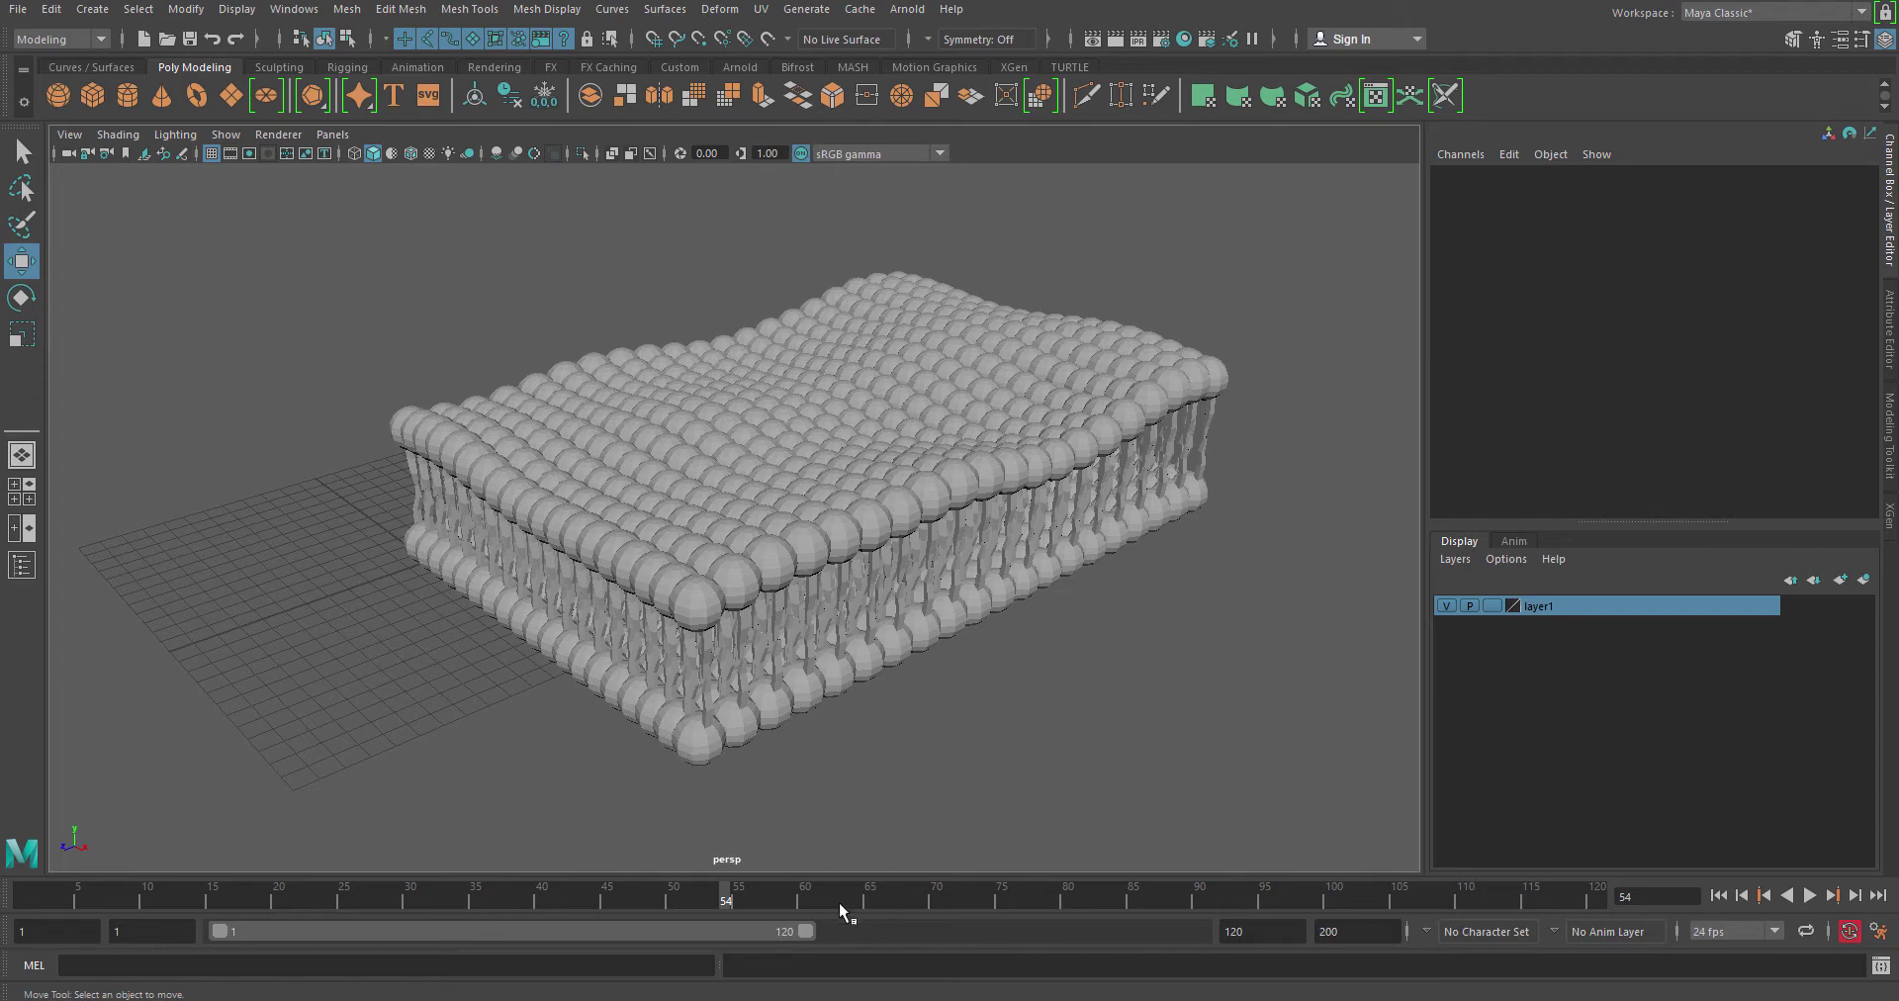
- Check the labelled membrane reference picture and play the membrane animation from the first frame
{"action": "key", "text": "alt+Tab"}
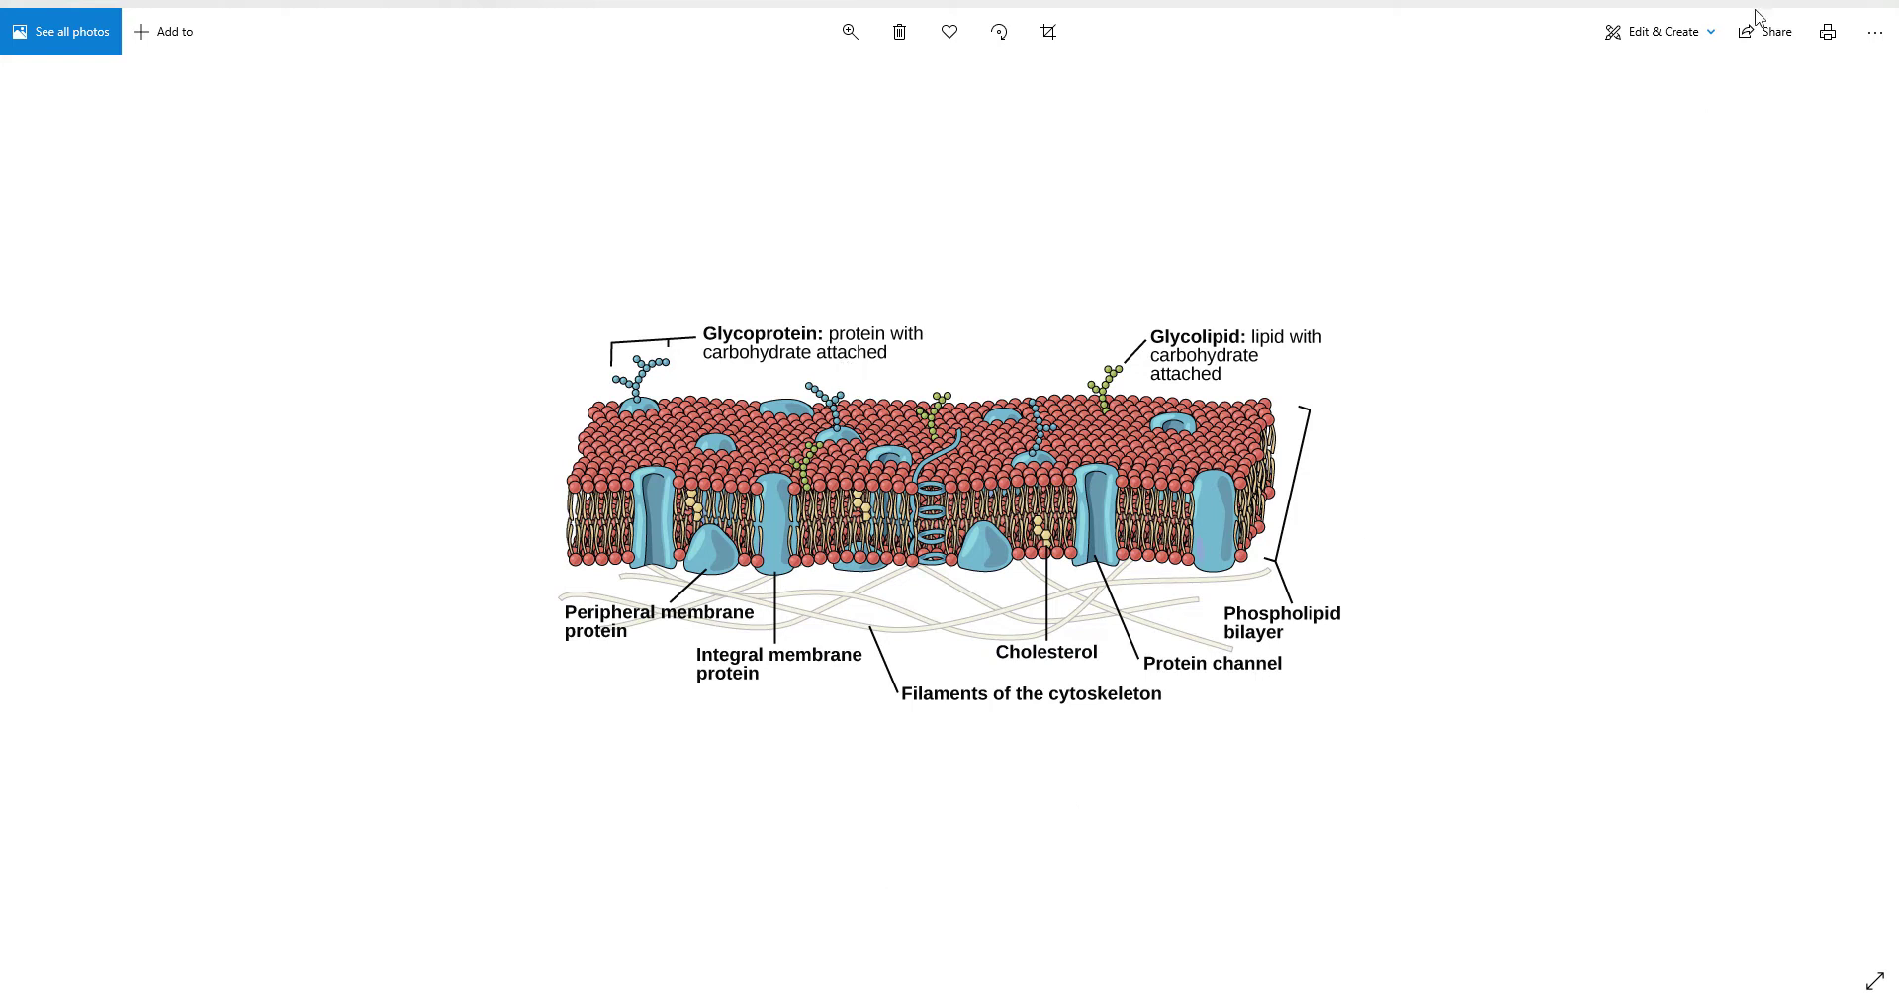
{"action": "left_click", "coordinate": [1787, 4]}
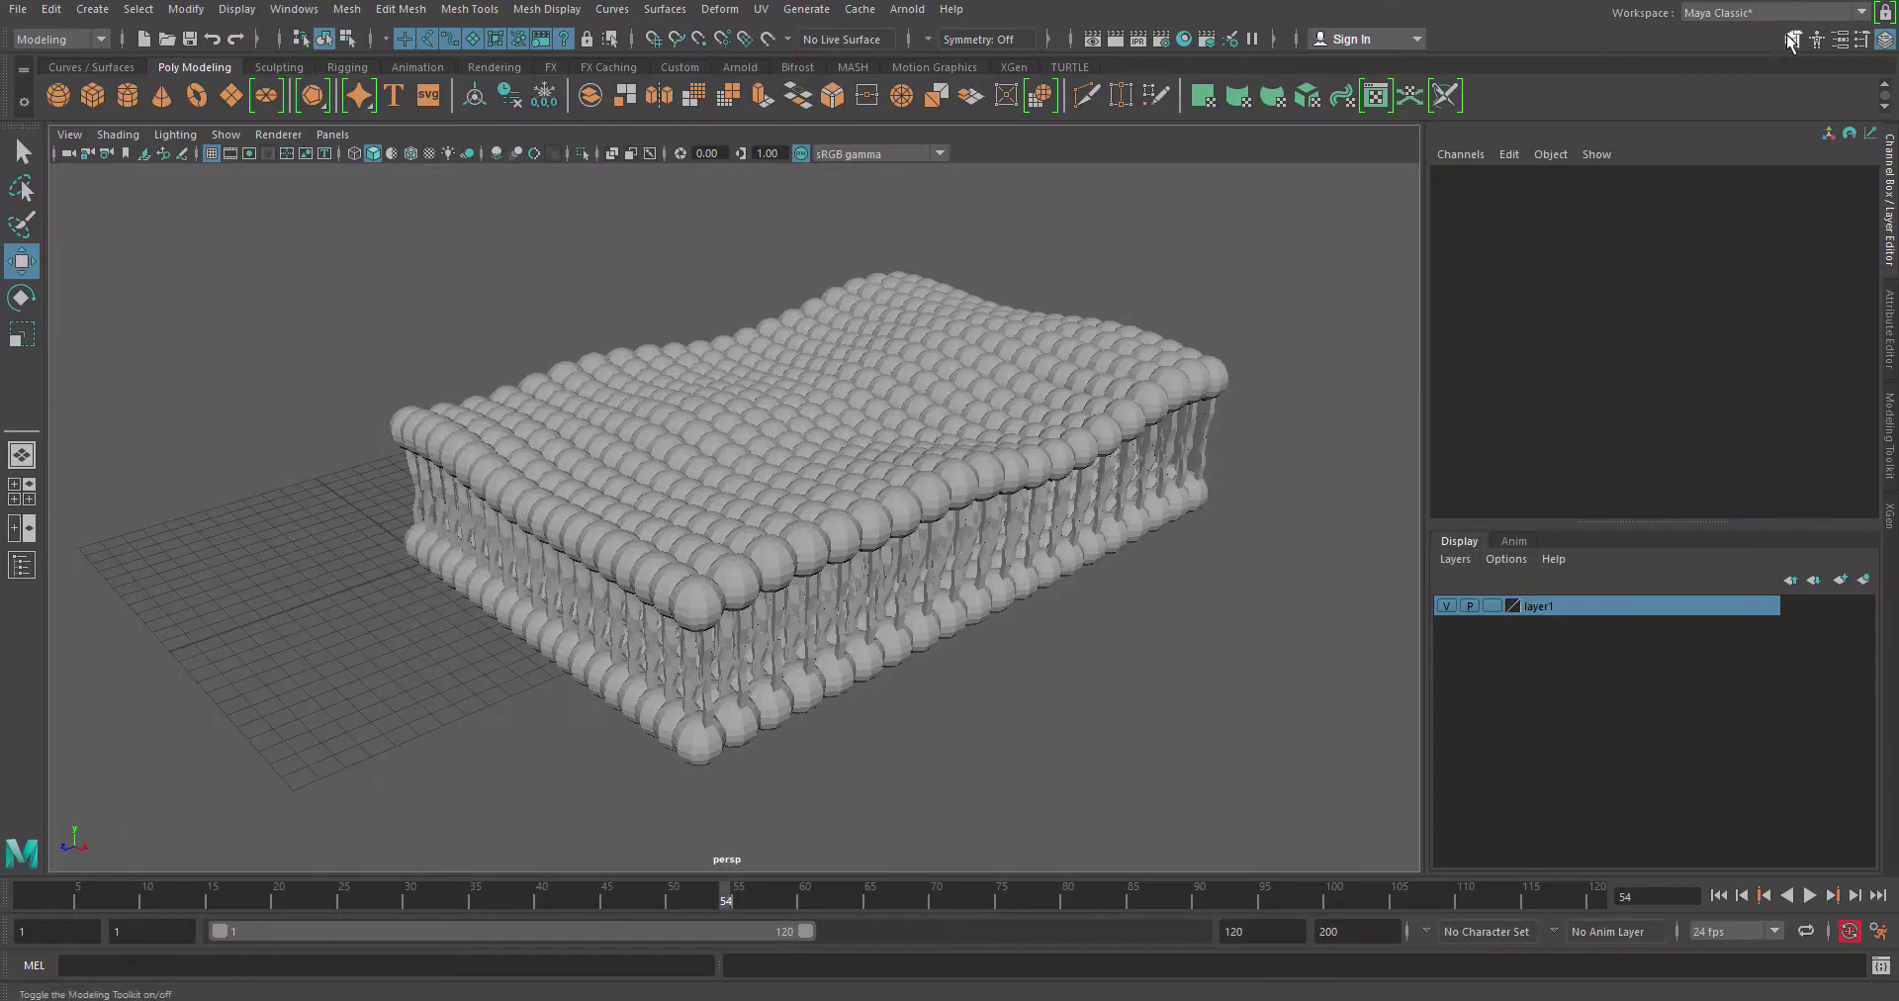
{"action": "left_click_drag", "start_coordinate": [781, 673], "coordinate": [781, 634], "text": "alt"}
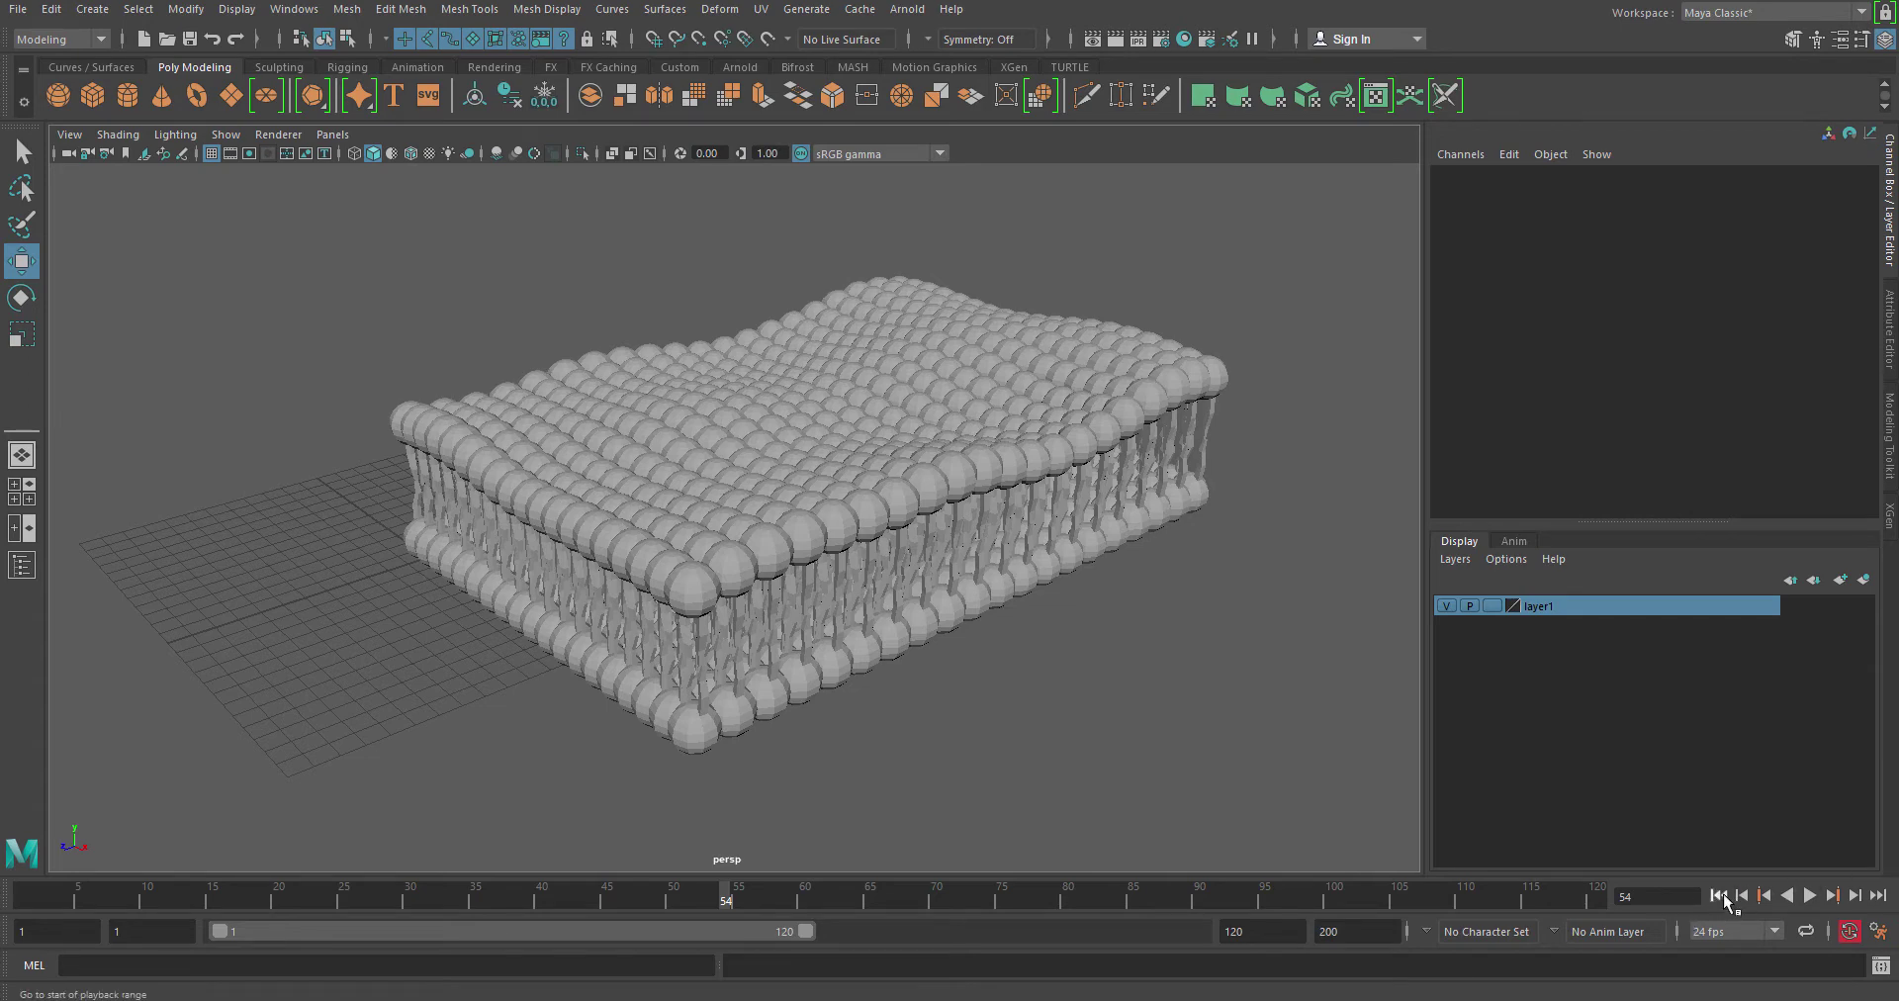
{"action": "left_click", "coordinate": [1722, 897]}
{"action": "left_click", "coordinate": [1811, 895]}
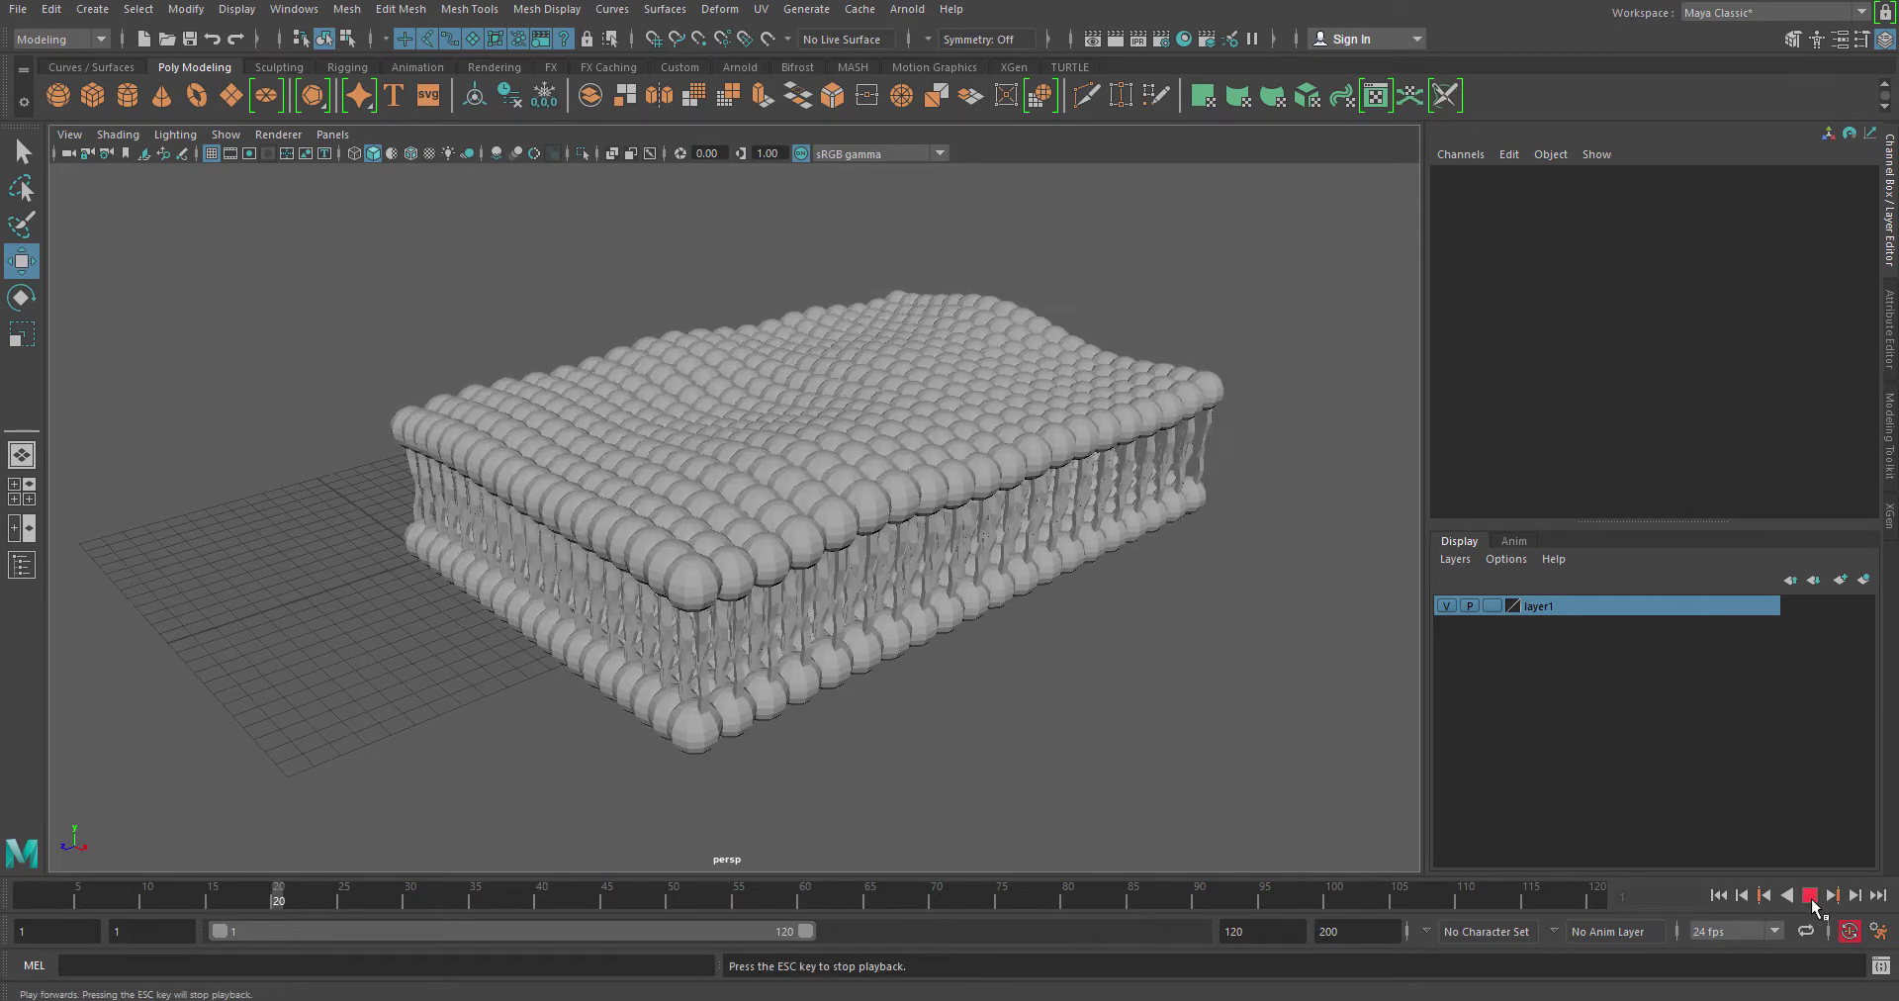
{"action": "left_click", "coordinate": [1811, 895]}
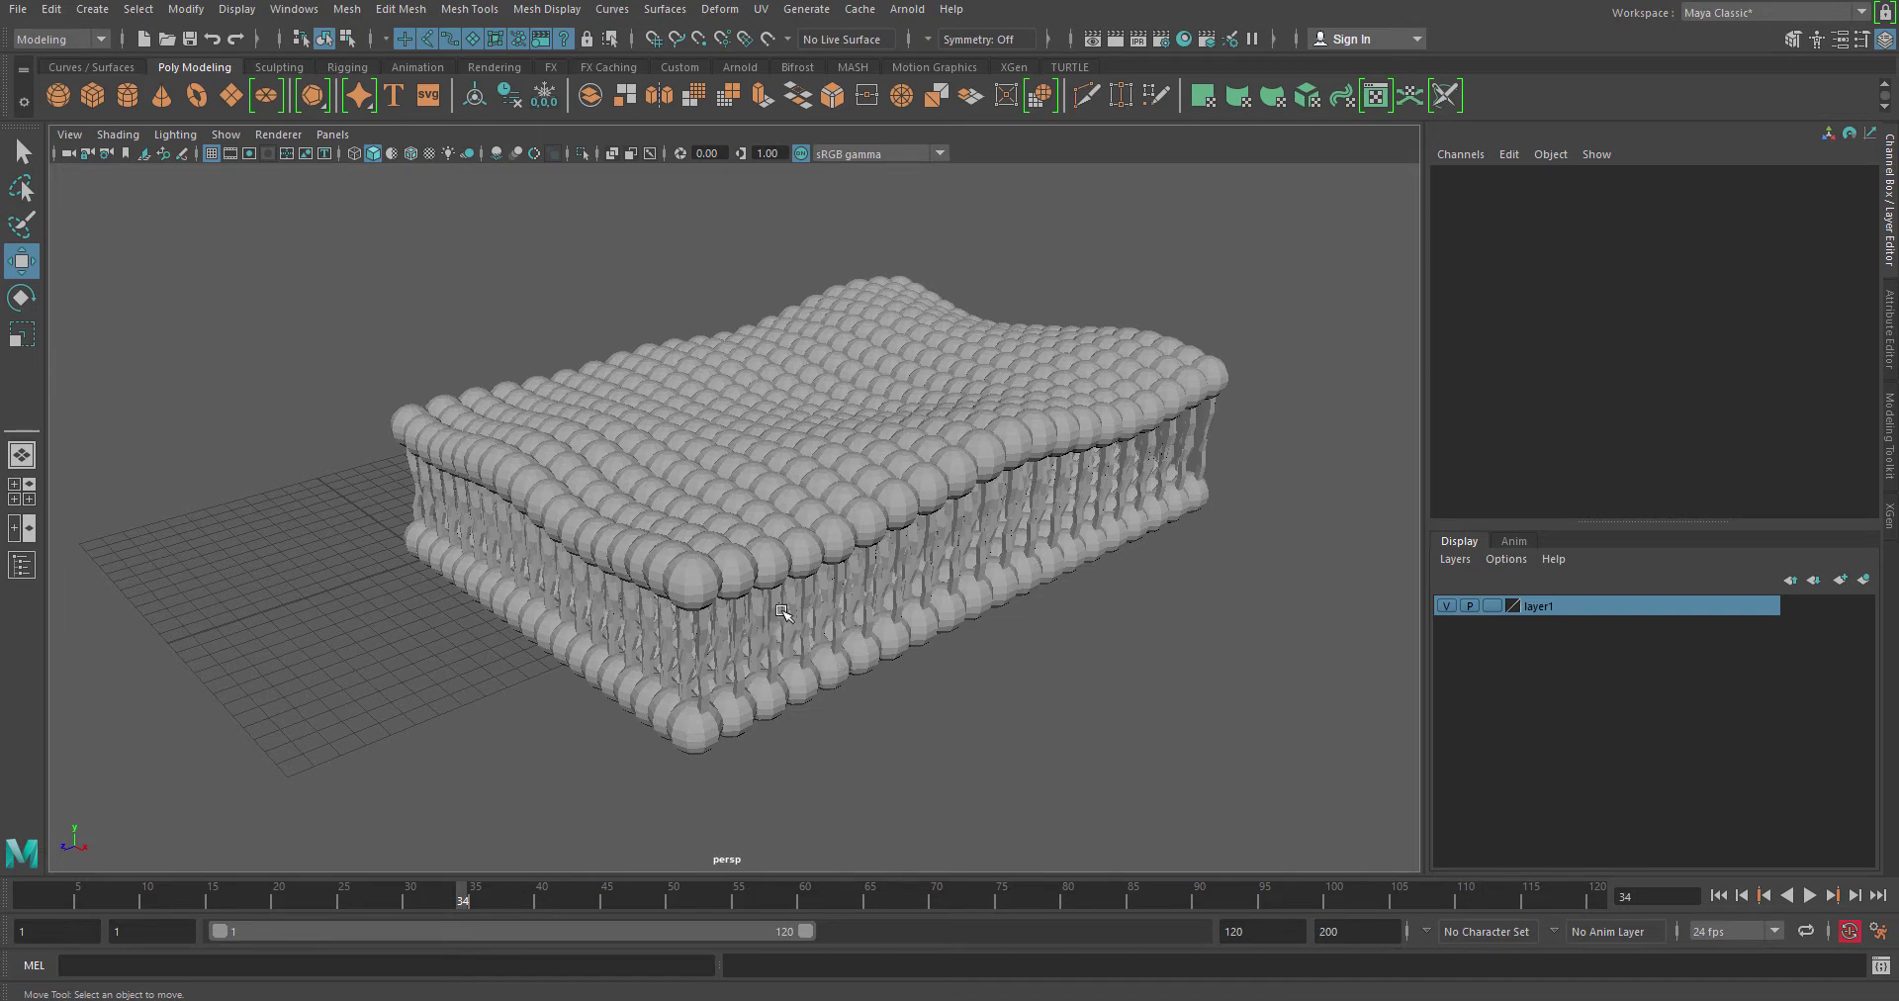
{"action": "left_click_drag", "start_coordinate": [757, 599], "coordinate": [829, 602], "text": "alt"}
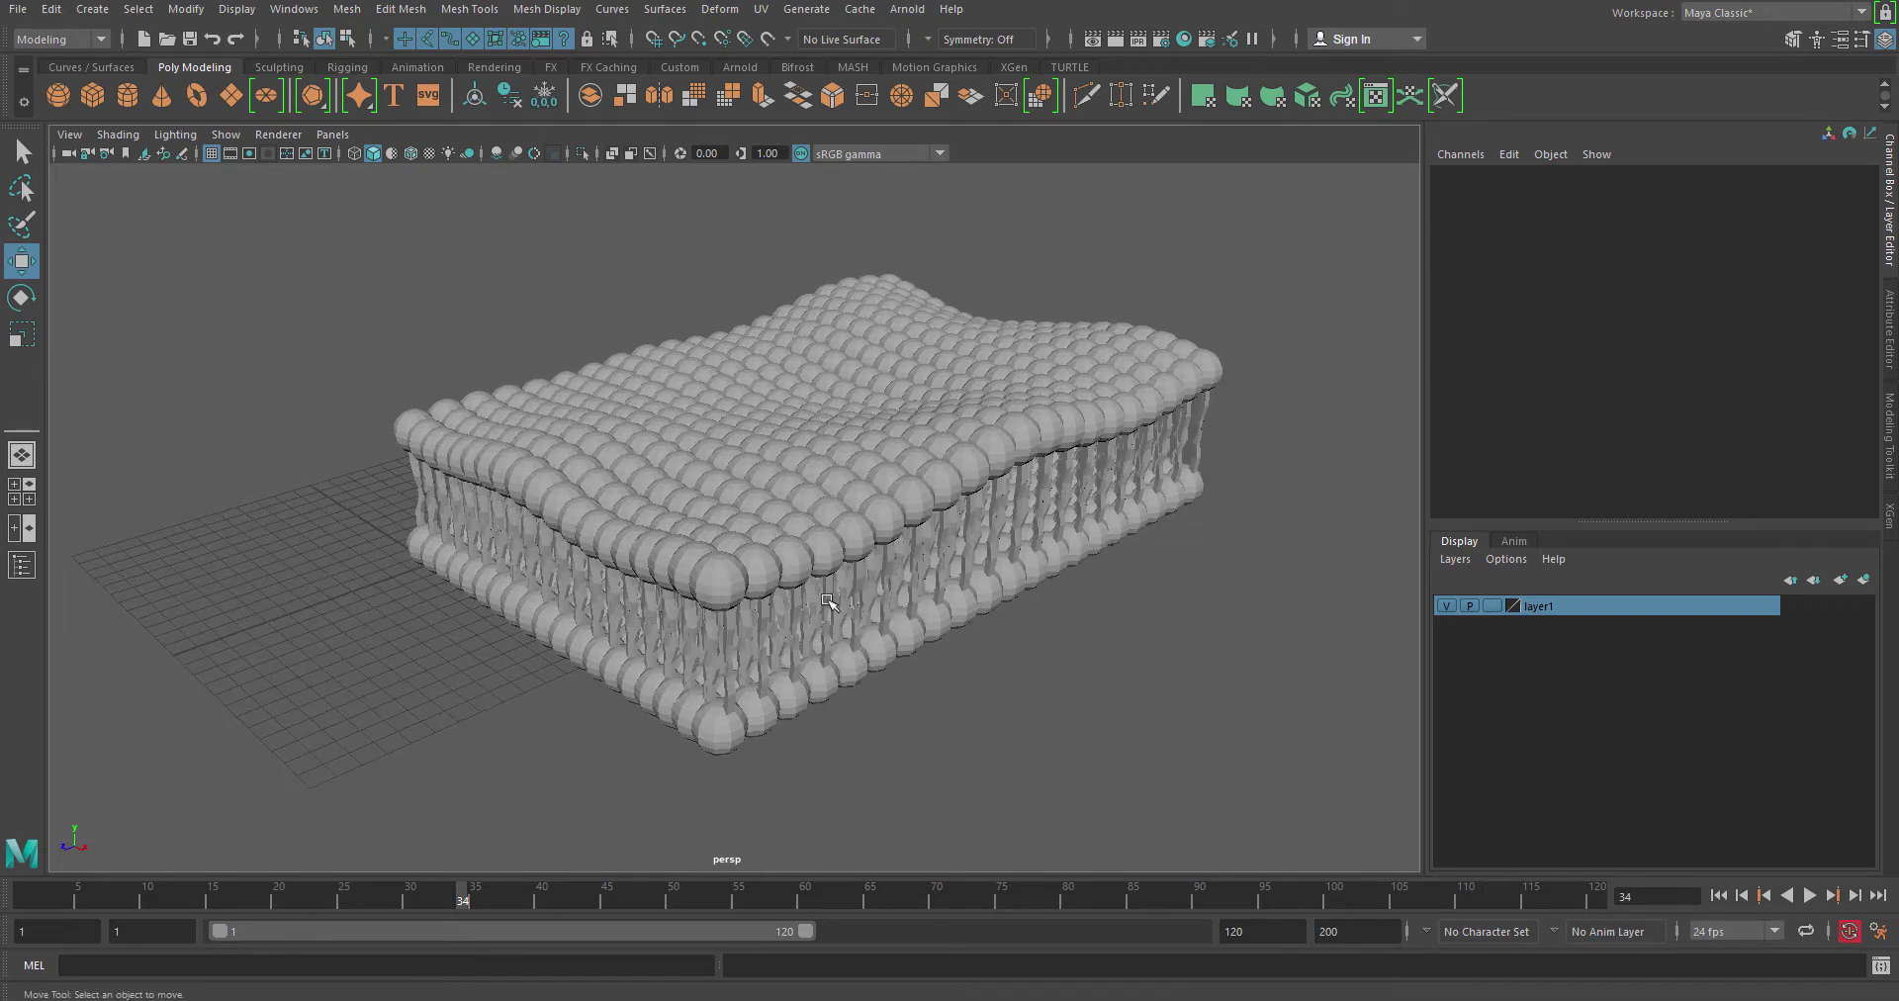
- Start a new scene, discarding the changes to the Plasma_Membrane file
{"action": "left_click", "coordinate": [18, 9]}
{"action": "left_click", "coordinate": [39, 31]}
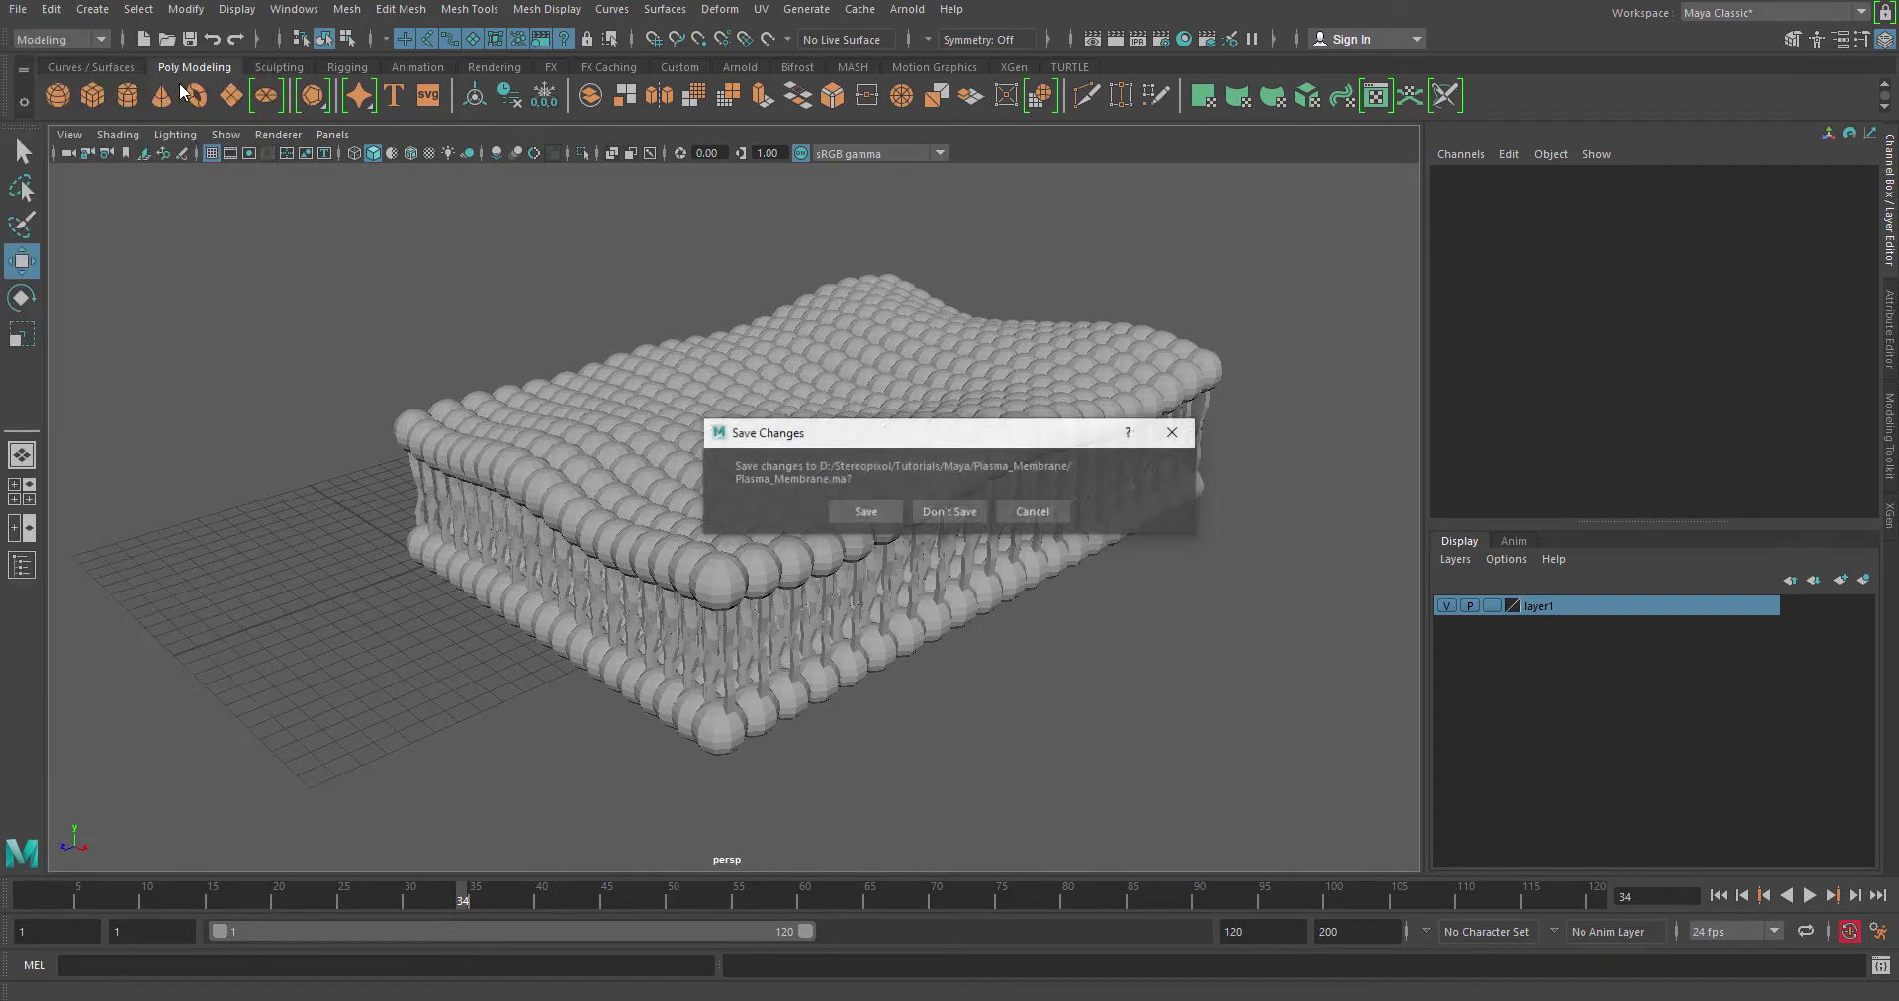
{"action": "left_click", "coordinate": [948, 511]}
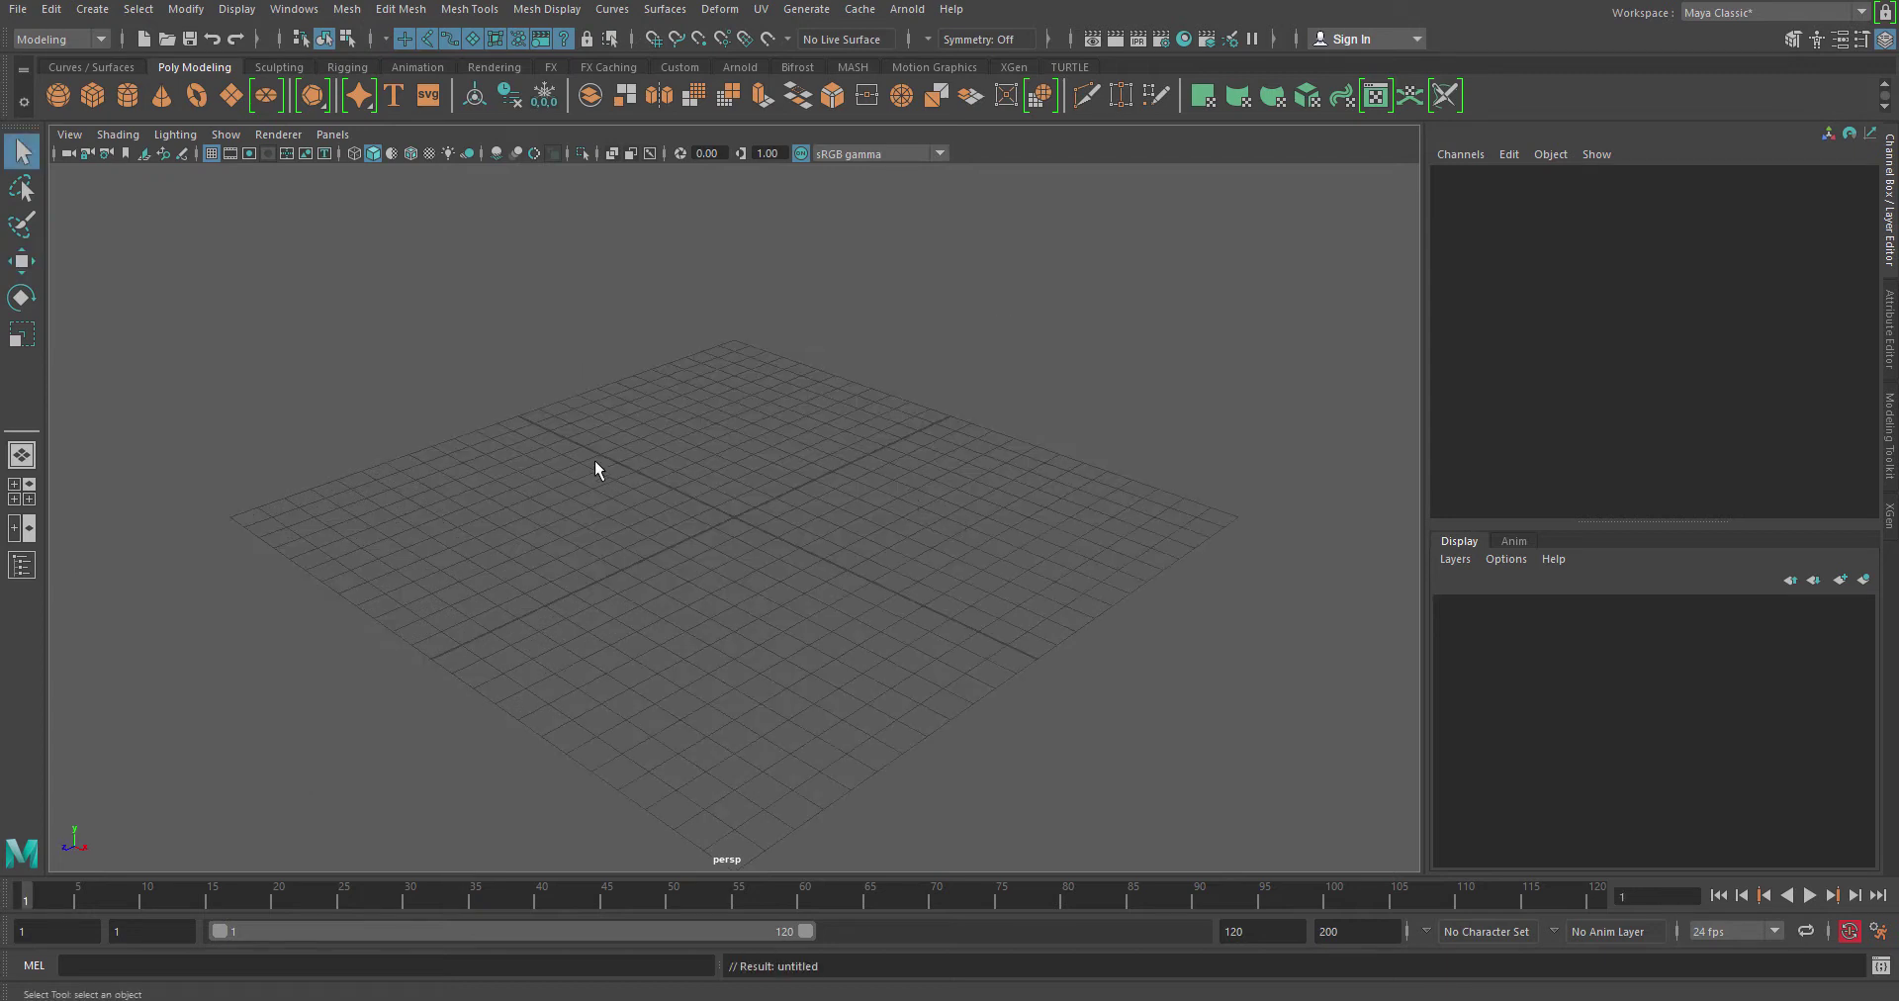
- Create a polygon sphere at the origin with 9 axis subdivisions and 9 height subdivisions
{"action": "left_click", "coordinate": [57, 95]}
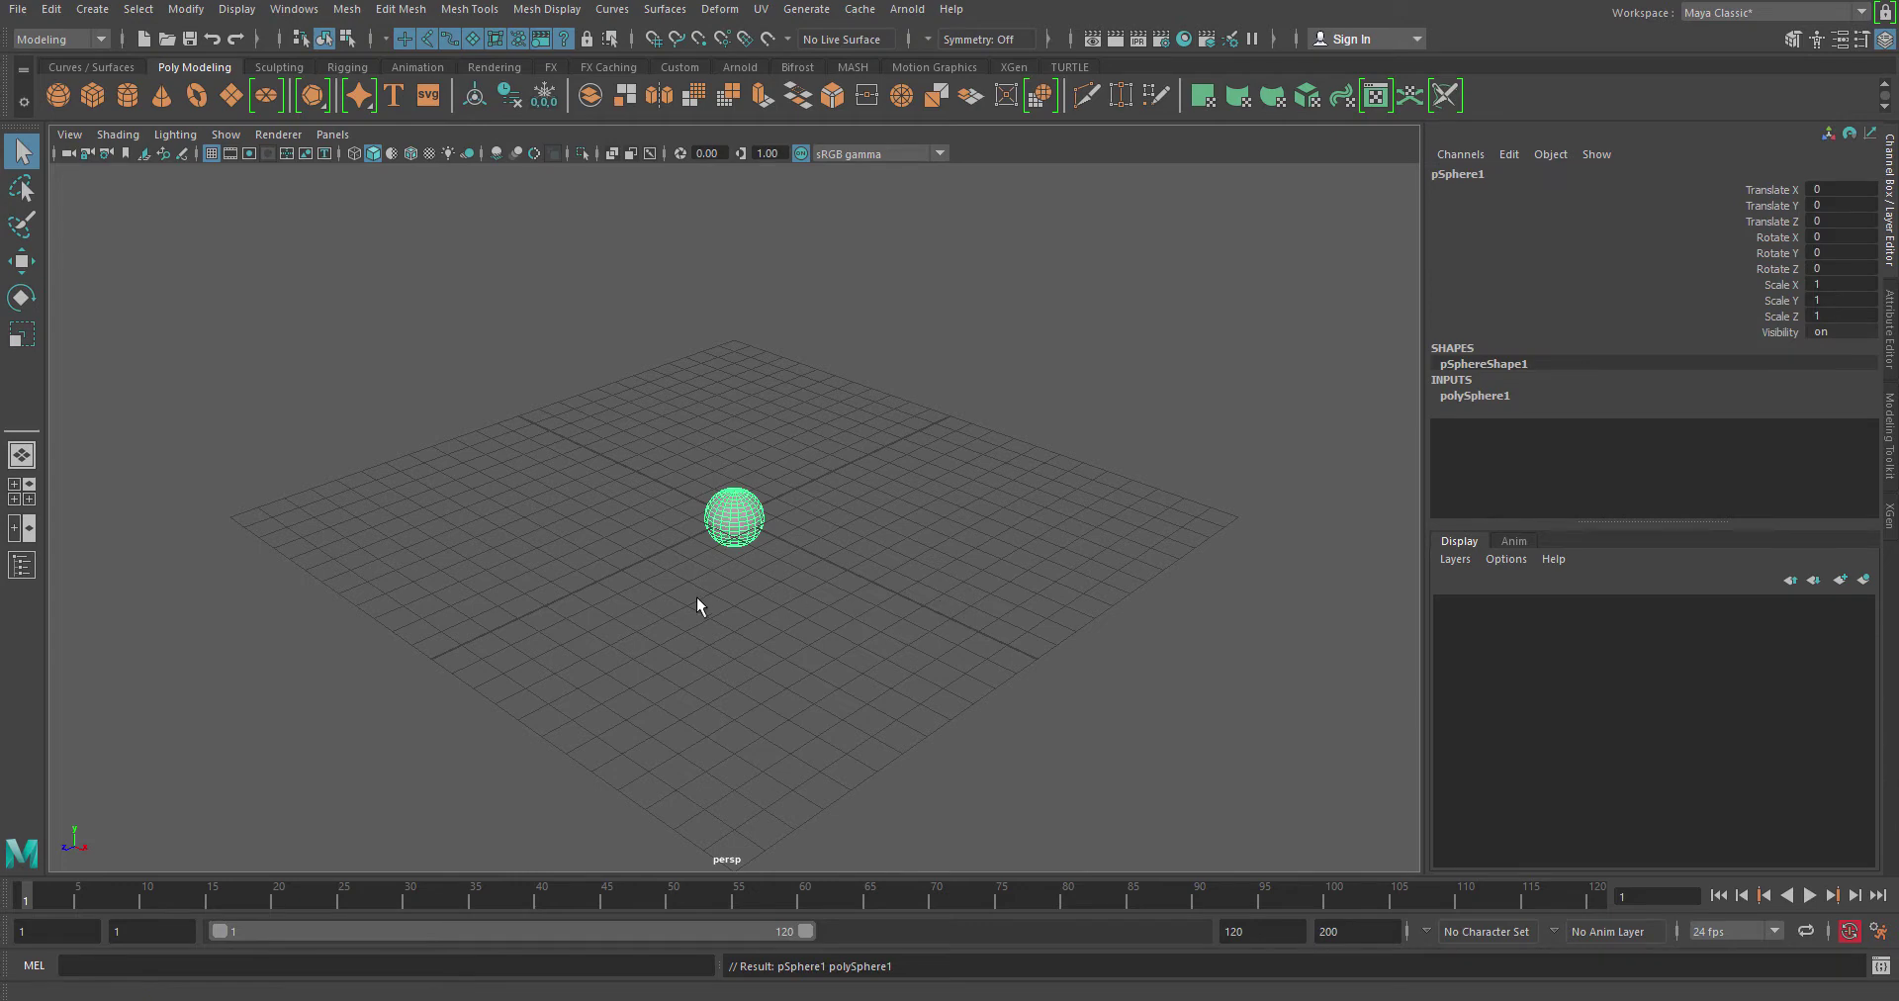
{"action": "left_click_drag", "start_coordinate": [699, 602], "coordinate": [625, 591], "text": "alt"}
{"action": "right_click_drag", "start_coordinate": [625, 583], "coordinate": [900, 618], "text": "alt"}
{"action": "left_click_drag", "start_coordinate": [899, 617], "coordinate": [776, 609], "text": "alt"}
{"action": "right_click_drag", "start_coordinate": [777, 608], "coordinate": [939, 621], "text": "alt"}
{"action": "left_click", "coordinate": [1479, 396]}
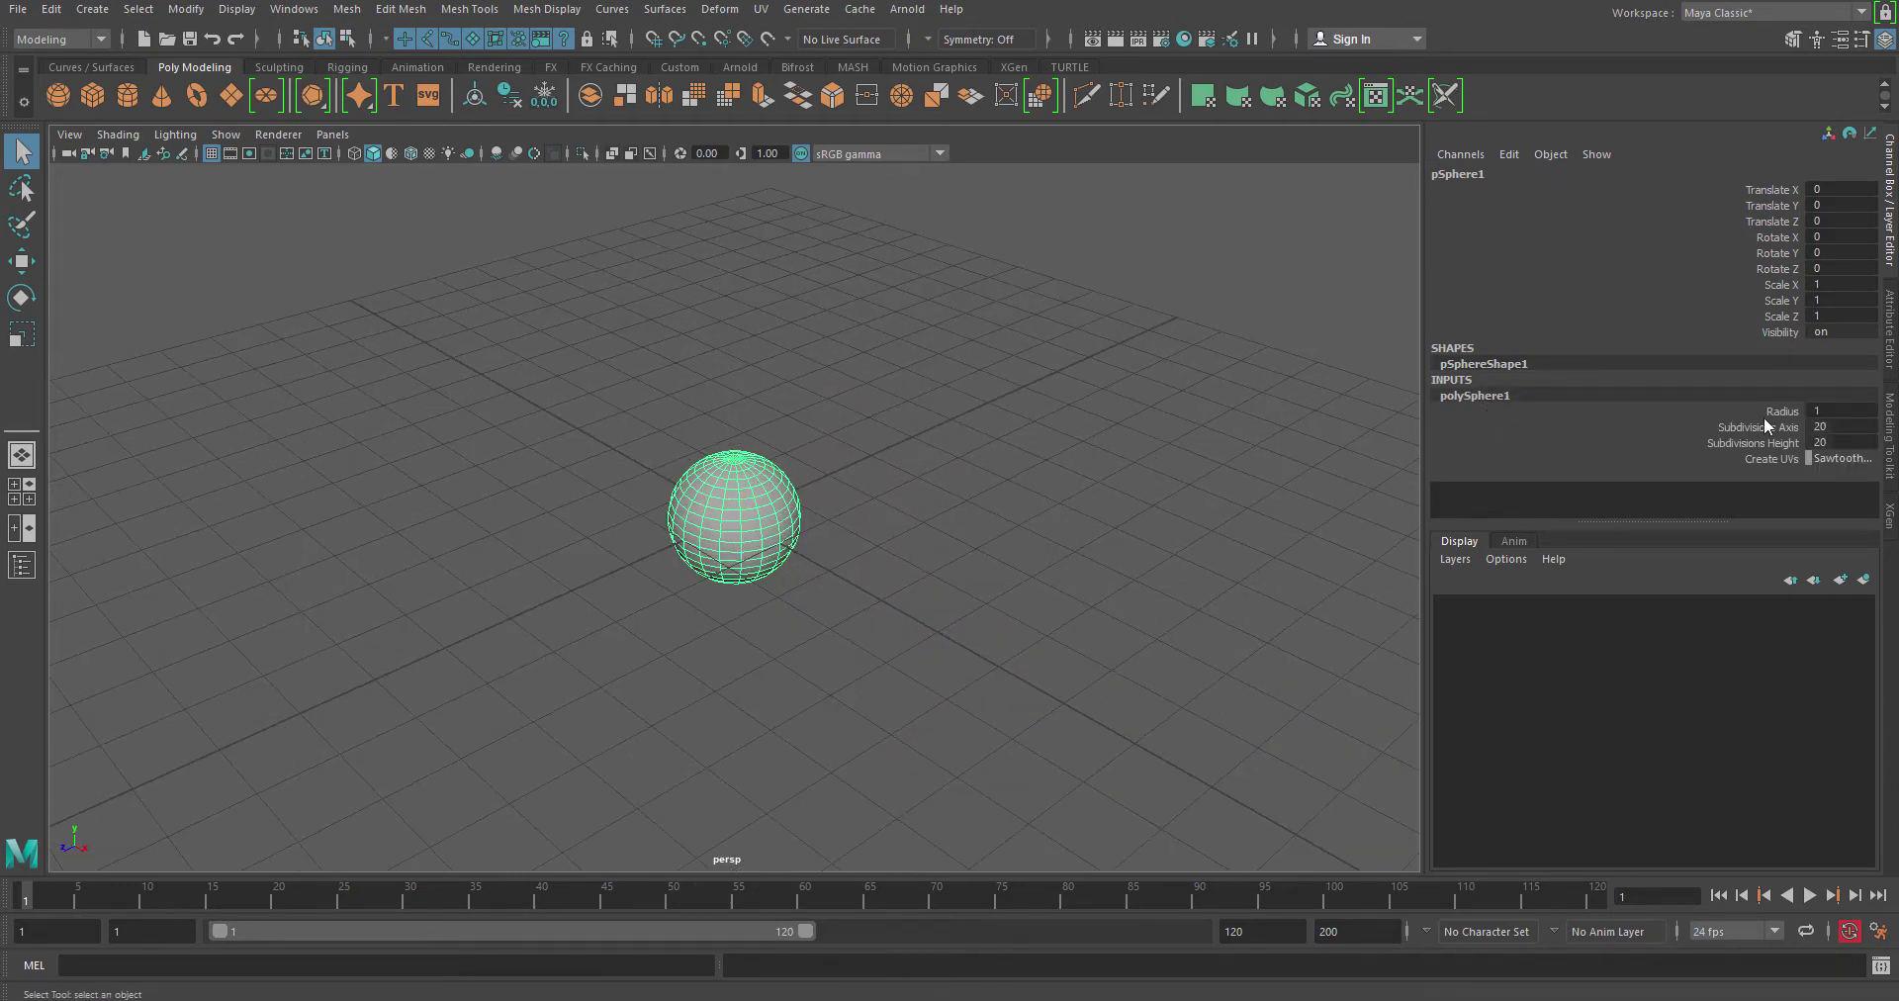
{"action": "left_click_drag", "start_coordinate": [1768, 427], "coordinate": [1752, 448]}
{"action": "middle_click_drag", "start_coordinate": [1347, 482], "coordinate": [1234, 480]}
{"action": "left_click_drag", "start_coordinate": [720, 498], "coordinate": [602, 496], "text": "alt"}
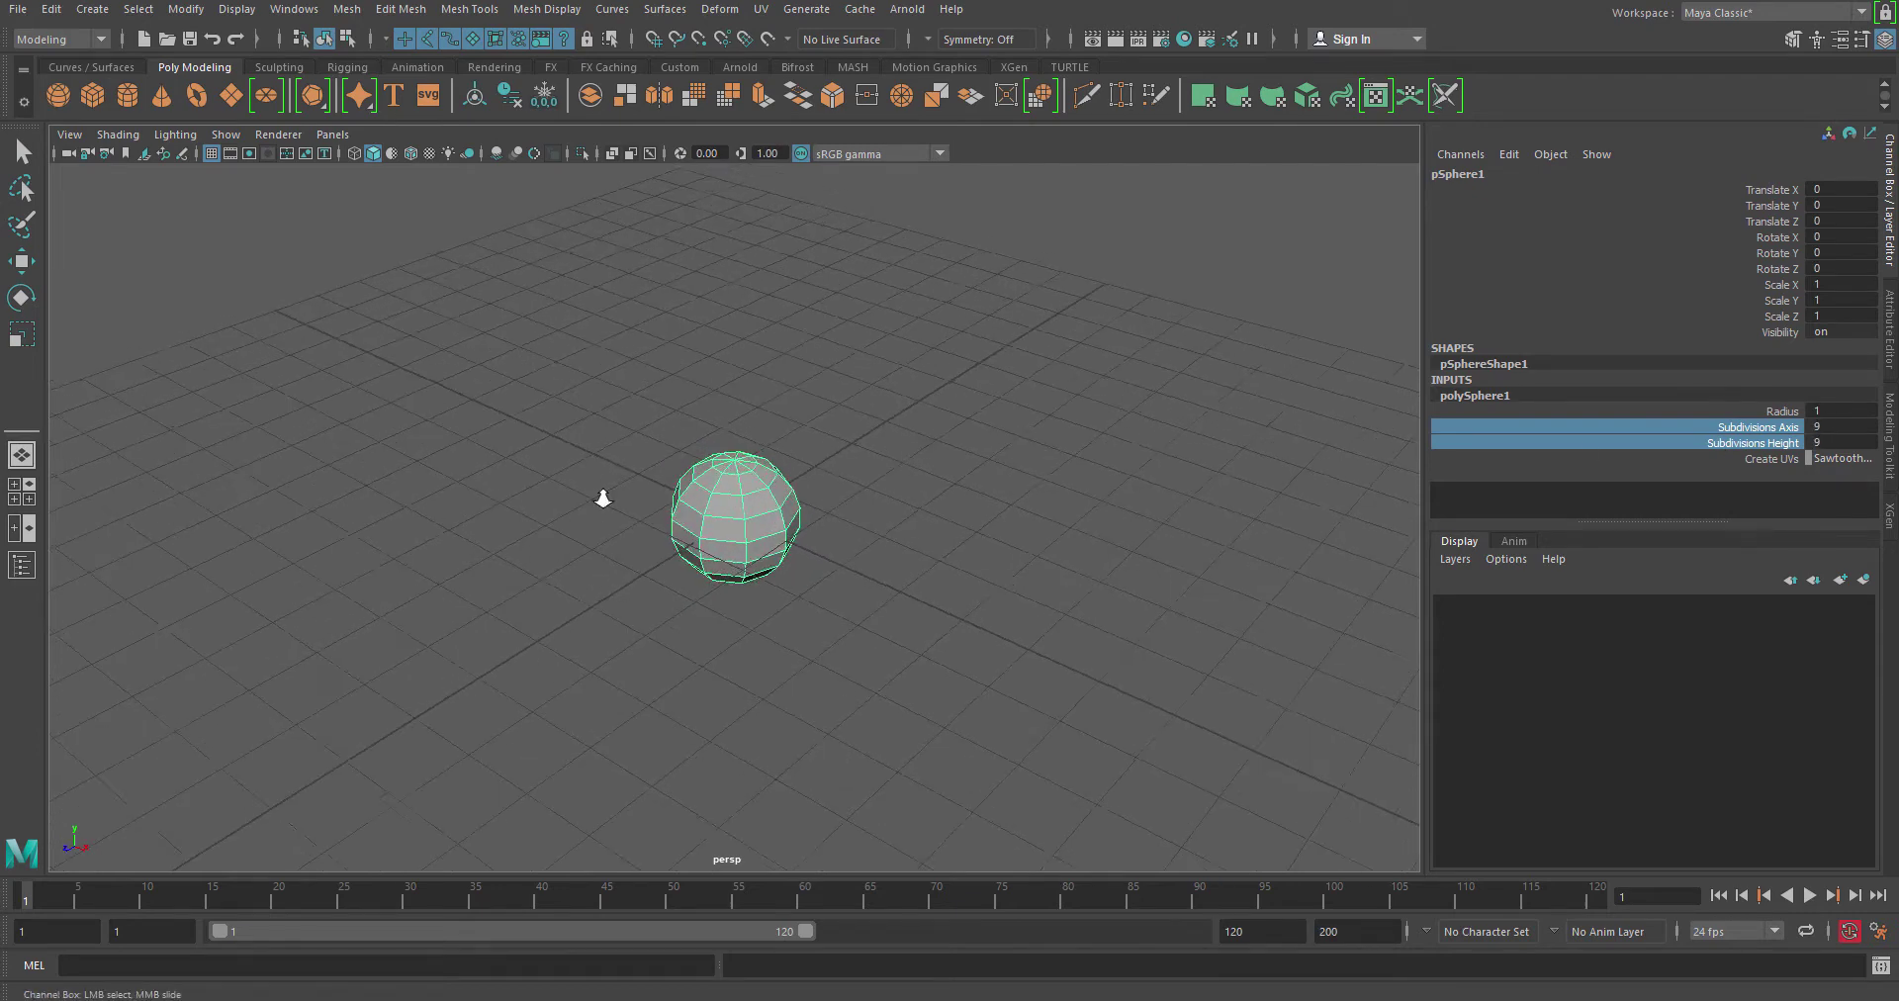
- Extrude two opposite faces in the ring below the sphere's top pole straight upward as two prongs and level their ends
{"action": "right_click_drag", "start_coordinate": [601, 495], "coordinate": [791, 528], "text": "alt"}
{"action": "left_click_drag", "start_coordinate": [791, 528], "coordinate": [835, 521], "text": "alt"}
{"action": "middle_click_drag", "start_coordinate": [835, 521], "coordinate": [725, 602], "text": "alt"}
{"action": "left_click_drag", "start_coordinate": [613, 504], "coordinate": [712, 603], "text": "alt"}
{"action": "right_click_drag", "start_coordinate": [673, 569], "coordinate": [816, 577], "text": "alt"}
{"action": "middle_click_drag", "start_coordinate": [816, 577], "coordinate": [826, 598], "text": "alt"}
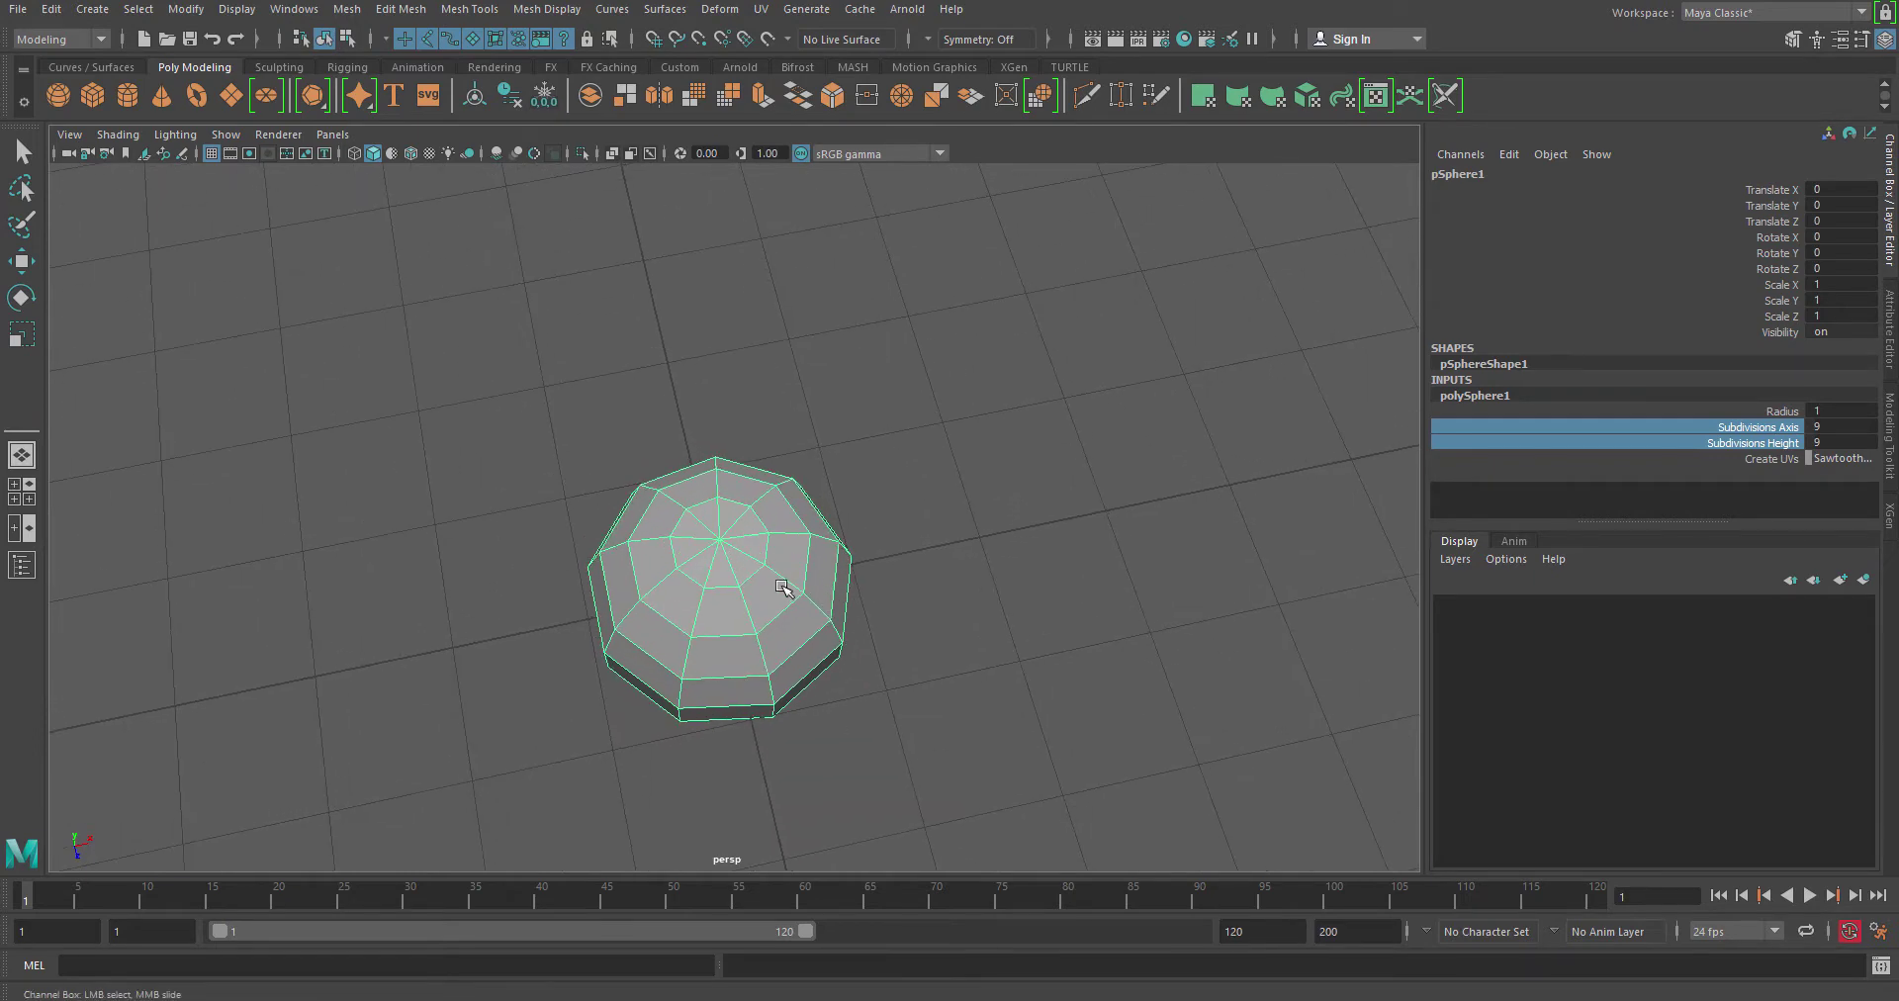
{"action": "right_click_drag", "start_coordinate": [791, 550], "coordinate": [773, 517]}
{"action": "key", "text": "q"}
{"action": "left_click", "coordinate": [777, 553]}
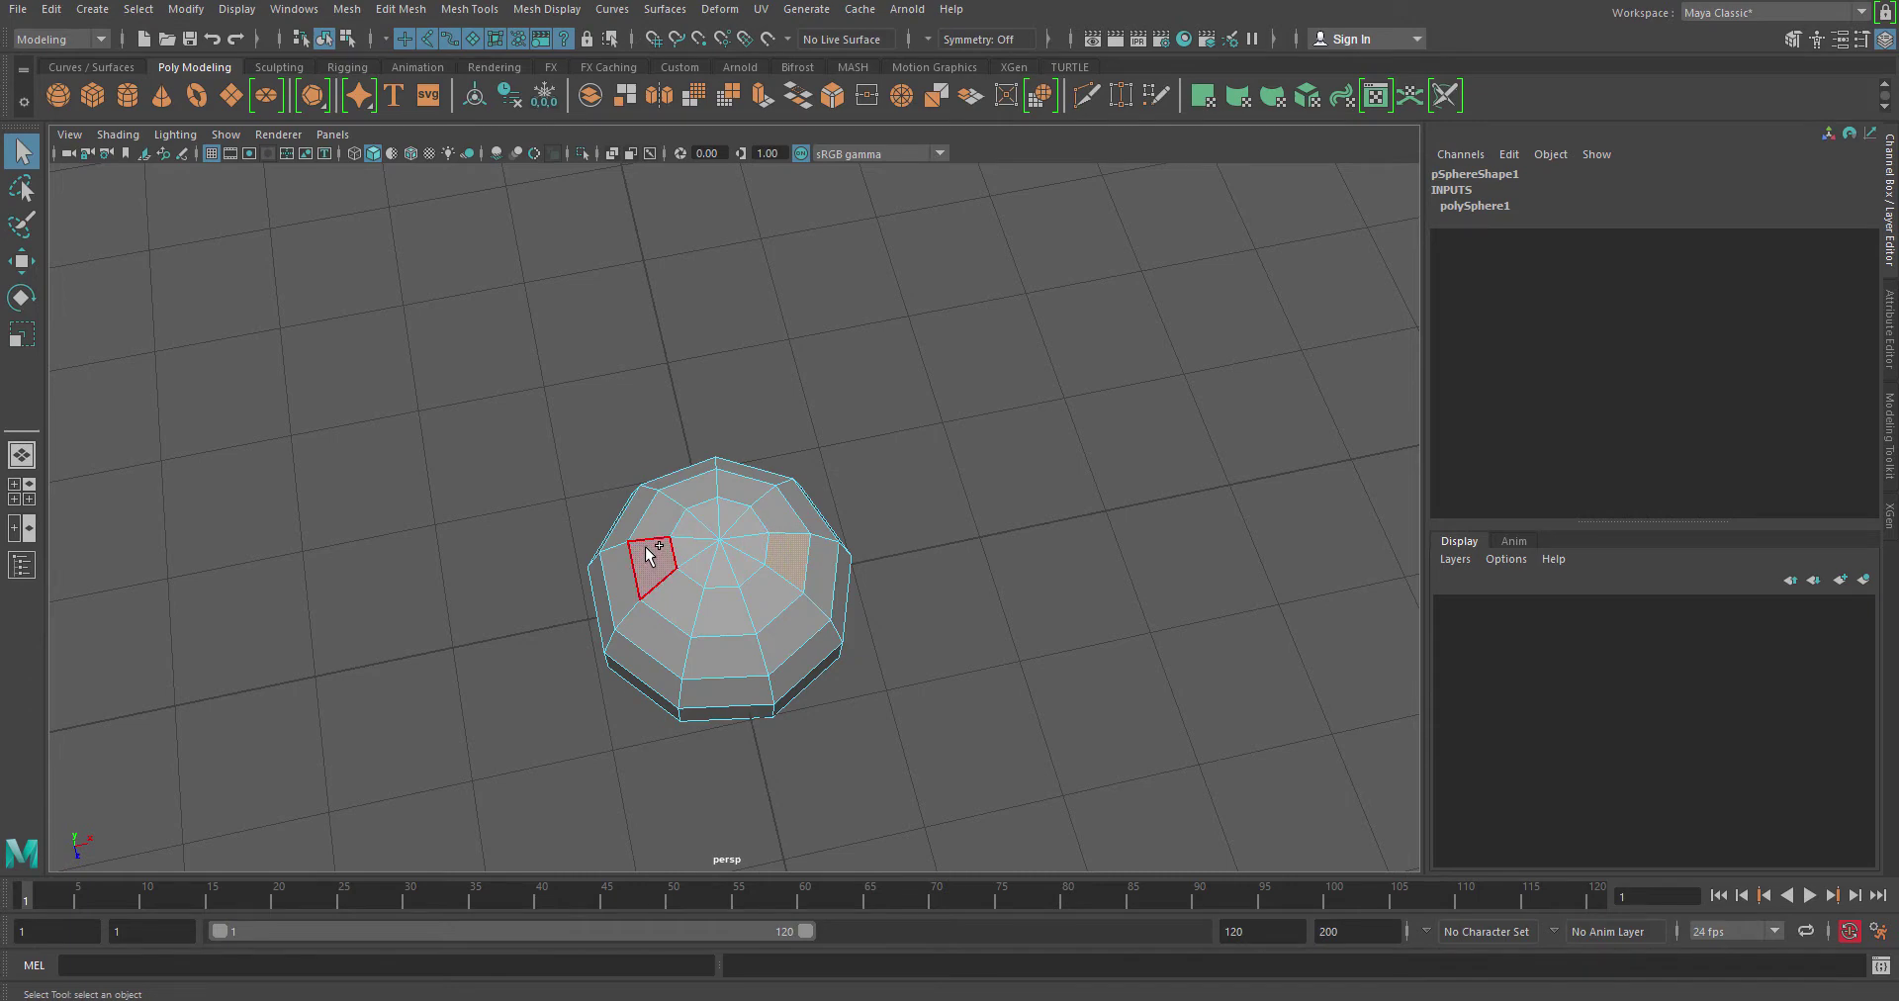
{"action": "left_click", "coordinate": [645, 560], "text": "shift"}
{"action": "left_click_drag", "start_coordinate": [721, 613], "coordinate": [841, 579], "text": "alt"}
{"action": "key", "text": "w"}
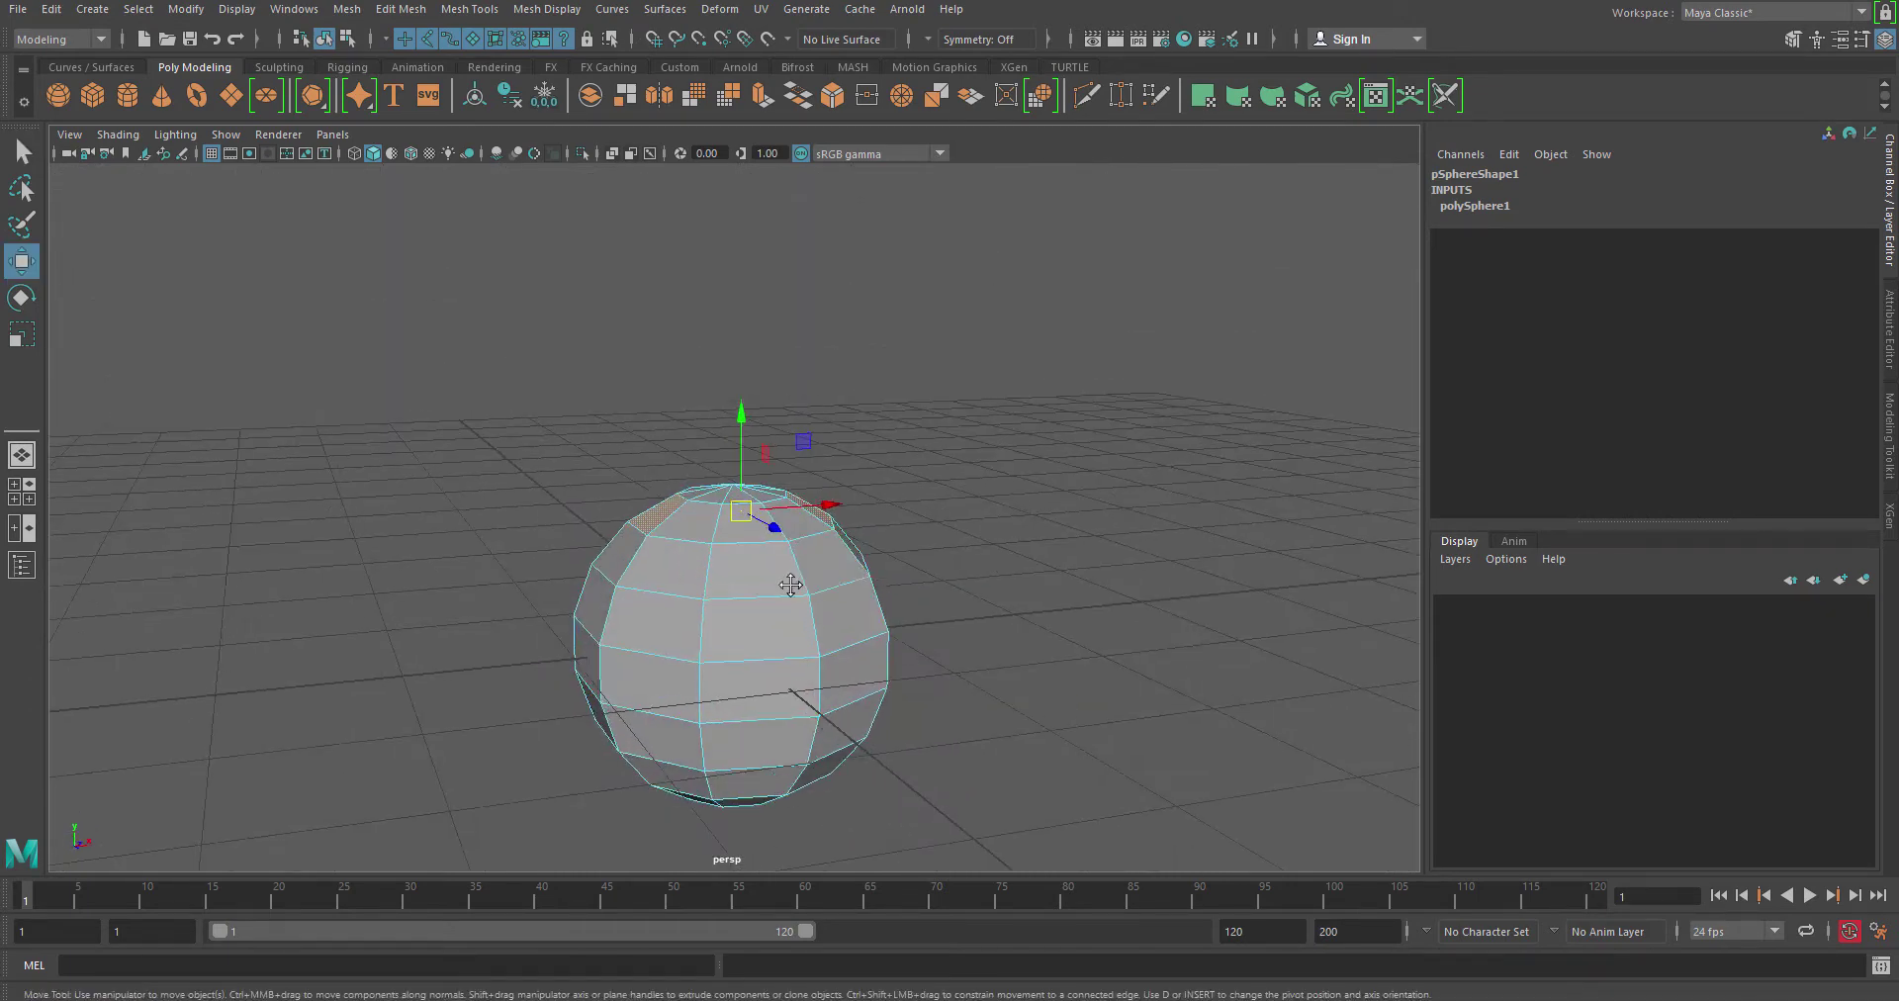
{"action": "middle_click_drag", "start_coordinate": [792, 585], "coordinate": [770, 645], "text": "alt"}
{"action": "mouse_move", "coordinate": [790, 582]}
{"action": "left_mouse_down", "text": "alt"}
{"action": "mouse_move", "coordinate": [708, 756]}
{"action": "mouse_move", "coordinate": [754, 574]}
{"action": "left_mouse_up", "text": "alt"}
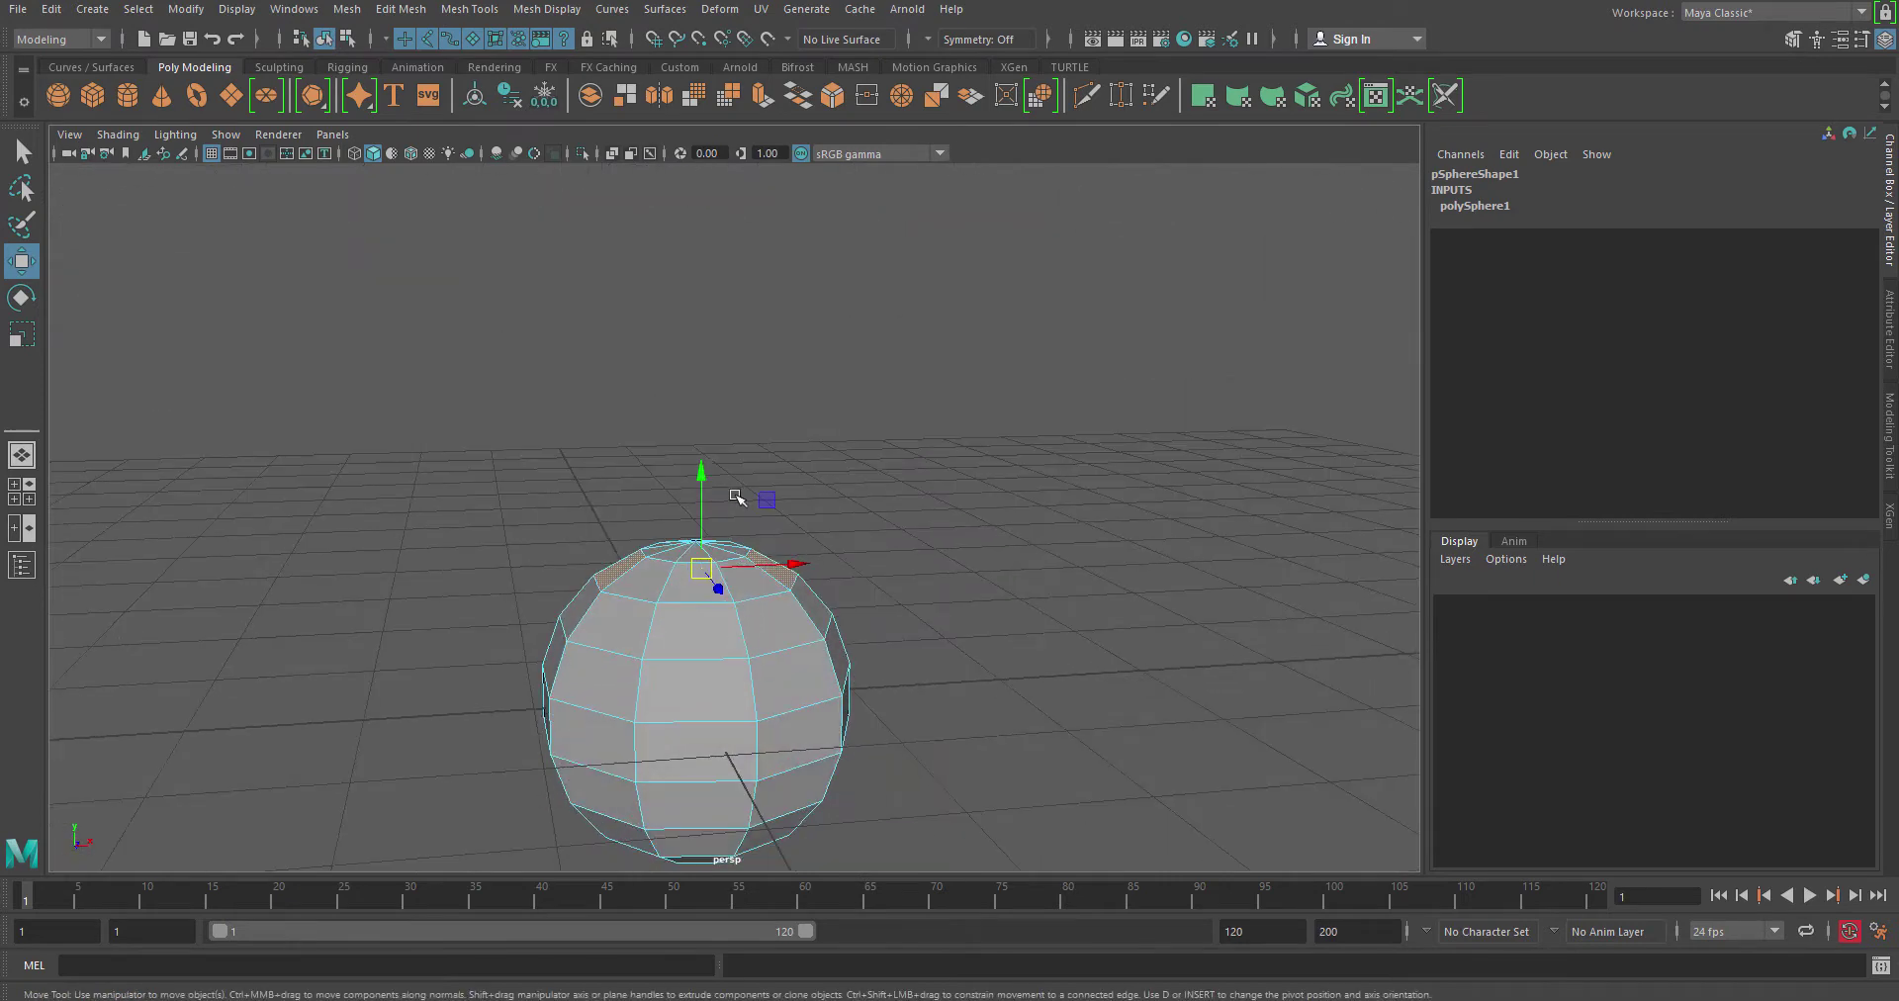
{"action": "left_click_drag", "start_coordinate": [708, 482], "coordinate": [690, 445], "text": "shift"}
{"action": "key", "text": "r"}
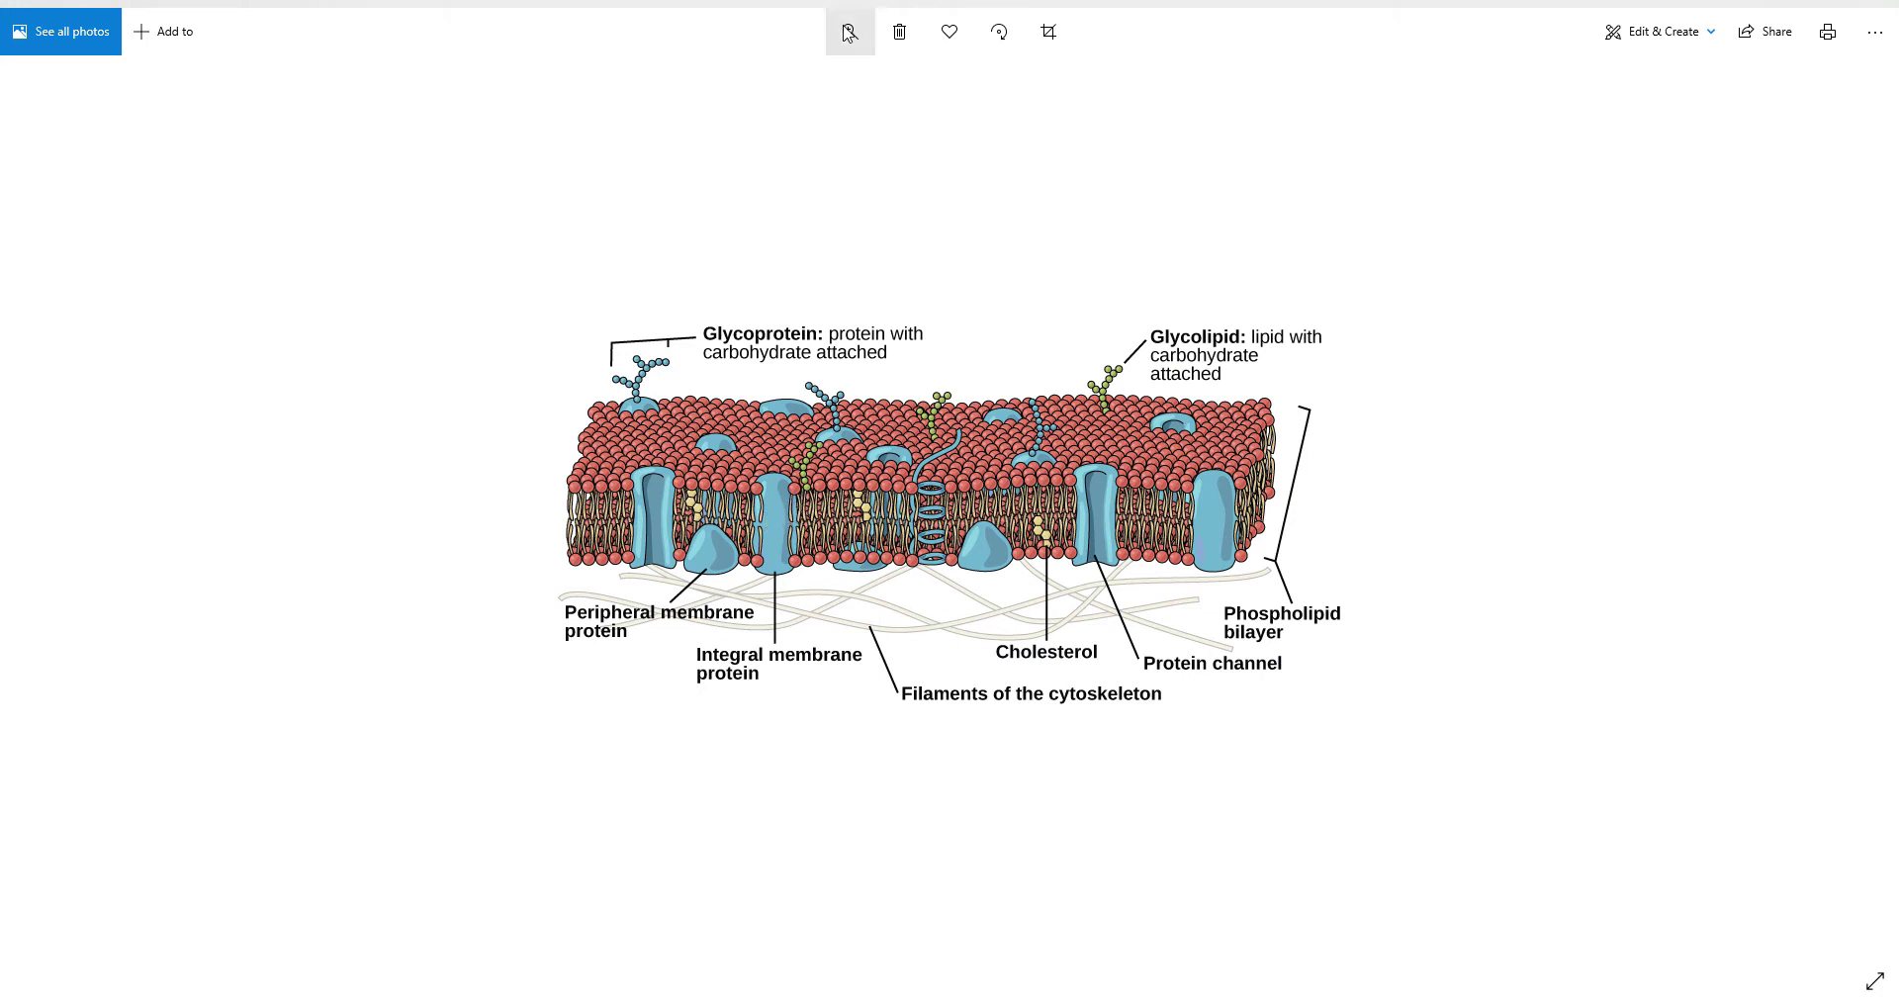
- Examine the lipid heads and paired tails enlarged in the membrane reference picture, and return to the Maya scene
{"action": "left_click", "coordinate": [850, 30]}
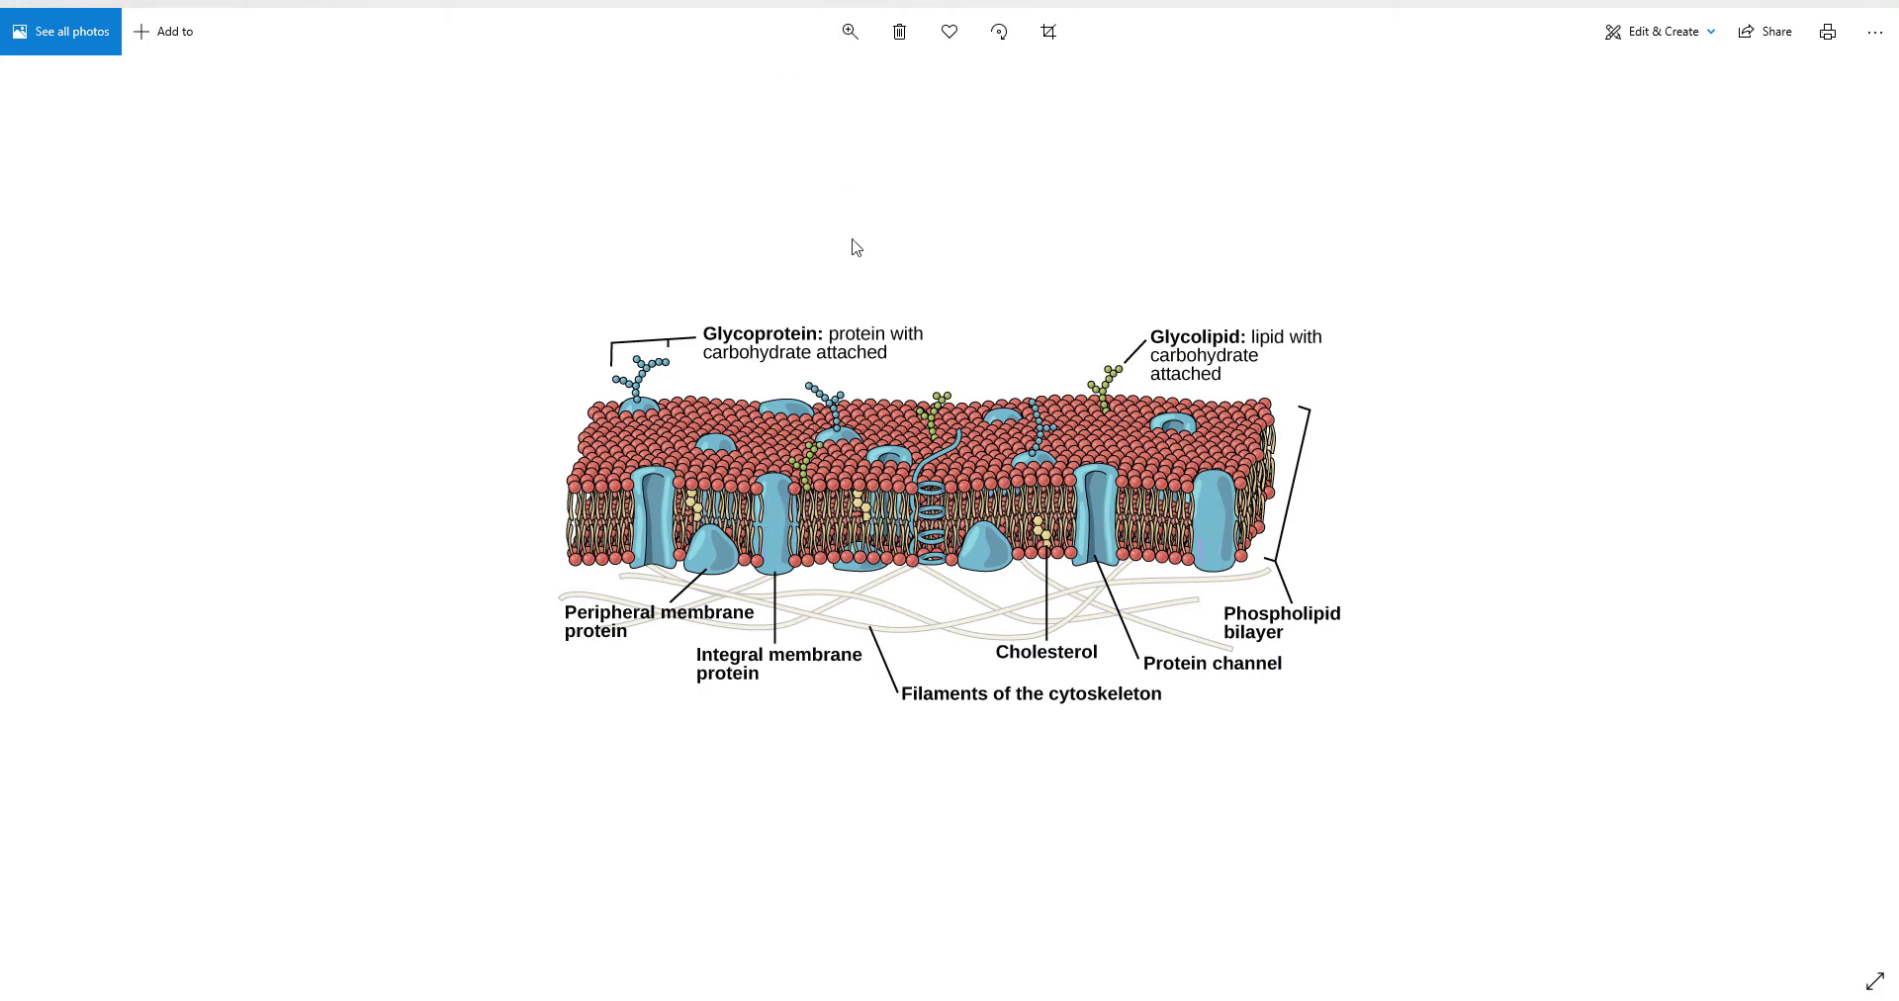
{"action": "left_click", "coordinate": [850, 31]}
{"action": "left_click_drag", "start_coordinate": [760, 85], "coordinate": [875, 84]}
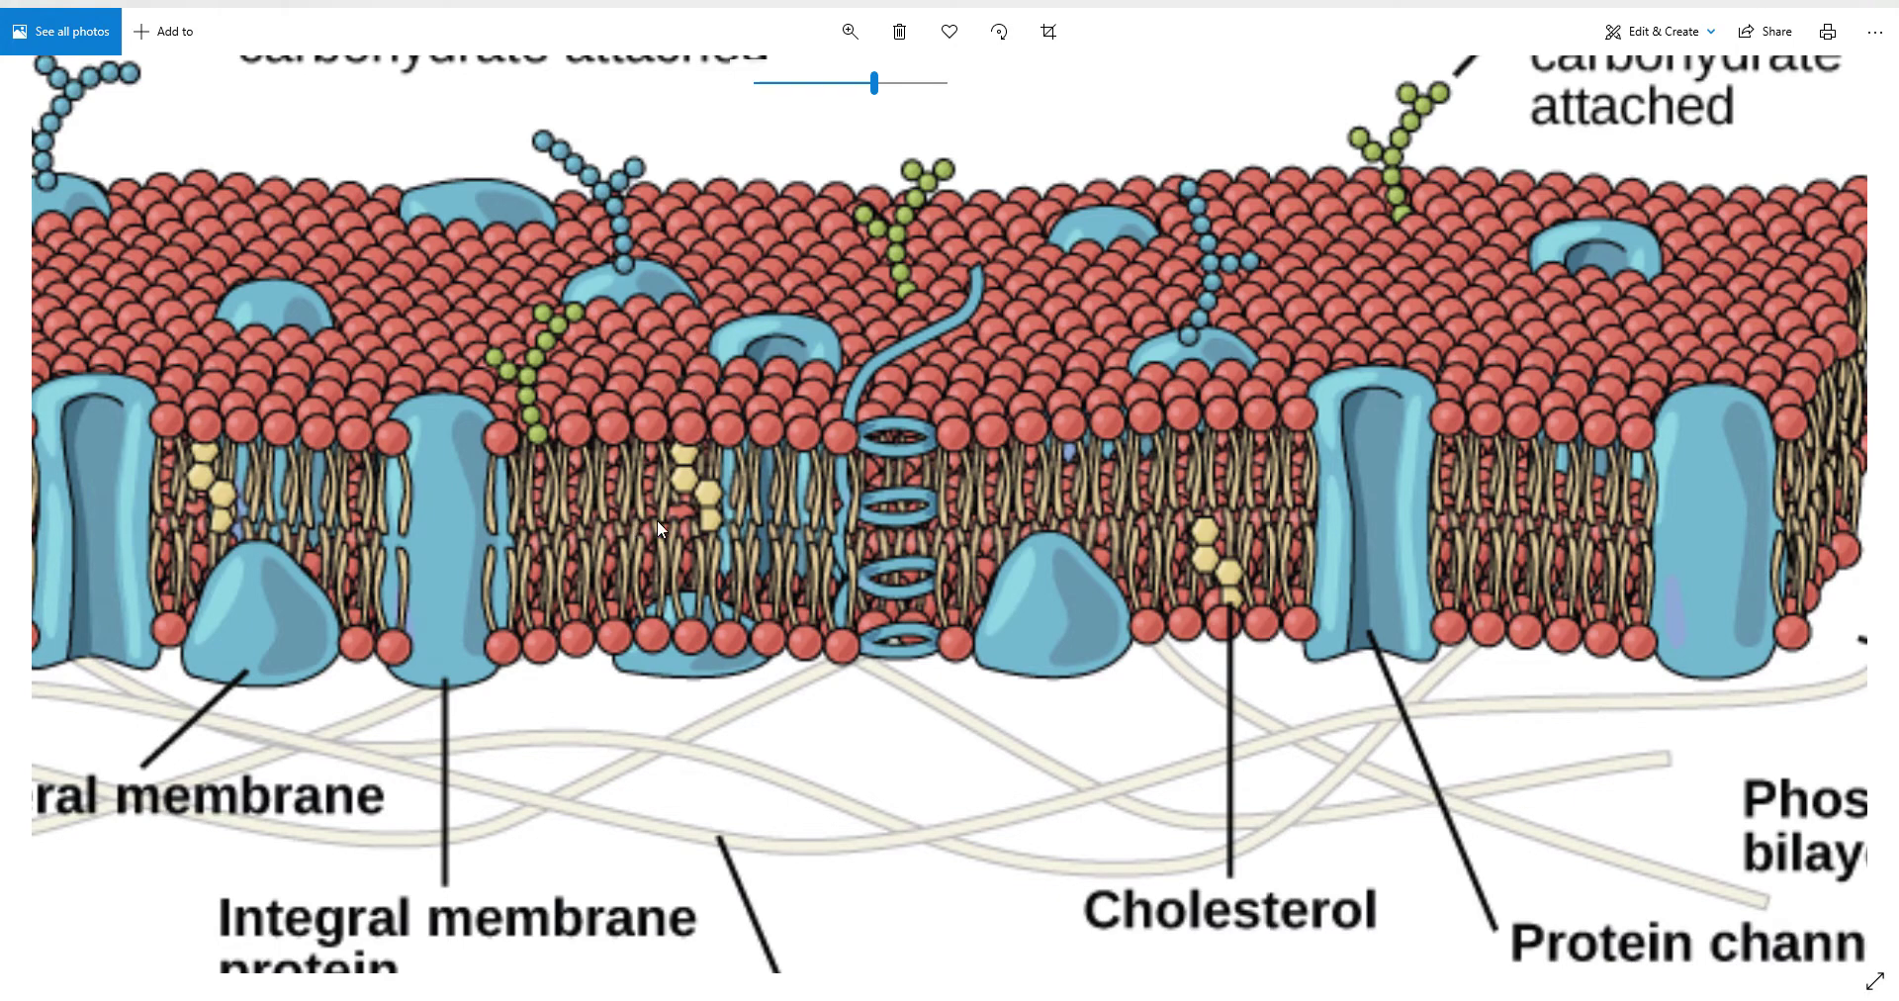
{"action": "left_click_drag", "start_coordinate": [875, 84], "coordinate": [758, 85]}
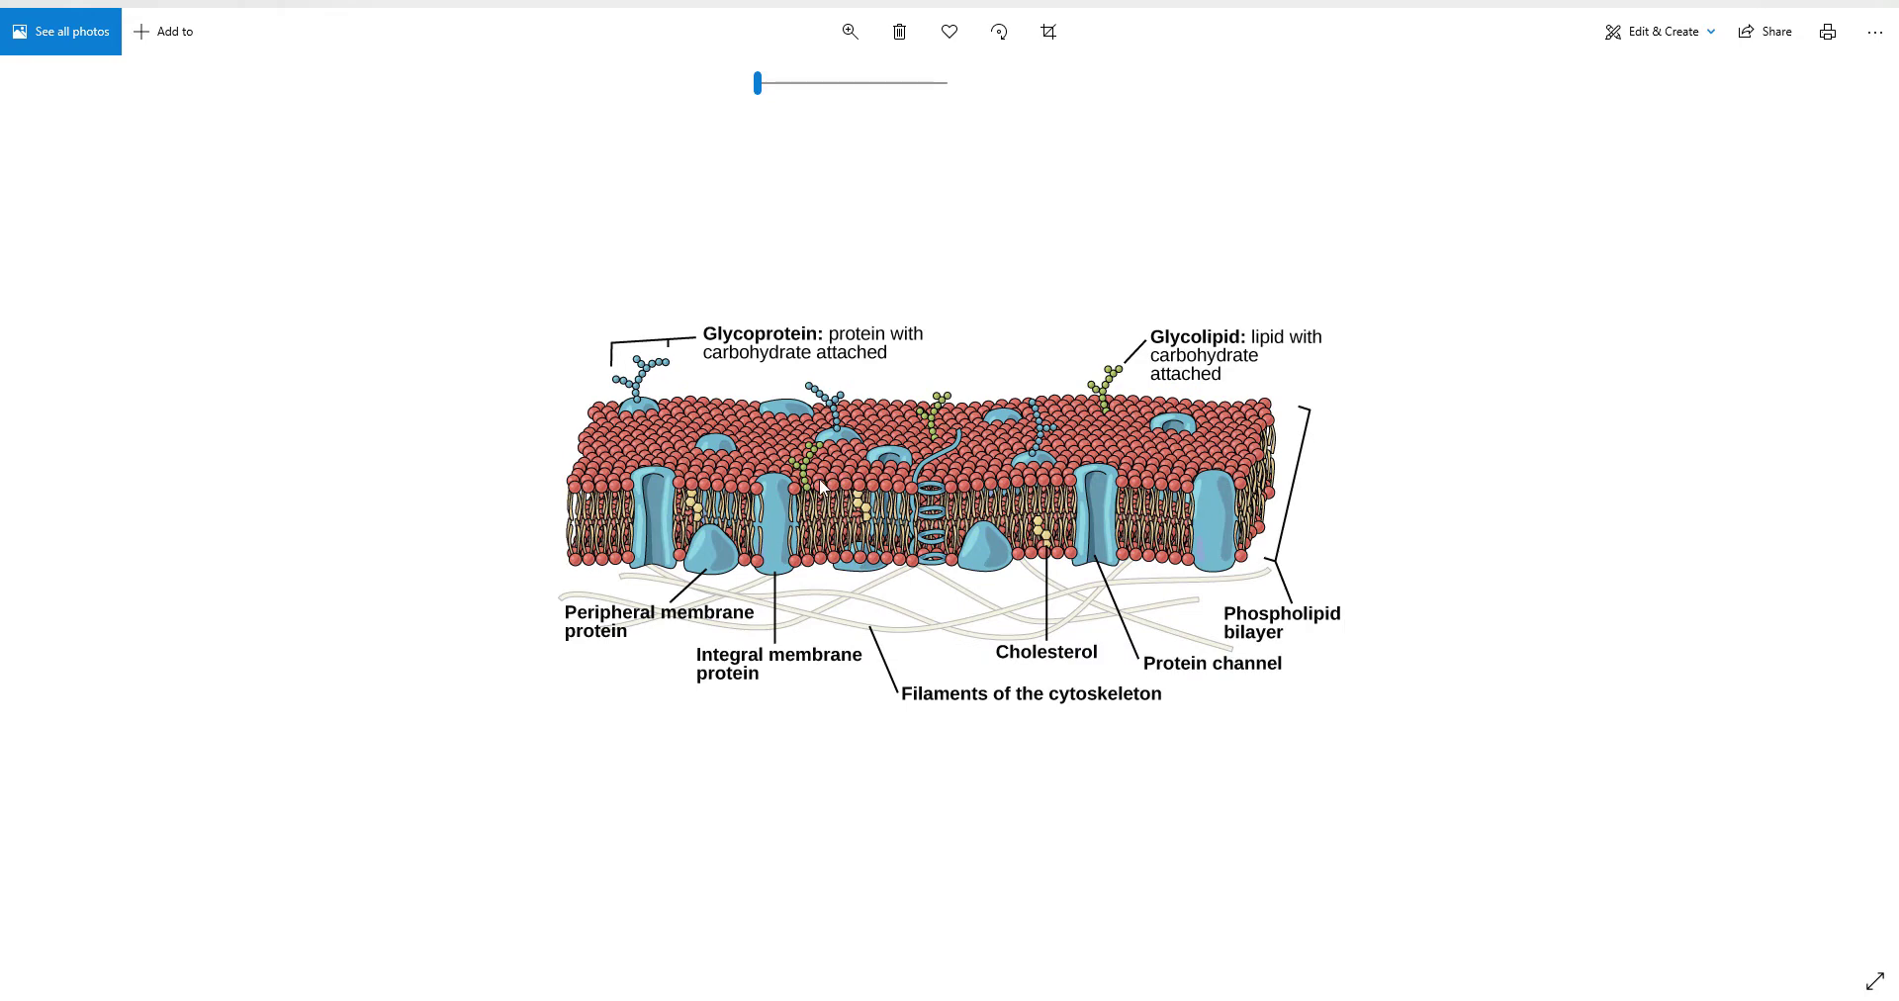
{"action": "mouse_move", "coordinate": [654, 998]}
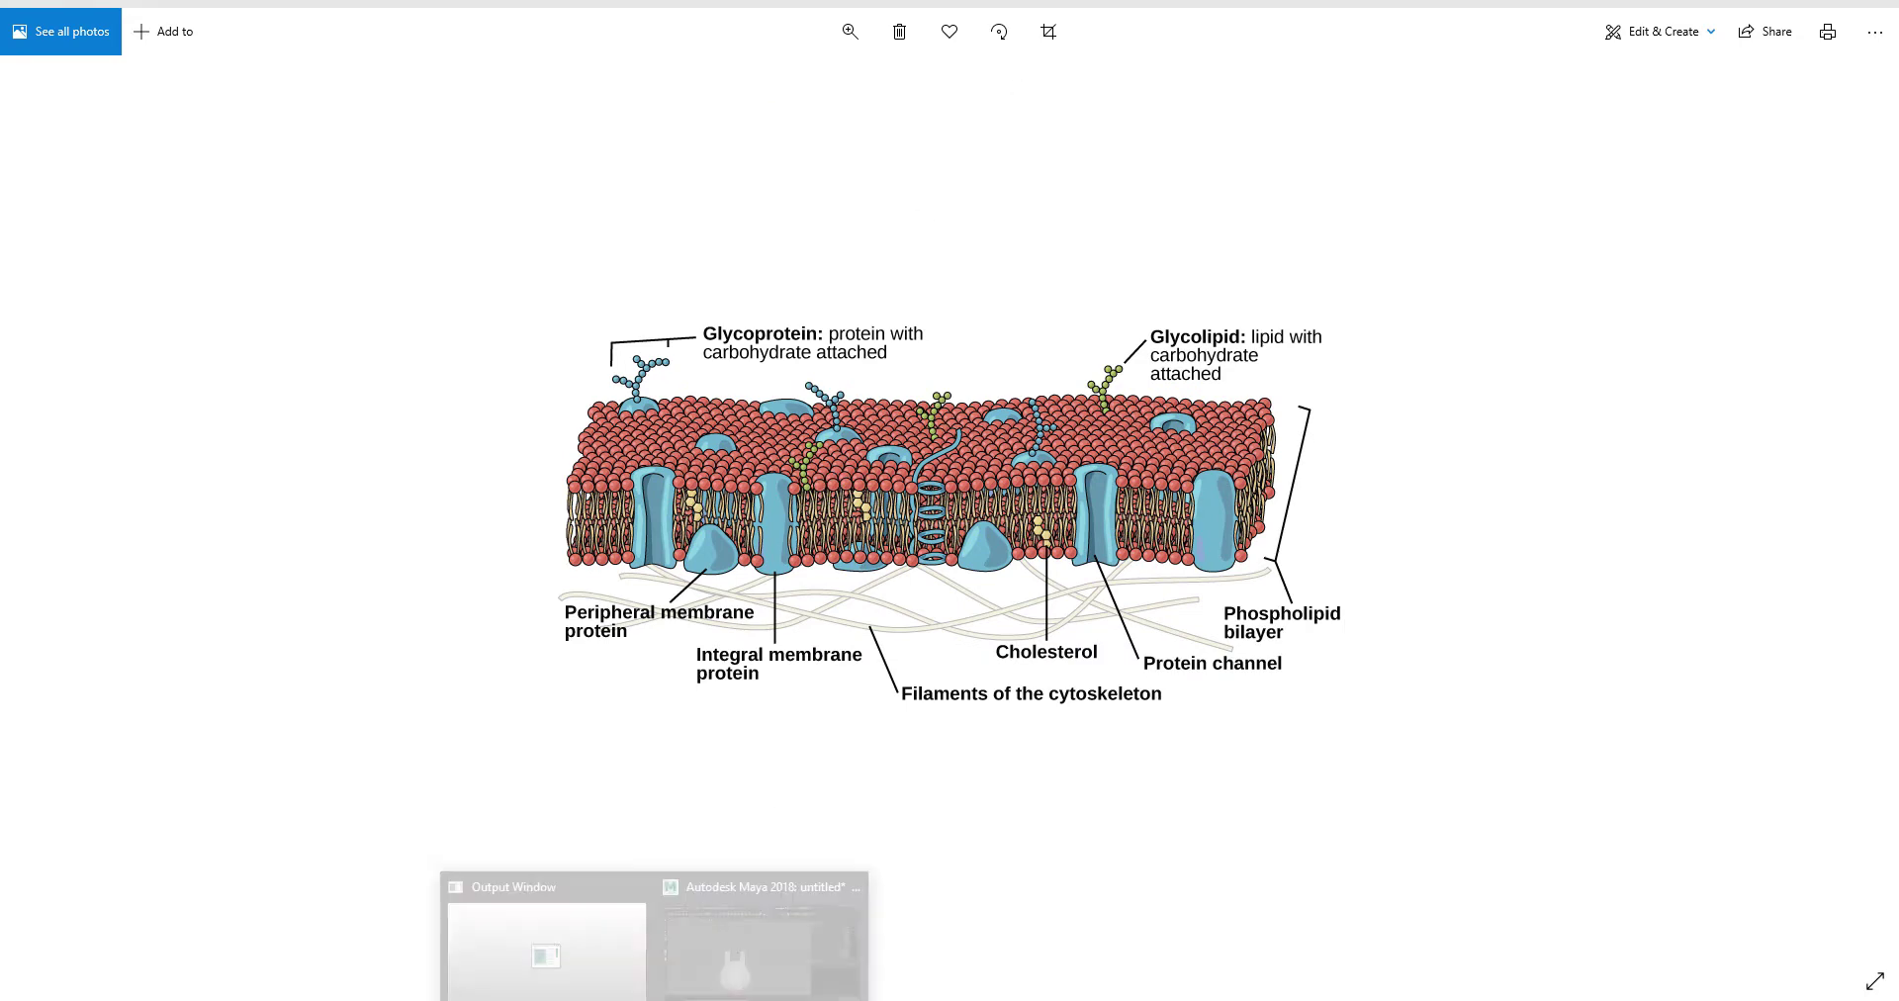
{"action": "left_click", "coordinate": [716, 942]}
- Extrude a second segment of both prongs up to about Y 2.15 and scale its end faces closer together
{"action": "mouse_move", "coordinate": [682, 552]}
{"action": "left_mouse_down", "text": "alt"}
{"action": "mouse_move", "coordinate": [675, 532]}
{"action": "mouse_move", "coordinate": [697, 527]}
{"action": "left_mouse_up", "text": "alt"}
{"action": "key", "text": "w"}
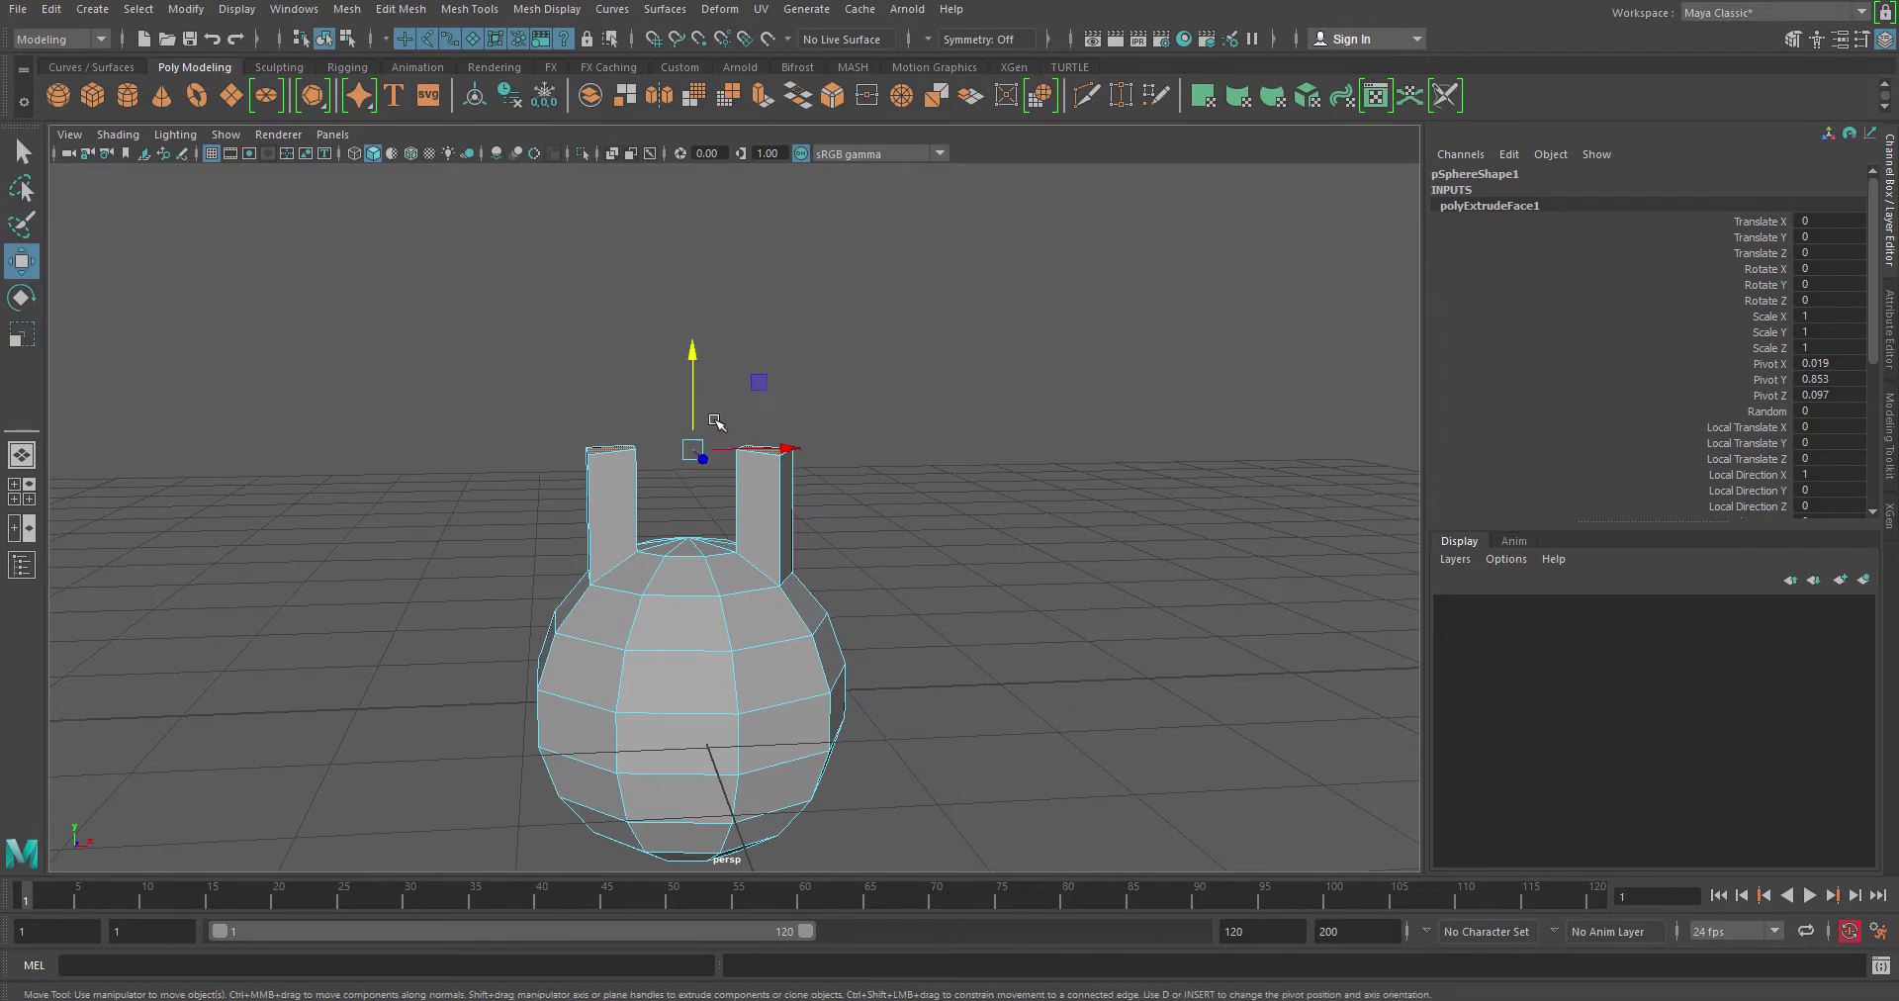
{"action": "left_click_drag", "start_coordinate": [693, 369], "coordinate": [693, 261]}
{"action": "key", "text": "ctrl+e"}
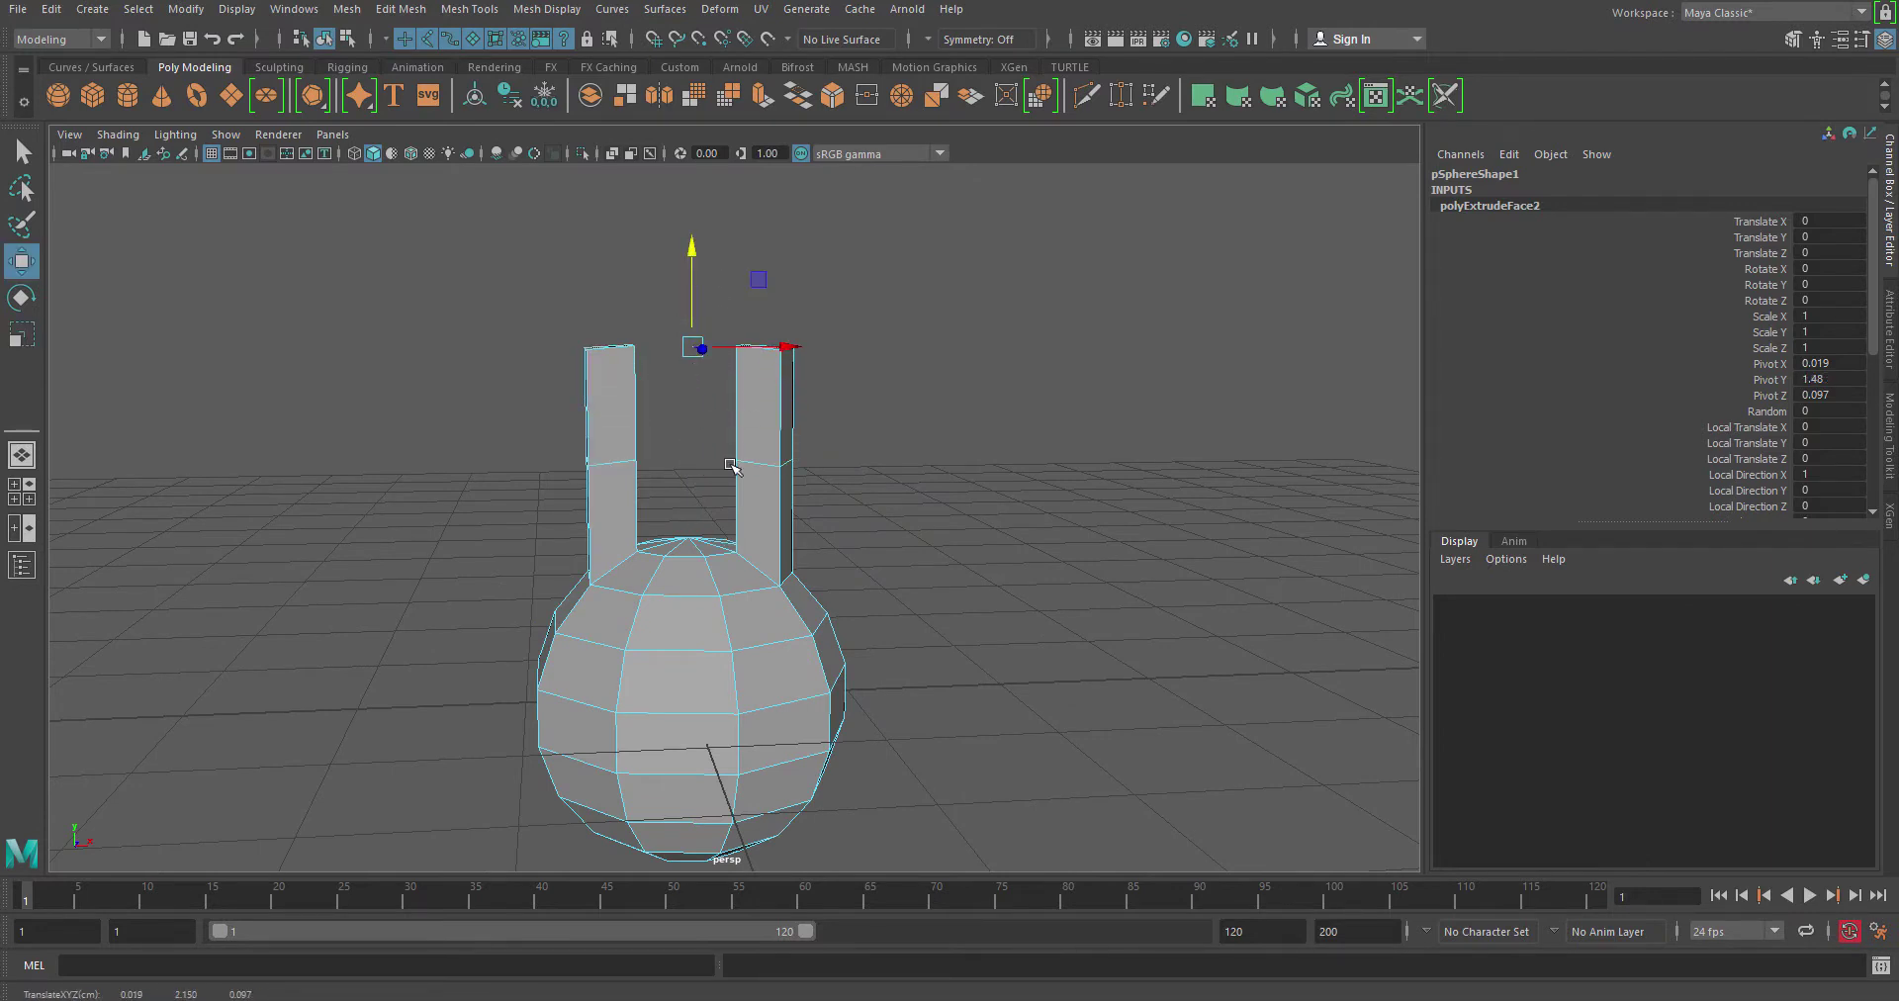
{"action": "left_click_drag", "start_coordinate": [729, 446], "coordinate": [763, 395], "text": "alt"}
{"action": "key", "text": "r"}
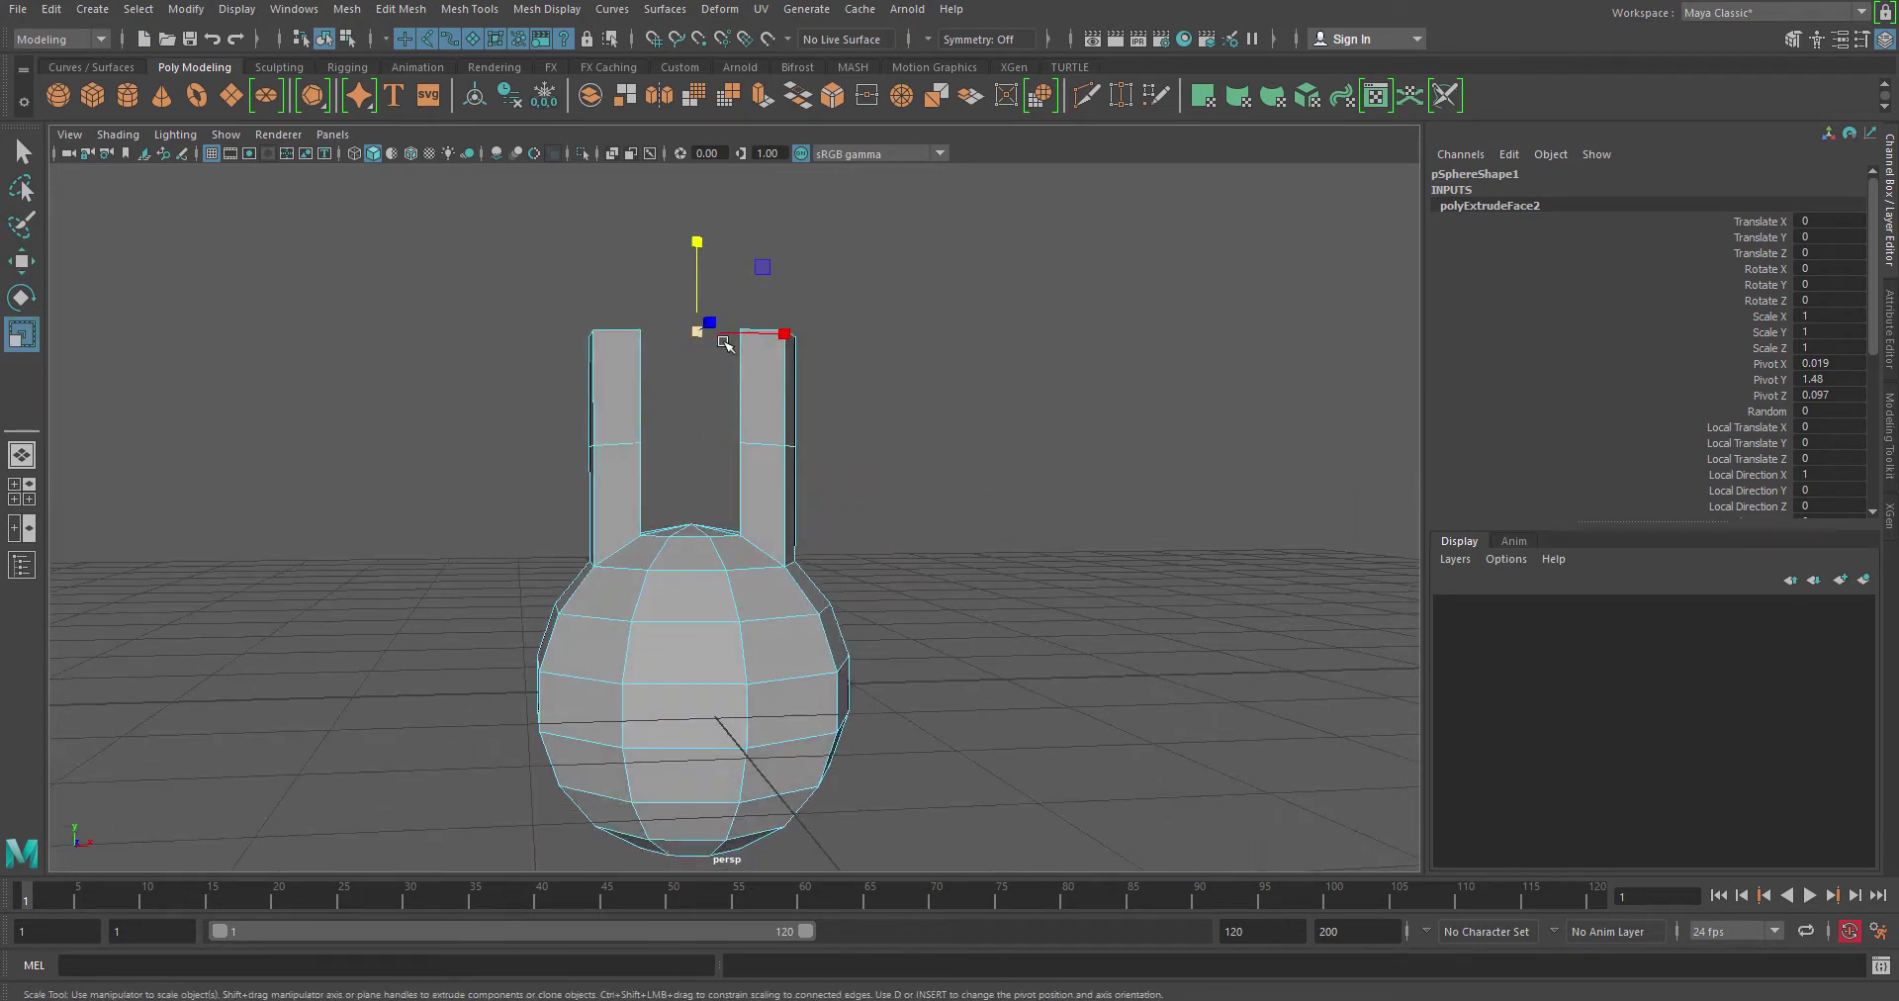
{"action": "left_click_drag", "start_coordinate": [698, 332], "coordinate": [677, 337]}
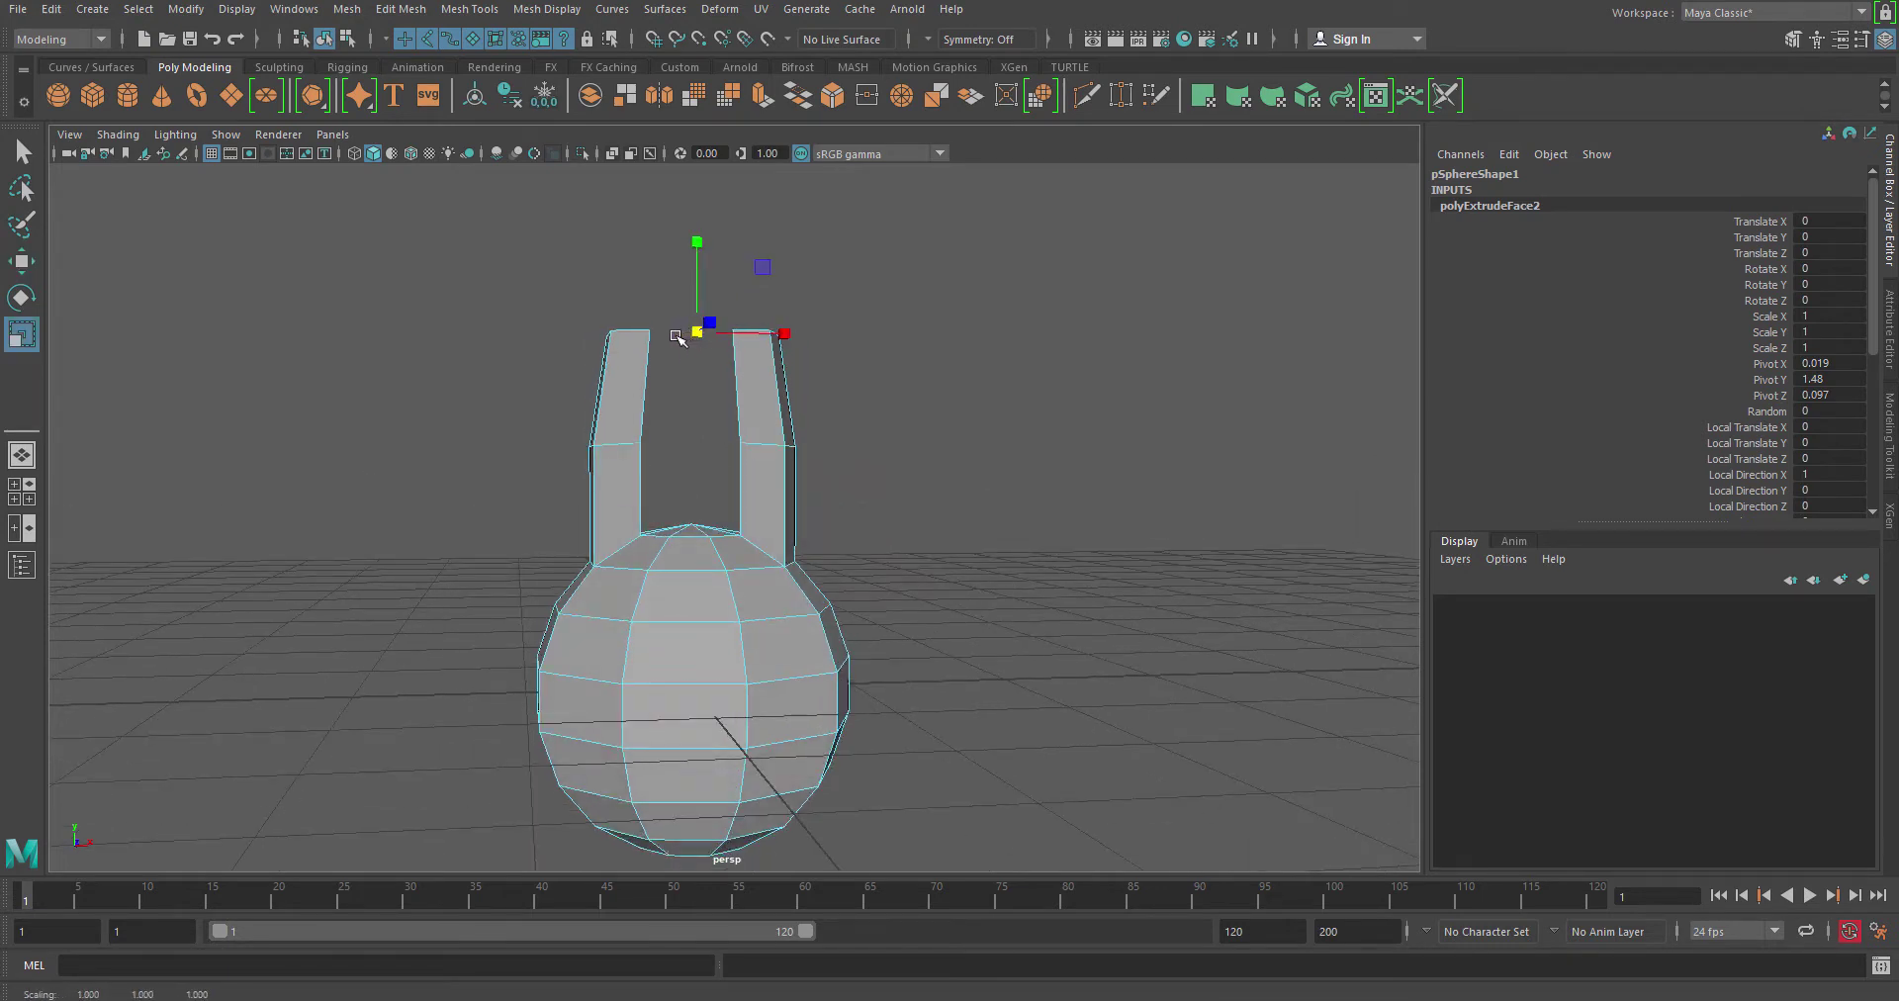
- Extrude a third segment of both prongs upward to about Y 2.64
{"action": "key", "text": "ctrl+e"}
{"action": "left_click_drag", "start_coordinate": [697, 243], "coordinate": [703, 159]}
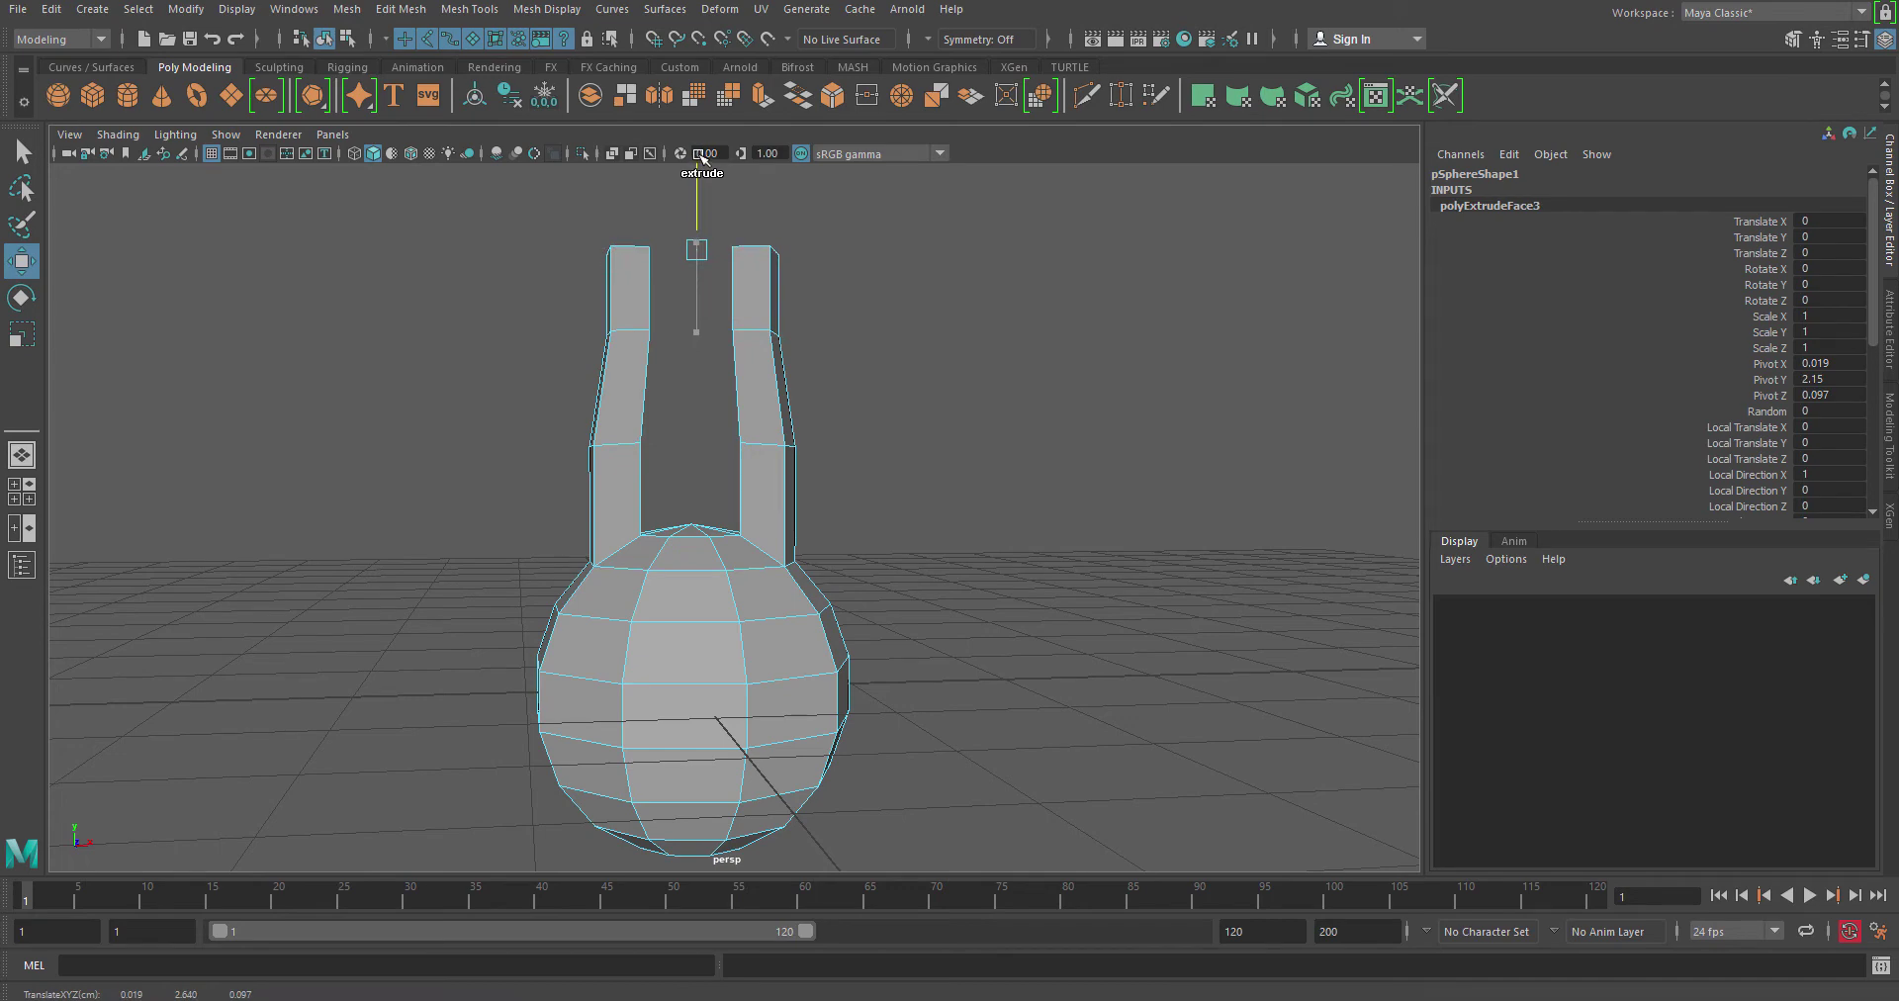
{"action": "key", "text": "w"}
{"action": "left_click", "coordinate": [760, 396]}
{"action": "left_click_drag", "start_coordinate": [760, 396], "coordinate": [578, 436], "text": "alt"}
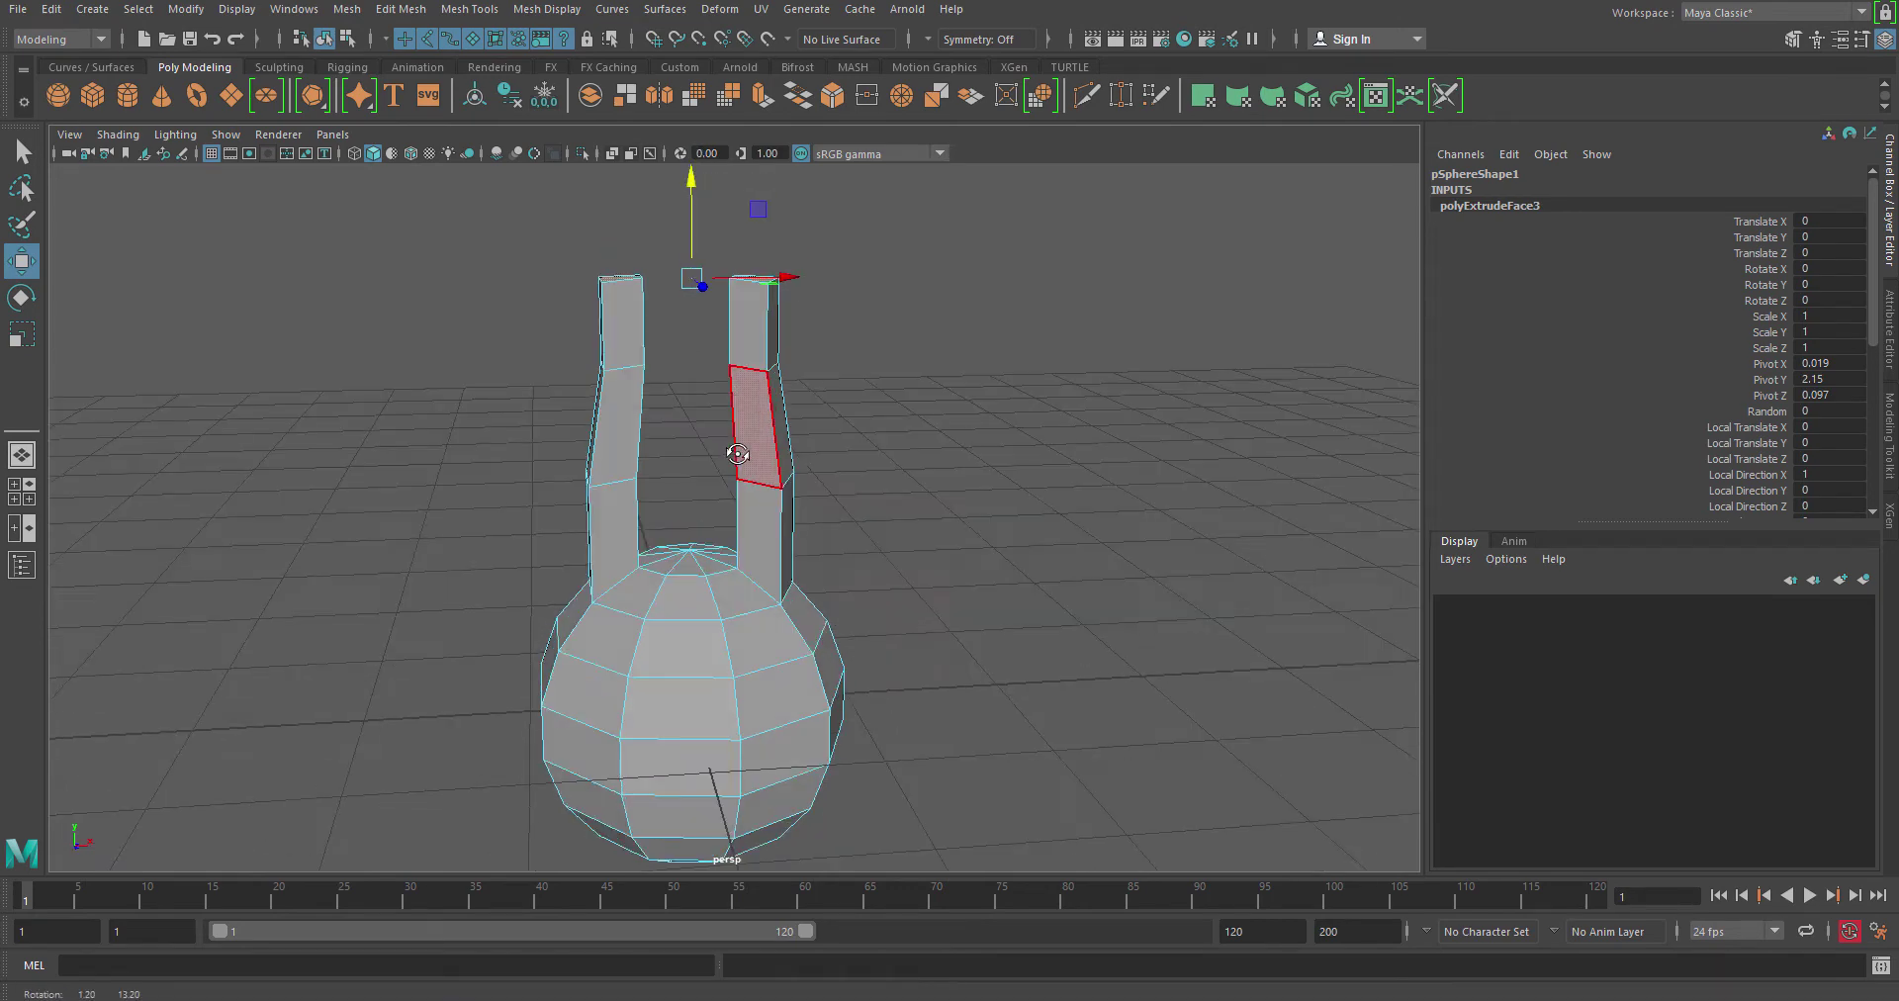
- Shift the vertices at the first joint of each prong outward so both tails bow away from each other
{"action": "right_click_drag", "start_coordinate": [769, 451], "coordinate": [567, 439]}
{"action": "left_click_drag", "start_coordinate": [695, 484], "coordinate": [863, 441], "text": "alt"}
{"action": "left_click", "coordinate": [592, 443]}
{"action": "left_click_drag", "start_coordinate": [592, 442], "coordinate": [566, 411]}
{"action": "key", "text": "ctrl+z"}
{"action": "left_click", "coordinate": [671, 466]}
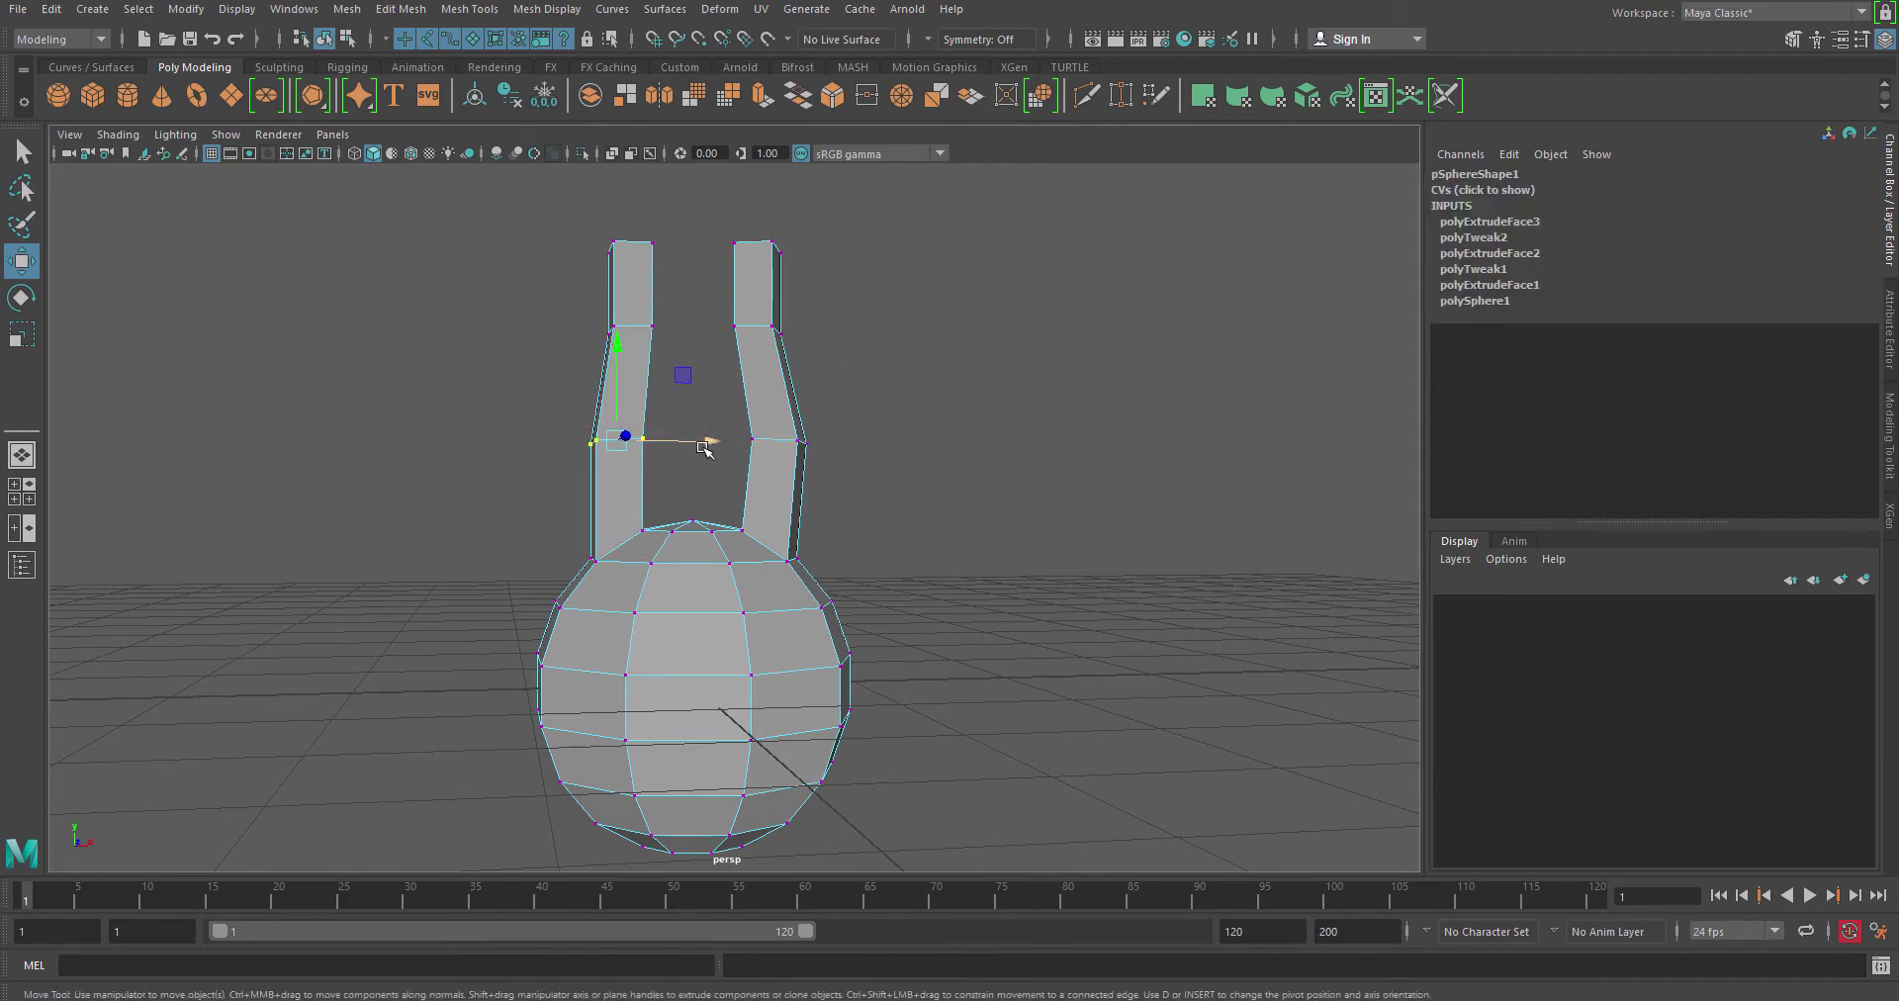
{"action": "left_click_drag", "start_coordinate": [703, 447], "coordinate": [697, 435]}
- Scale the vertices at the upper joint of one prong to about 0.88 and taper the tips of both prongs
{"action": "left_click_drag", "start_coordinate": [551, 310], "coordinate": [684, 370]}
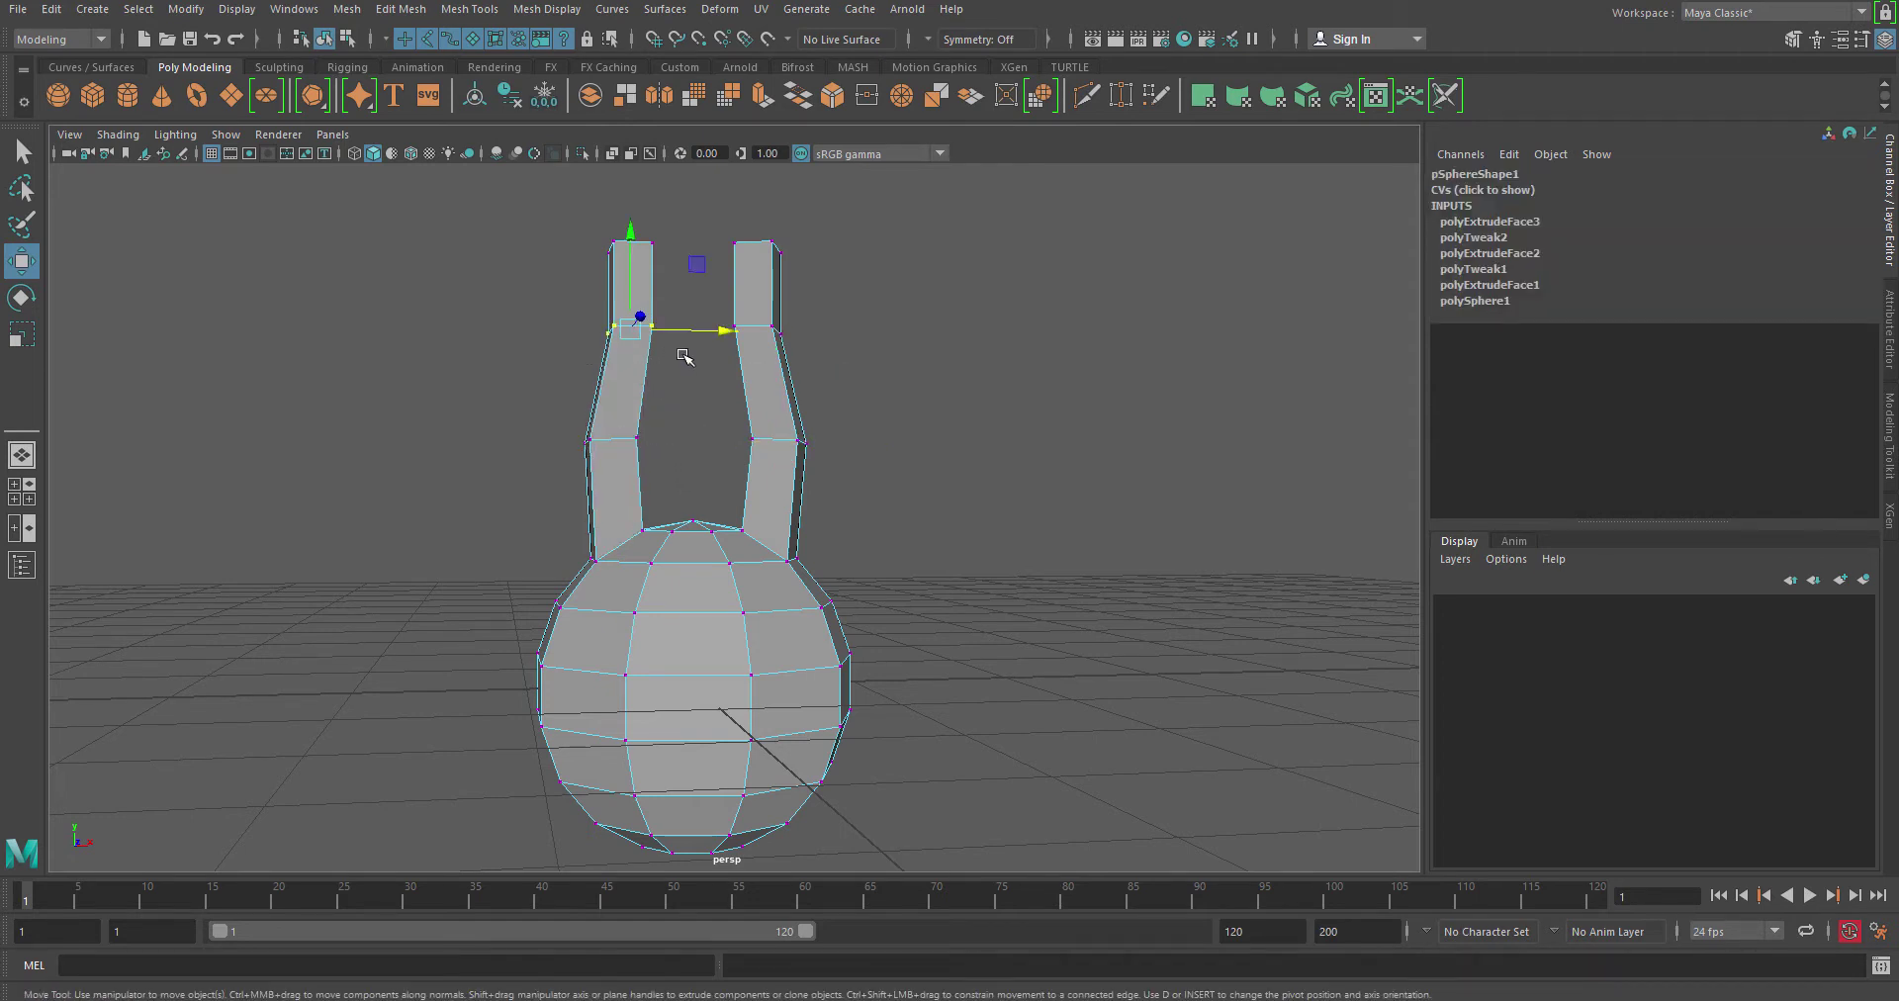
{"action": "key", "text": "r"}
{"action": "left_click", "coordinate": [630, 329]}
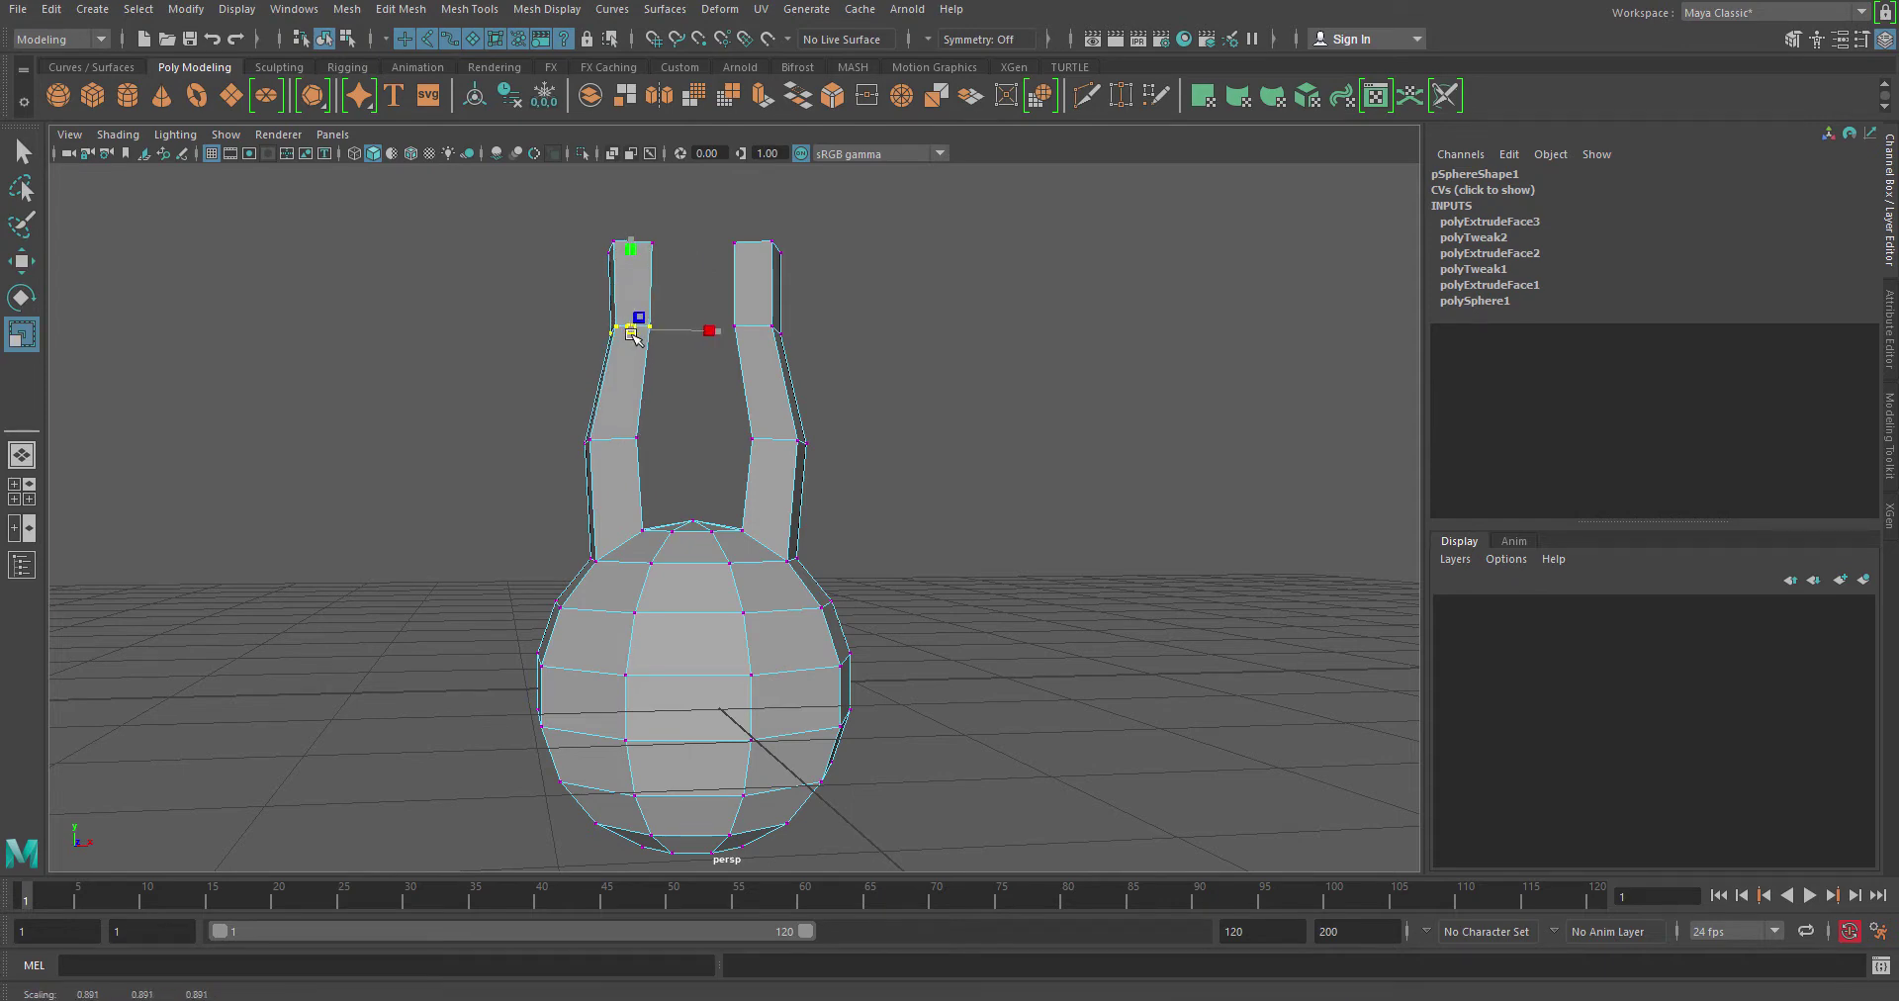
{"action": "left_click_drag", "start_coordinate": [571, 226], "coordinate": [655, 351]}
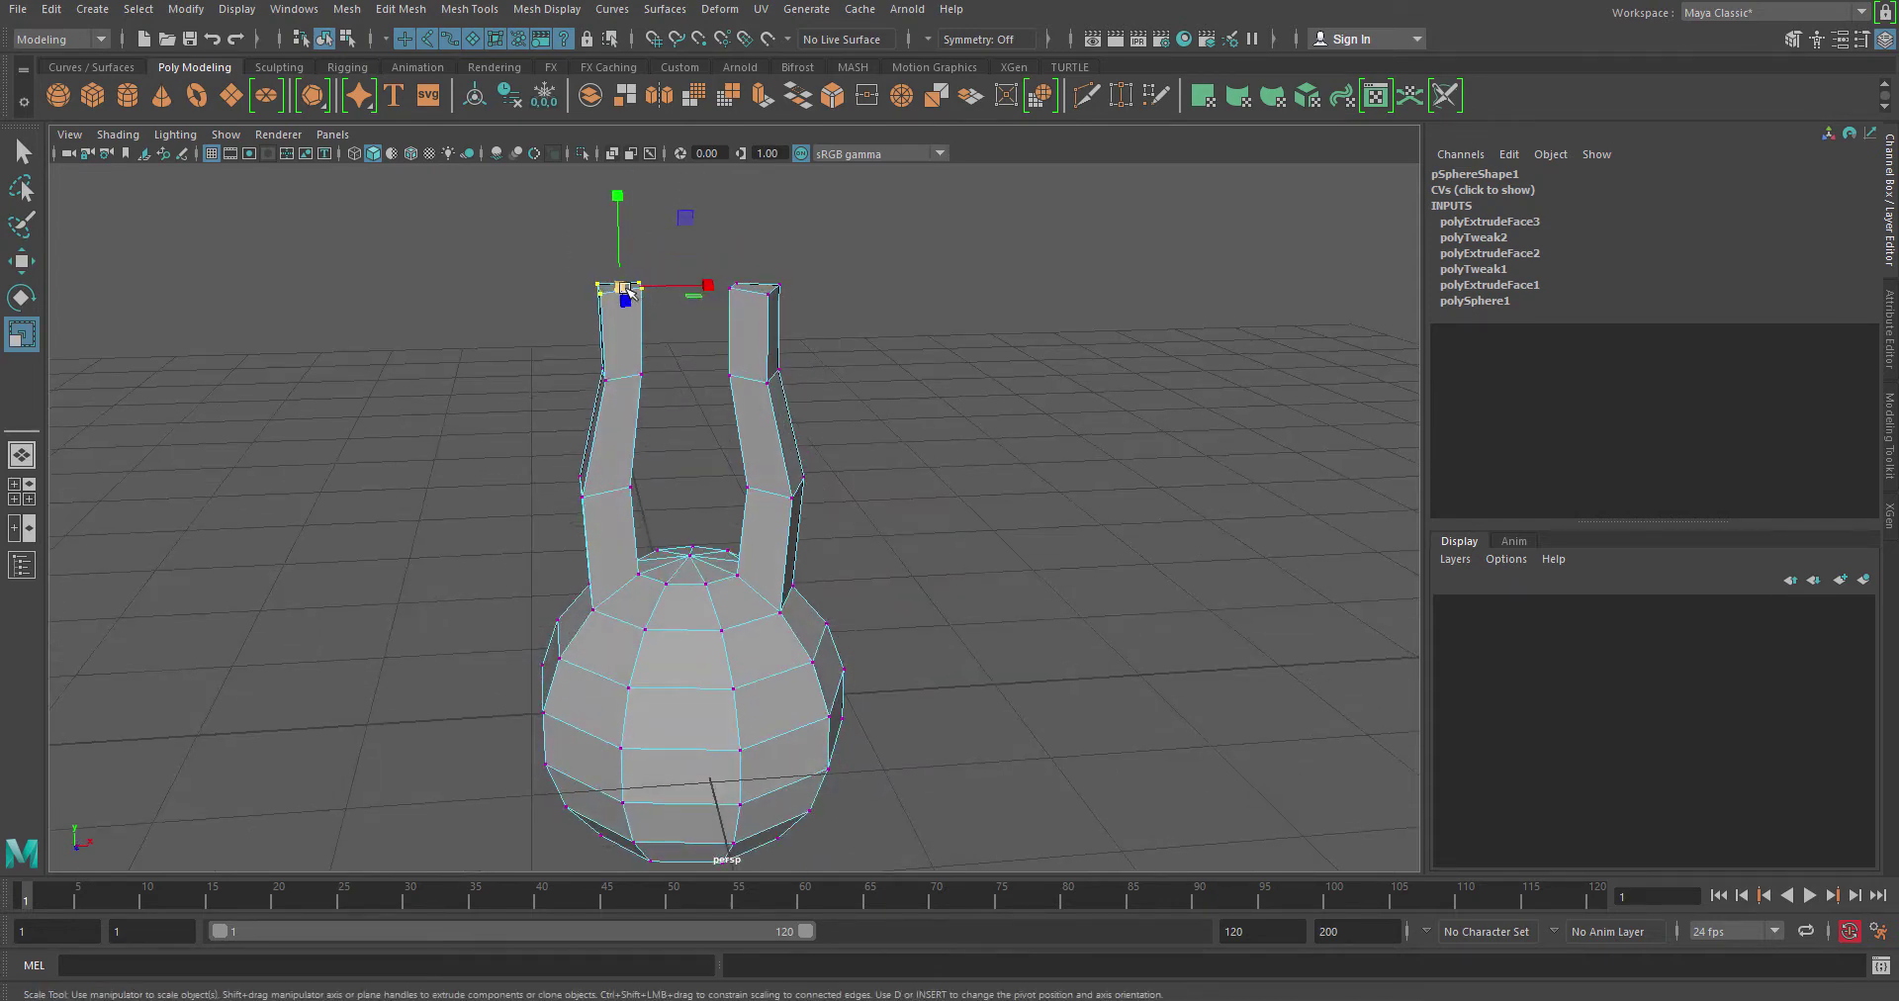
{"action": "left_click_drag", "start_coordinate": [621, 287], "coordinate": [601, 289]}
{"action": "left_click", "coordinate": [780, 284]}
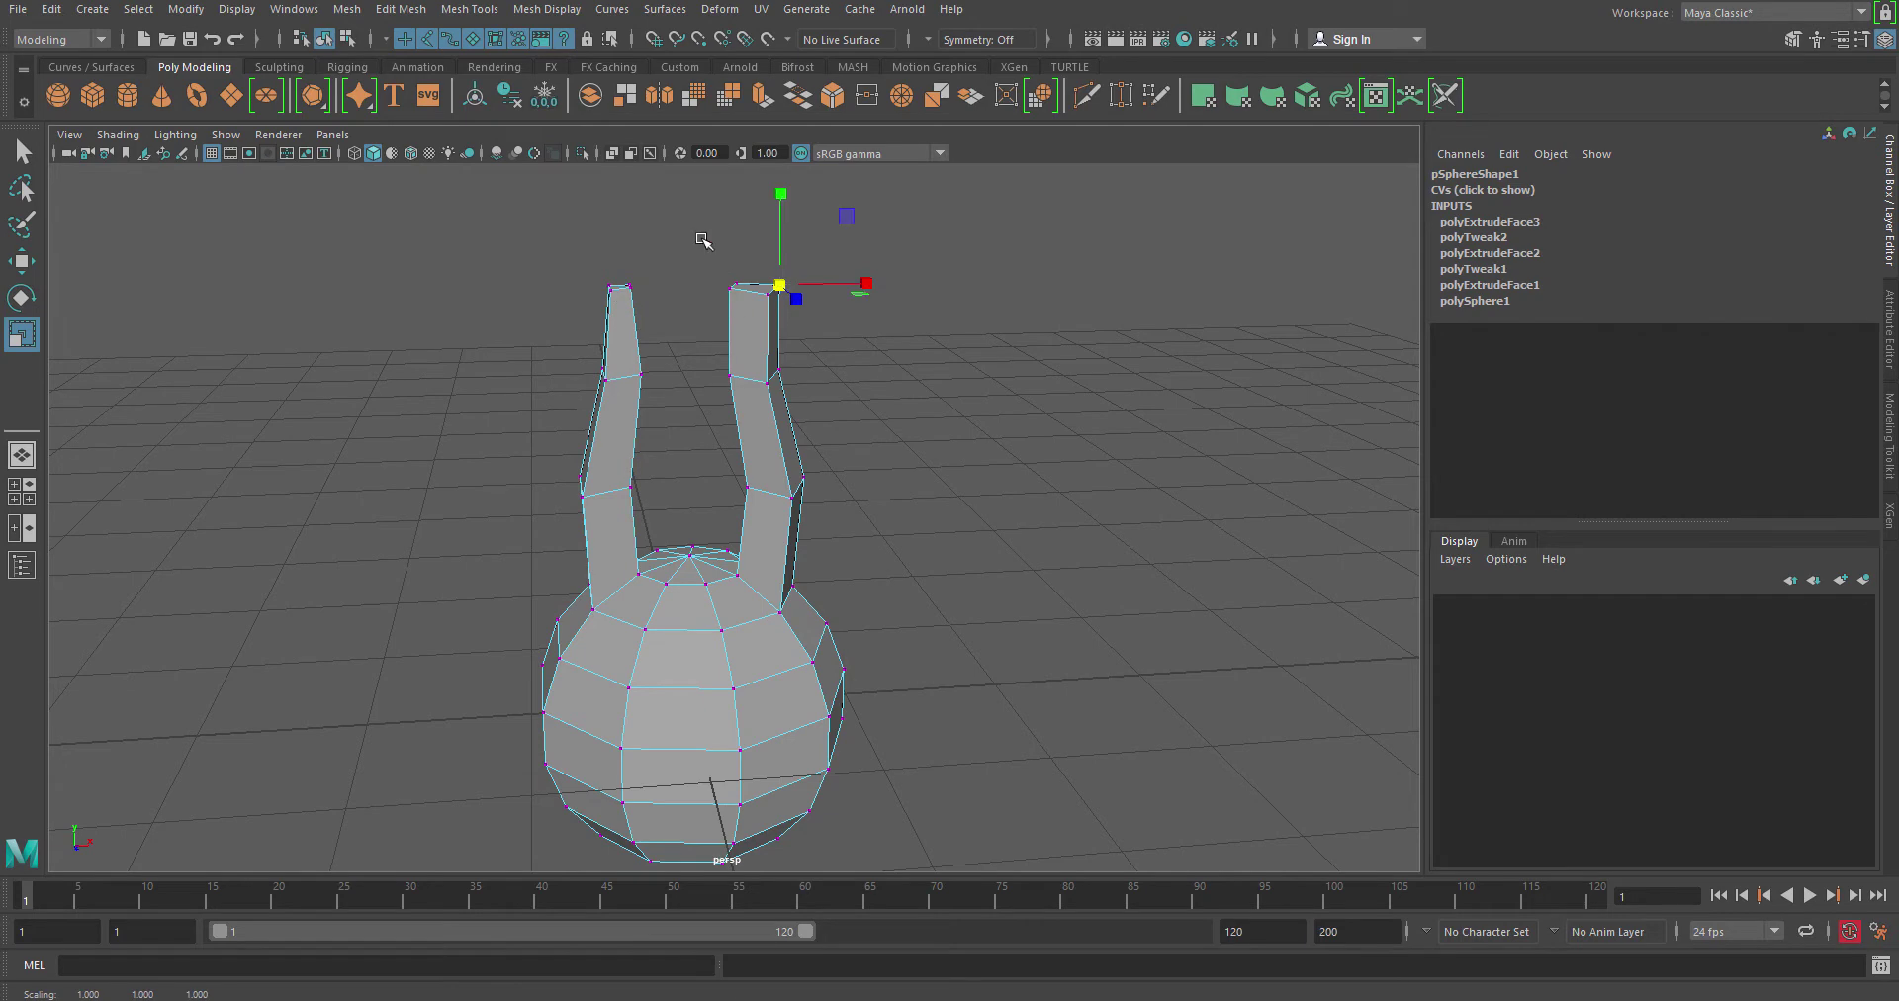
{"action": "left_click_drag", "start_coordinate": [703, 237], "coordinate": [738, 290]}
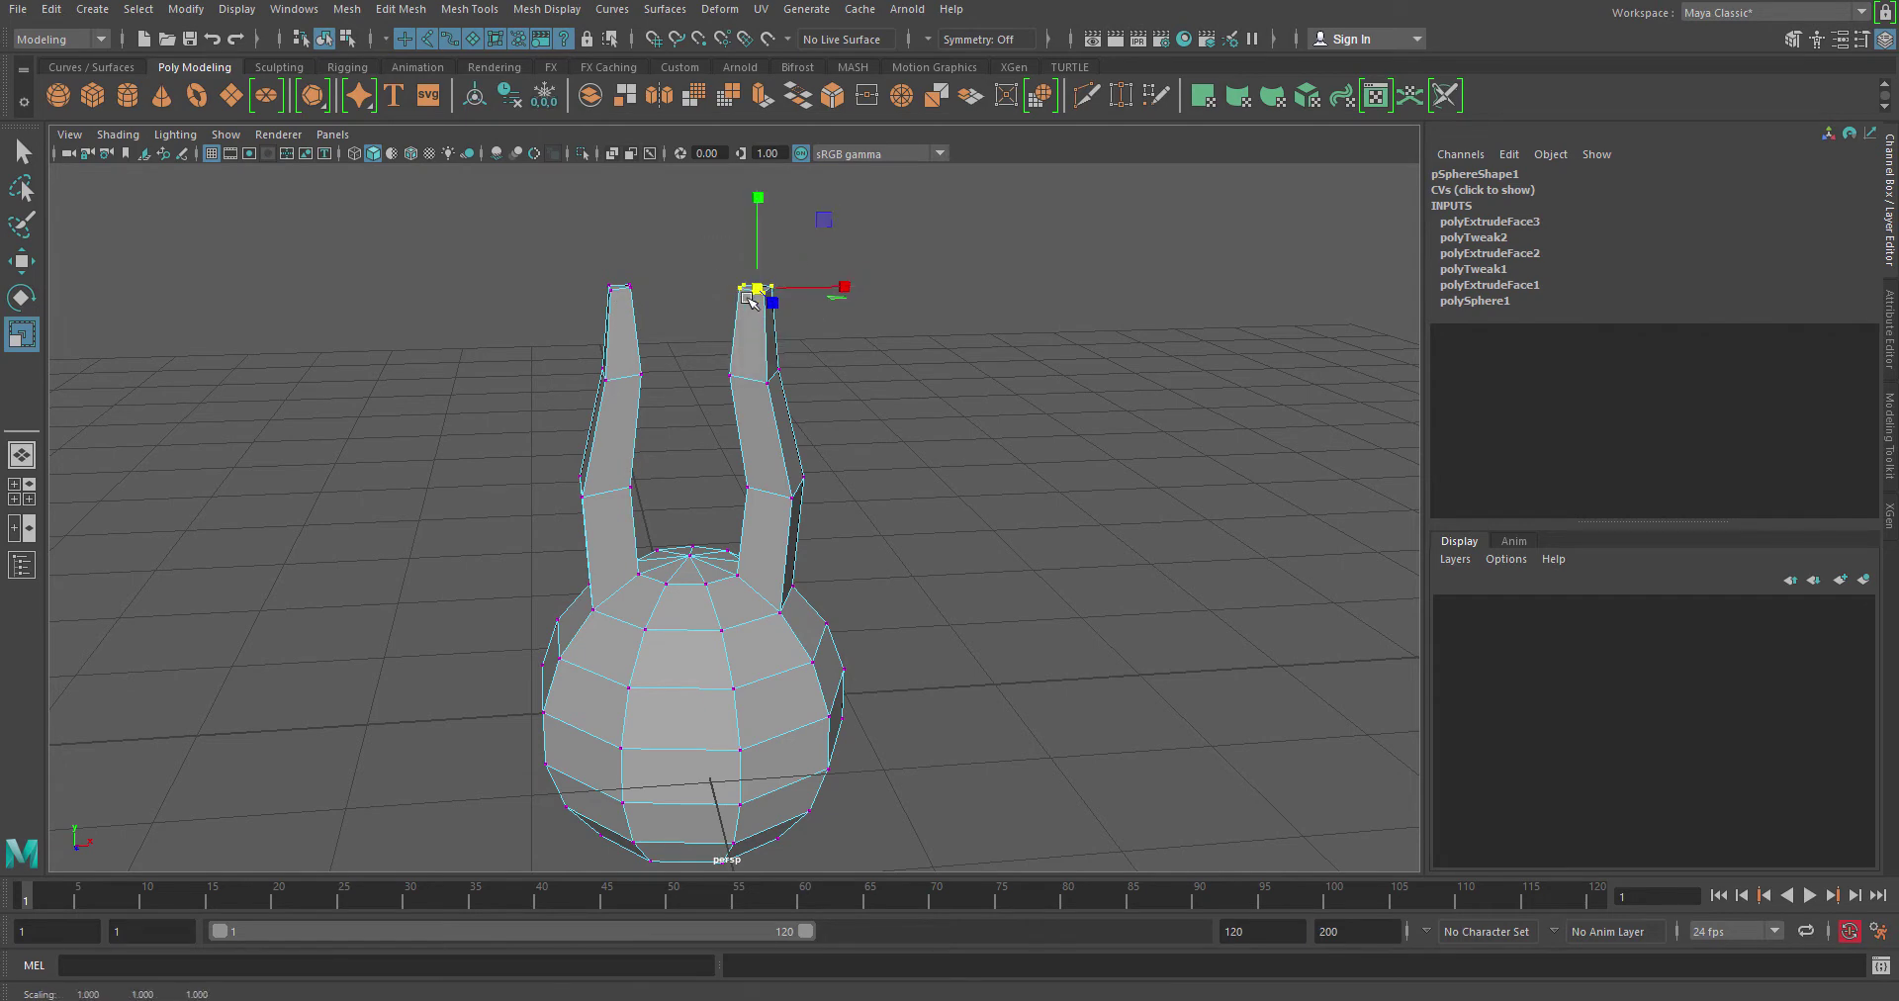
- Raise the upper joint and tip vertices of both tails to lengthen their middle segments
{"action": "left_click", "coordinate": [831, 435]}
{"action": "left_click_drag", "start_coordinate": [790, 490], "coordinate": [771, 444], "text": "alt"}
{"action": "right_click_drag", "start_coordinate": [791, 465], "coordinate": [942, 322]}
{"action": "right_click_drag", "start_coordinate": [1114, 545], "coordinate": [772, 539], "text": "alt"}
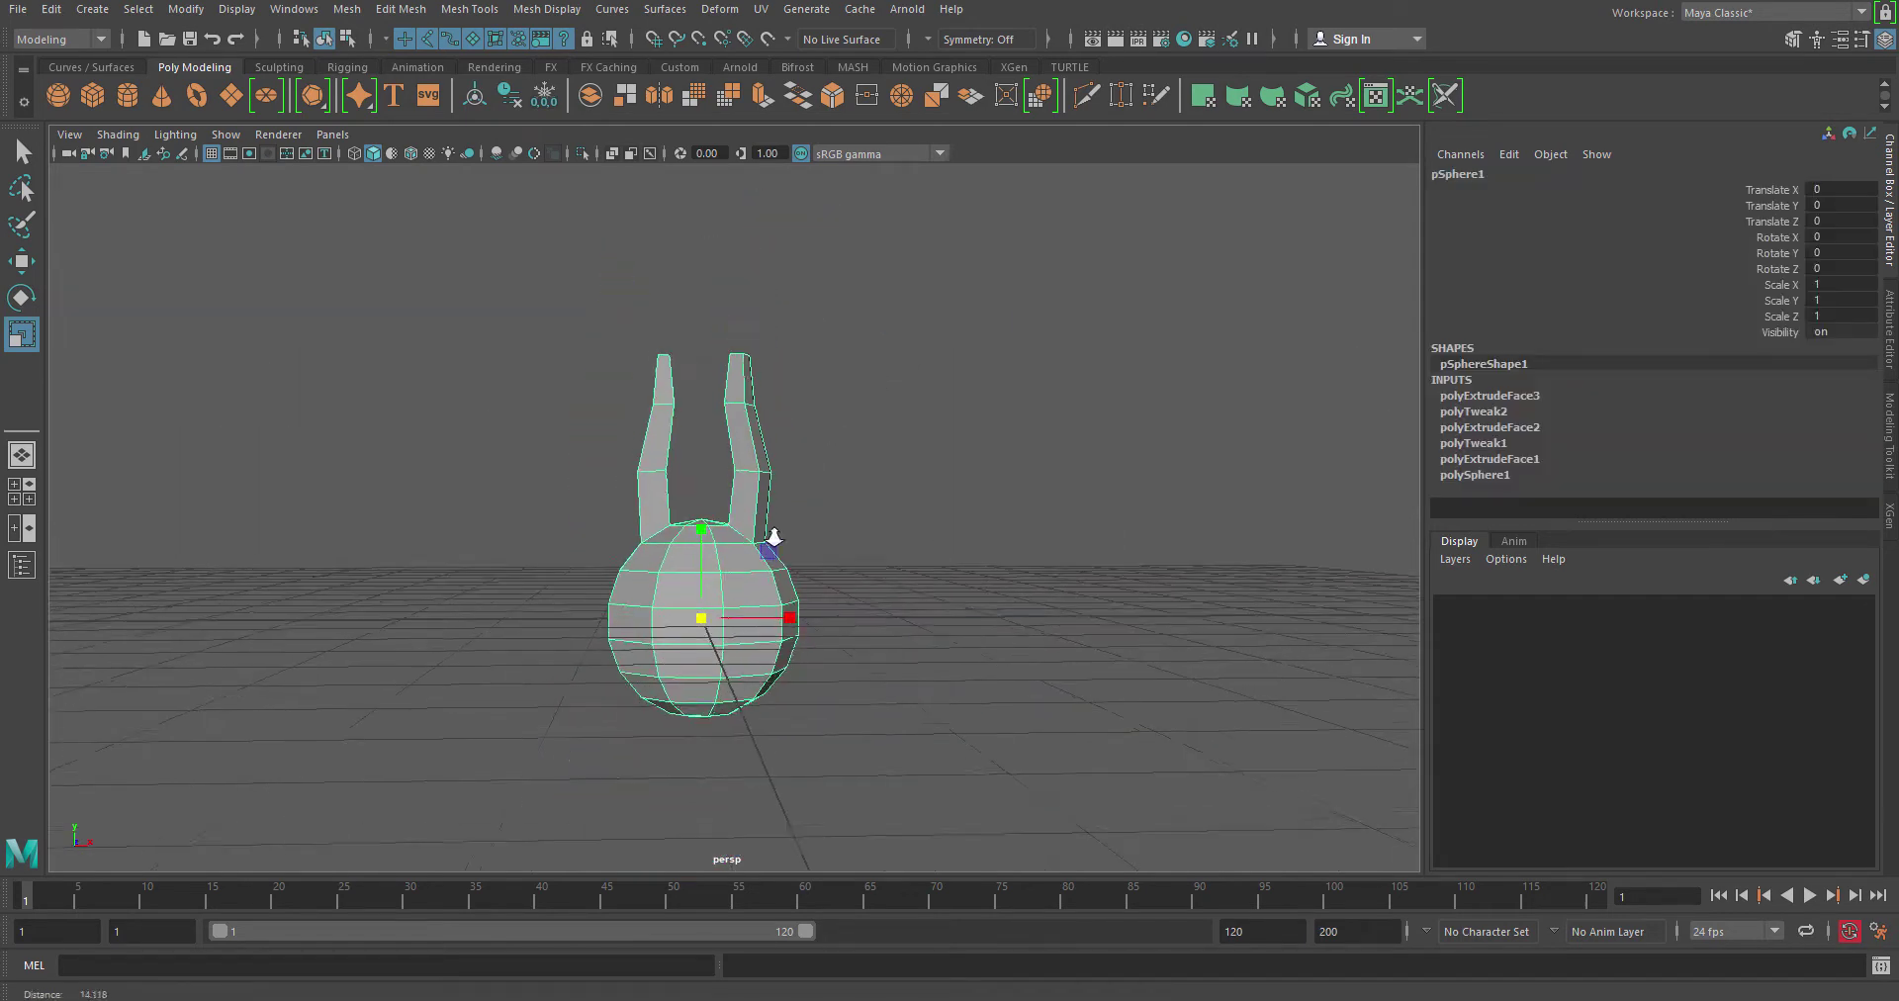
{"action": "left_click_drag", "start_coordinate": [772, 539], "coordinate": [761, 336], "text": "alt"}
{"action": "key", "text": "w"}
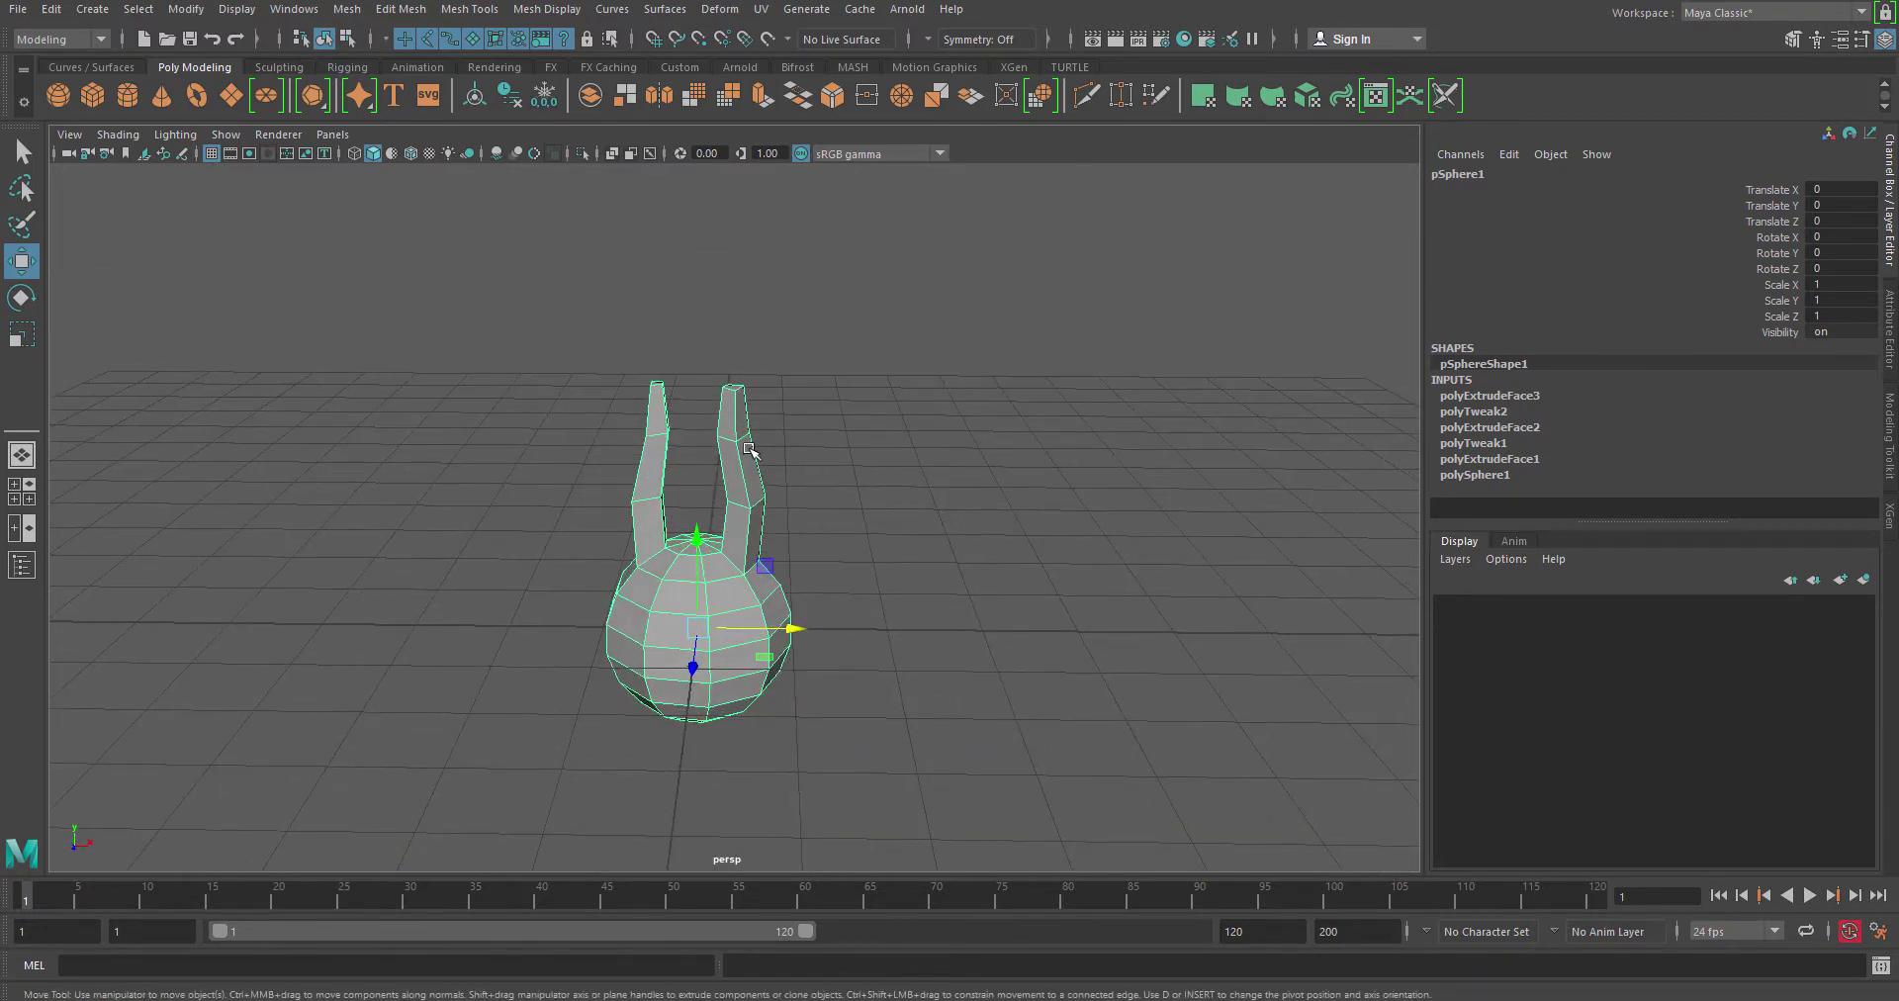
{"action": "left_click_drag", "start_coordinate": [752, 449], "coordinate": [737, 447], "text": "alt"}
{"action": "right_click_drag", "start_coordinate": [737, 448], "coordinate": [580, 424]}
{"action": "left_click_drag", "start_coordinate": [581, 331], "coordinate": [826, 524]}
{"action": "left_click_drag", "start_coordinate": [703, 341], "coordinate": [820, 426]}
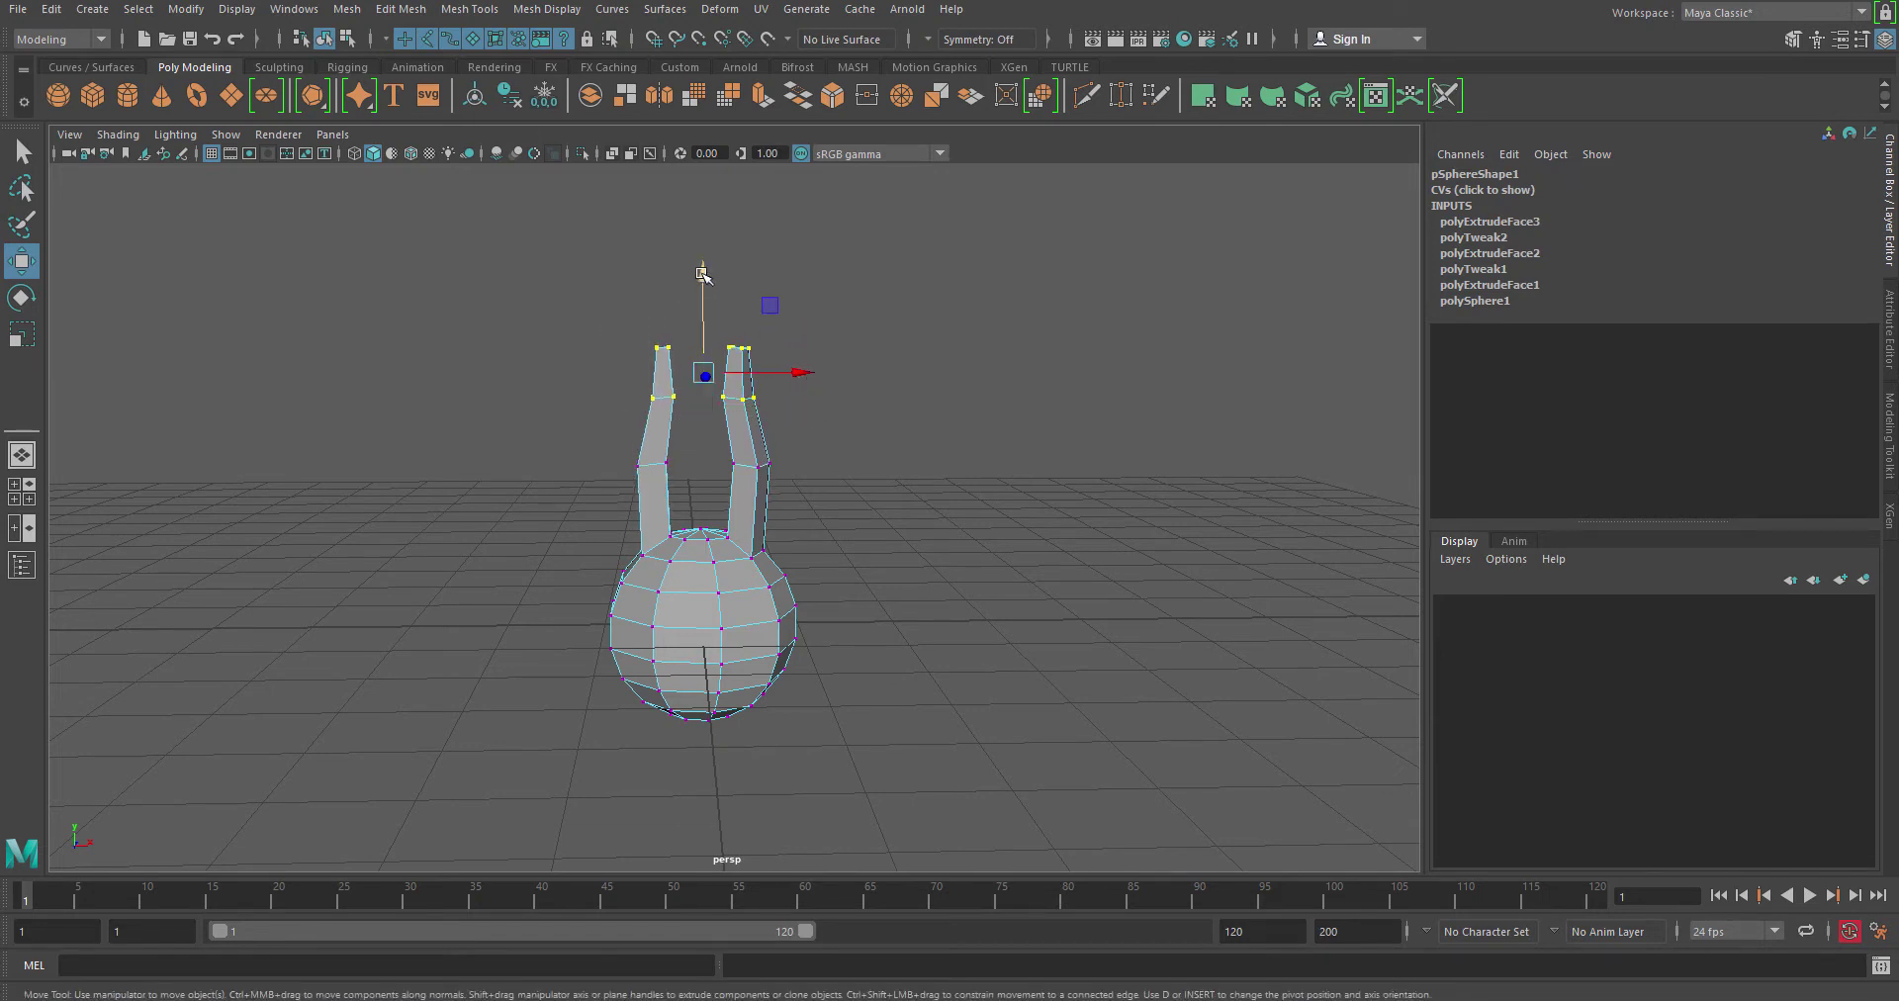
{"action": "left_click_drag", "start_coordinate": [702, 274], "coordinate": [702, 245]}
- Raise only the tip vertices of both tails to lengthen the end segments, and return to object selection
{"action": "left_click_drag", "start_coordinate": [613, 287], "coordinate": [789, 334]}
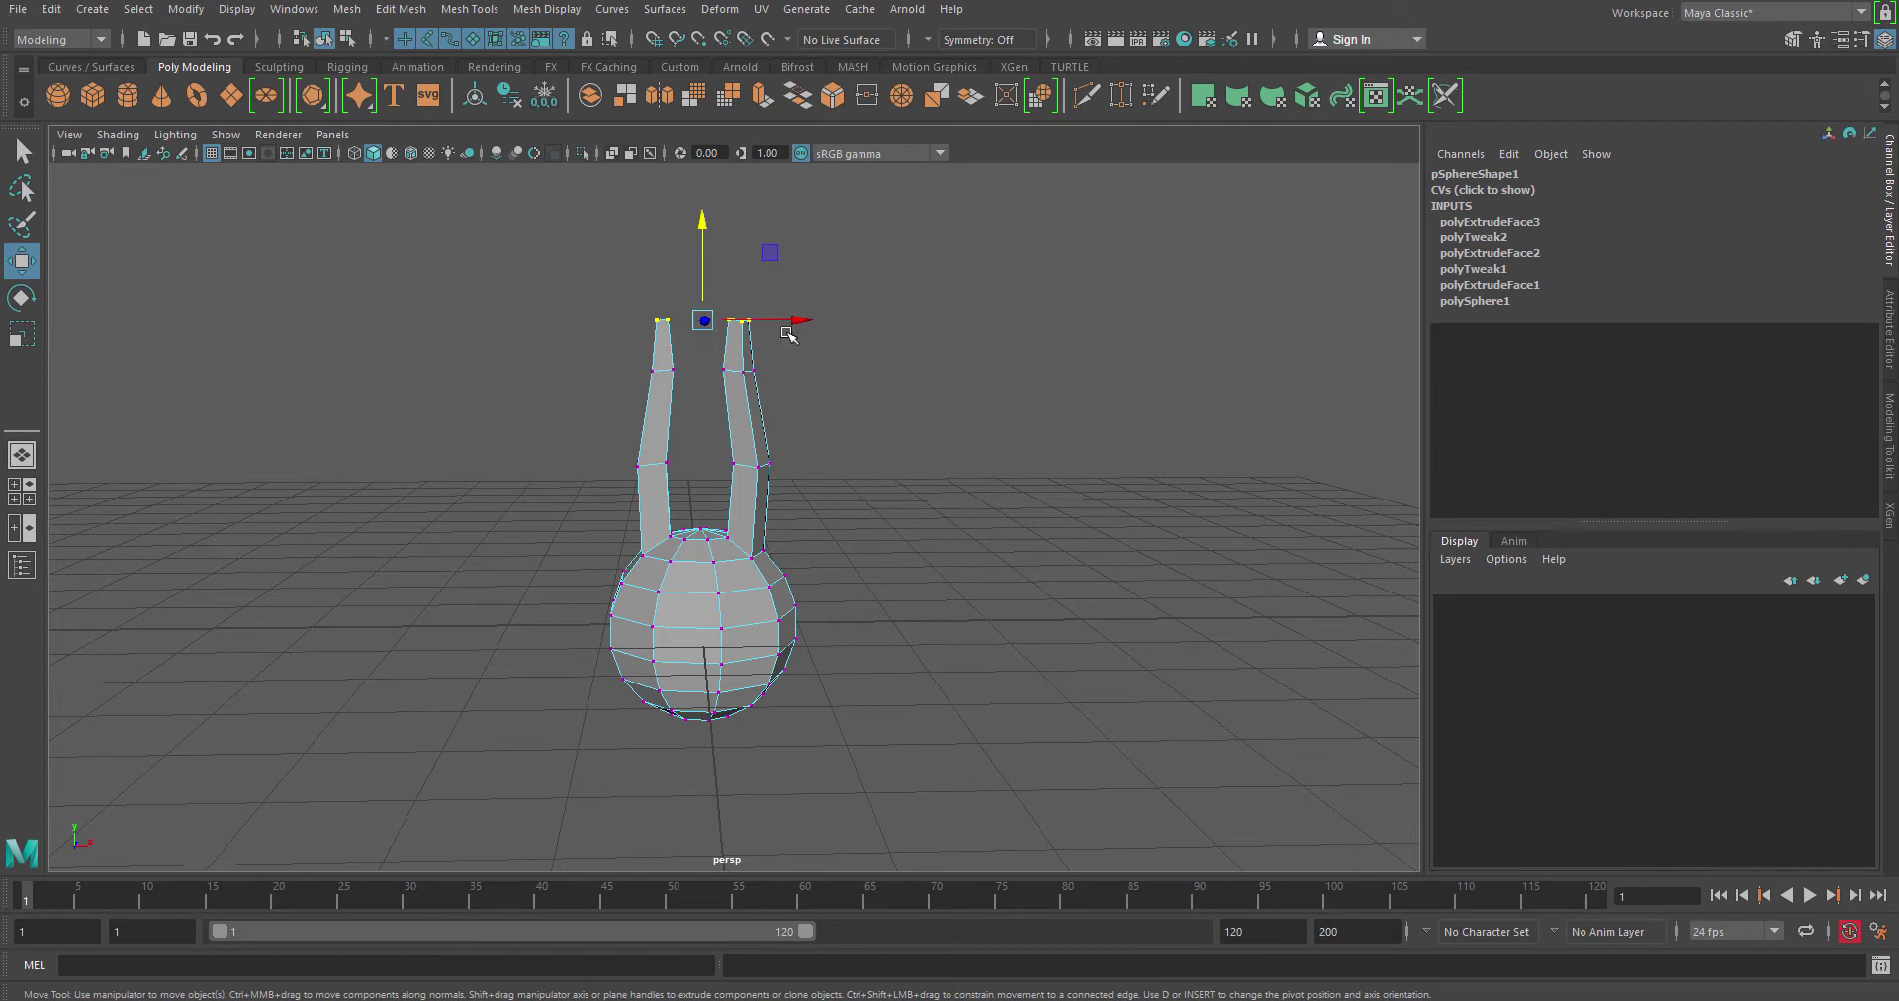
{"action": "left_click_drag", "start_coordinate": [708, 244], "coordinate": [708, 220]}
{"action": "key", "text": "F8"}
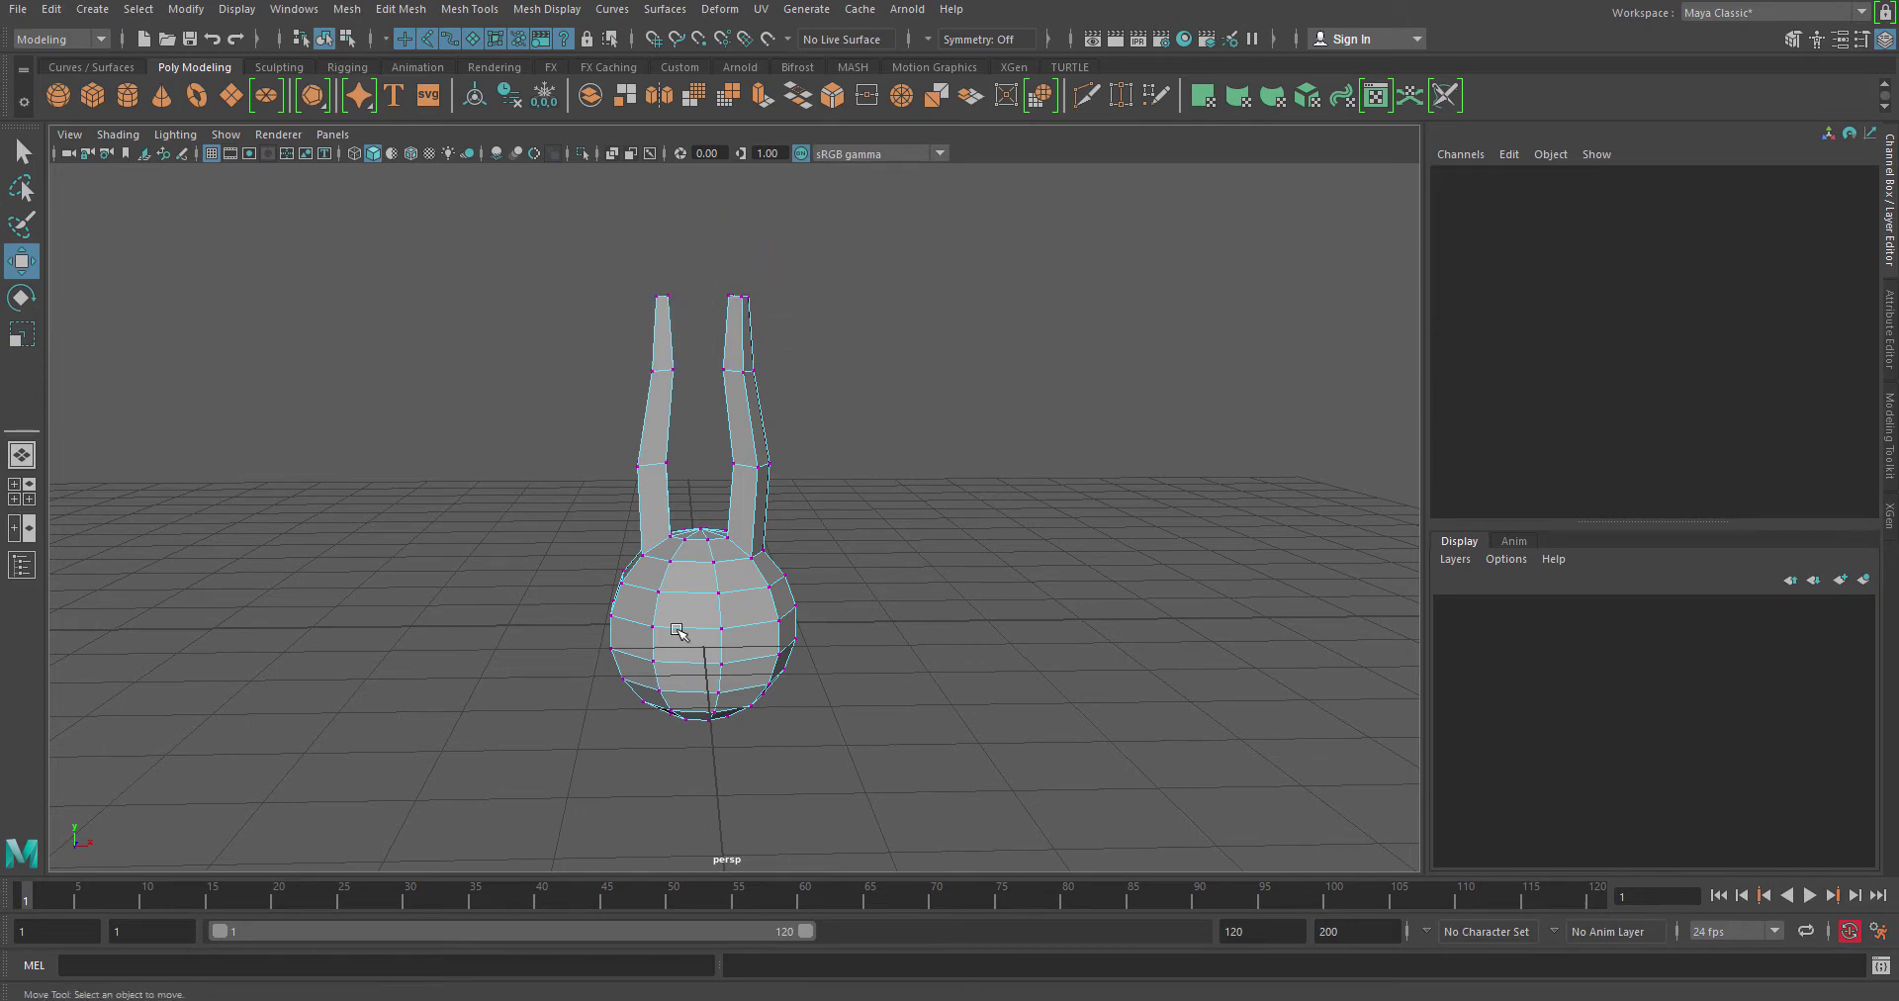
- Scale the vertices of the spherical head down slightly and move them up toward the tails
{"action": "left_click", "coordinate": [705, 621]}
{"action": "left_click_drag", "start_coordinate": [702, 622], "coordinate": [809, 550]}
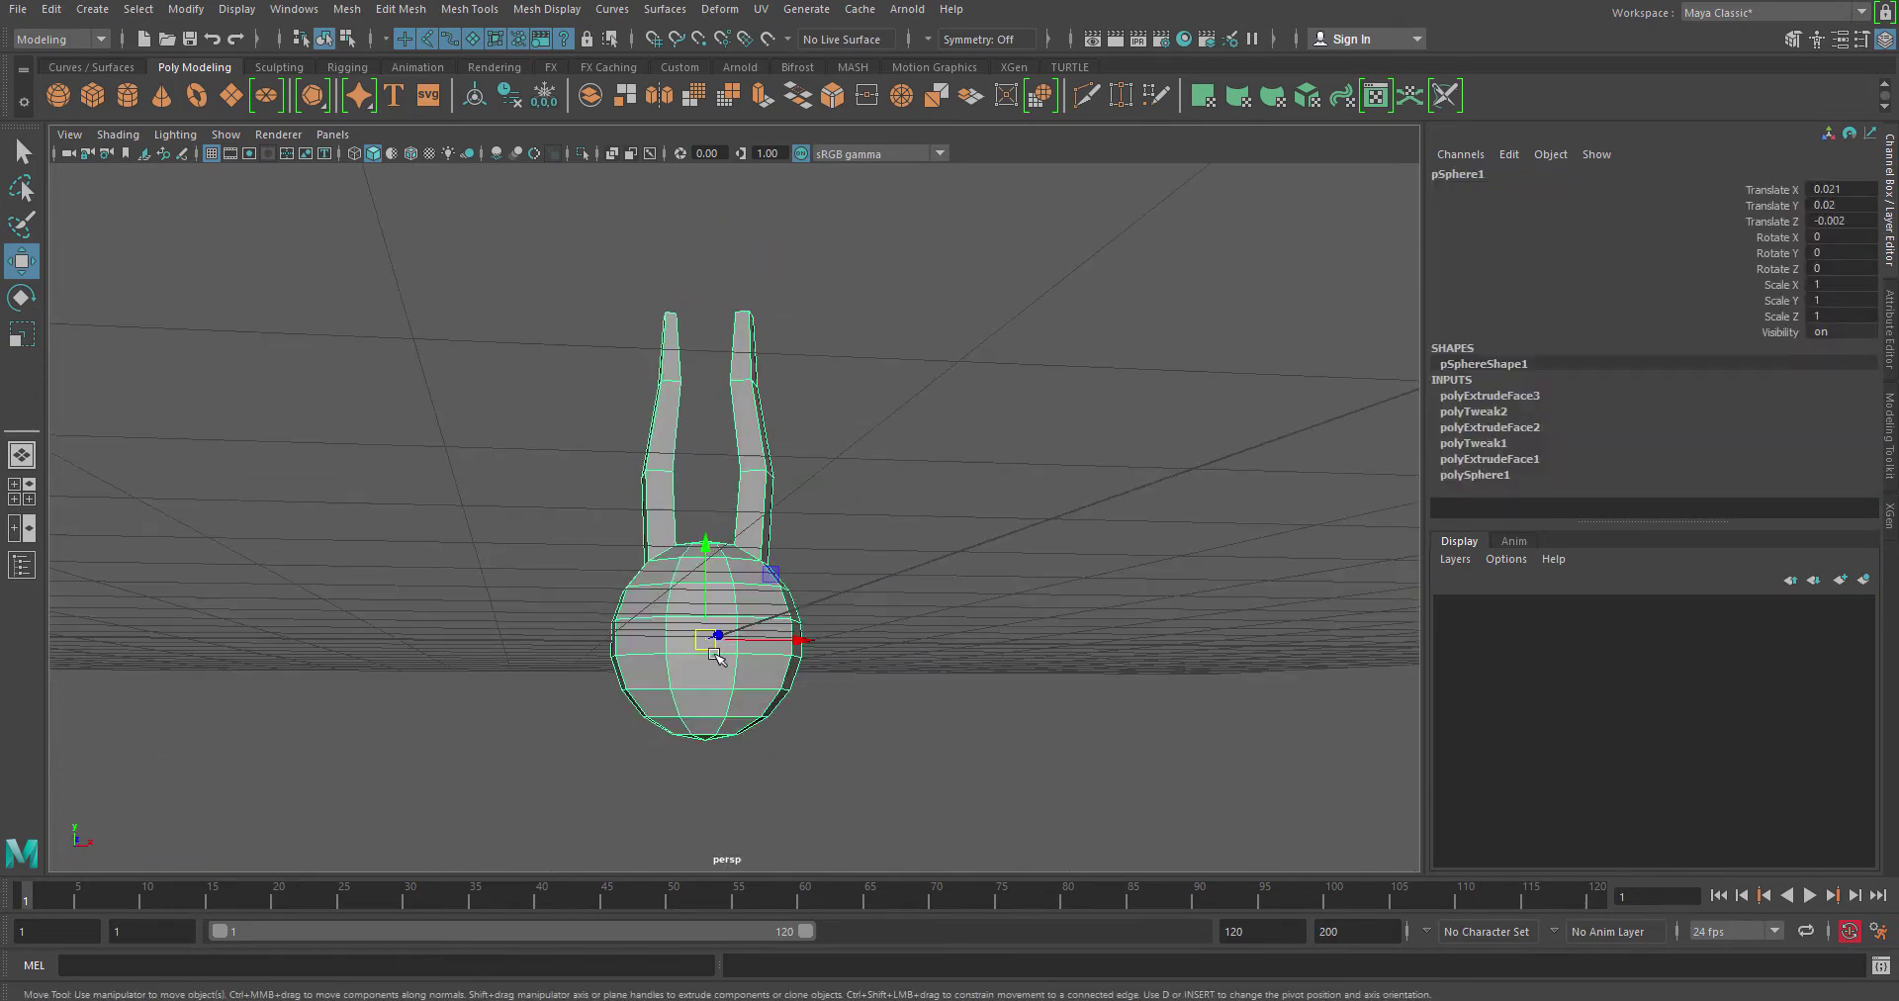
{"action": "right_click_drag", "start_coordinate": [732, 695], "coordinate": [623, 687]}
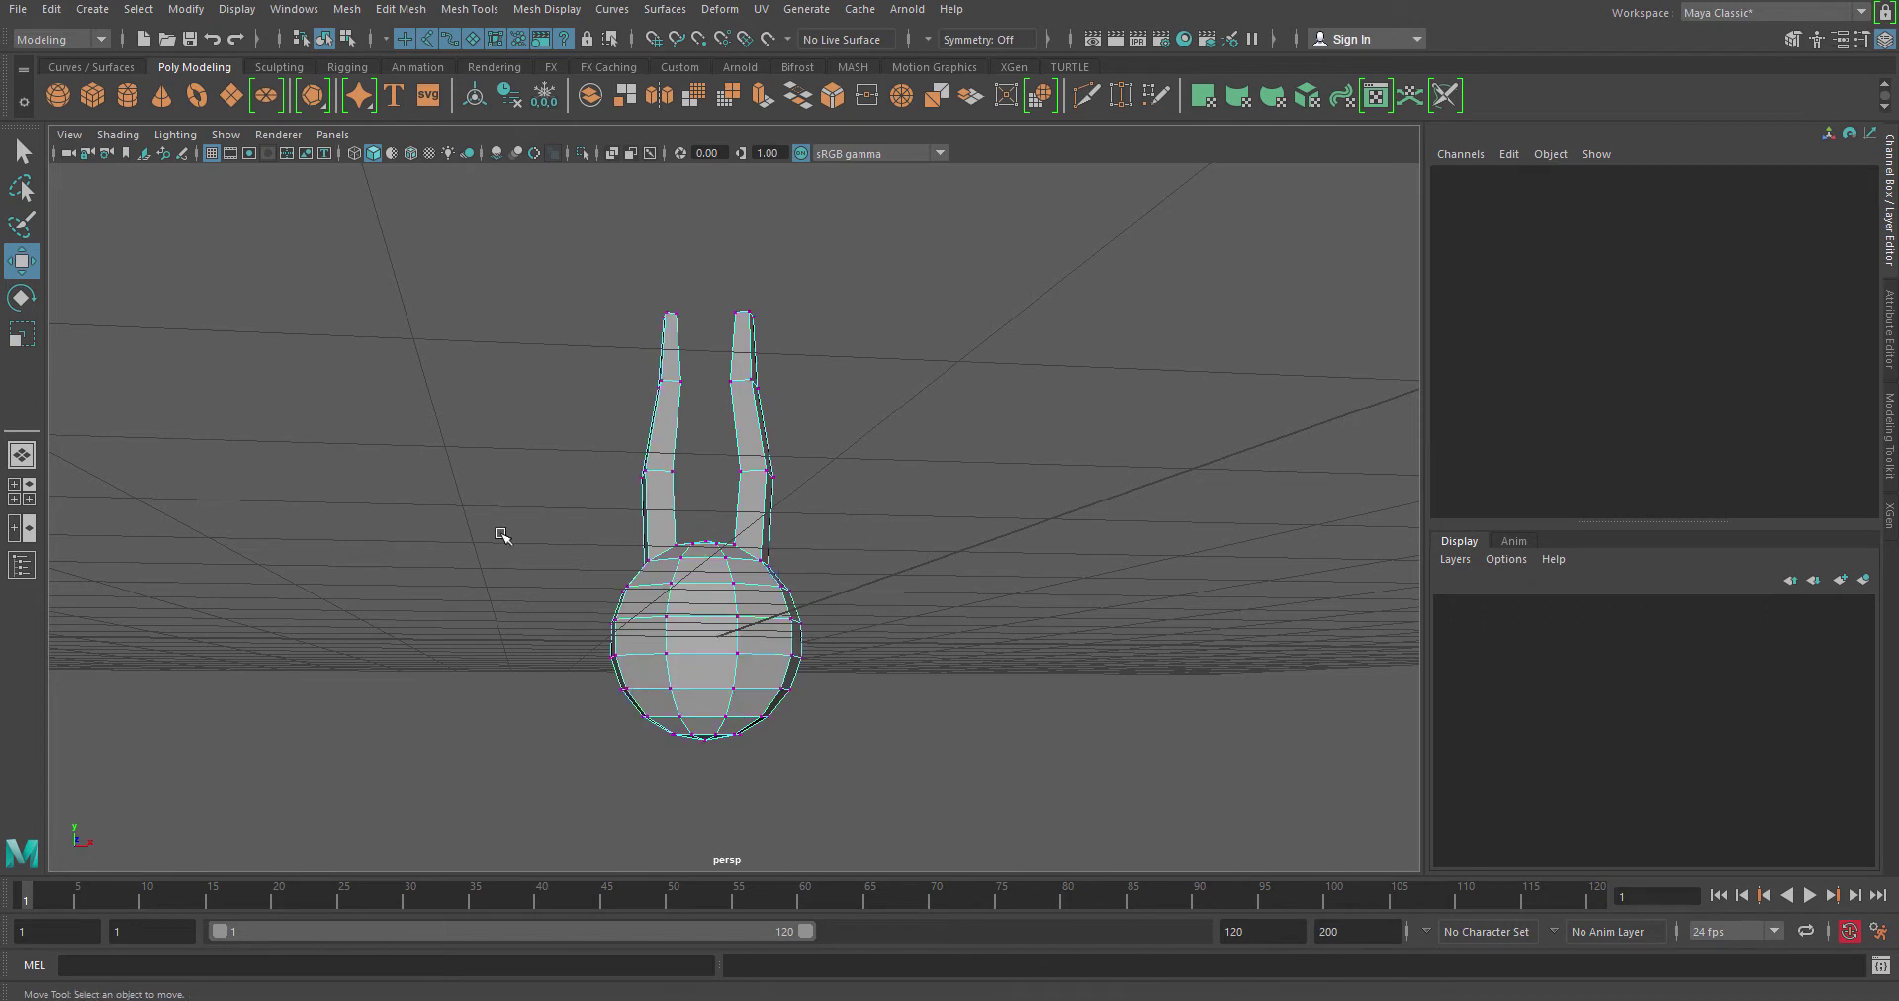
{"action": "left_click_drag", "start_coordinate": [500, 534], "coordinate": [895, 767]}
{"action": "left_click_drag", "start_coordinate": [542, 513], "coordinate": [955, 795]}
{"action": "key", "text": "r"}
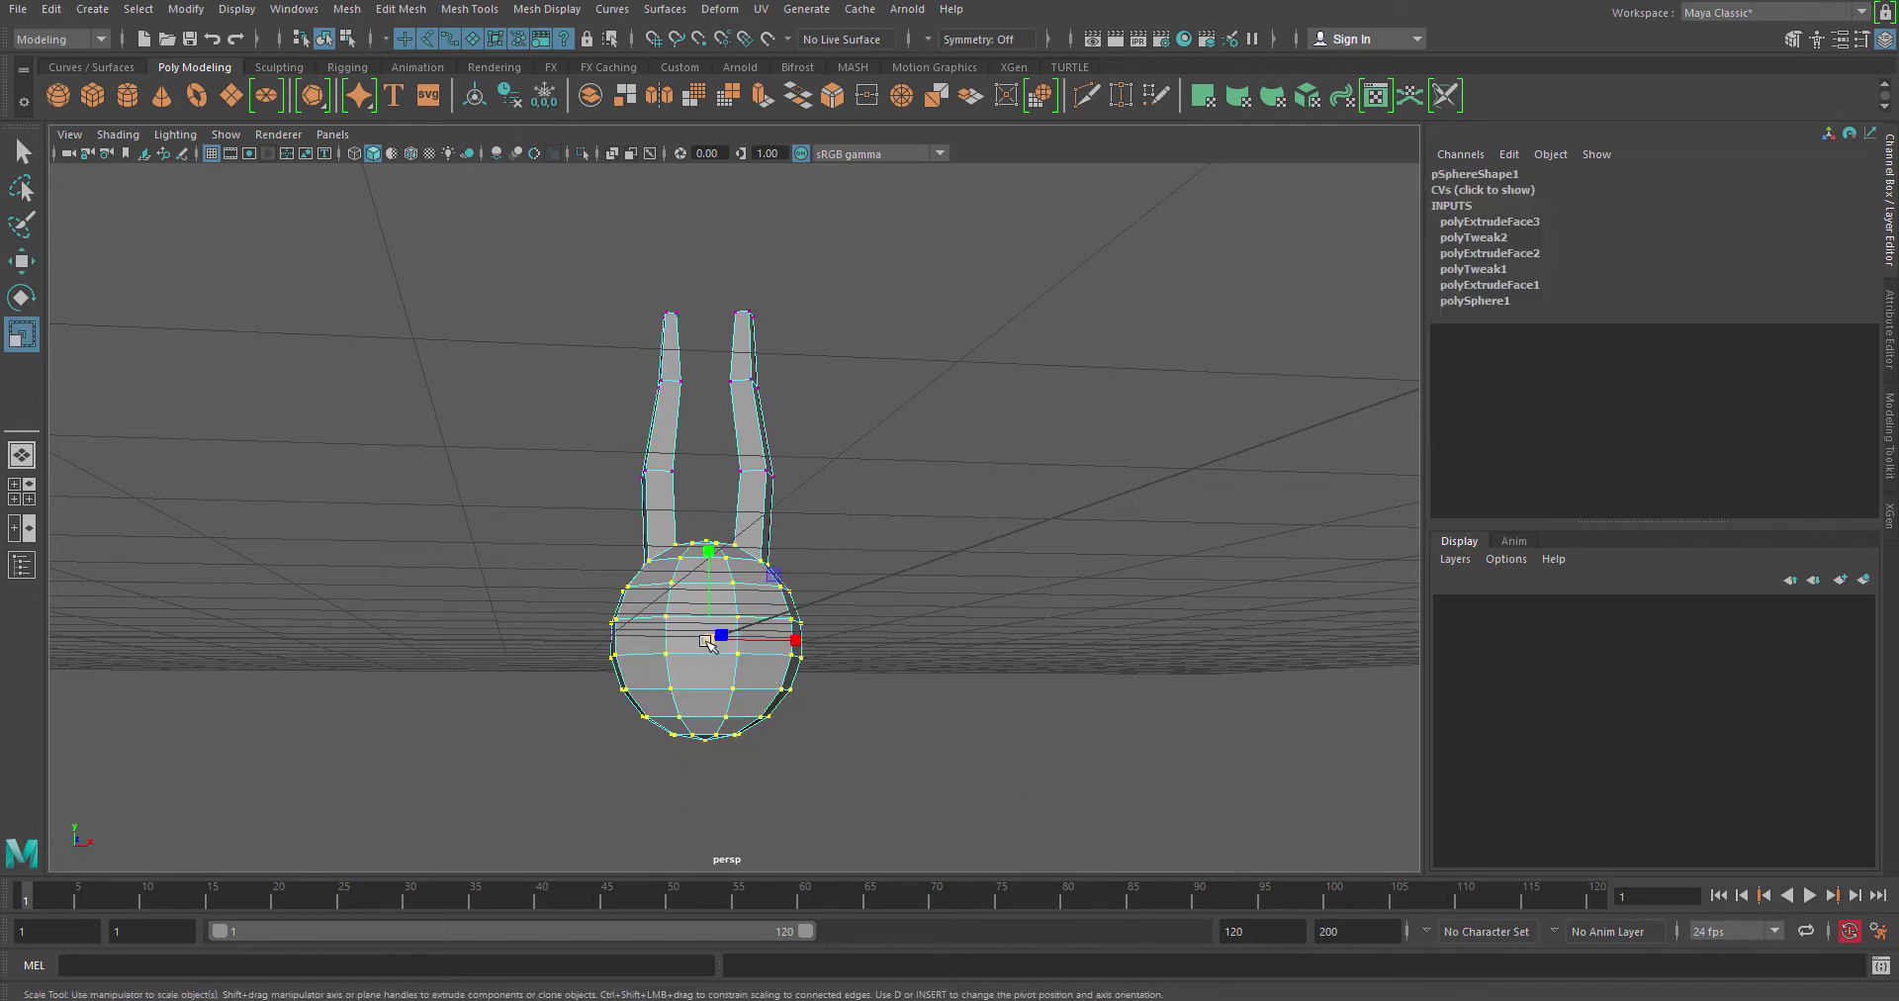
{"action": "left_click_drag", "start_coordinate": [708, 639], "coordinate": [692, 641]}
{"action": "key", "text": "w"}
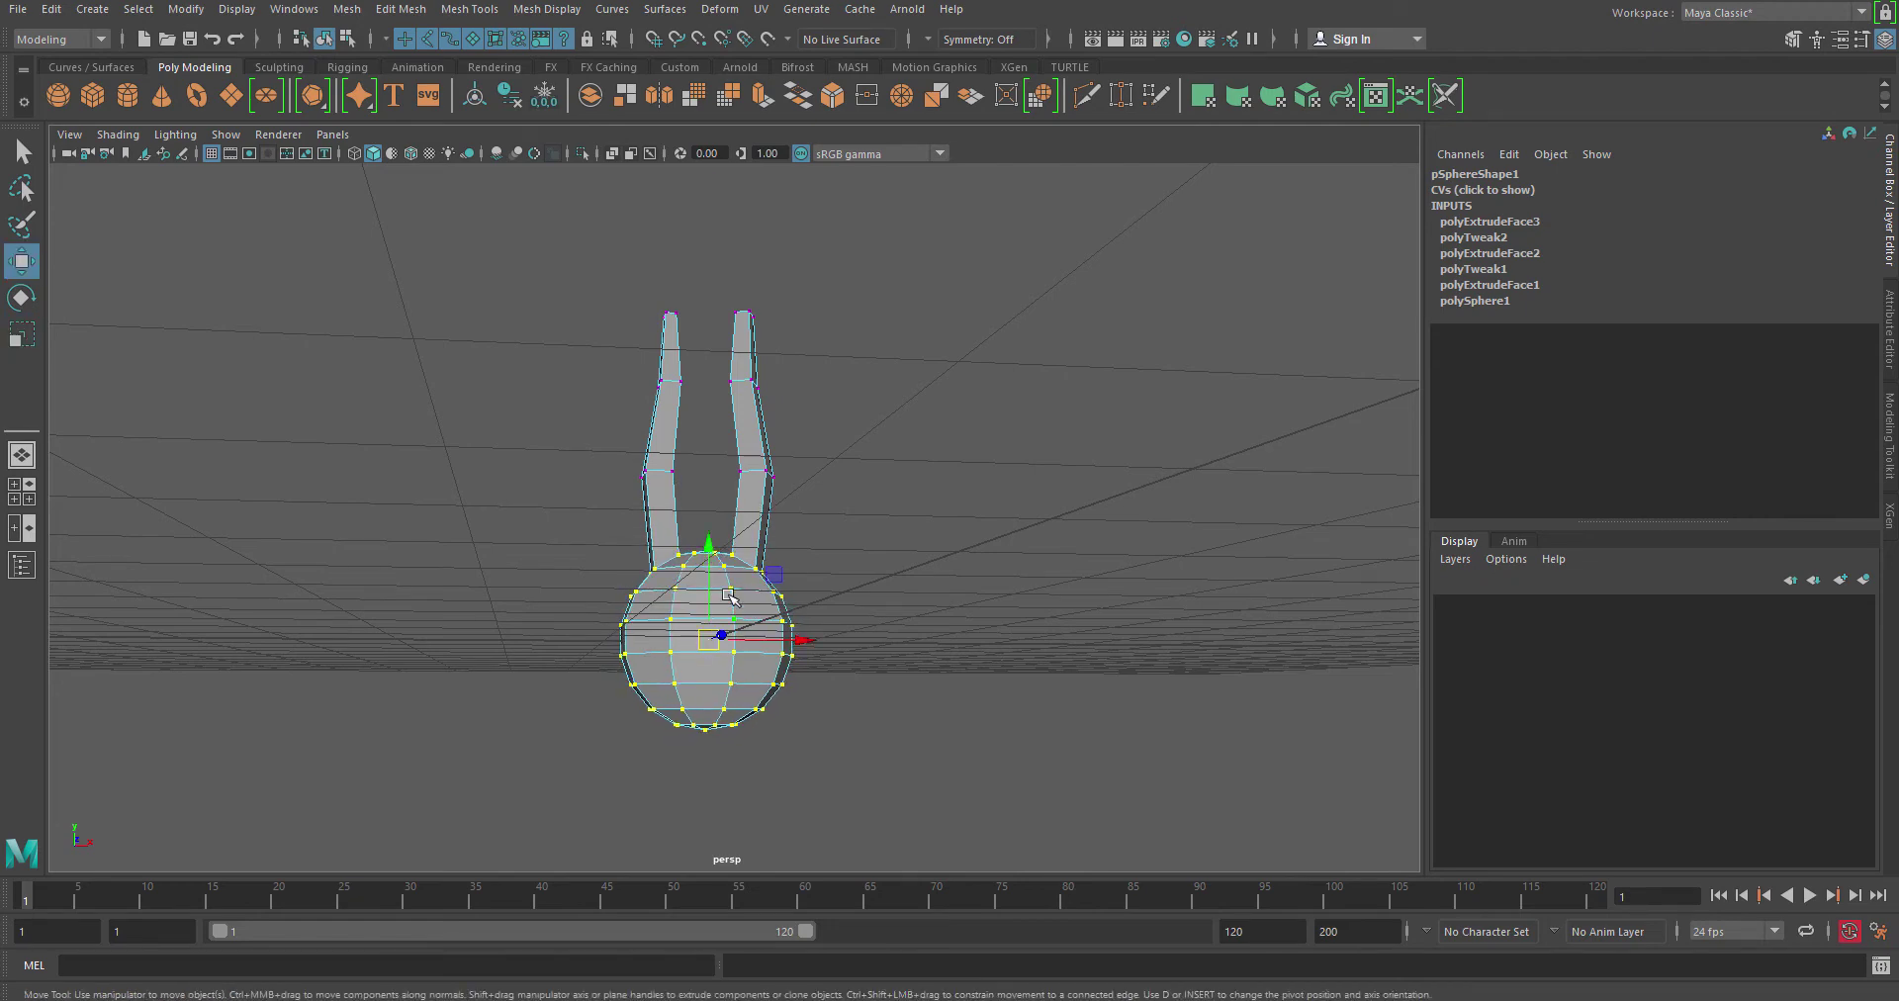
{"action": "left_click_drag", "start_coordinate": [711, 547], "coordinate": [711, 518]}
{"action": "left_click", "coordinate": [831, 501]}
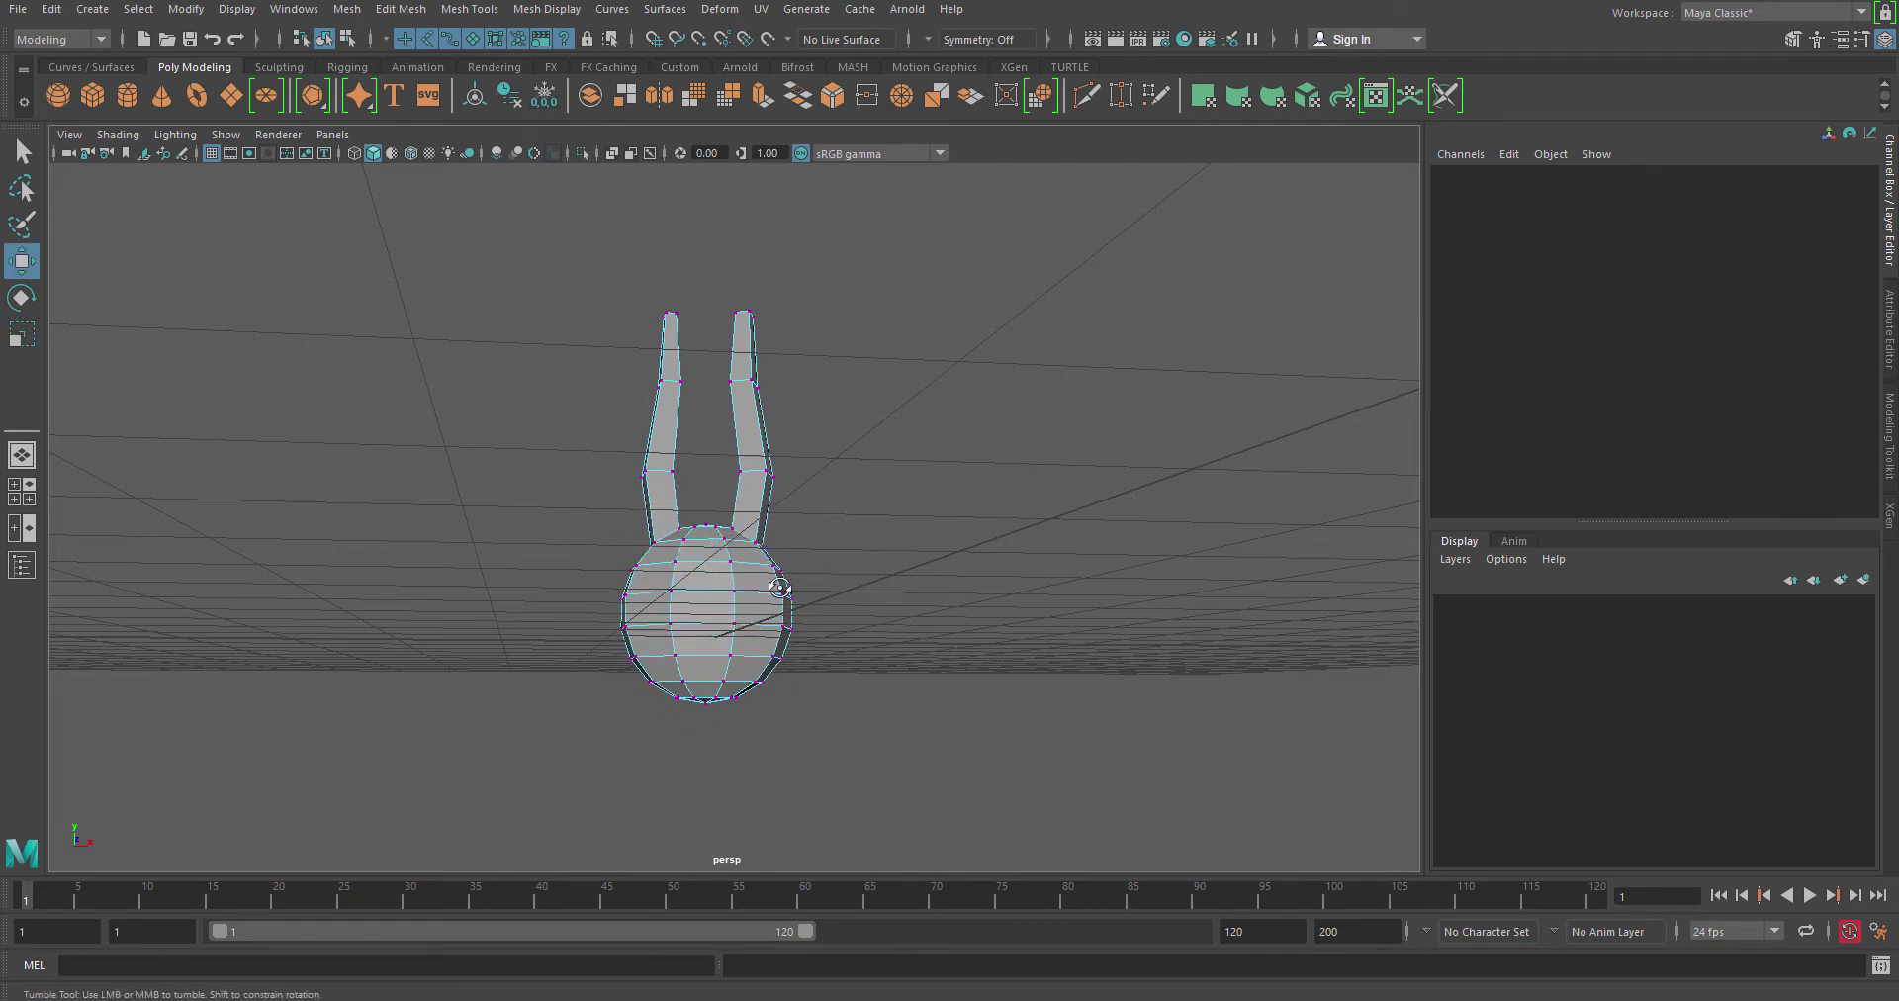
- Raise the whole phospholipid to about Y 0.633 in the front view so its head rests on the grid line
{"action": "left_click_drag", "start_coordinate": [831, 501], "coordinate": [791, 534], "text": "alt"}
{"action": "right_click_drag", "start_coordinate": [717, 641], "coordinate": [822, 544]}
{"action": "left_click_drag", "start_coordinate": [767, 661], "coordinate": [792, 508], "text": "alt"}
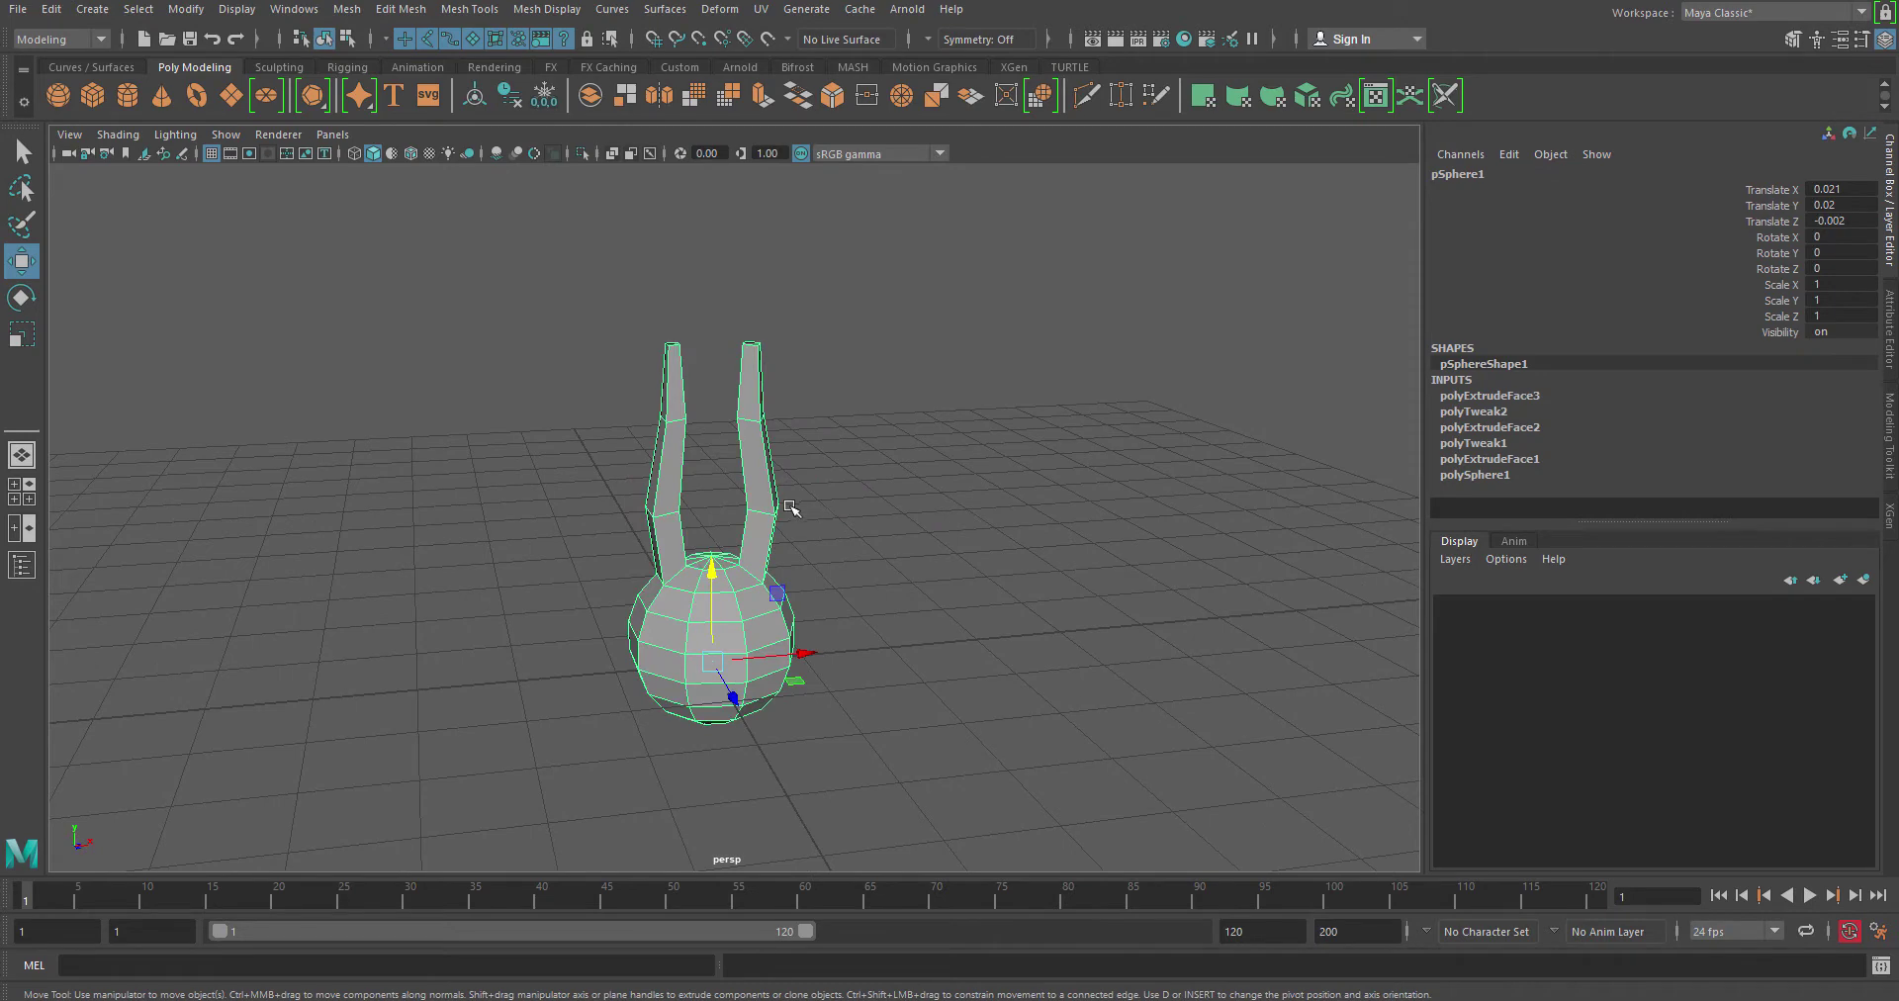
{"action": "left_click_drag", "start_coordinate": [784, 590], "coordinate": [705, 520], "text": "alt"}
{"action": "key", "text": "space"}
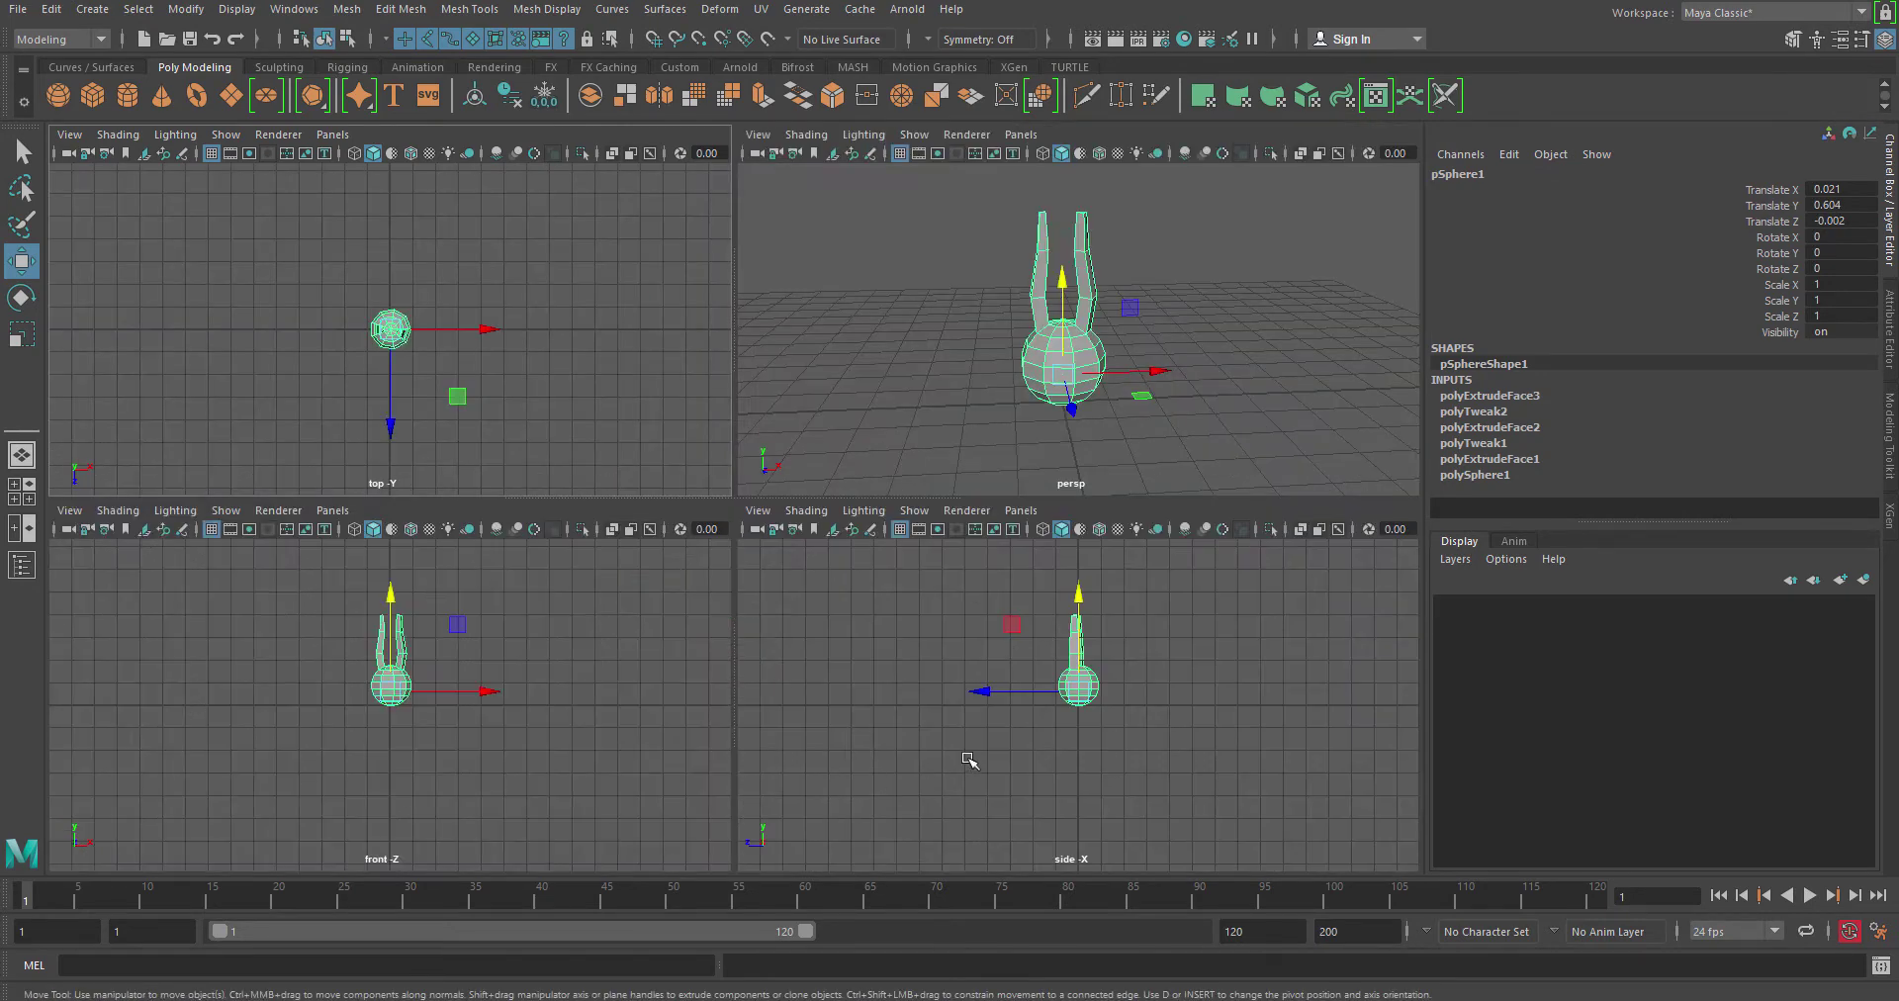
{"action": "key", "text": "space"}
{"action": "key", "text": "space"}
{"action": "key", "text": "space"}
{"action": "right_click_drag", "start_coordinate": [424, 675], "coordinate": [1053, 661], "text": "alt"}
{"action": "middle_click_drag", "start_coordinate": [790, 545], "coordinate": [788, 624], "text": "alt"}
{"action": "right_click_drag", "start_coordinate": [788, 623], "coordinate": [925, 623], "text": "alt"}
{"action": "left_click_drag", "start_coordinate": [734, 469], "coordinate": [735, 462]}
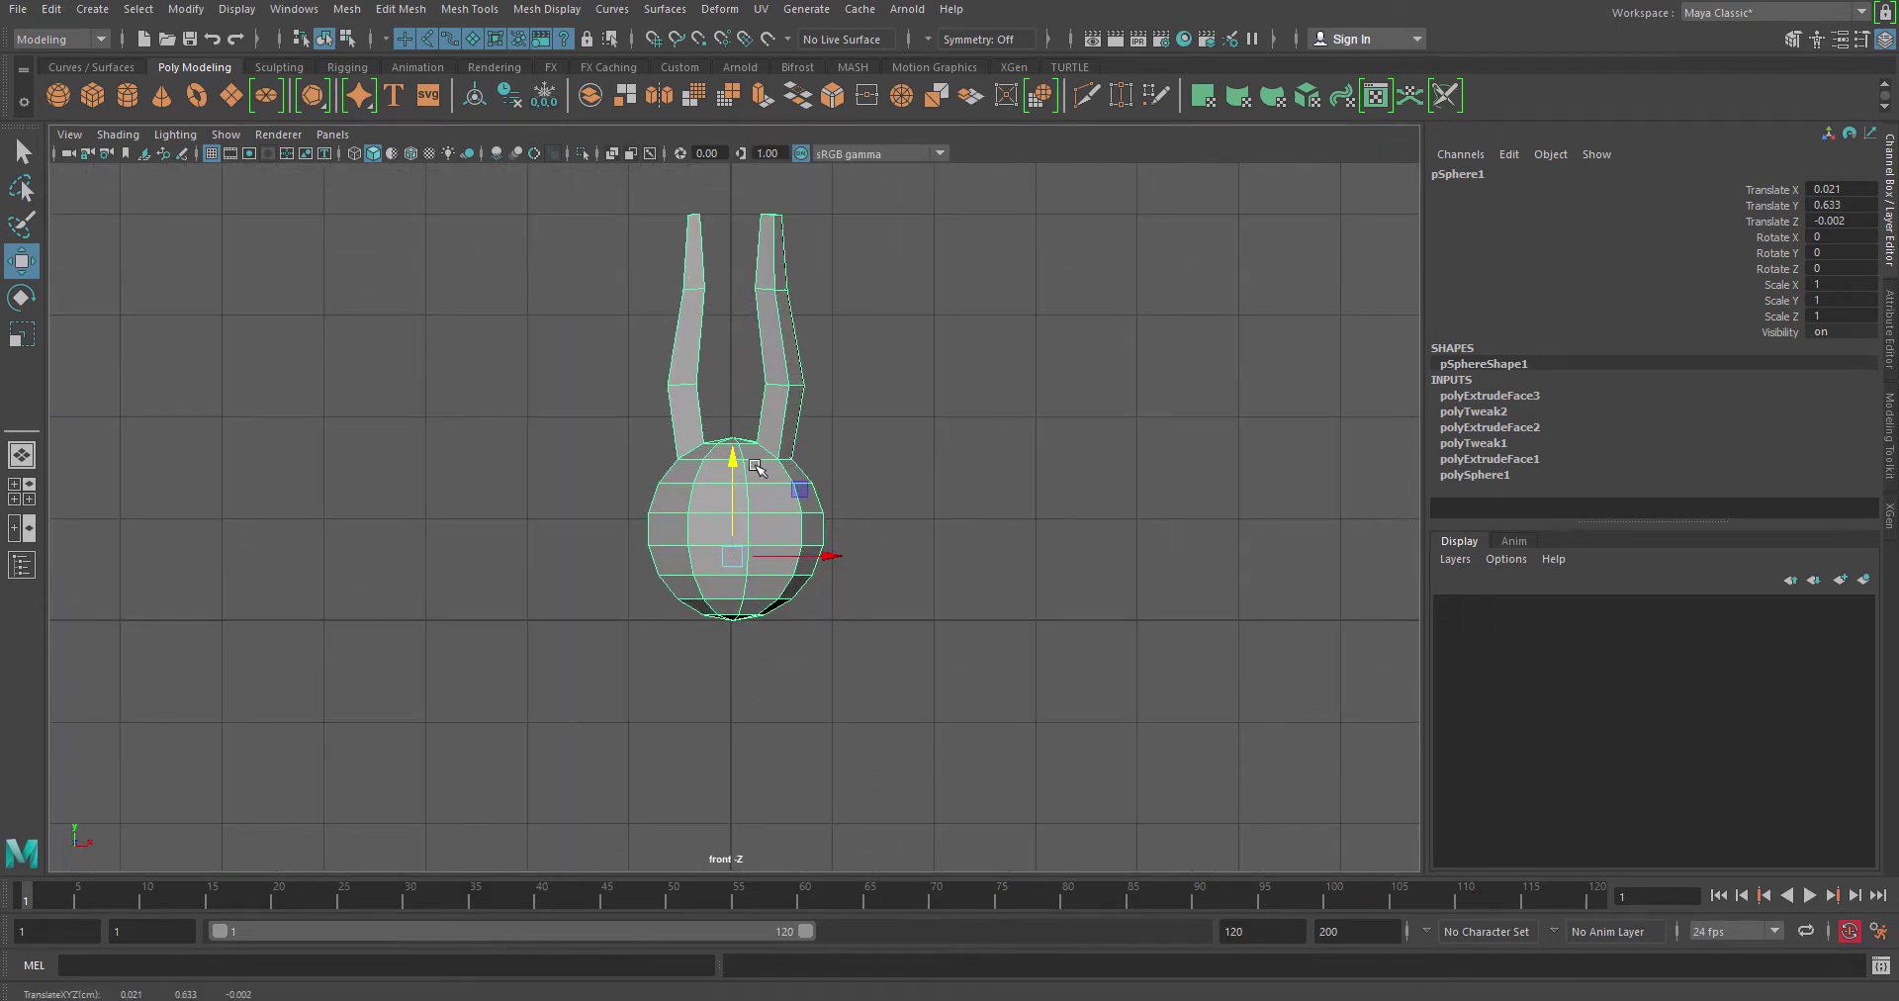
- Move the phospholipid's pivot up between its tail tips, consulting the bilayer in the membrane reference picture
{"action": "middle_click_drag", "start_coordinate": [834, 436], "coordinate": [816, 578], "text": "alt"}
{"action": "key", "text": "d"}
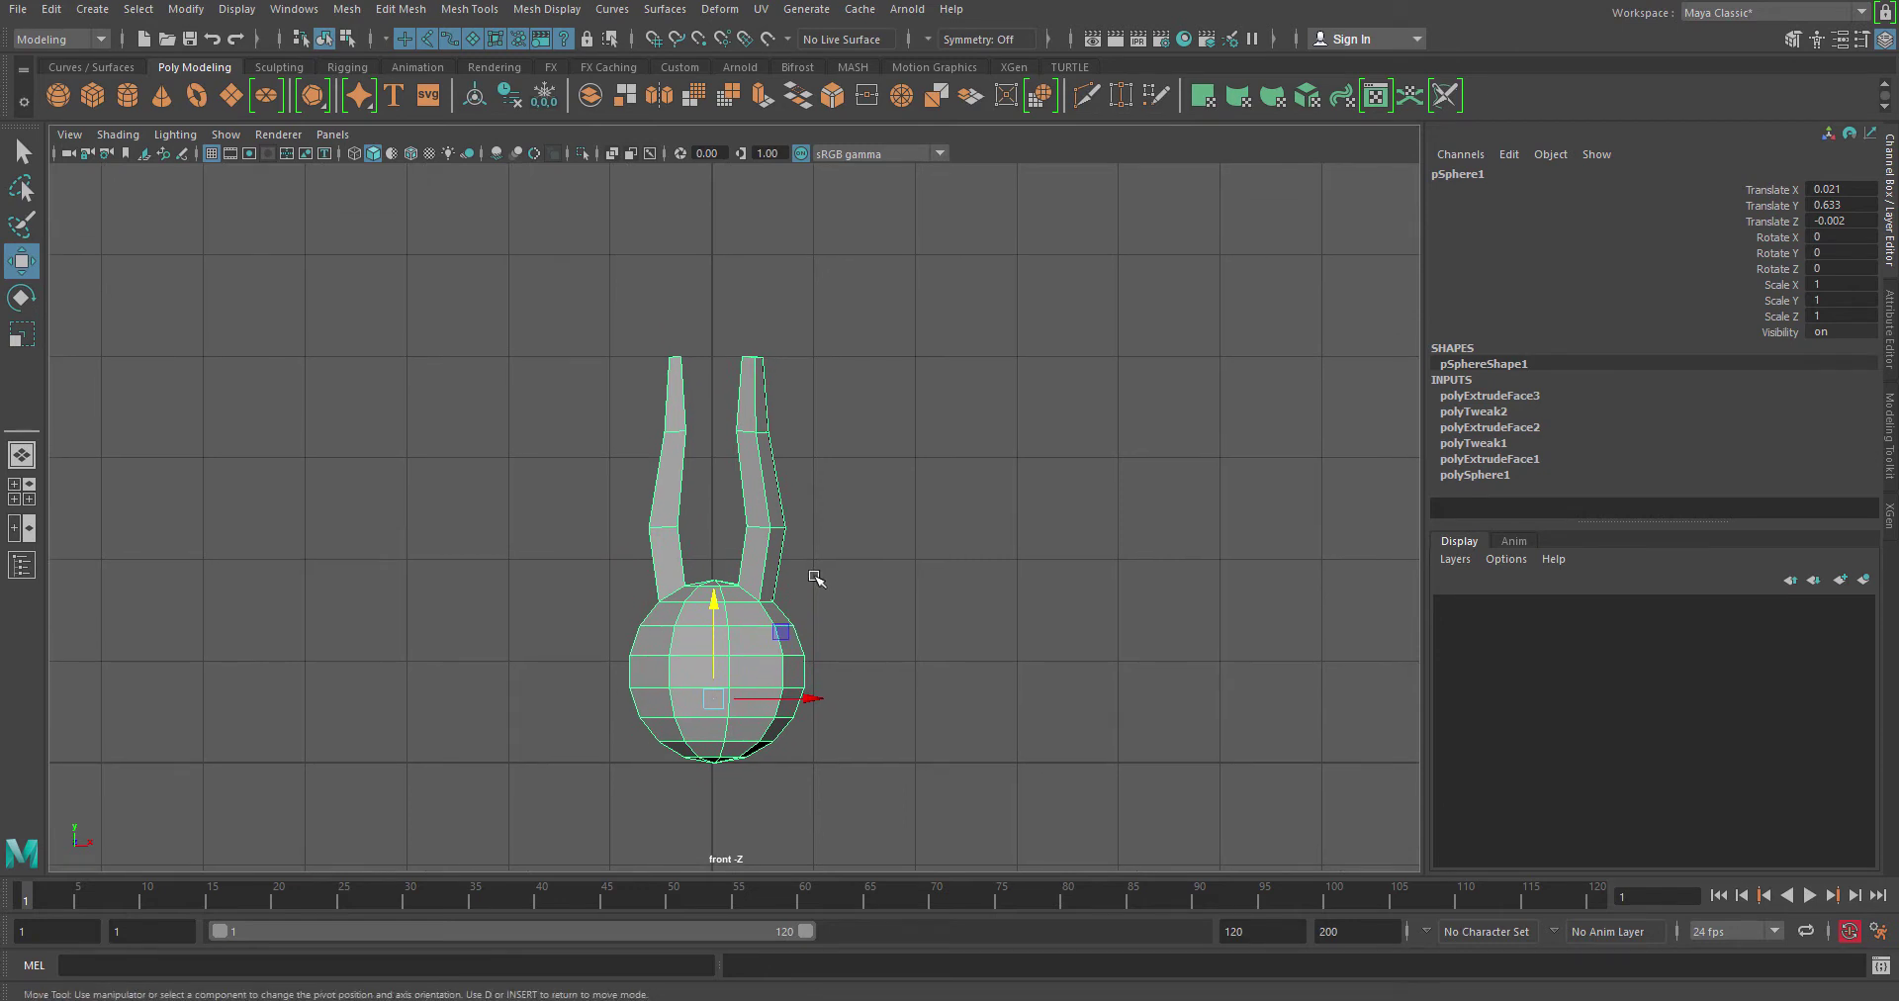
{"action": "left_click_drag", "start_coordinate": [712, 613], "coordinate": [737, 265]}
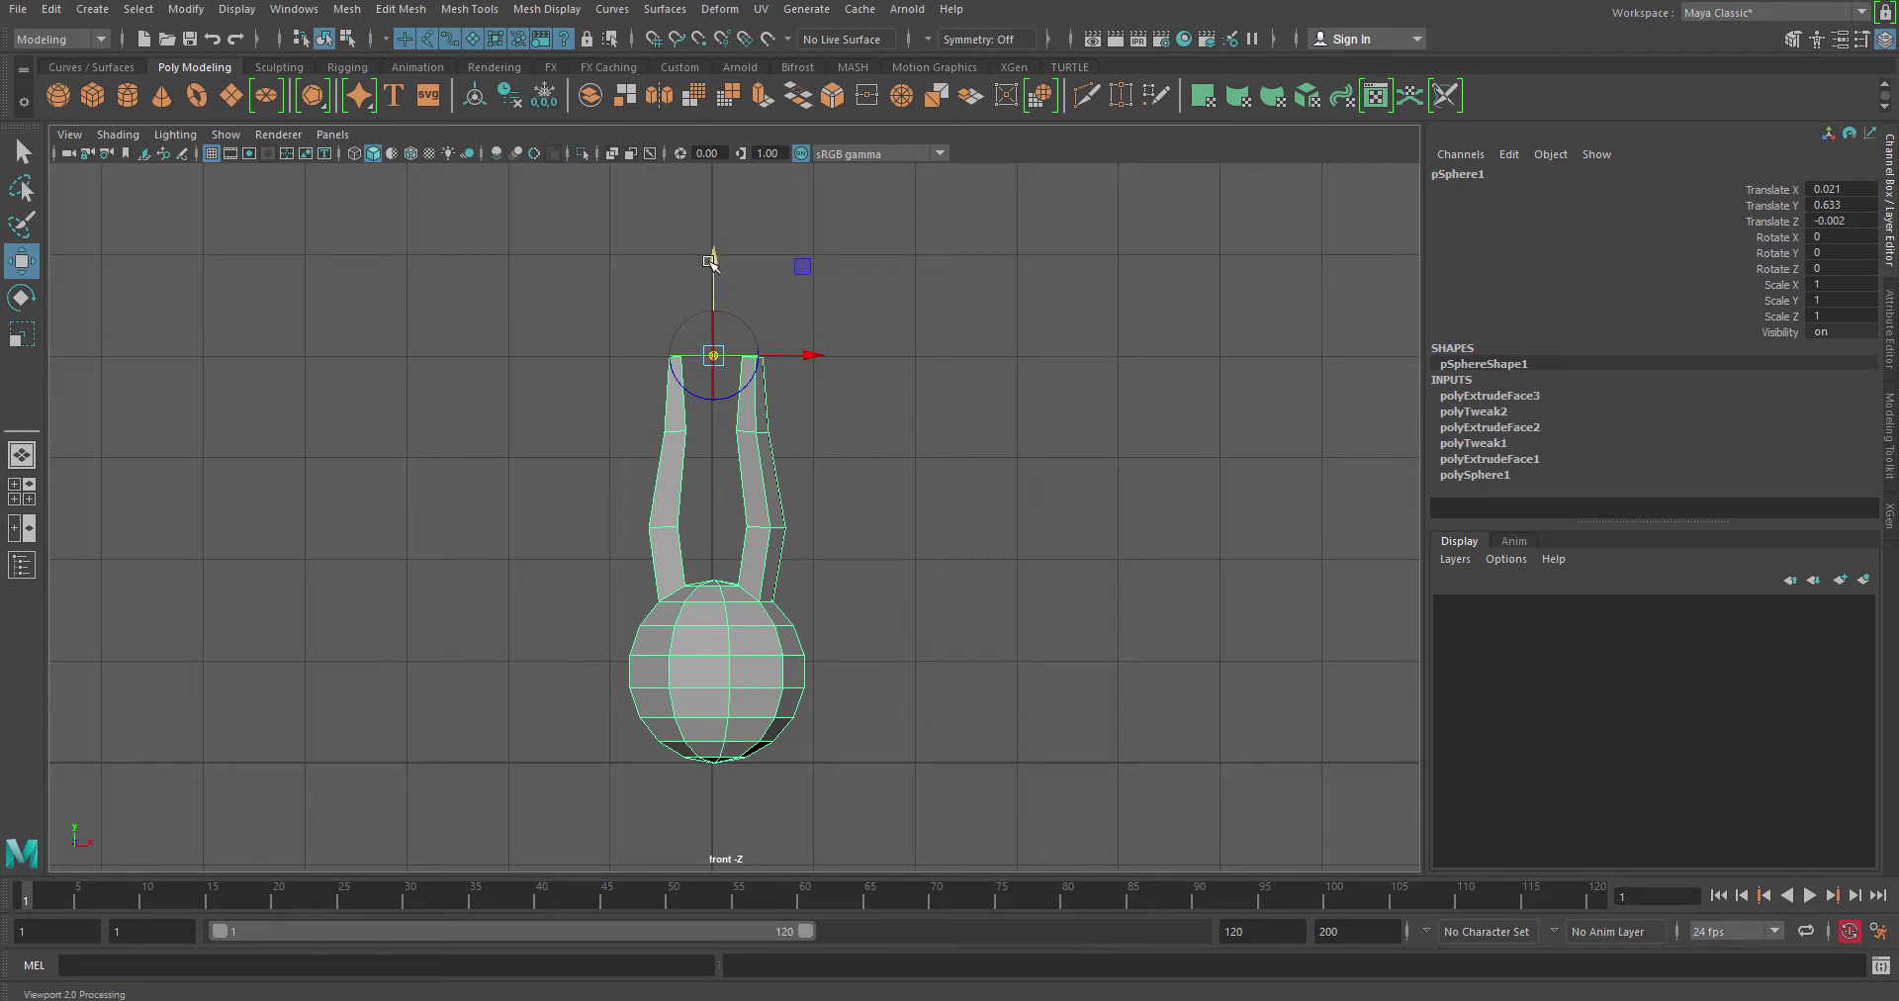
{"action": "left_click_drag", "start_coordinate": [711, 261], "coordinate": [715, 258]}
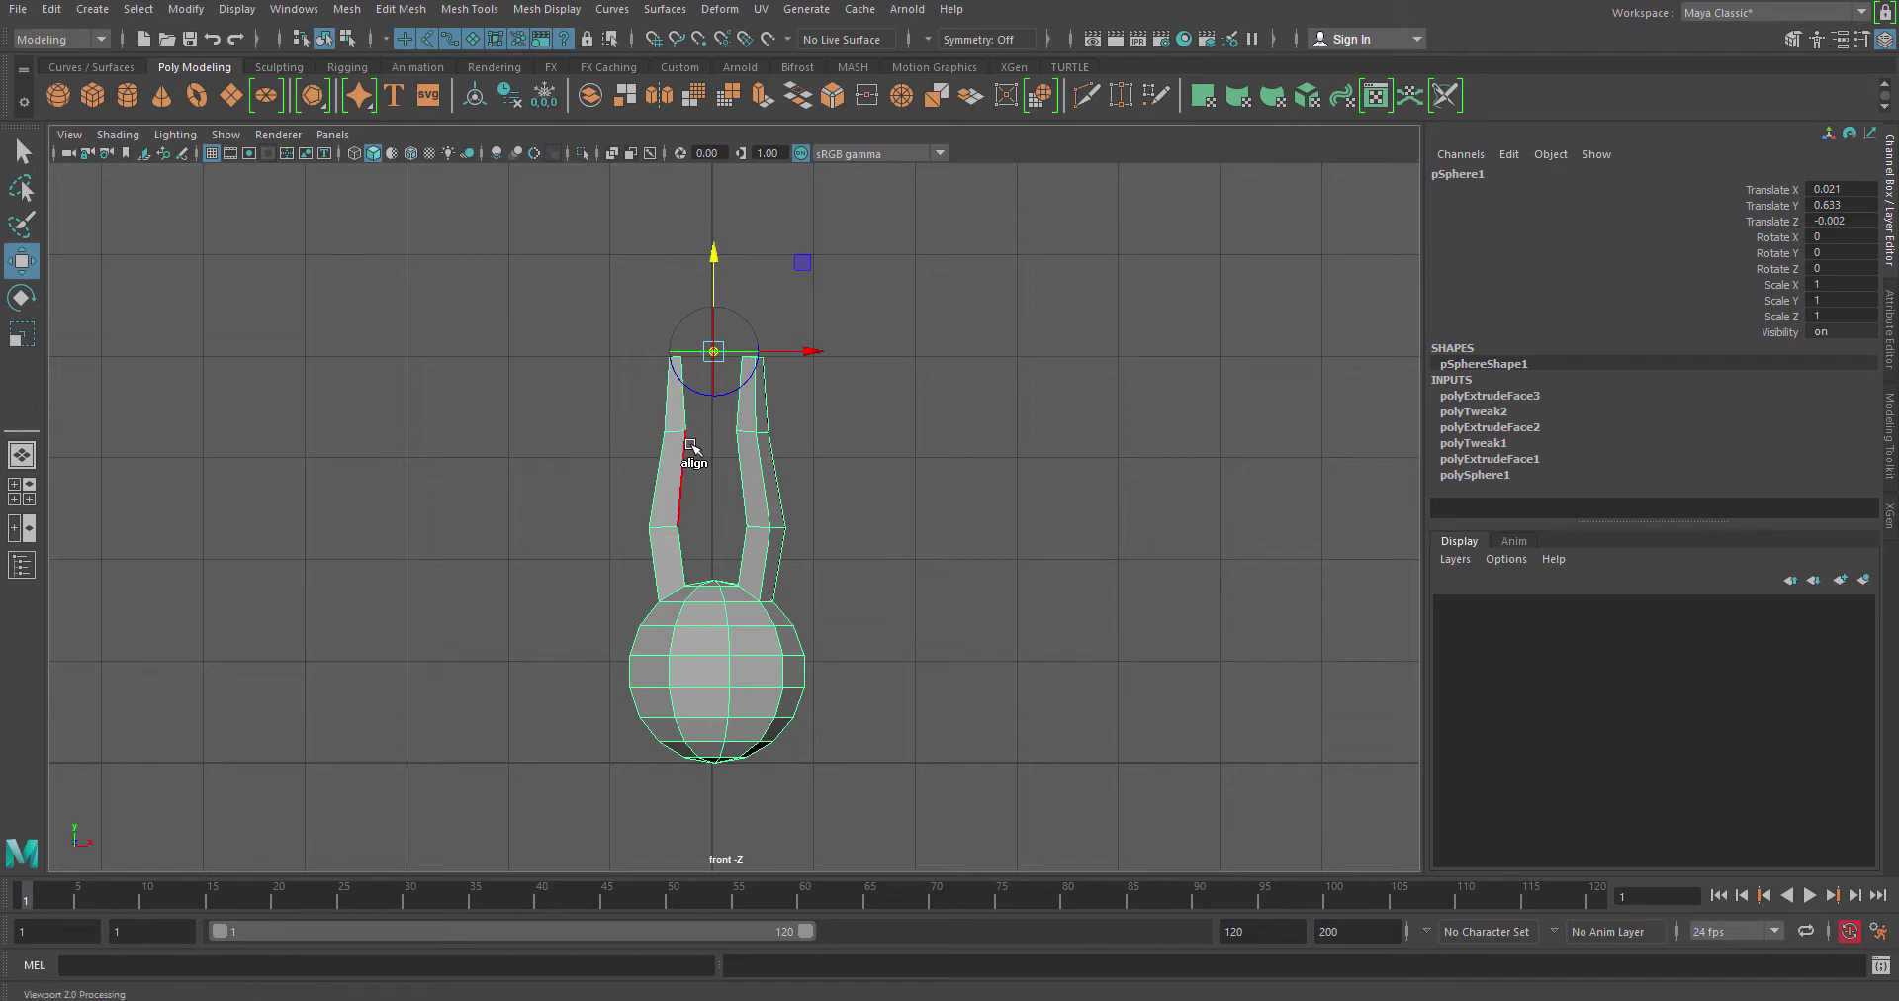
{"action": "key", "text": "alt+Tab"}
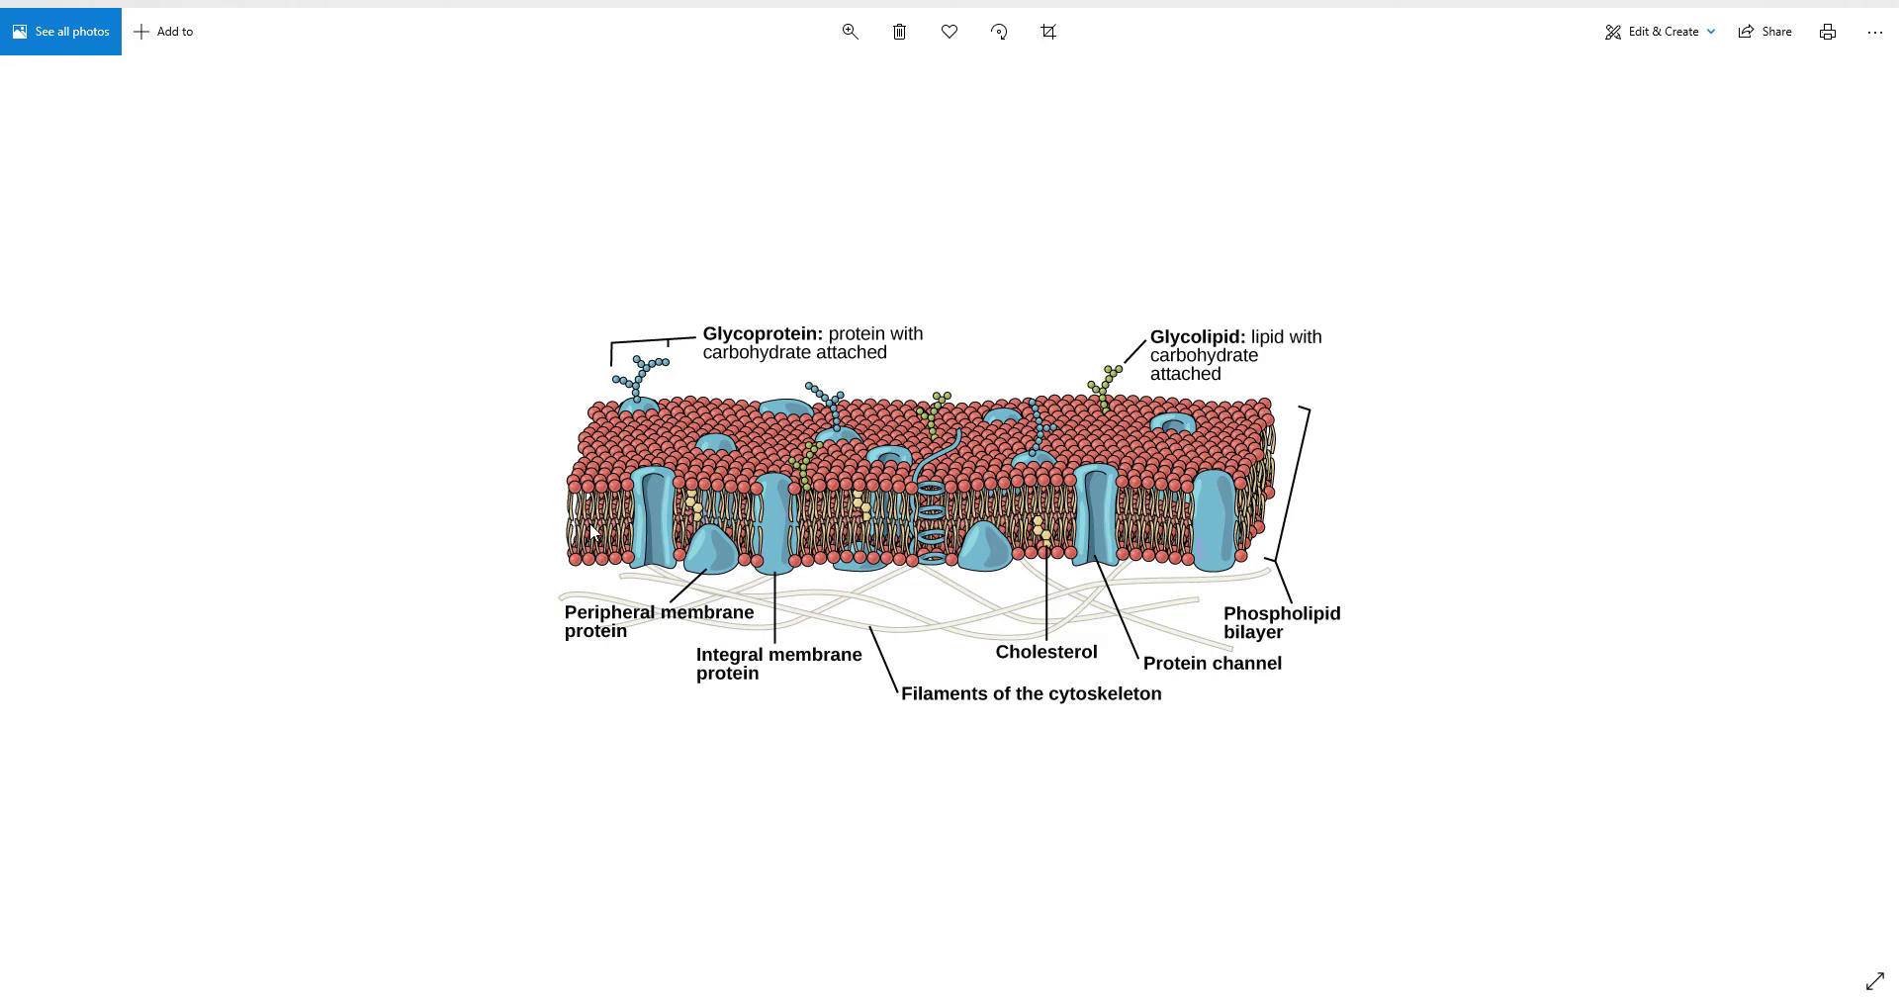
{"action": "key", "text": "alt+Tab"}
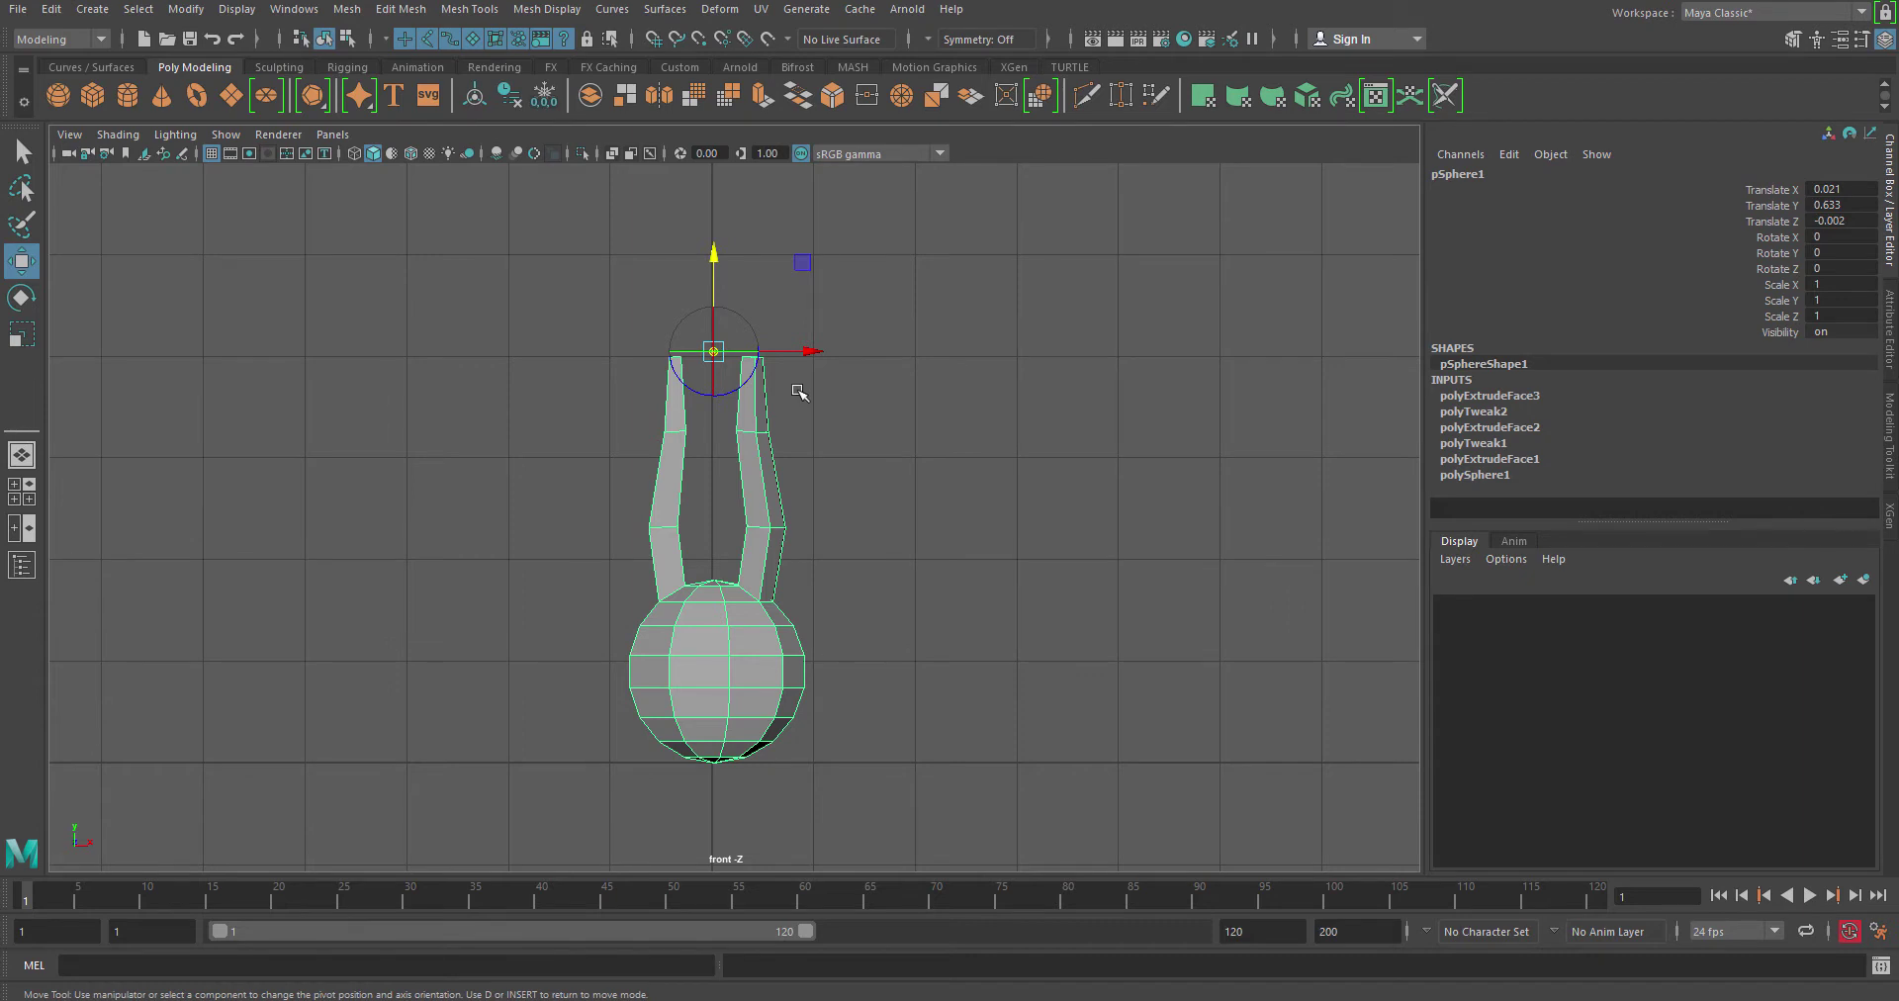
{"action": "key", "text": "d"}
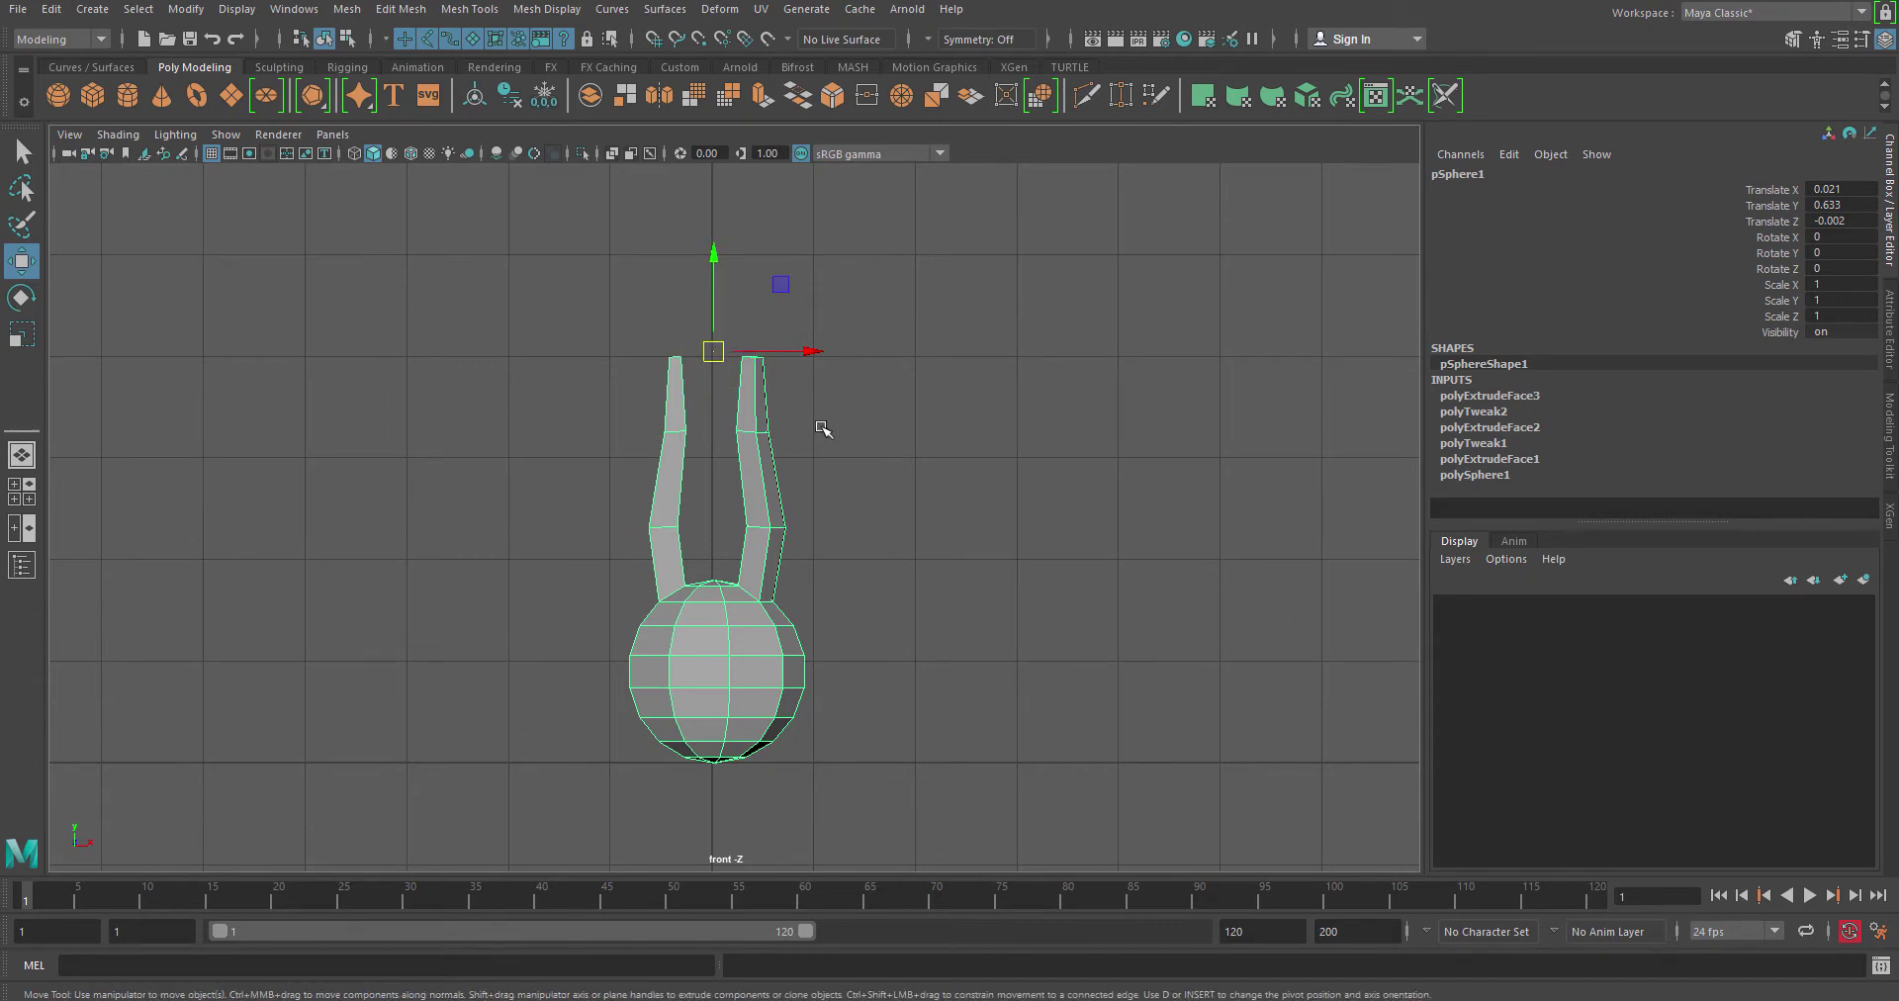
- Freeze the phospholipid's transformations and delete its construction history
{"action": "middle_click_drag", "start_coordinate": [843, 429], "coordinate": [843, 500], "text": "alt"}
{"action": "right_click_drag", "start_coordinate": [1045, 518], "coordinate": [899, 521], "text": "alt"}
{"action": "middle_click_drag", "start_coordinate": [899, 522], "coordinate": [897, 474], "text": "alt"}
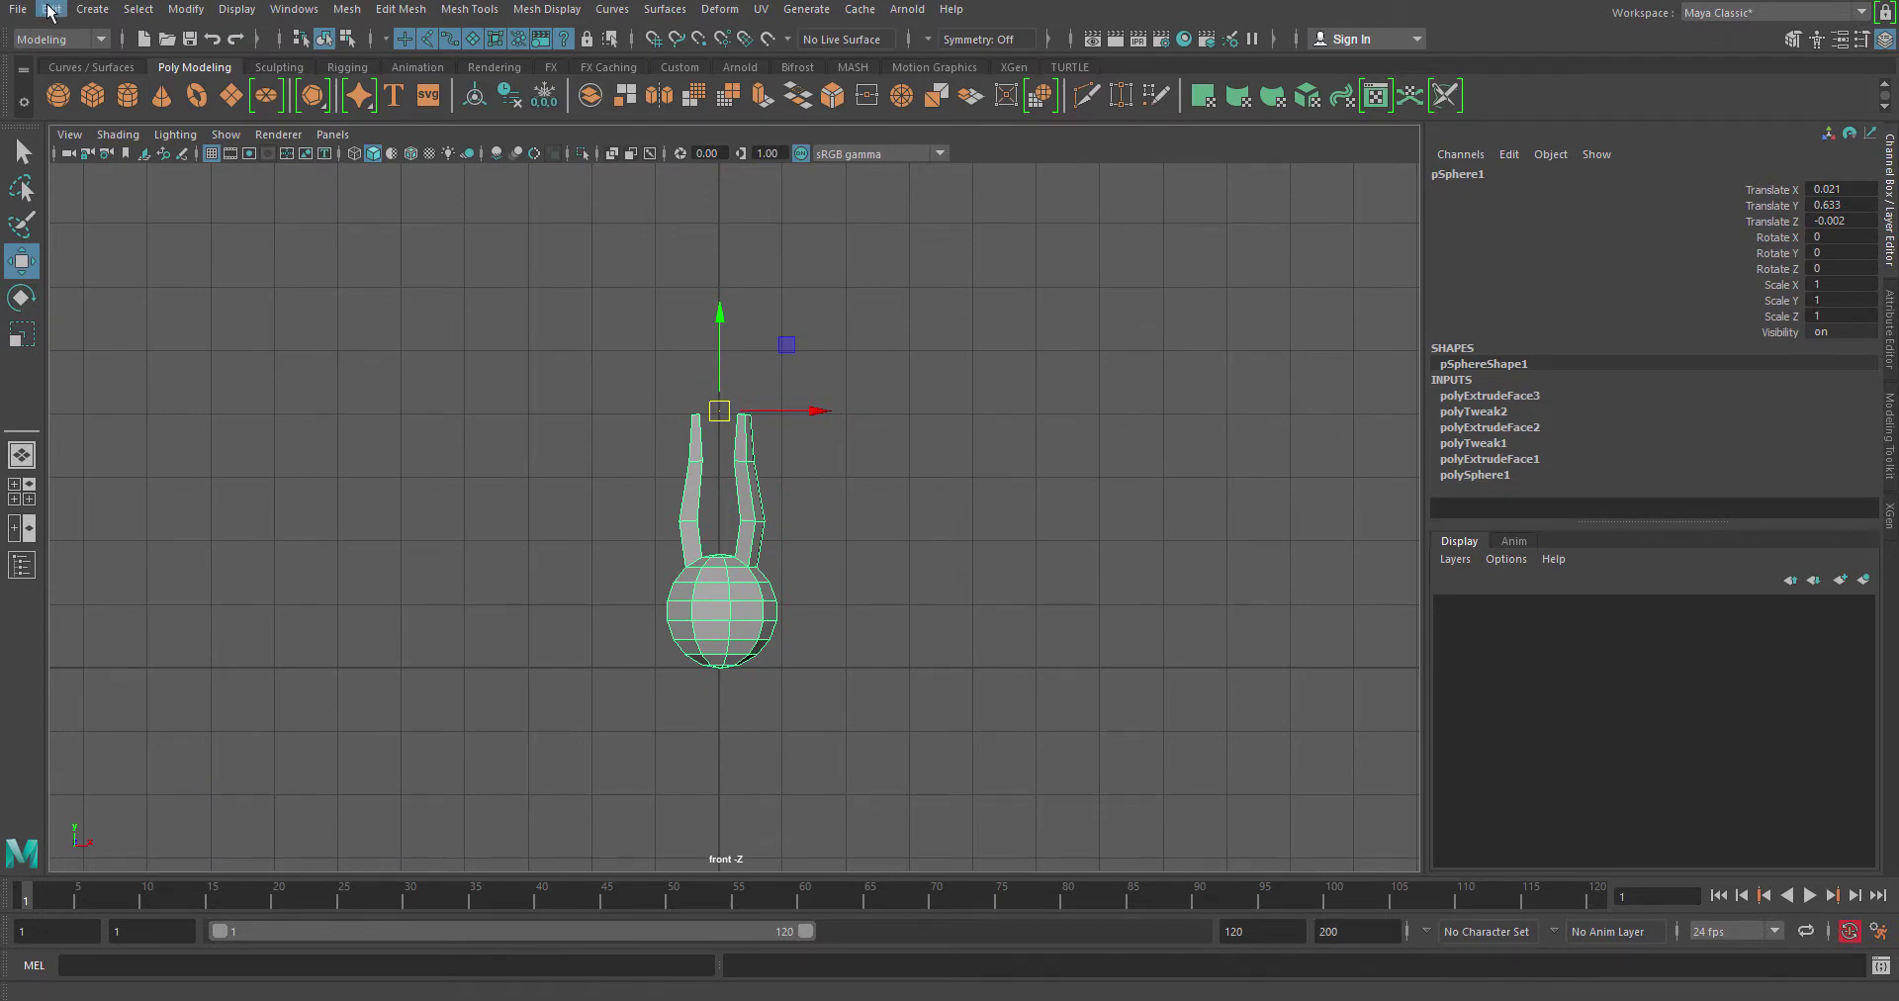
{"action": "left_click", "coordinate": [186, 8]}
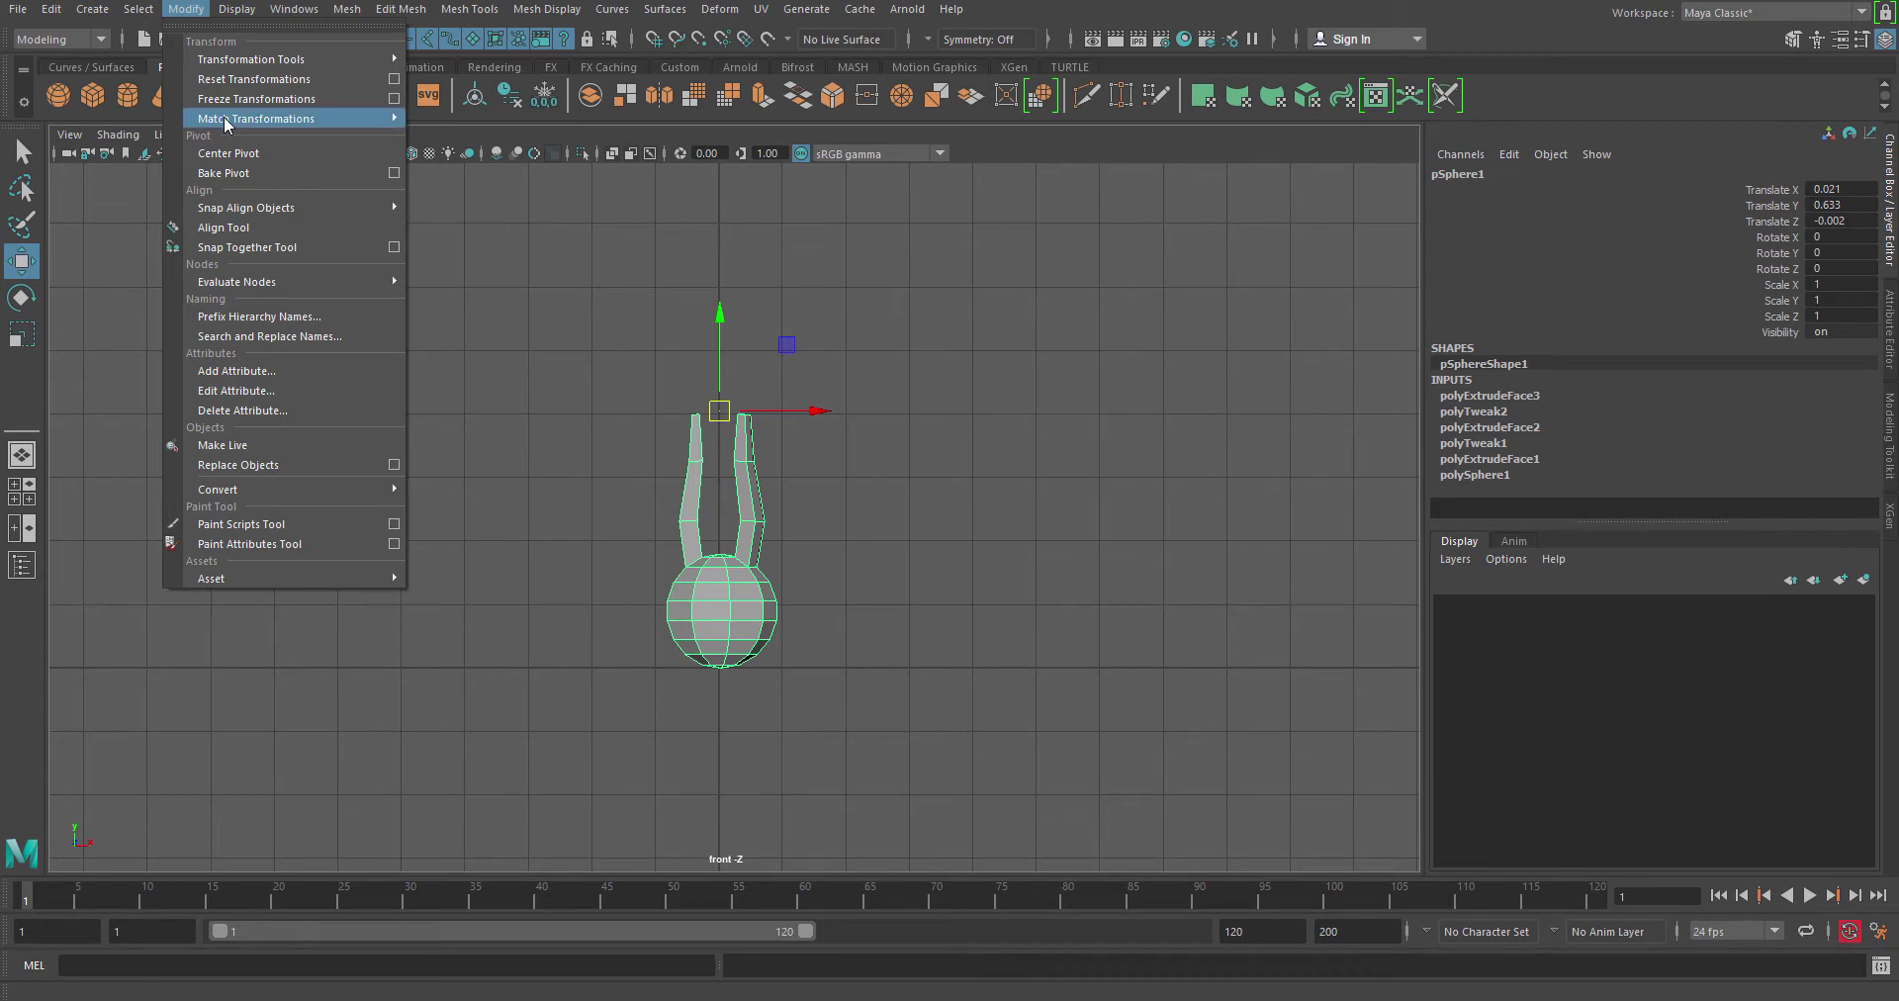
{"action": "left_click", "coordinate": [240, 99]}
{"action": "left_click", "coordinate": [51, 9]}
{"action": "mouse_move", "coordinate": [144, 247]}
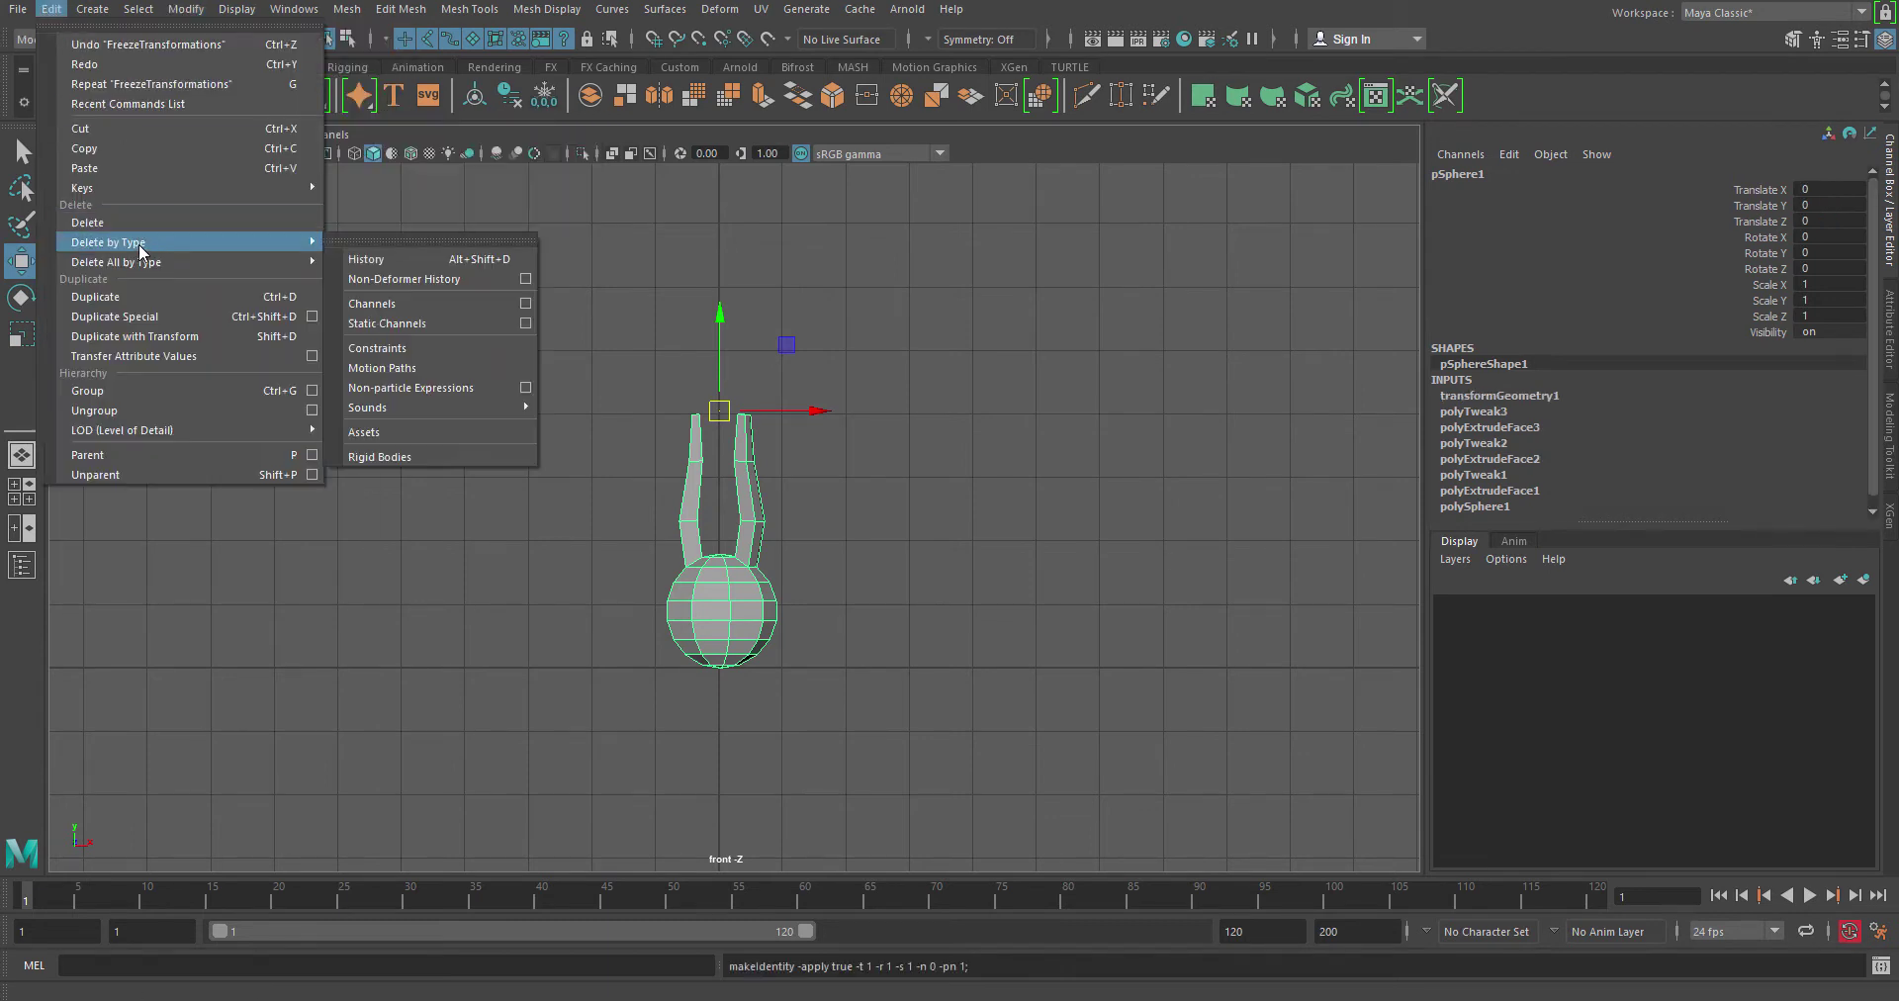
{"action": "left_click", "coordinate": [365, 258]}
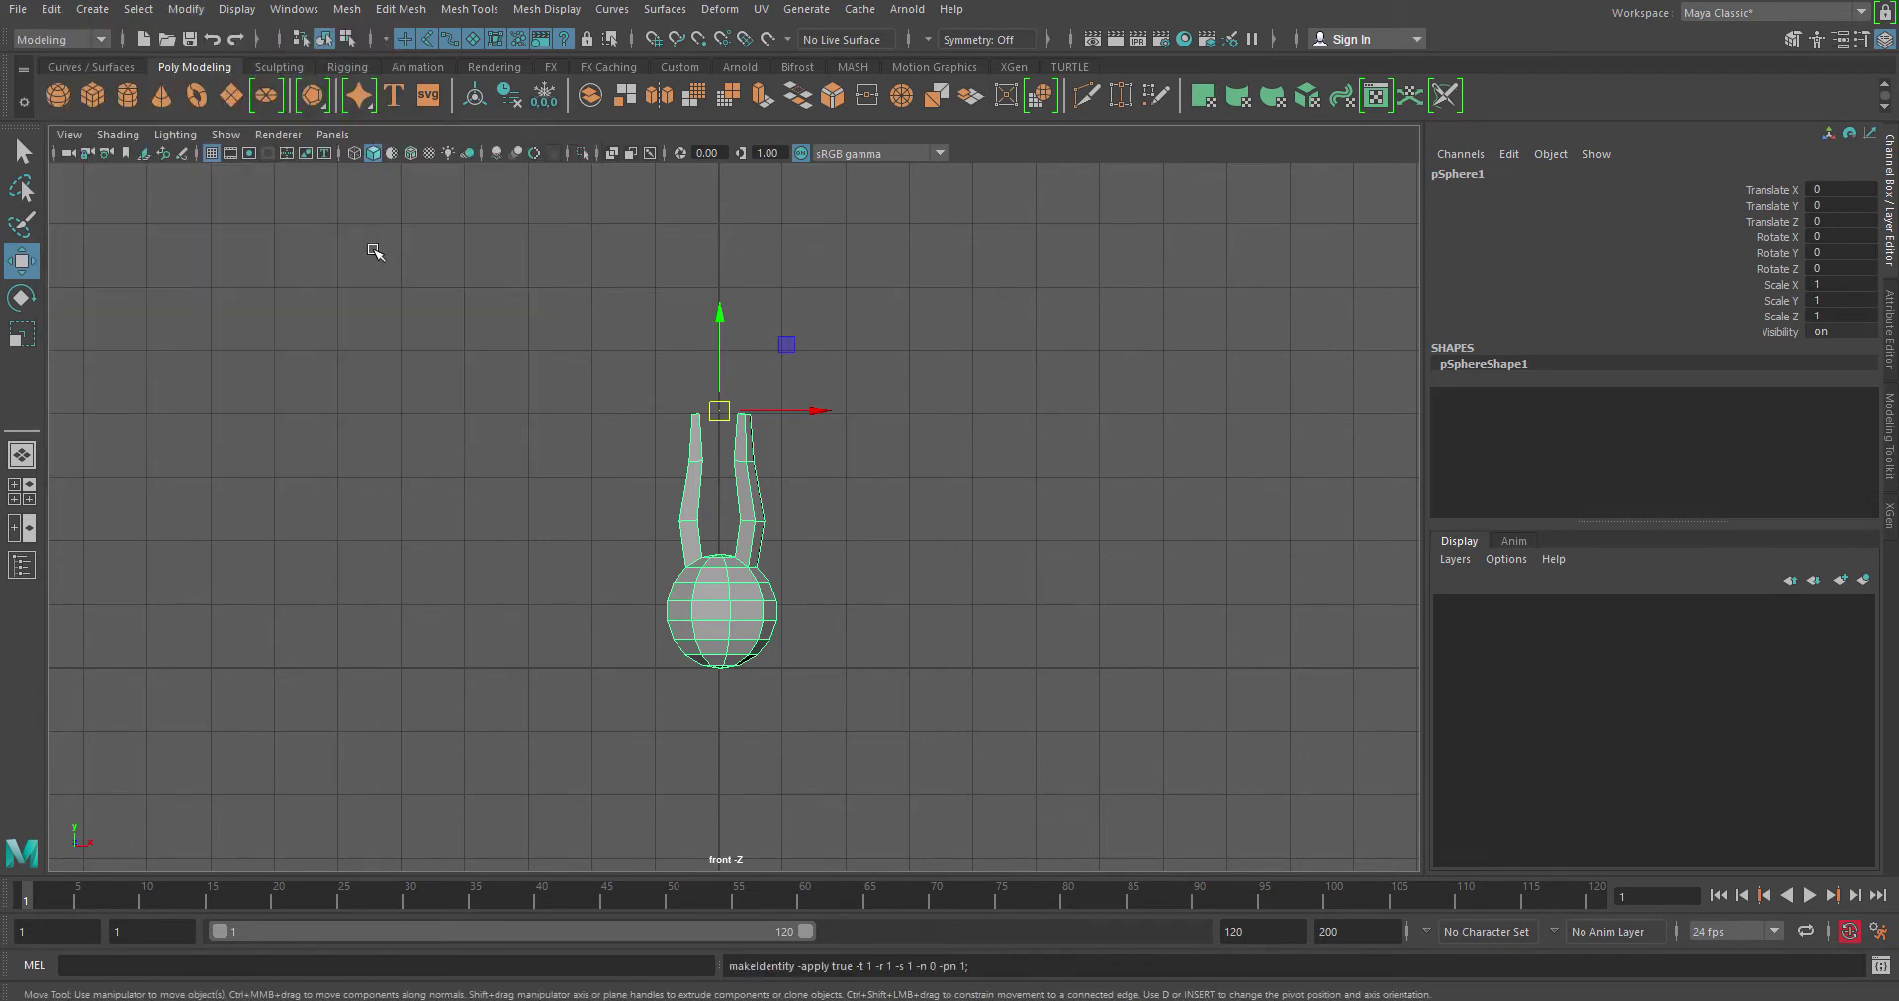
- Duplicate the phospholipid and set the copy's Rotate X to 180 so the tails of both face each other
{"action": "middle_click_drag", "start_coordinate": [806, 497], "coordinate": [848, 543], "text": "alt"}
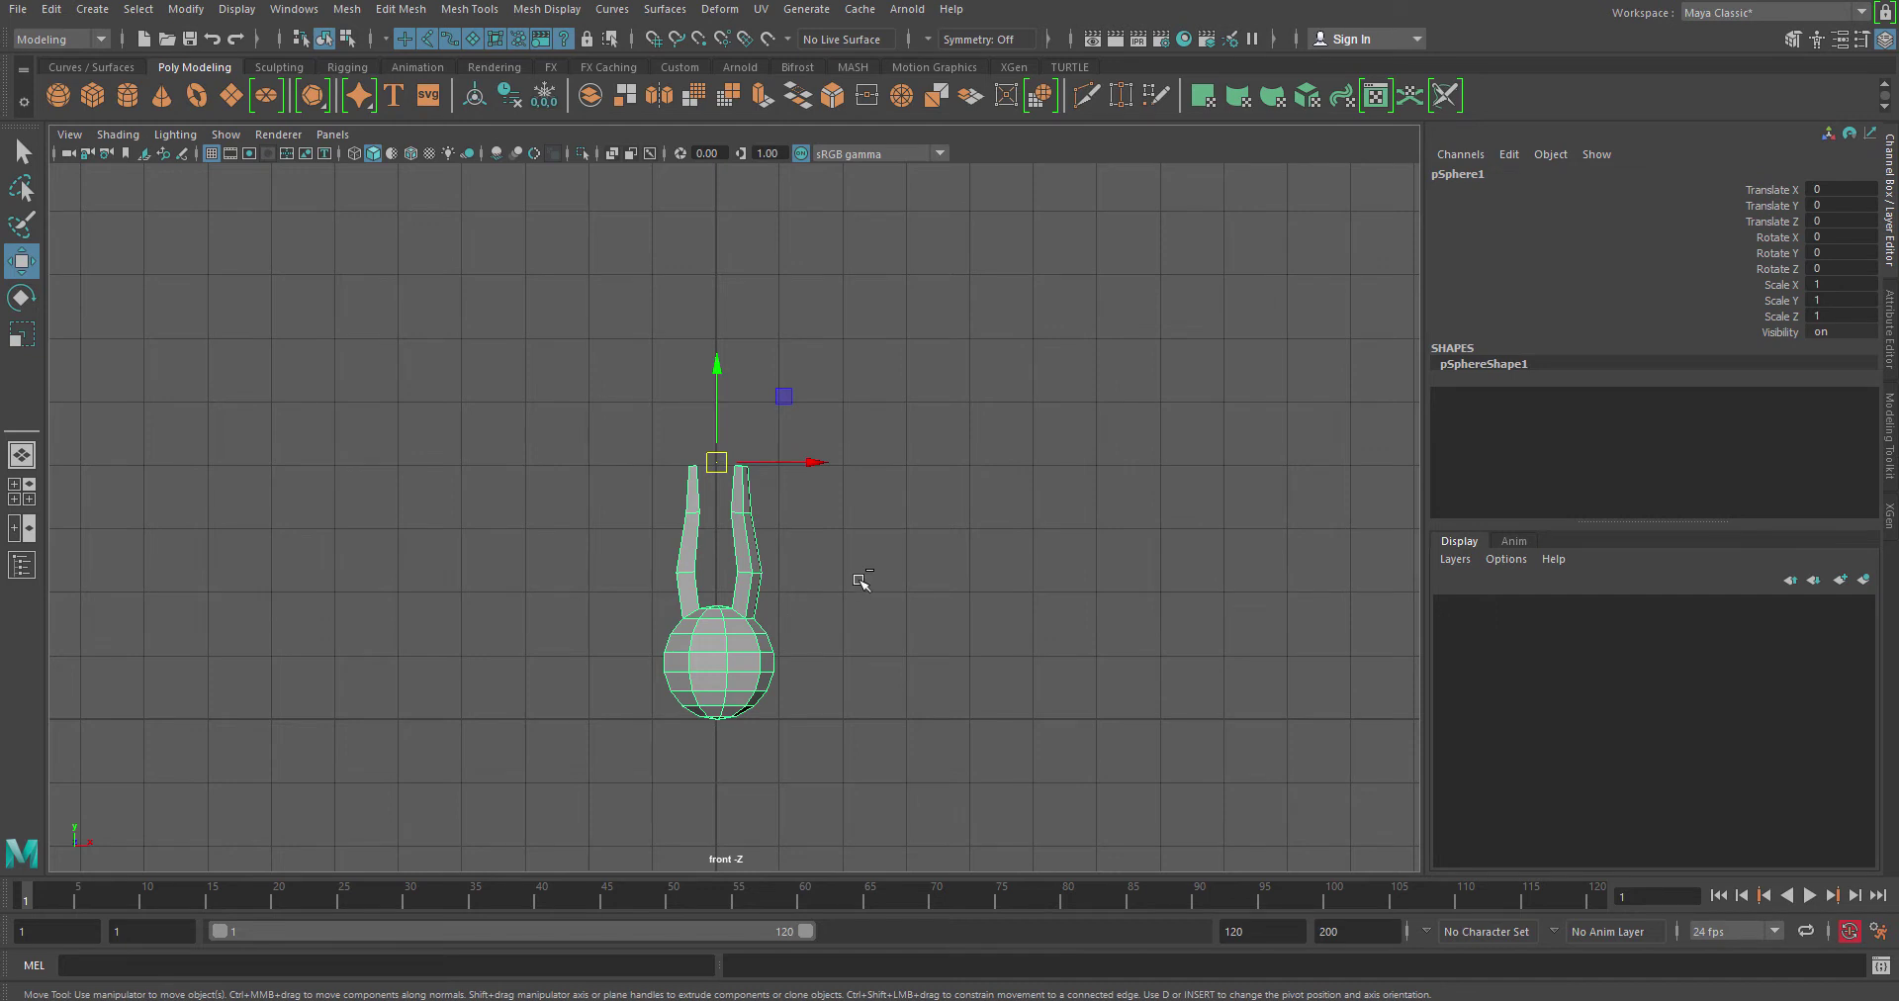
{"action": "key", "text": "ctrl+d"}
{"action": "left_click", "coordinate": [1825, 237]}
{"action": "type", "text": "180"}
{"action": "key", "text": "Return"}
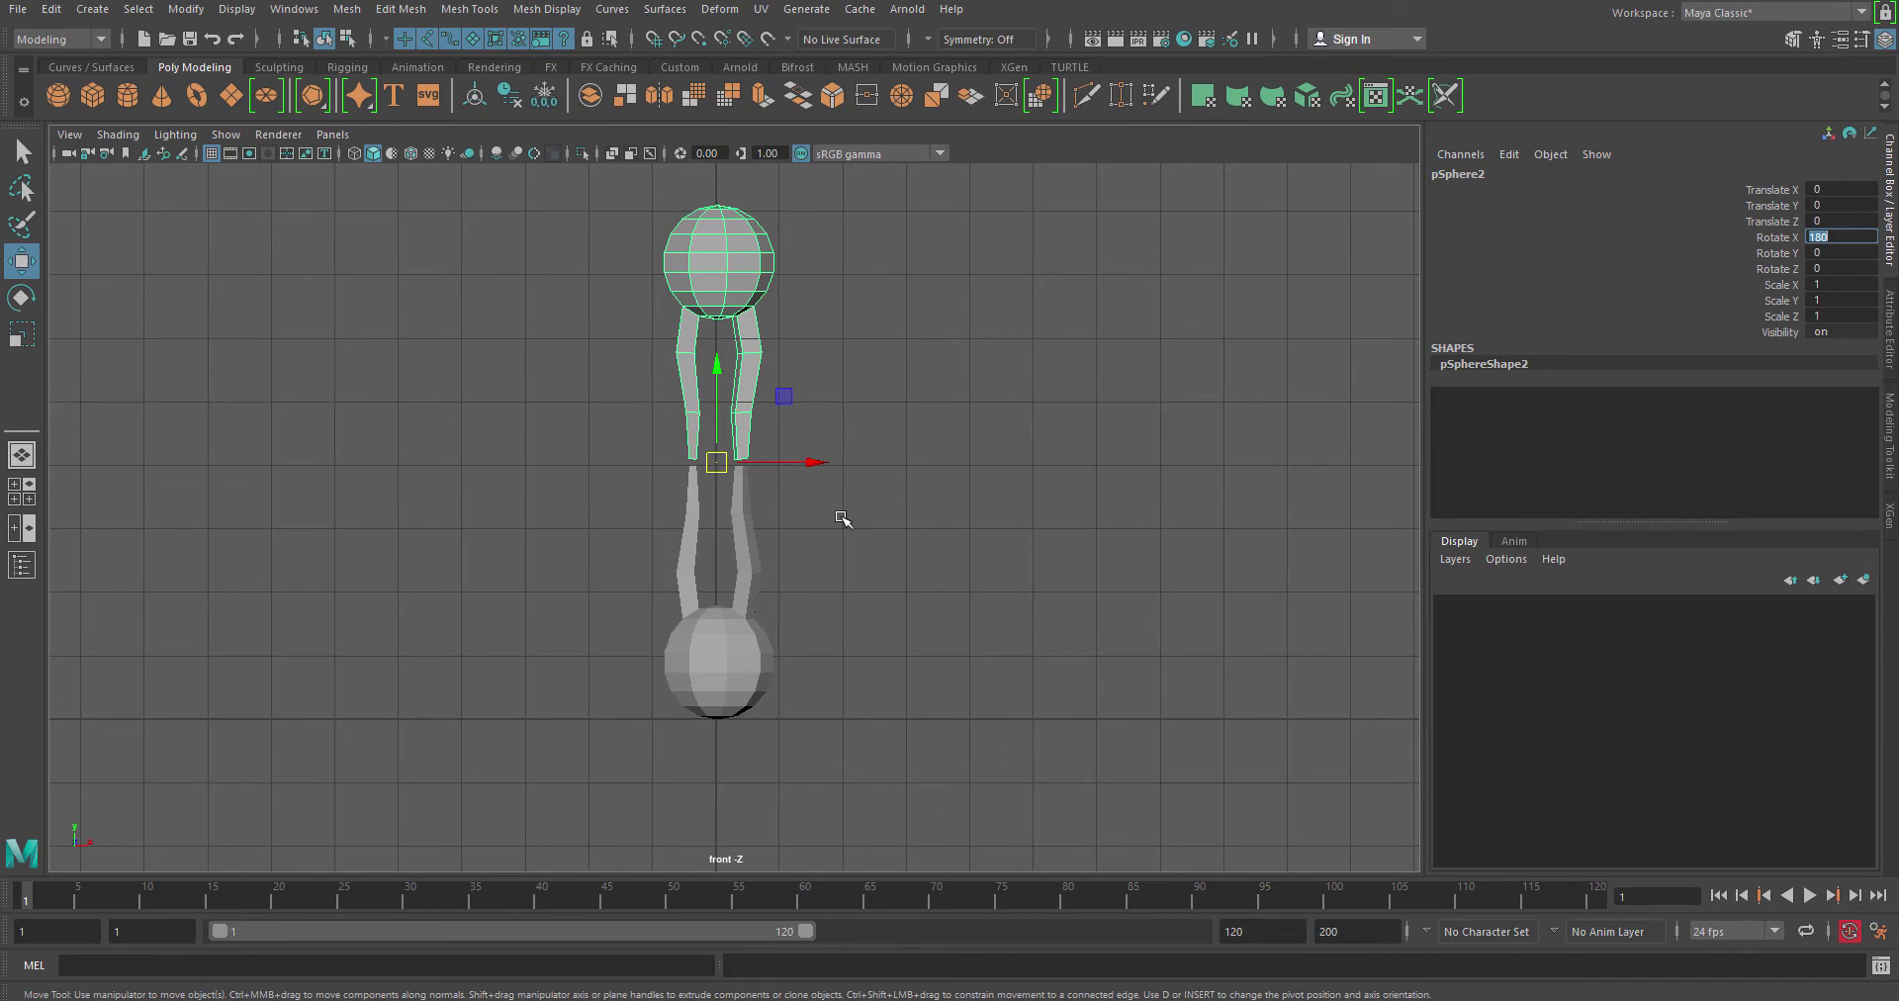
- Freeze the transformations of the upper, flipped phospholipid and delete its history
{"action": "left_click", "coordinate": [581, 245]}
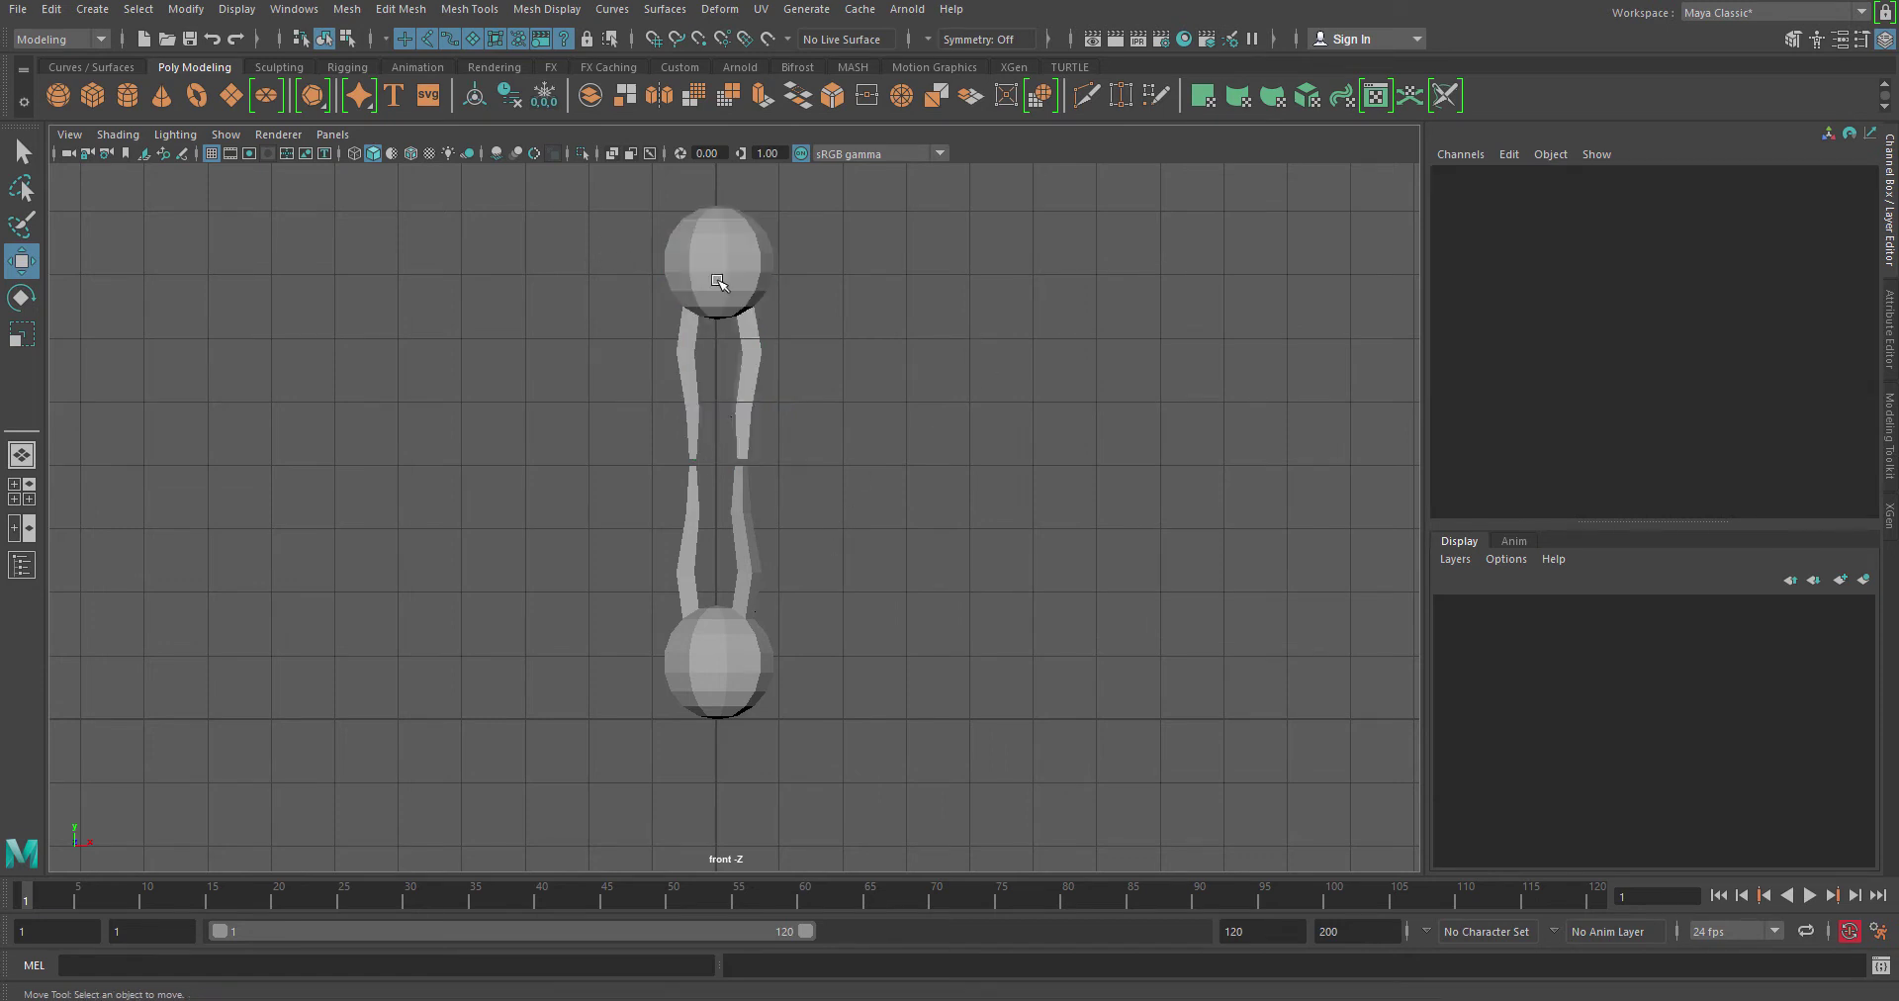
{"action": "left_click", "coordinate": [718, 282]}
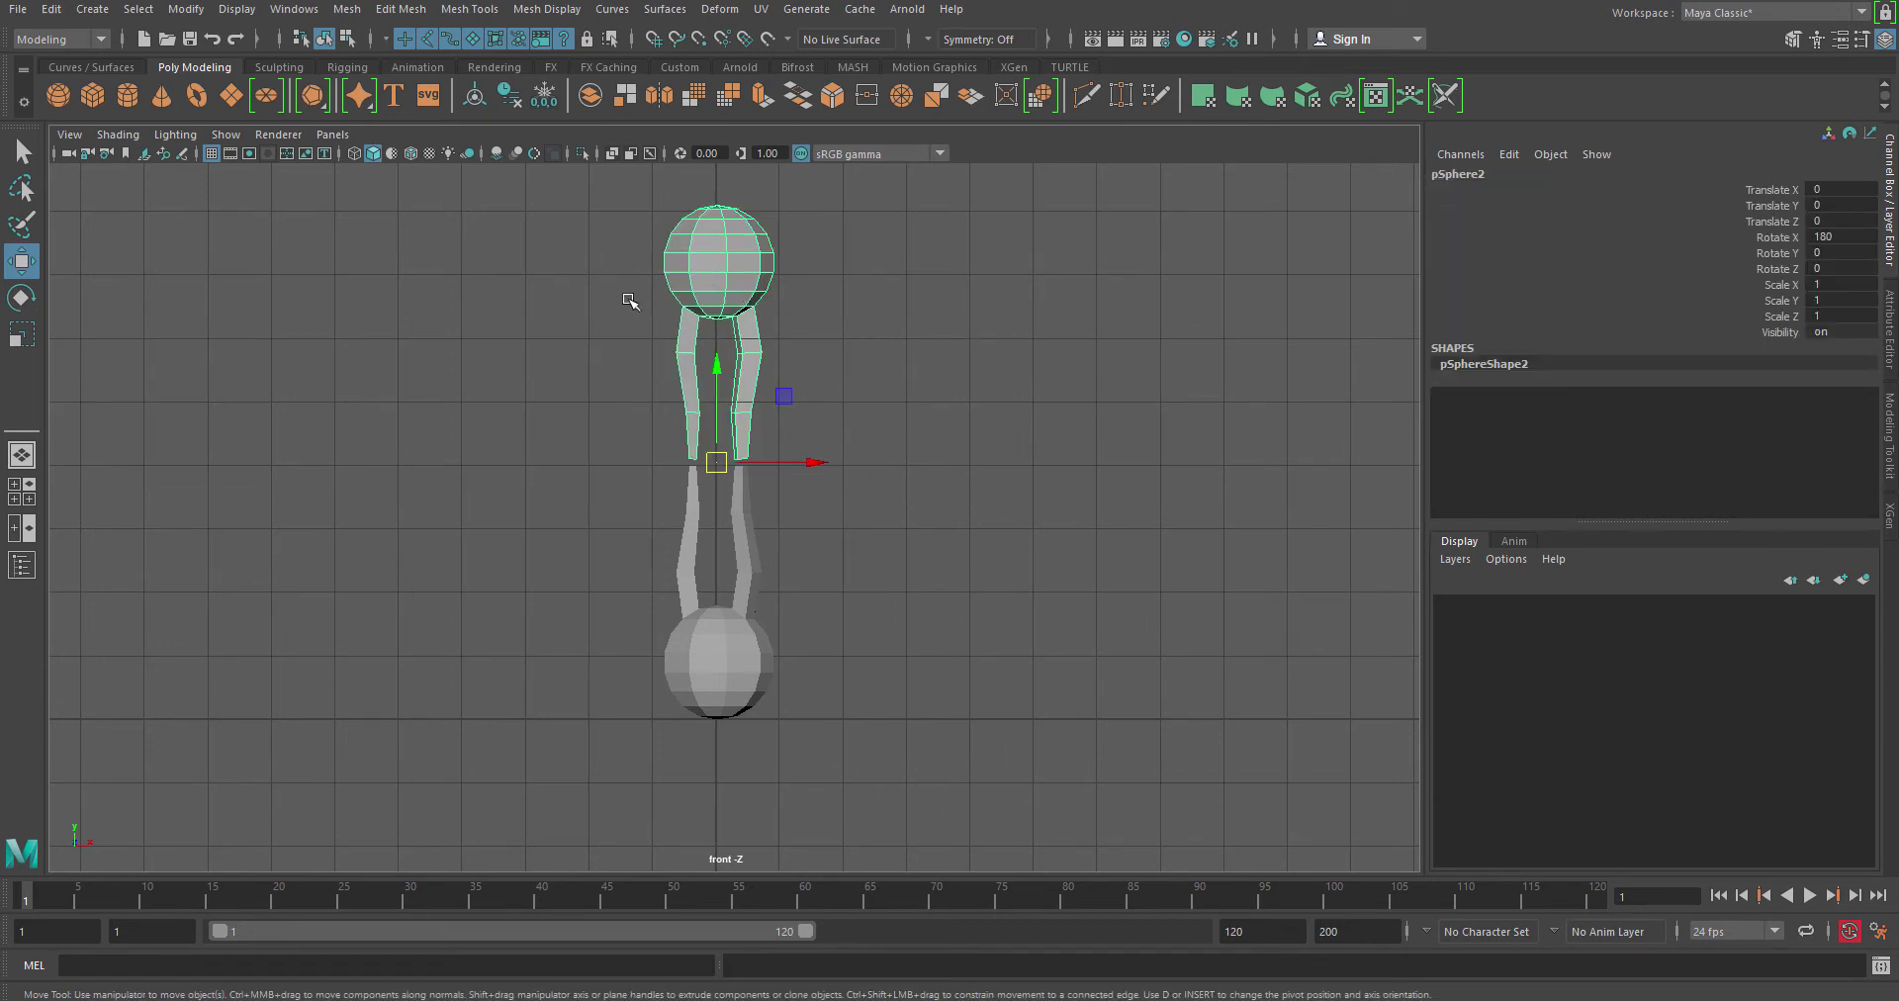
{"action": "left_click", "coordinate": [186, 9]}
{"action": "left_click", "coordinate": [242, 80]}
{"action": "left_click", "coordinate": [50, 9]}
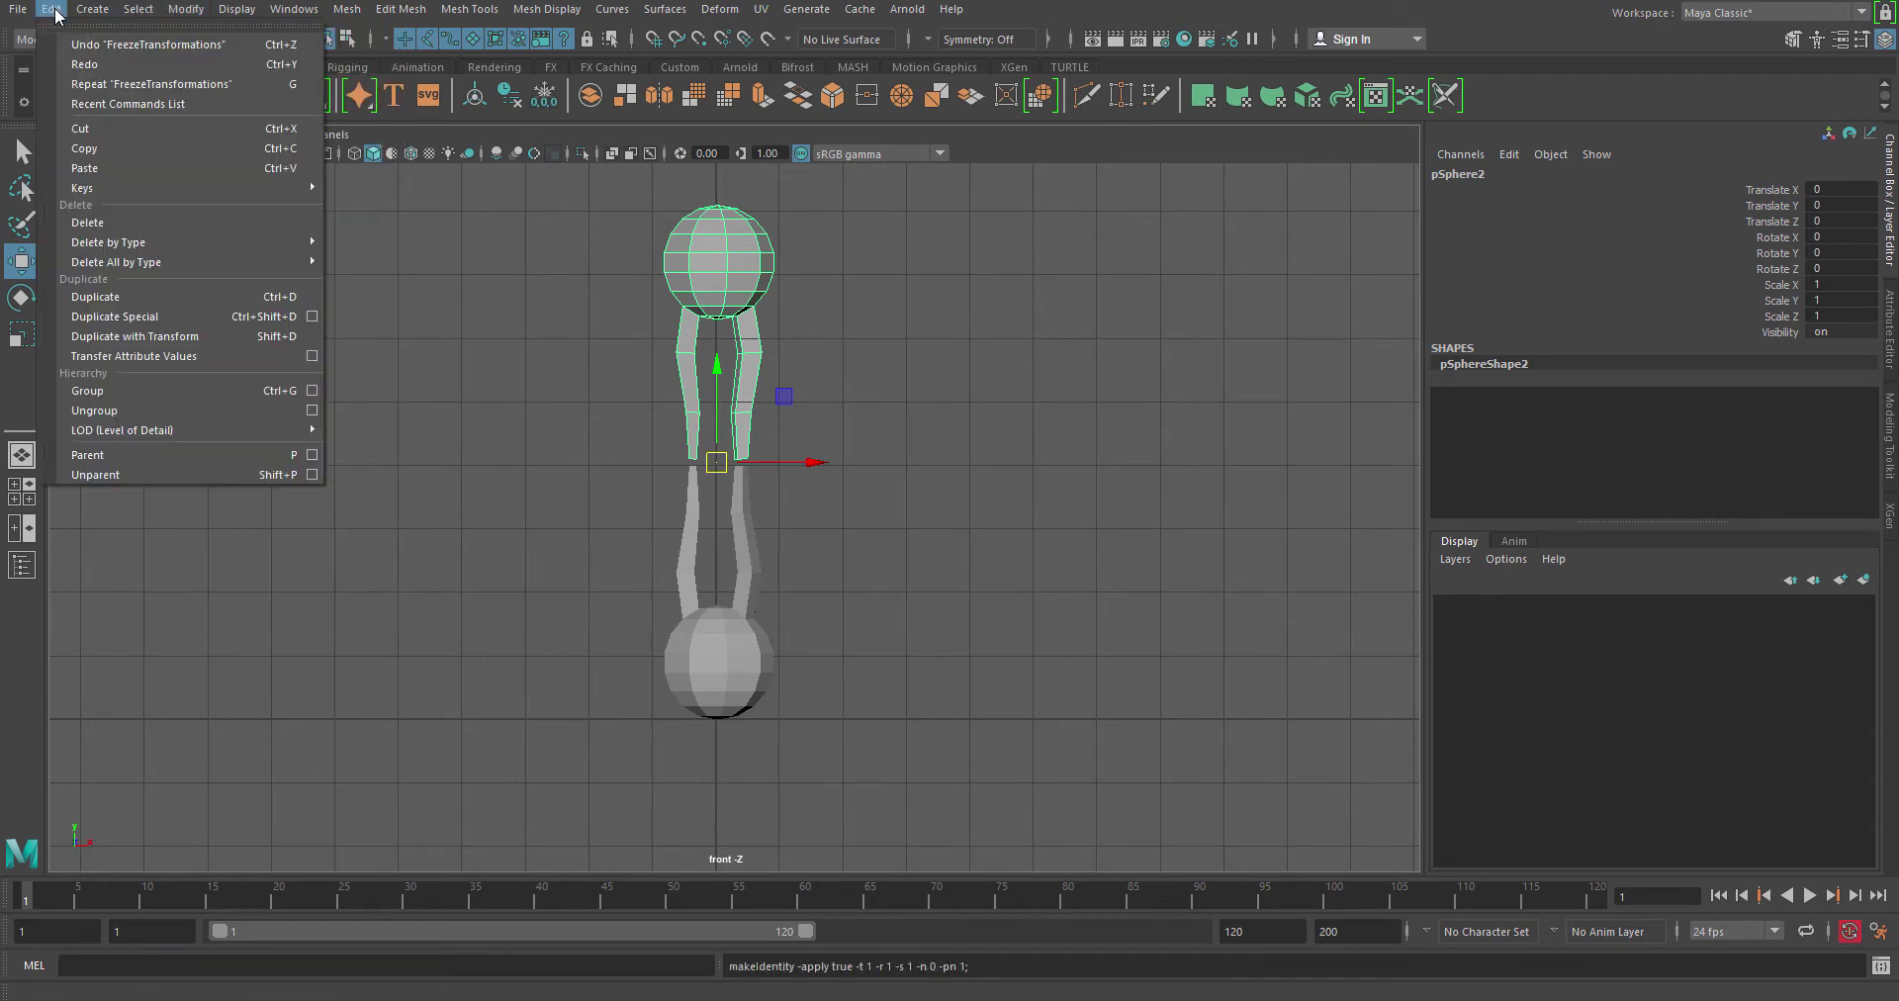
{"action": "mouse_move", "coordinate": [194, 242]}
{"action": "left_click", "coordinate": [400, 265]}
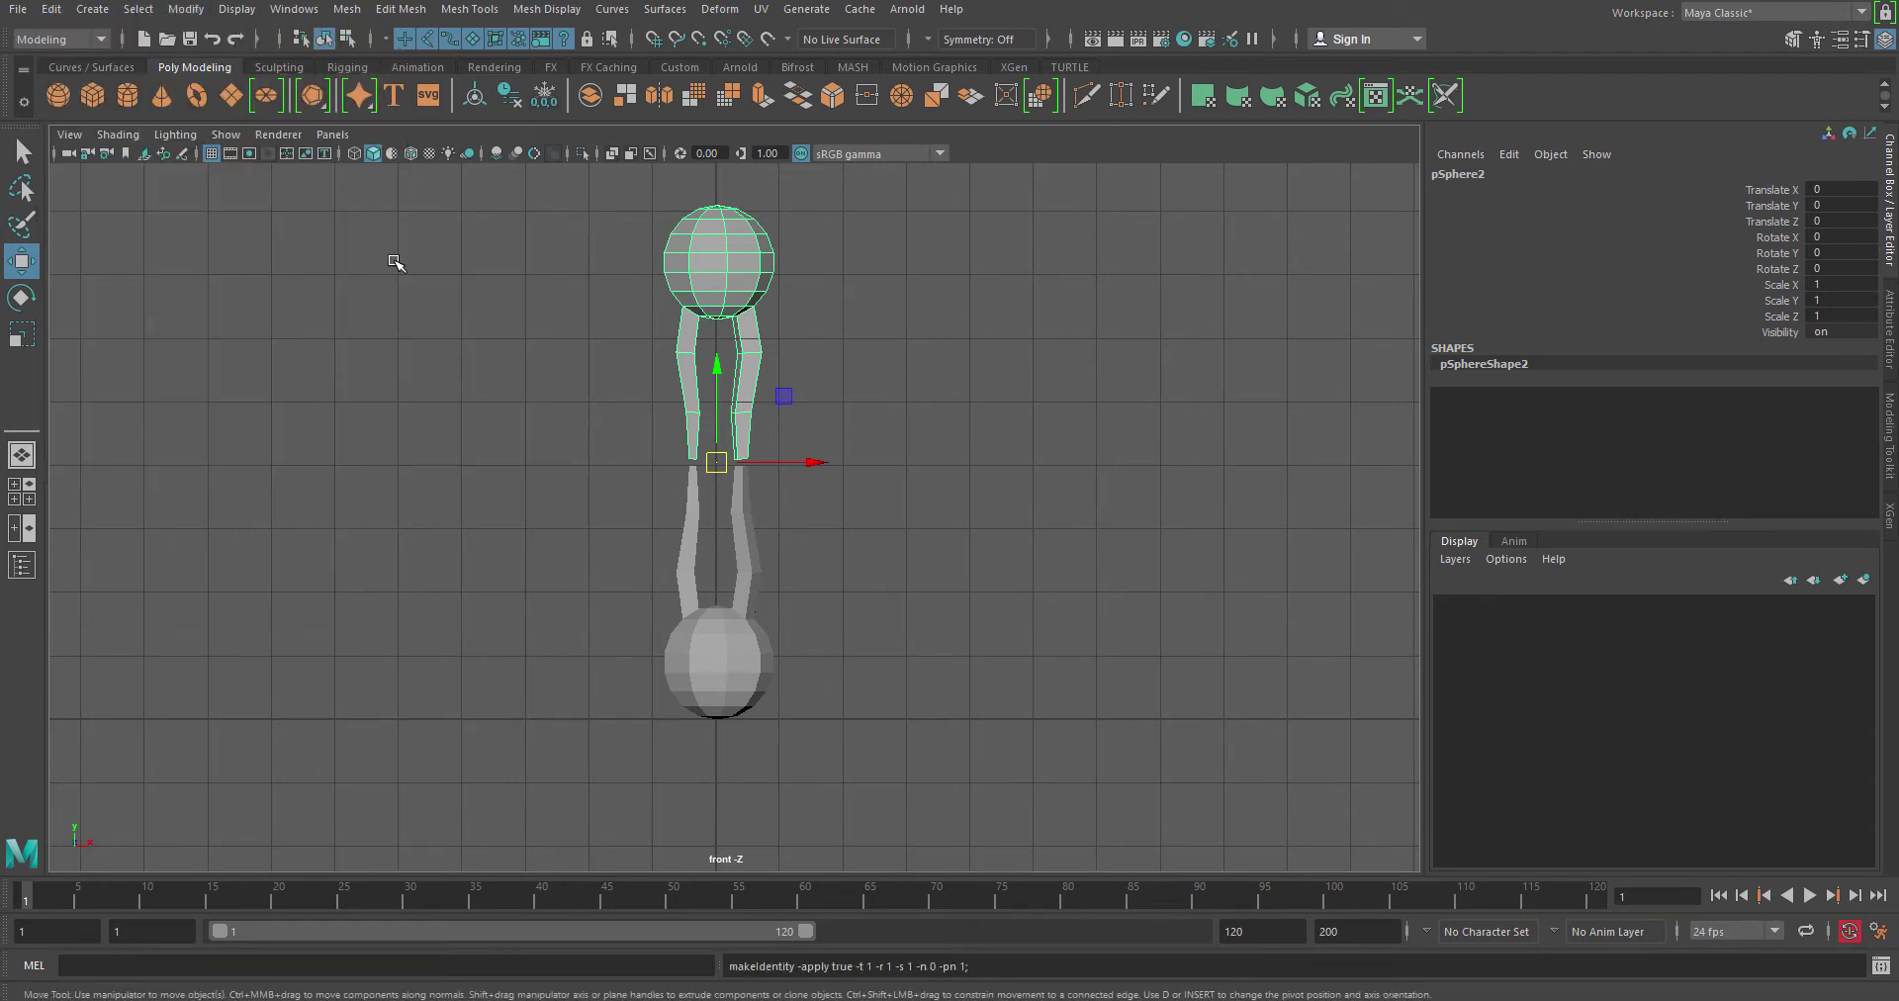
{"action": "left_click", "coordinate": [796, 548]}
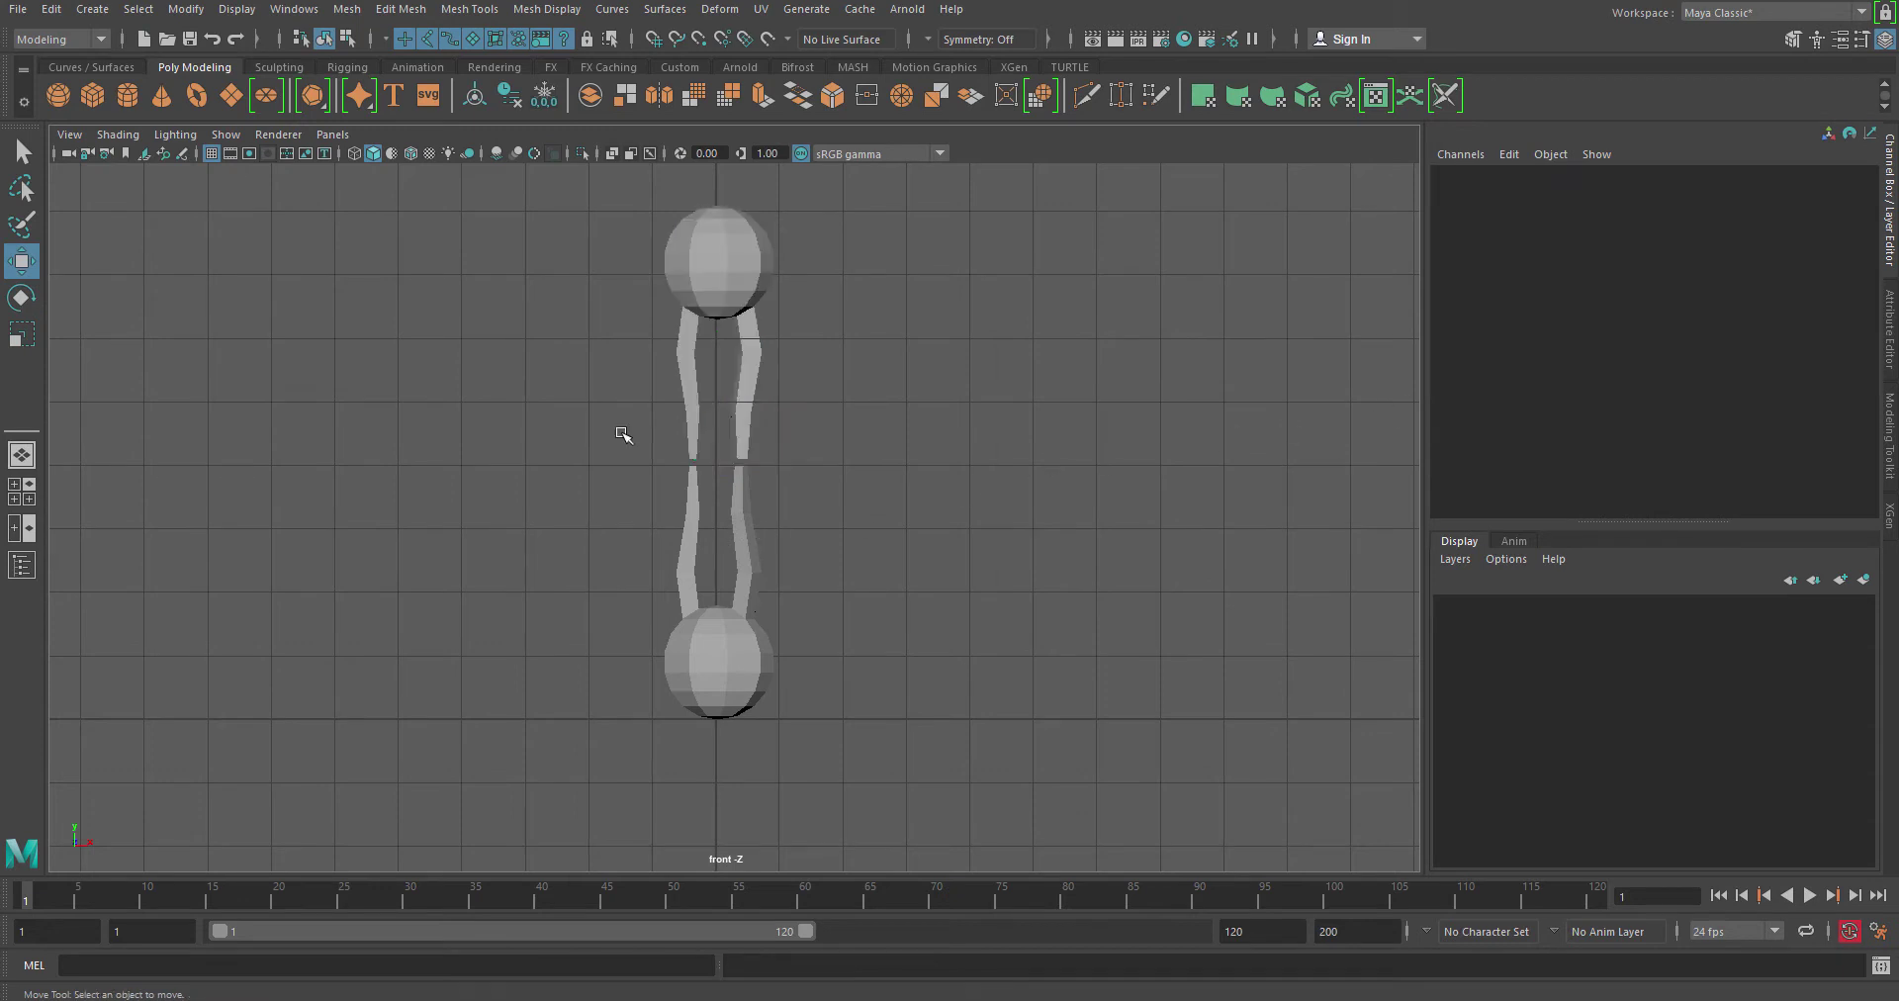
- Select only the lower phospholipid and look over the mirrored pair in the perspective view
{"action": "left_click_drag", "start_coordinate": [619, 430], "coordinate": [933, 554]}
{"action": "middle_click_drag", "start_coordinate": [941, 466], "coordinate": [916, 598], "text": "alt"}
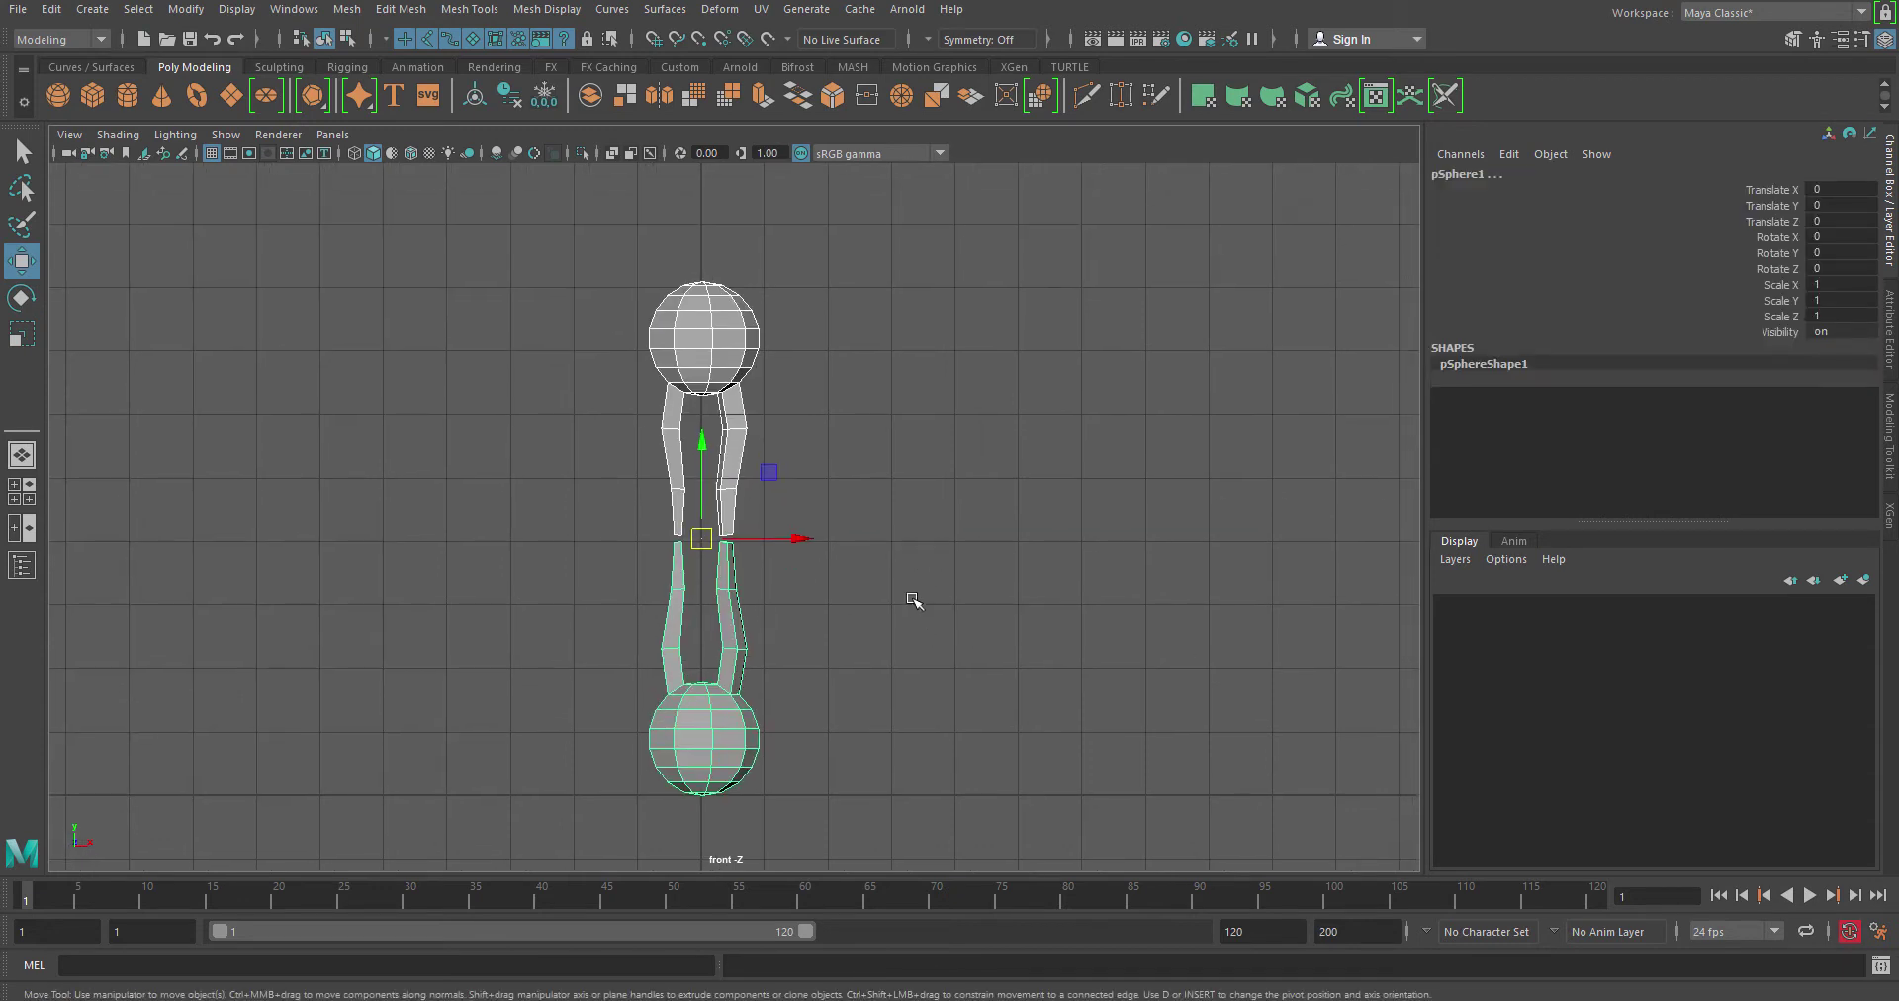
{"action": "left_click", "coordinate": [583, 545]}
{"action": "key", "text": "ctrl+z"}
{"action": "key", "text": "ctrl+z"}
{"action": "key", "text": "ctrl+z"}
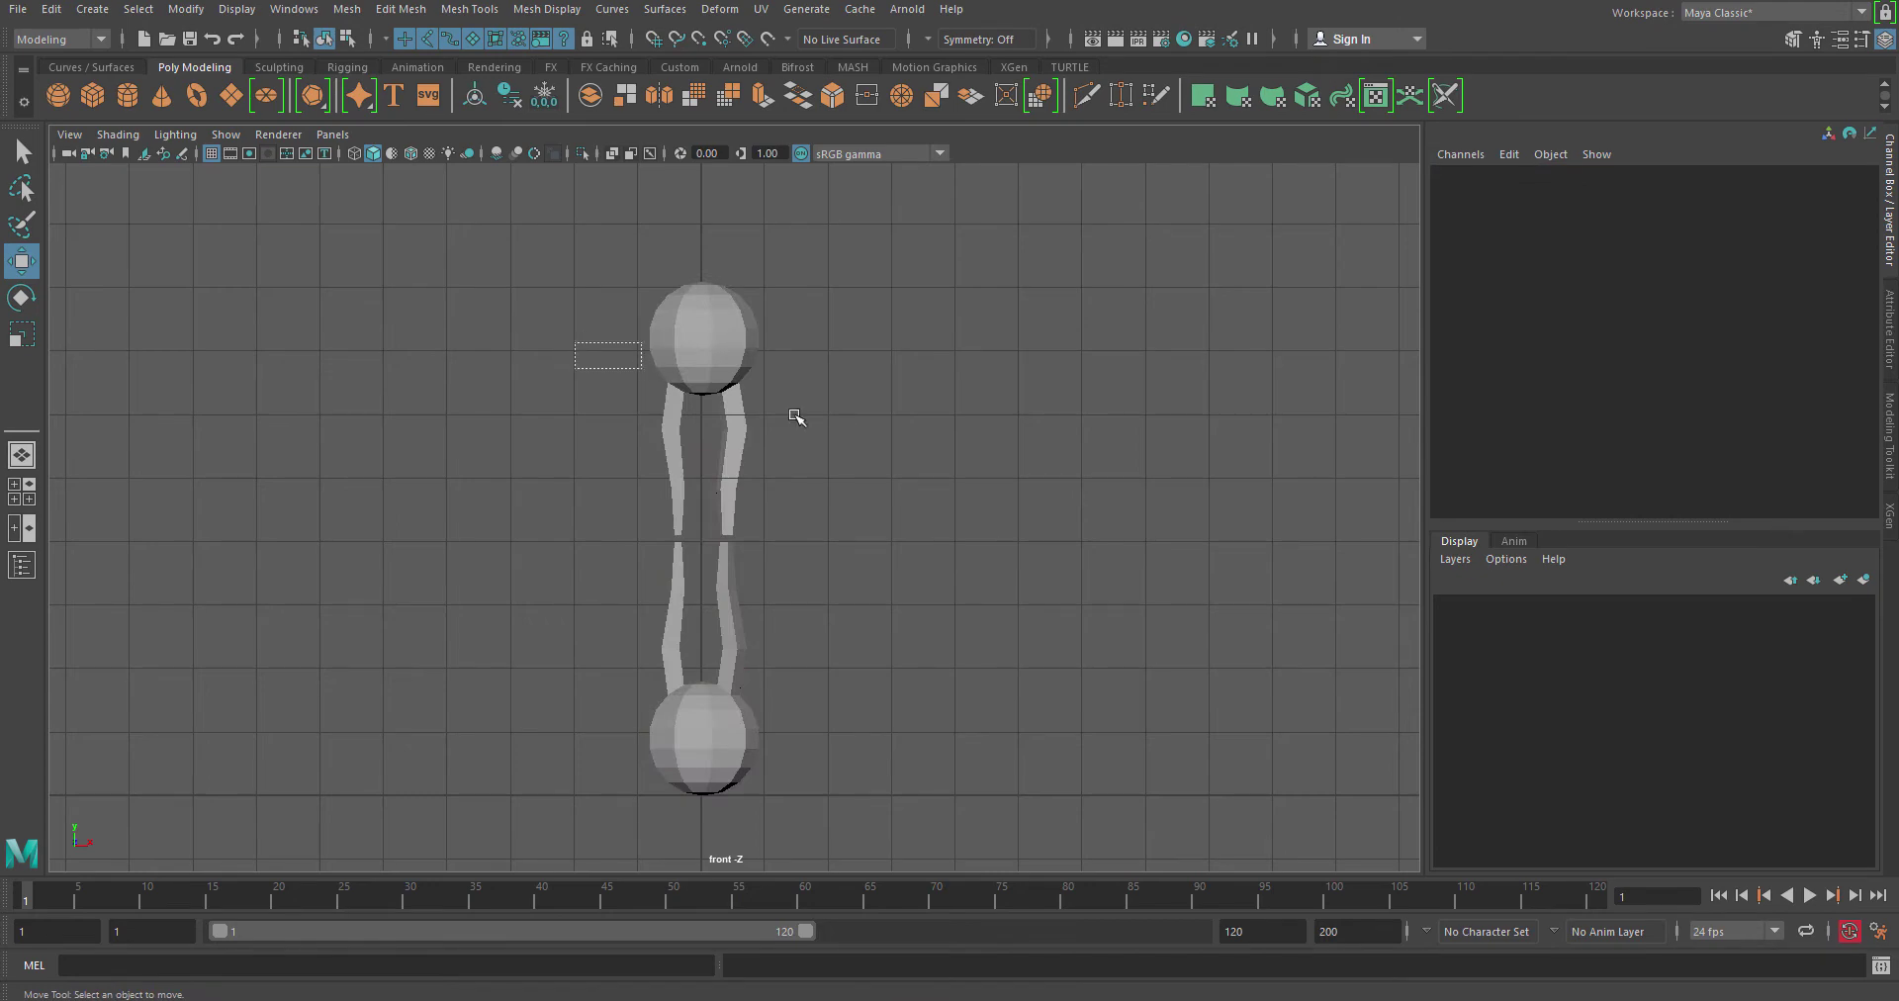
{"action": "key", "text": "ctrl+z"}
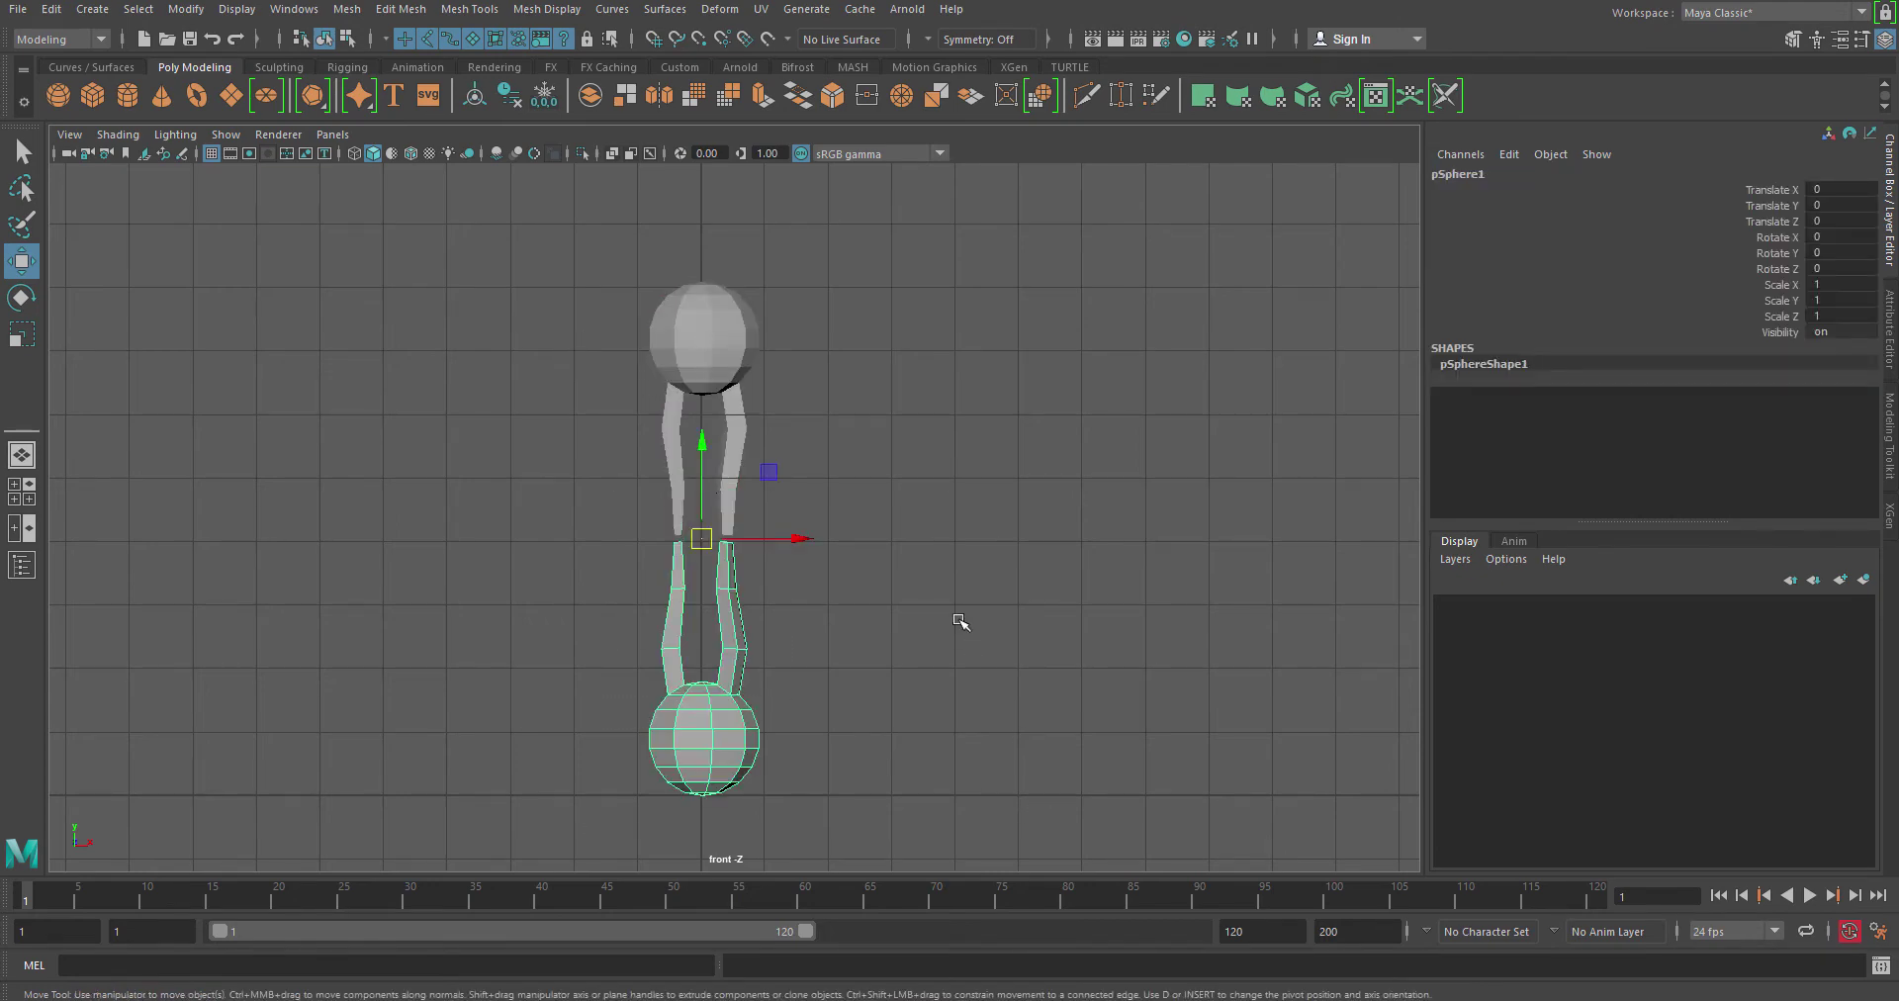
{"action": "key", "text": "space"}
{"action": "key", "text": "space"}
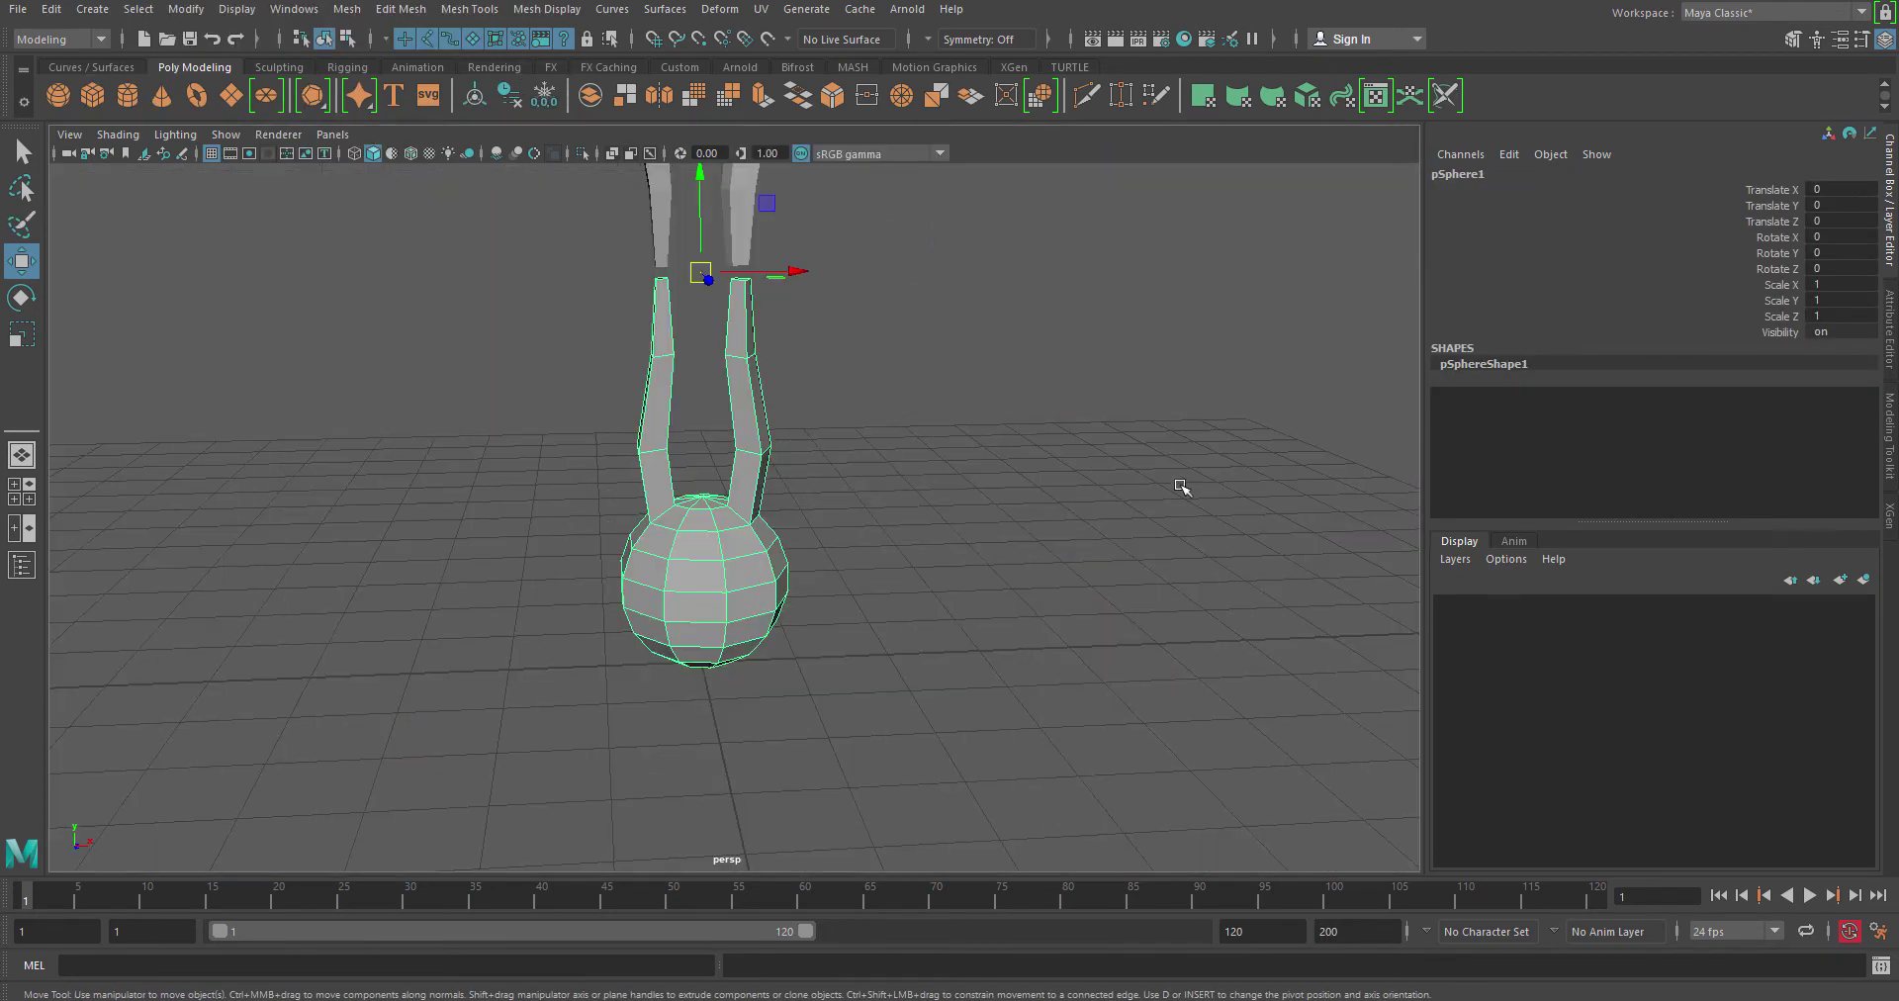
{"action": "right_click_drag", "start_coordinate": [1039, 524], "coordinate": [774, 596], "text": "alt"}
{"action": "left_click_drag", "start_coordinate": [775, 597], "coordinate": [678, 596], "text": "alt"}
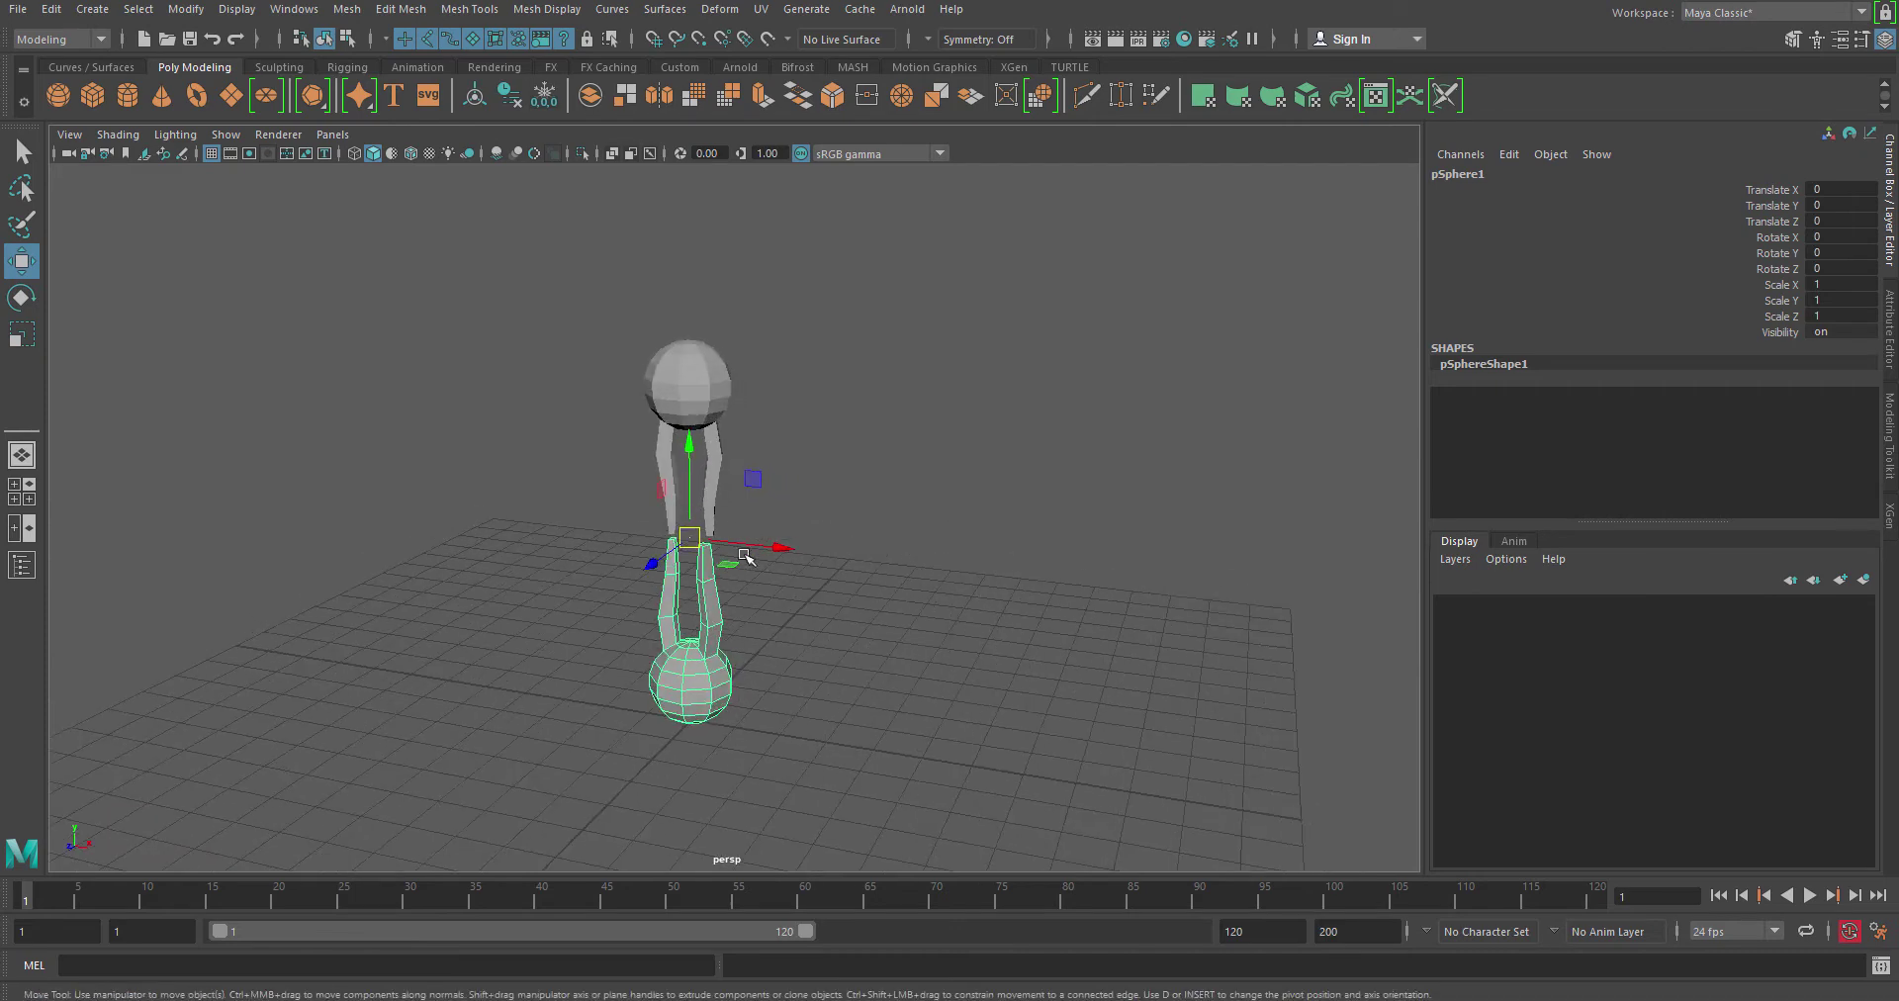
- Combine the lower and upper phospholipids into a single mesh and select it
{"action": "left_click_drag", "start_coordinate": [831, 504], "coordinate": [794, 498], "text": "alt"}
{"action": "left_click_drag", "start_coordinate": [598, 404], "coordinate": [821, 657], "text": "shift"}
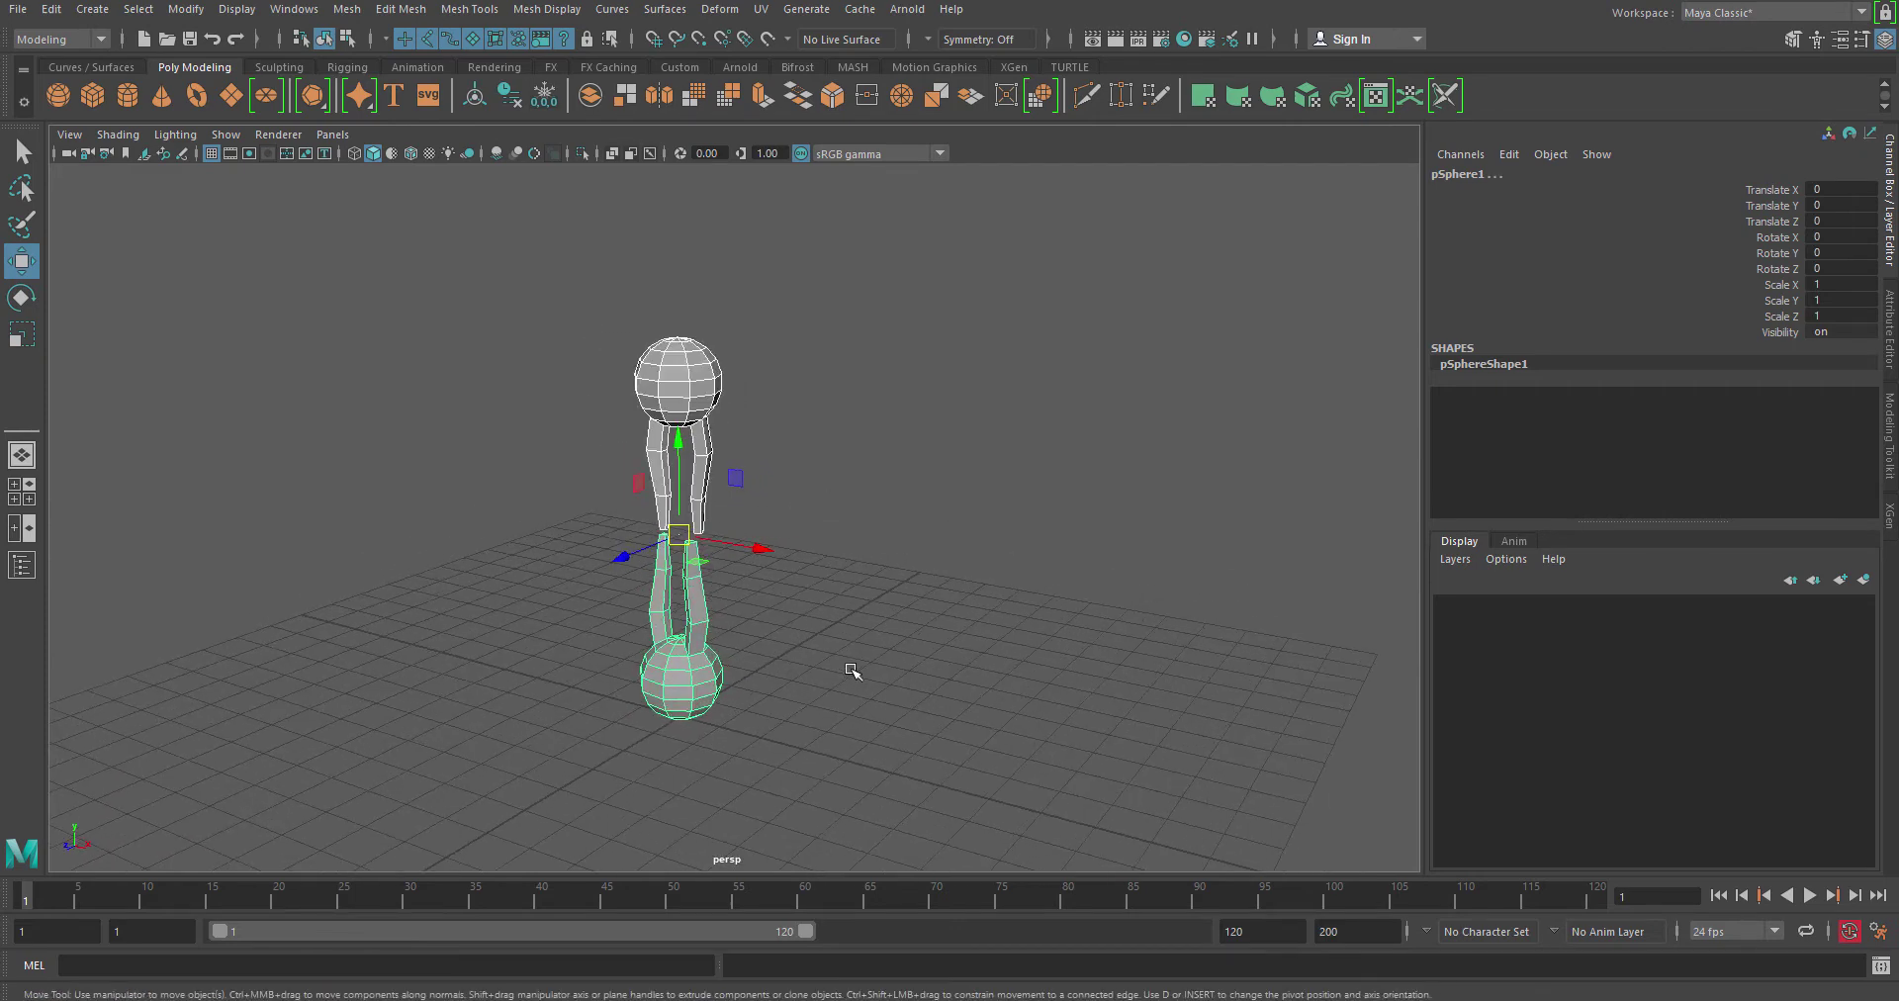
{"action": "left_click", "coordinate": [348, 8]}
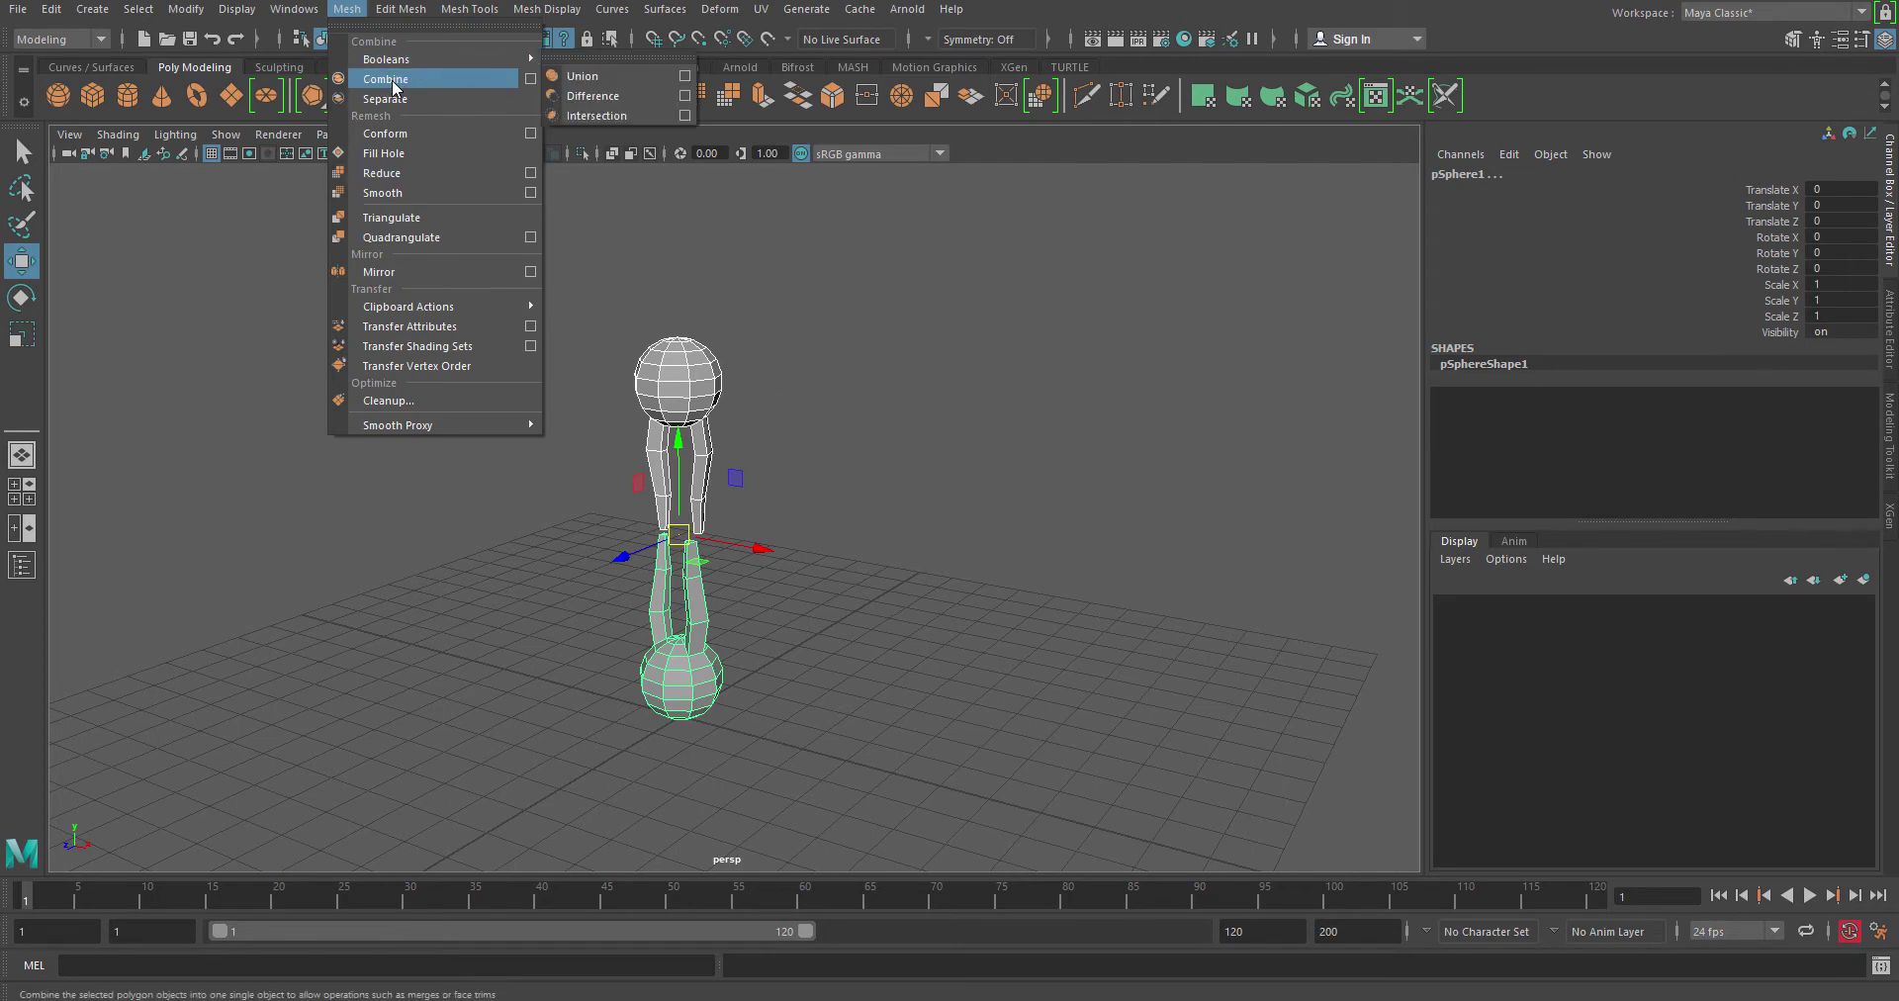
{"action": "left_click", "coordinate": [386, 79]}
{"action": "left_click", "coordinate": [903, 505]}
{"action": "left_click", "coordinate": [681, 460]}
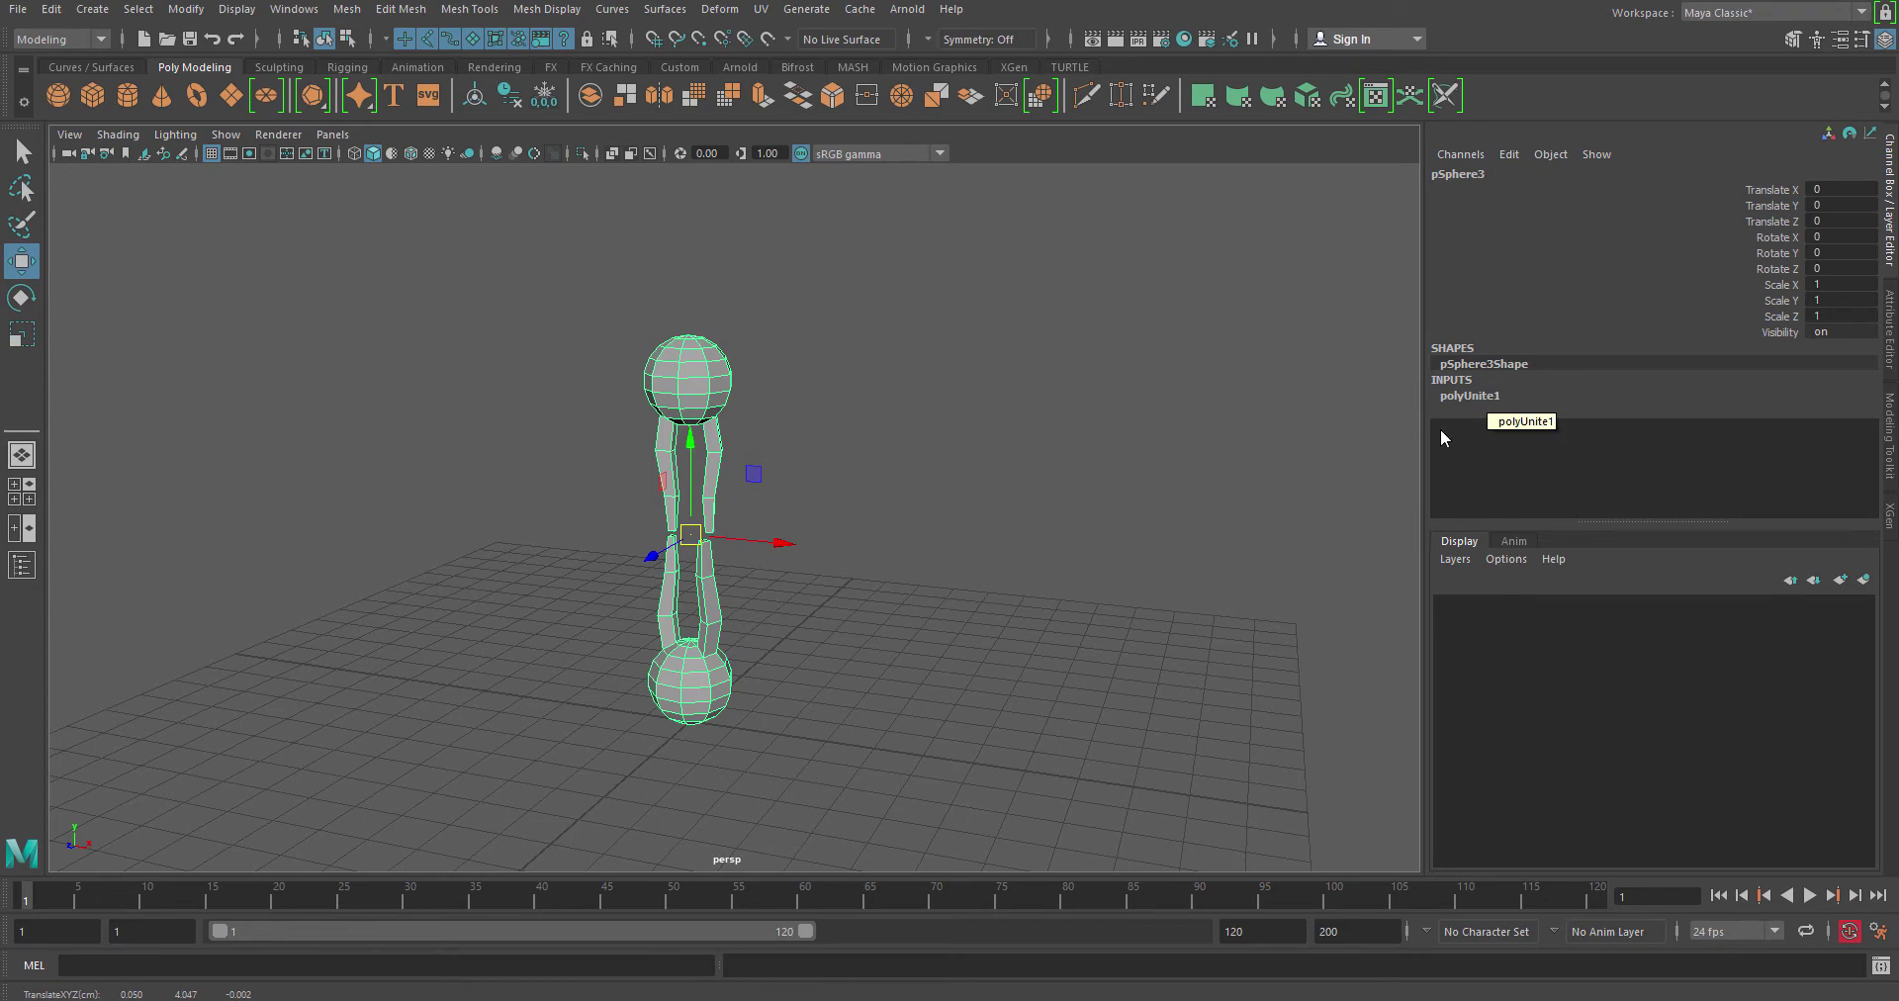
- Delete the construction history of the combined phospholipid pair and deselect it
{"action": "left_click_drag", "start_coordinate": [653, 643], "coordinate": [663, 532], "text": "alt"}
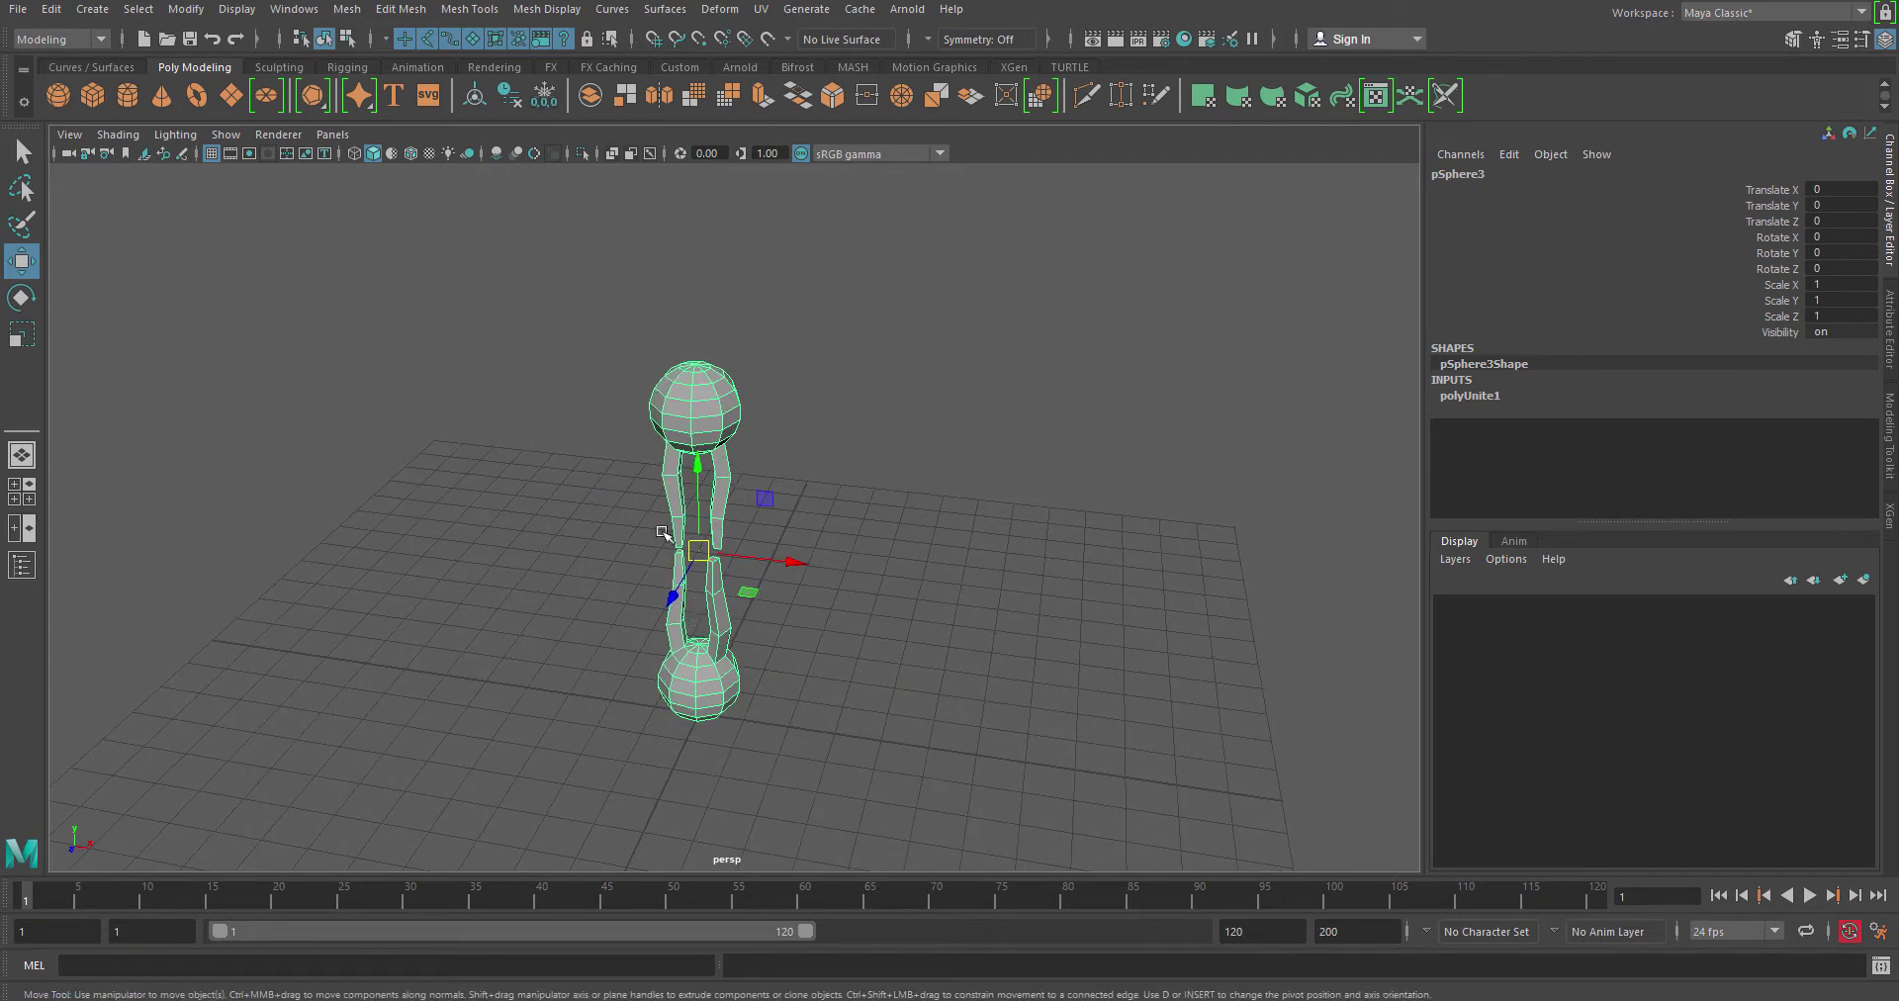
{"action": "left_click", "coordinate": [44, 14]}
{"action": "mouse_move", "coordinate": [255, 247]}
{"action": "left_click", "coordinate": [386, 255]}
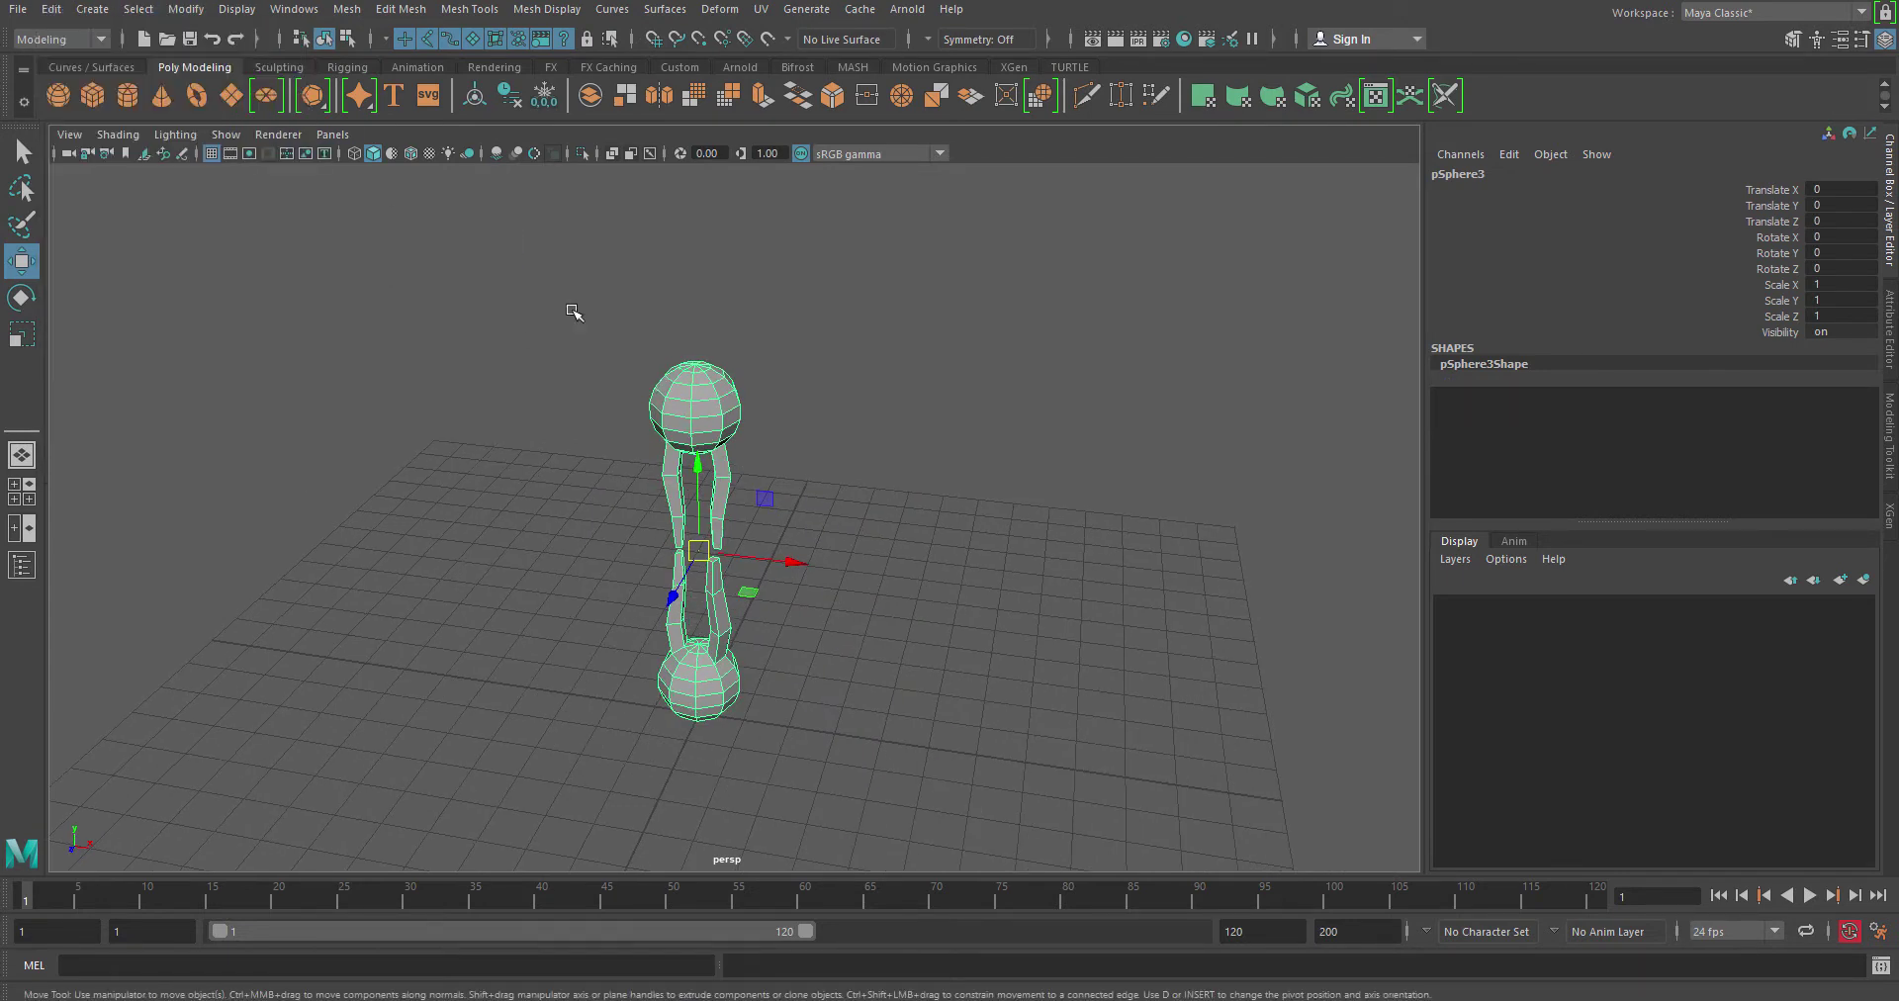
{"action": "left_click_drag", "start_coordinate": [926, 541], "coordinate": [886, 513], "text": "alt"}
{"action": "left_click", "coordinate": [882, 511]}
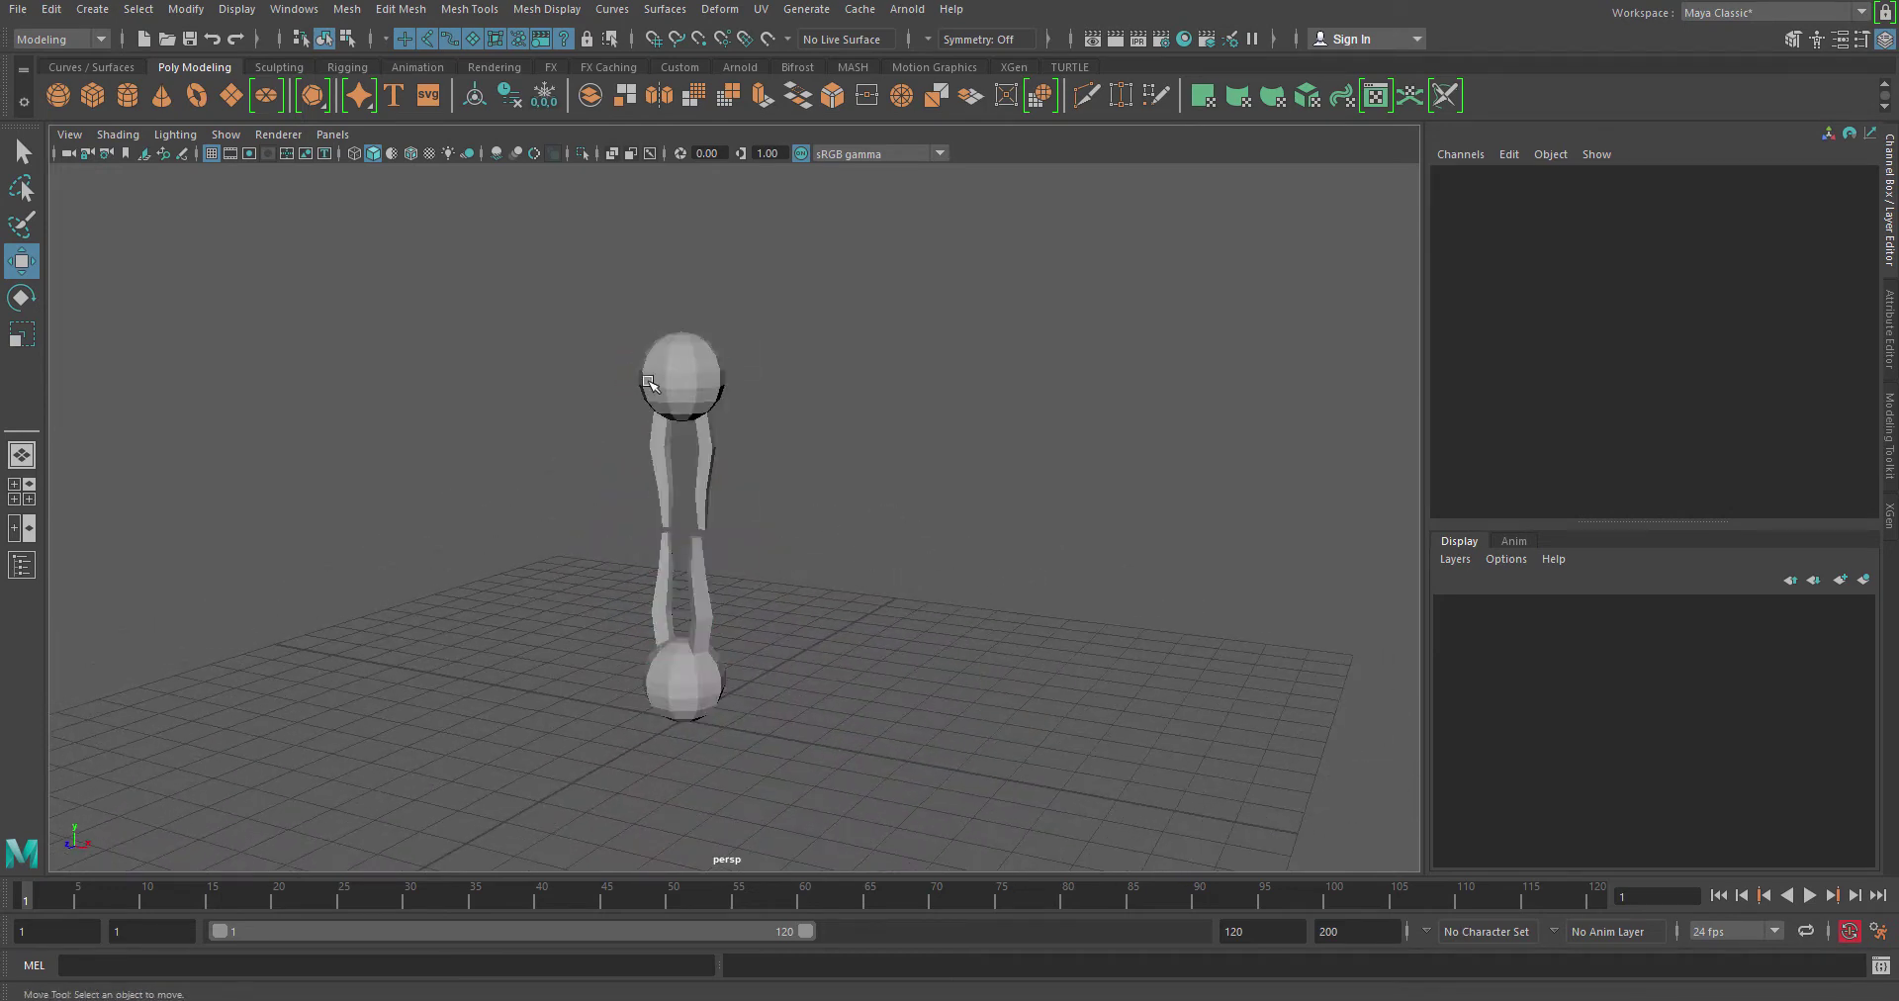
- Select the combined phospholipid pair and create a MASH network from it
{"action": "left_click_drag", "start_coordinate": [650, 383], "coordinate": [779, 588]}
{"action": "key", "text": "ctrl+z"}
{"action": "left_click_drag", "start_coordinate": [974, 656], "coordinate": [1001, 653], "text": "alt"}
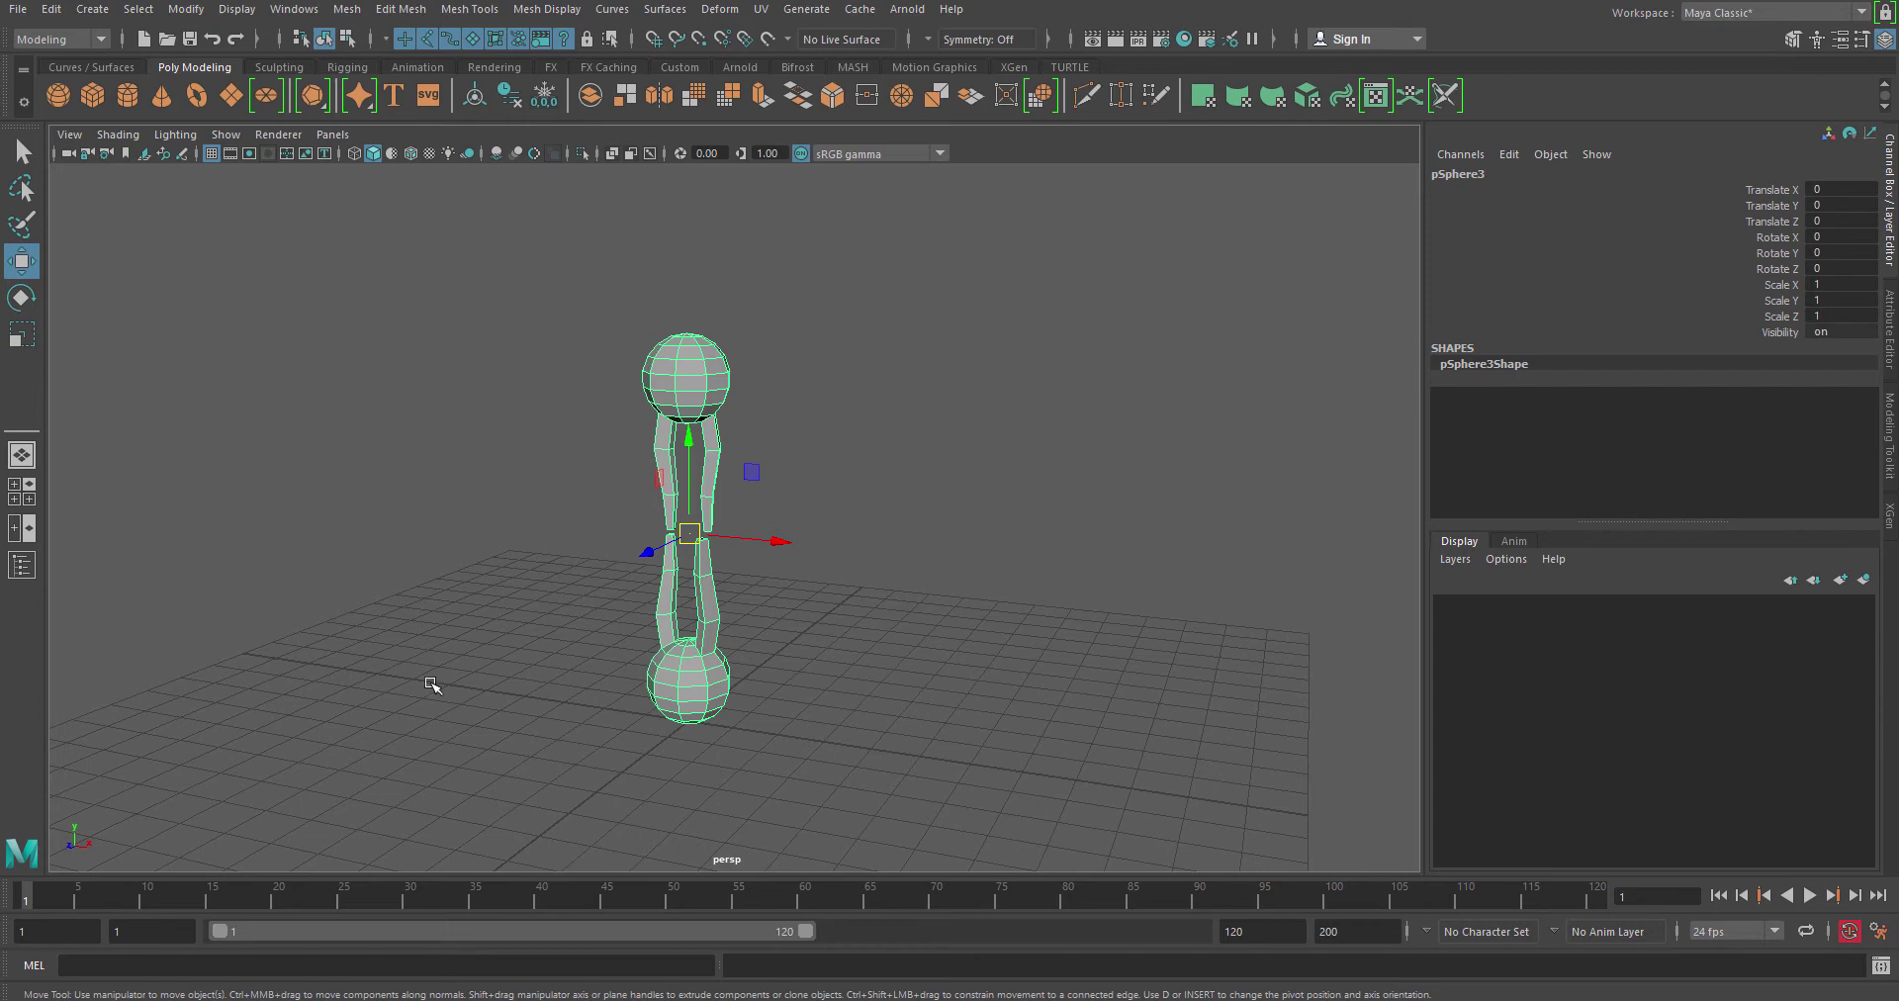
{"action": "left_click_drag", "start_coordinate": [432, 685], "coordinate": [690, 705], "text": "alt"}
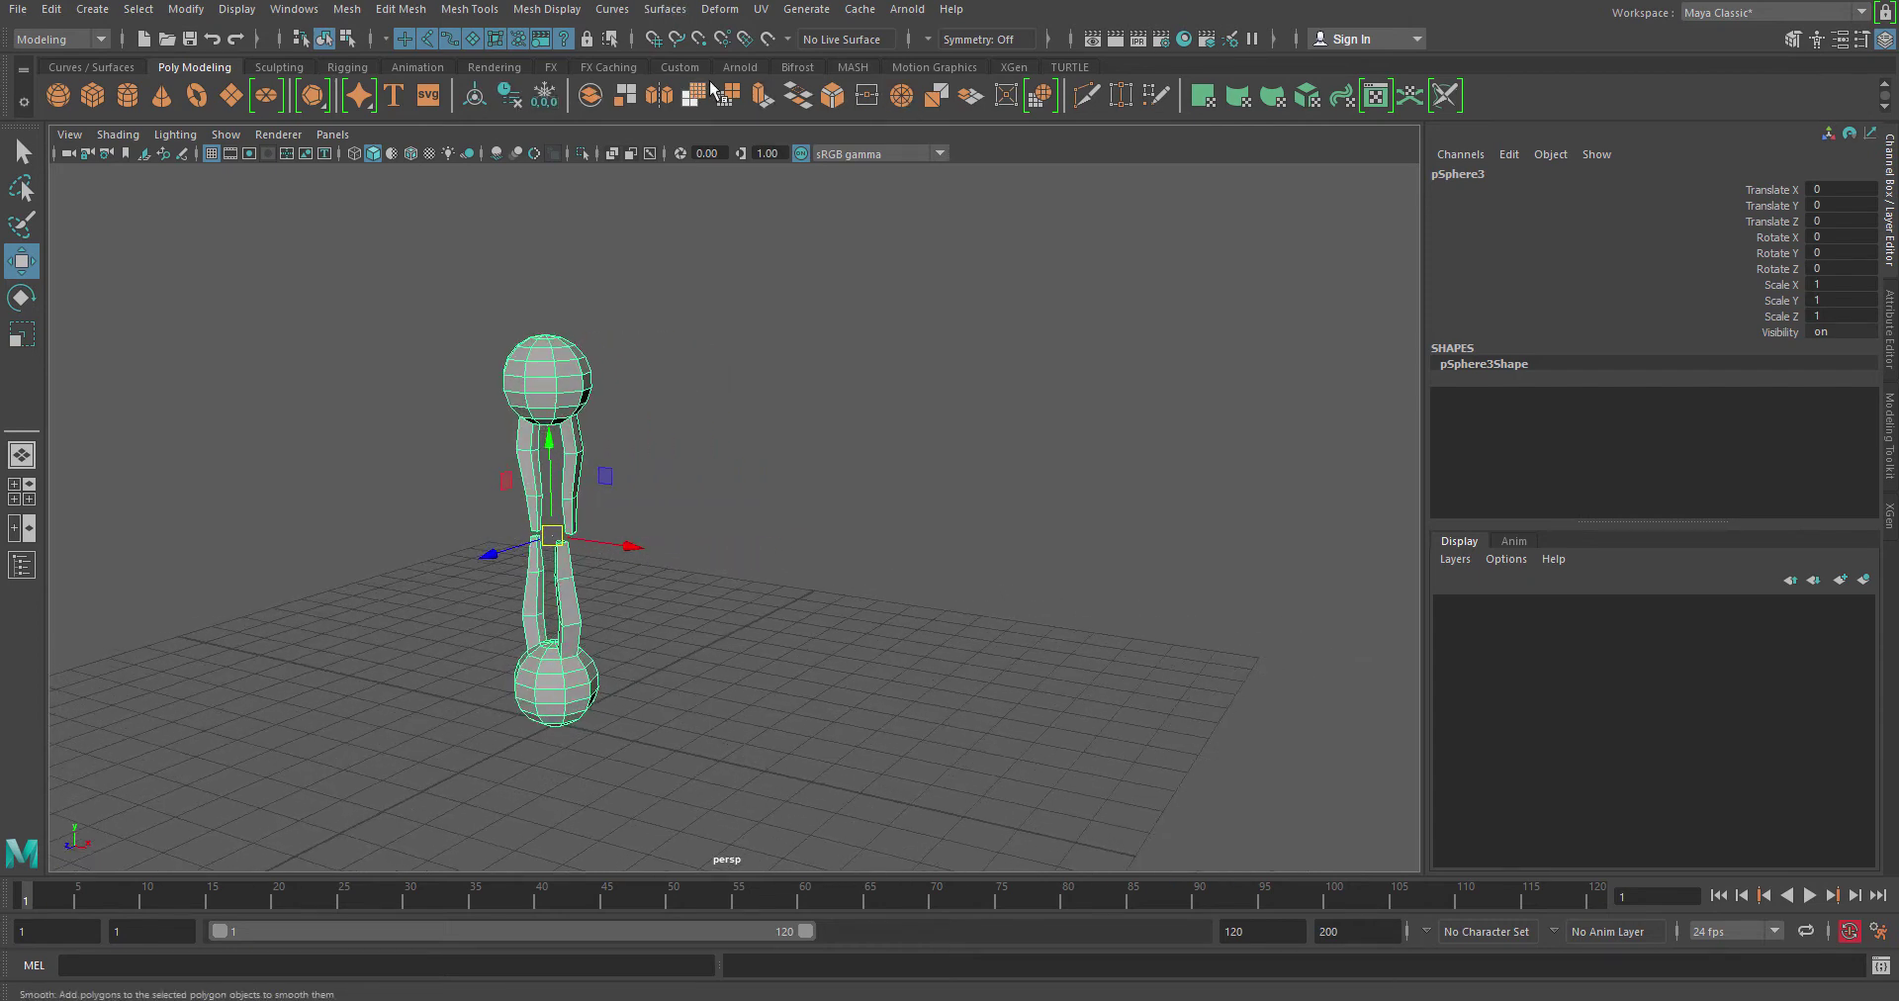
{"action": "left_click", "coordinate": [853, 68]}
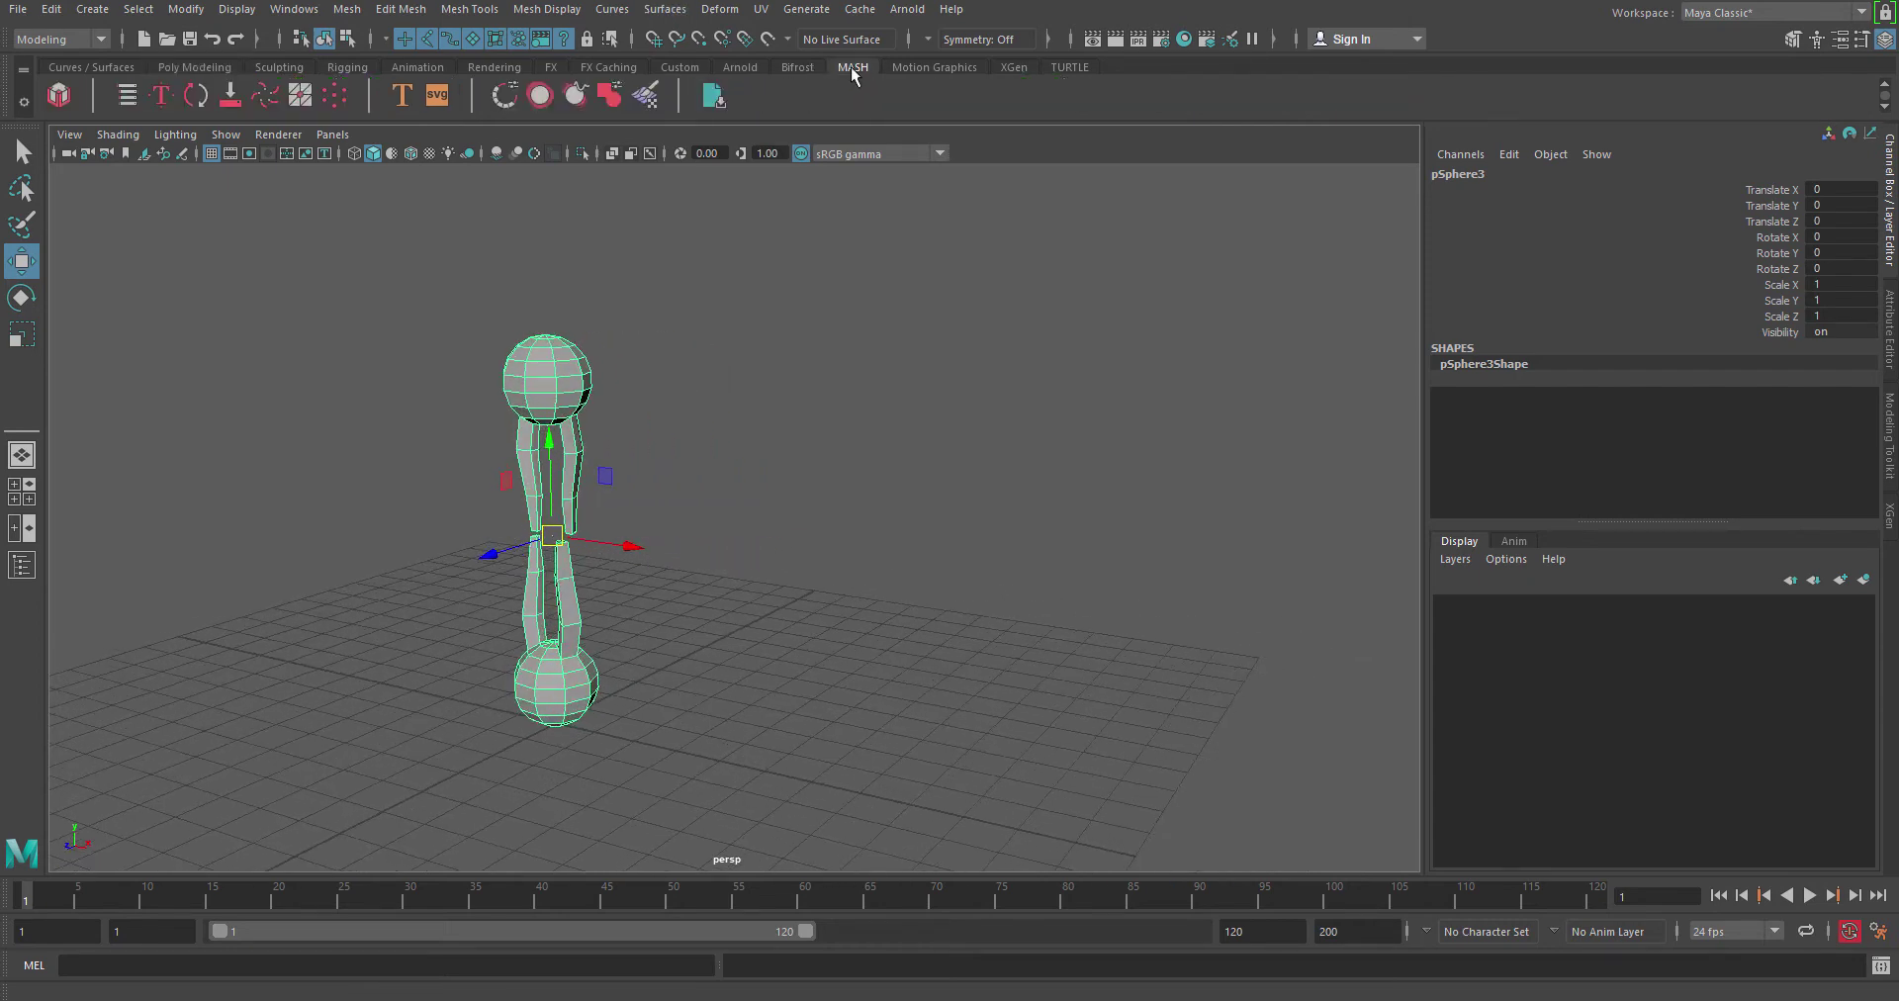
{"action": "left_click", "coordinate": [67, 102]}
{"action": "right_click_drag", "start_coordinate": [1030, 535], "coordinate": [797, 566], "text": "alt"}
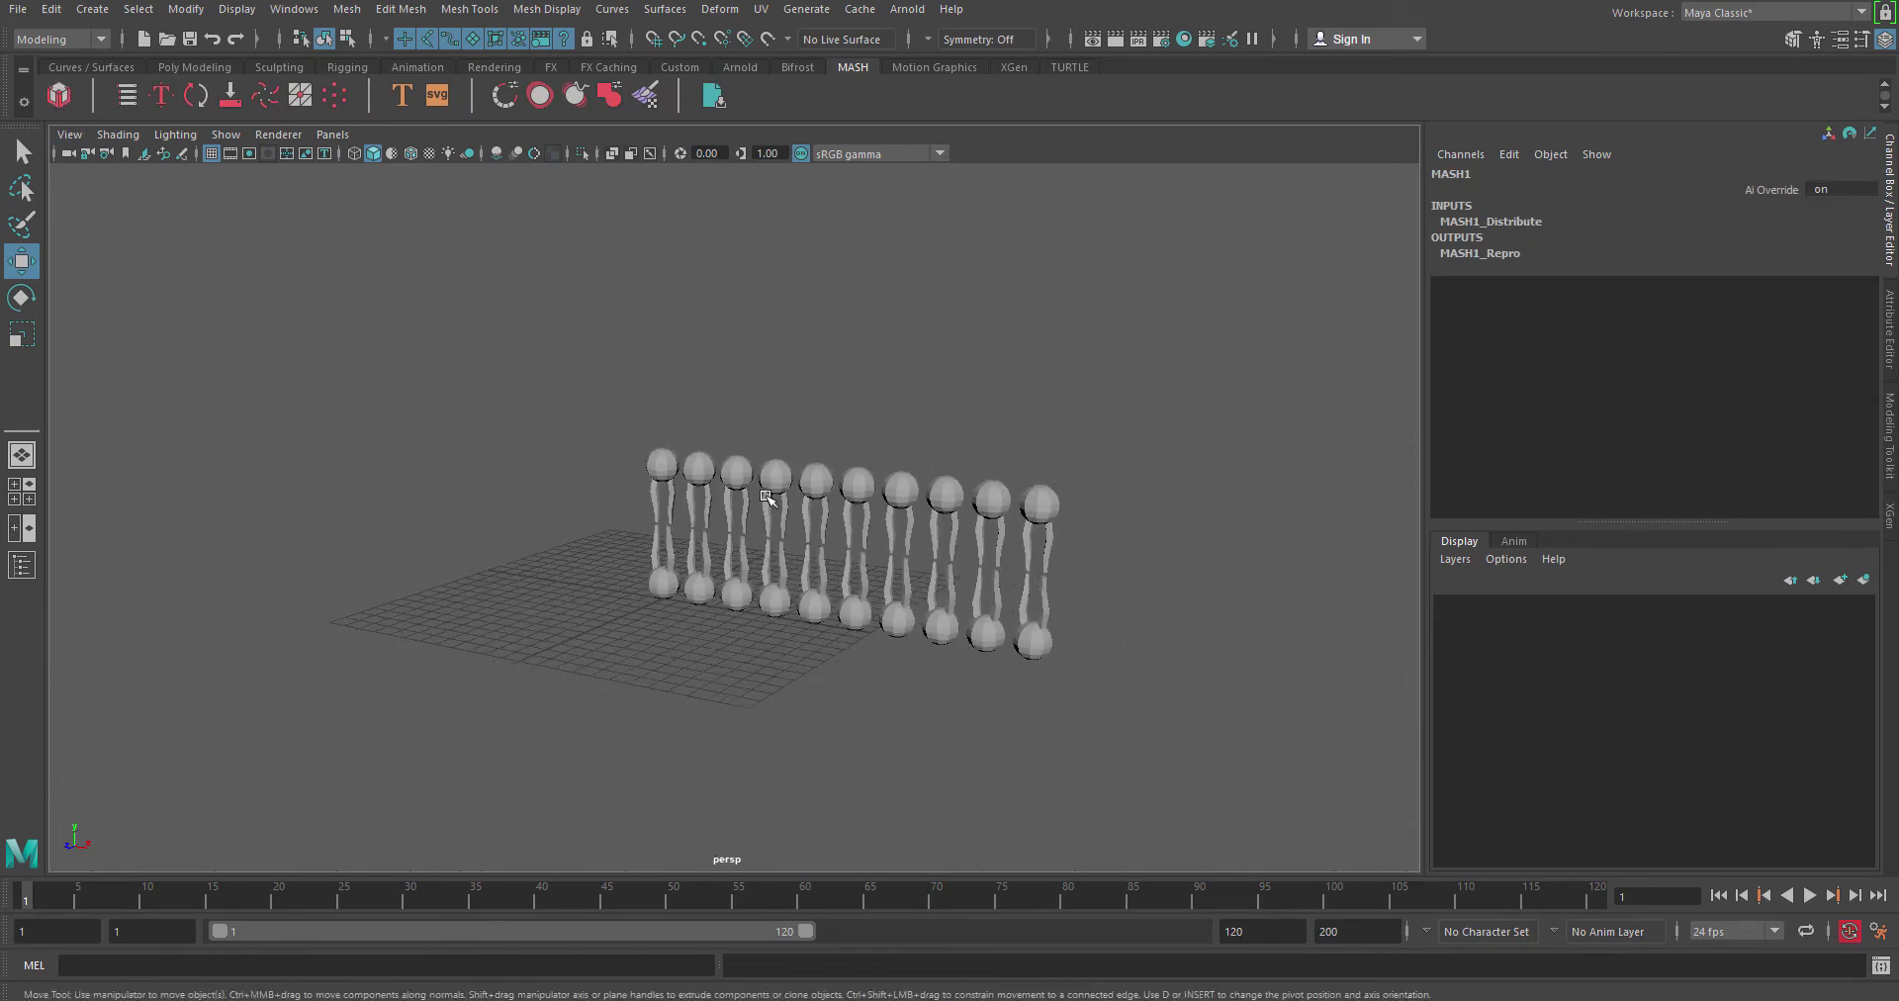
{"action": "middle_click_drag", "start_coordinate": [798, 566], "coordinate": [651, 564], "text": "alt"}
{"action": "left_click_drag", "start_coordinate": [651, 565], "coordinate": [641, 564], "text": "alt"}
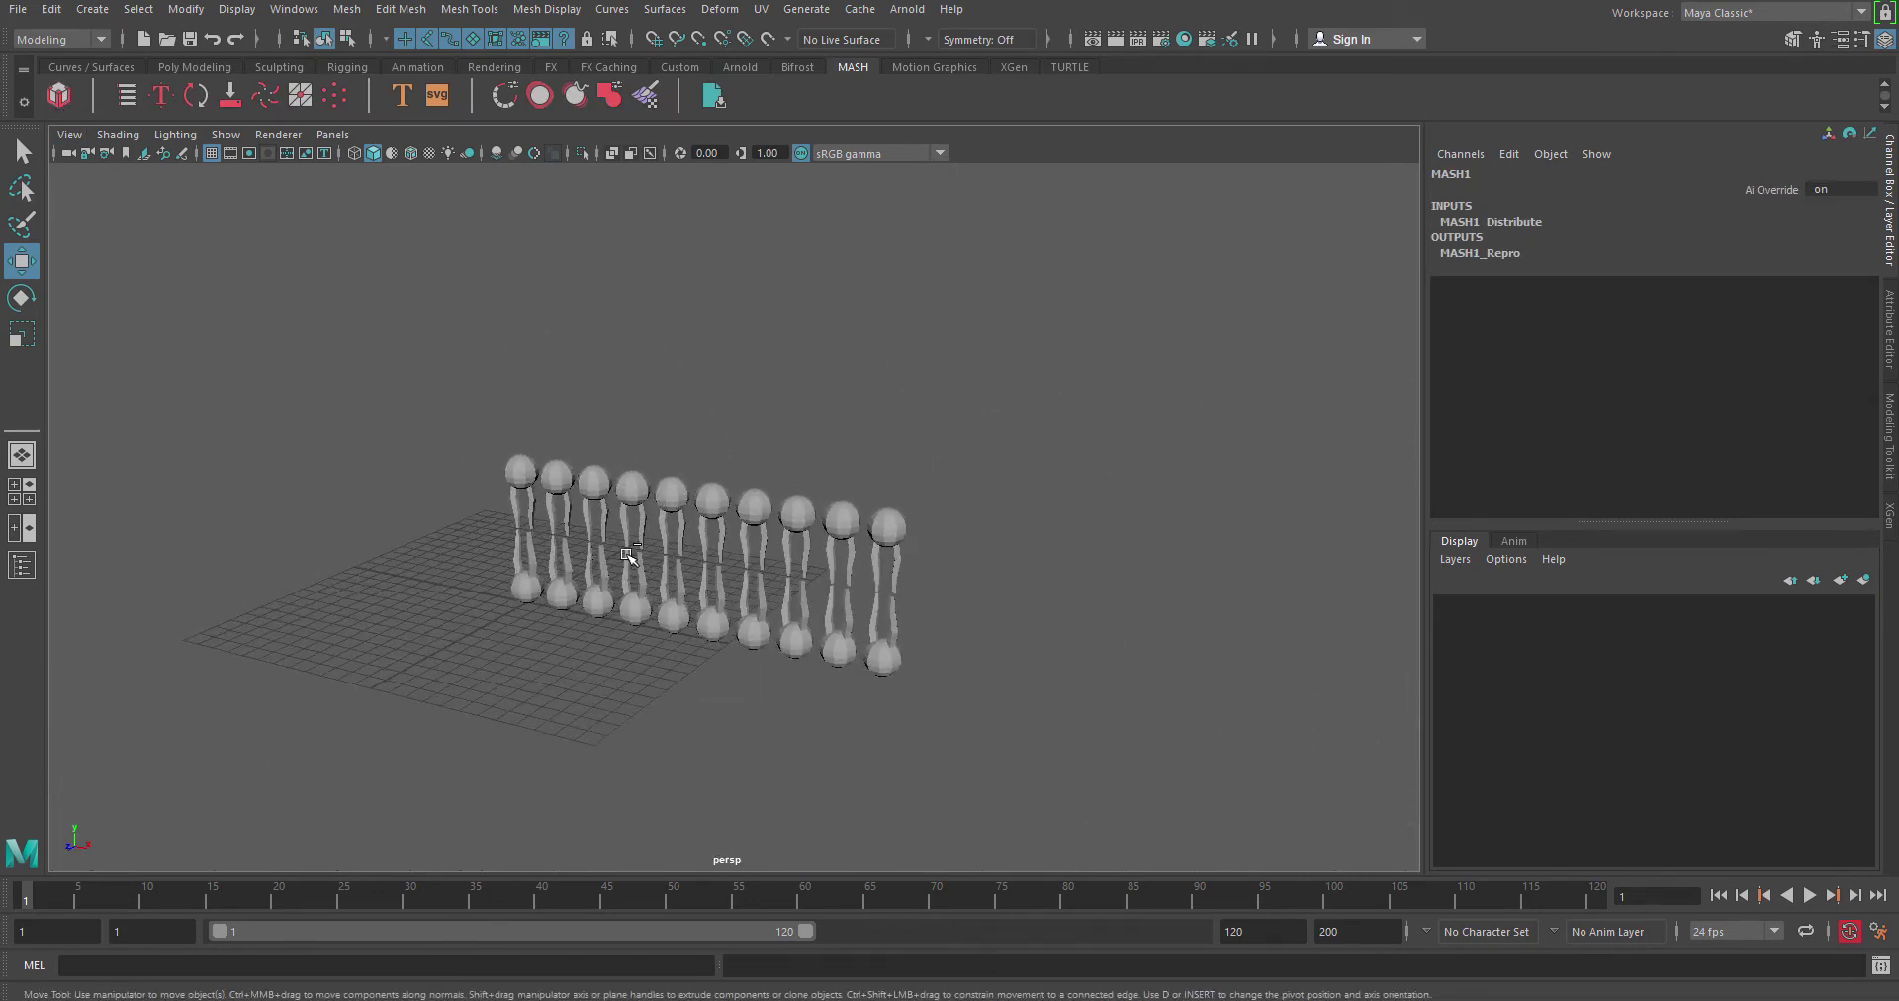
- Set the Number of Points in the MASH network's Distribute node to 15, keeping the linear distribution
{"action": "key", "text": "ctrl+a"}
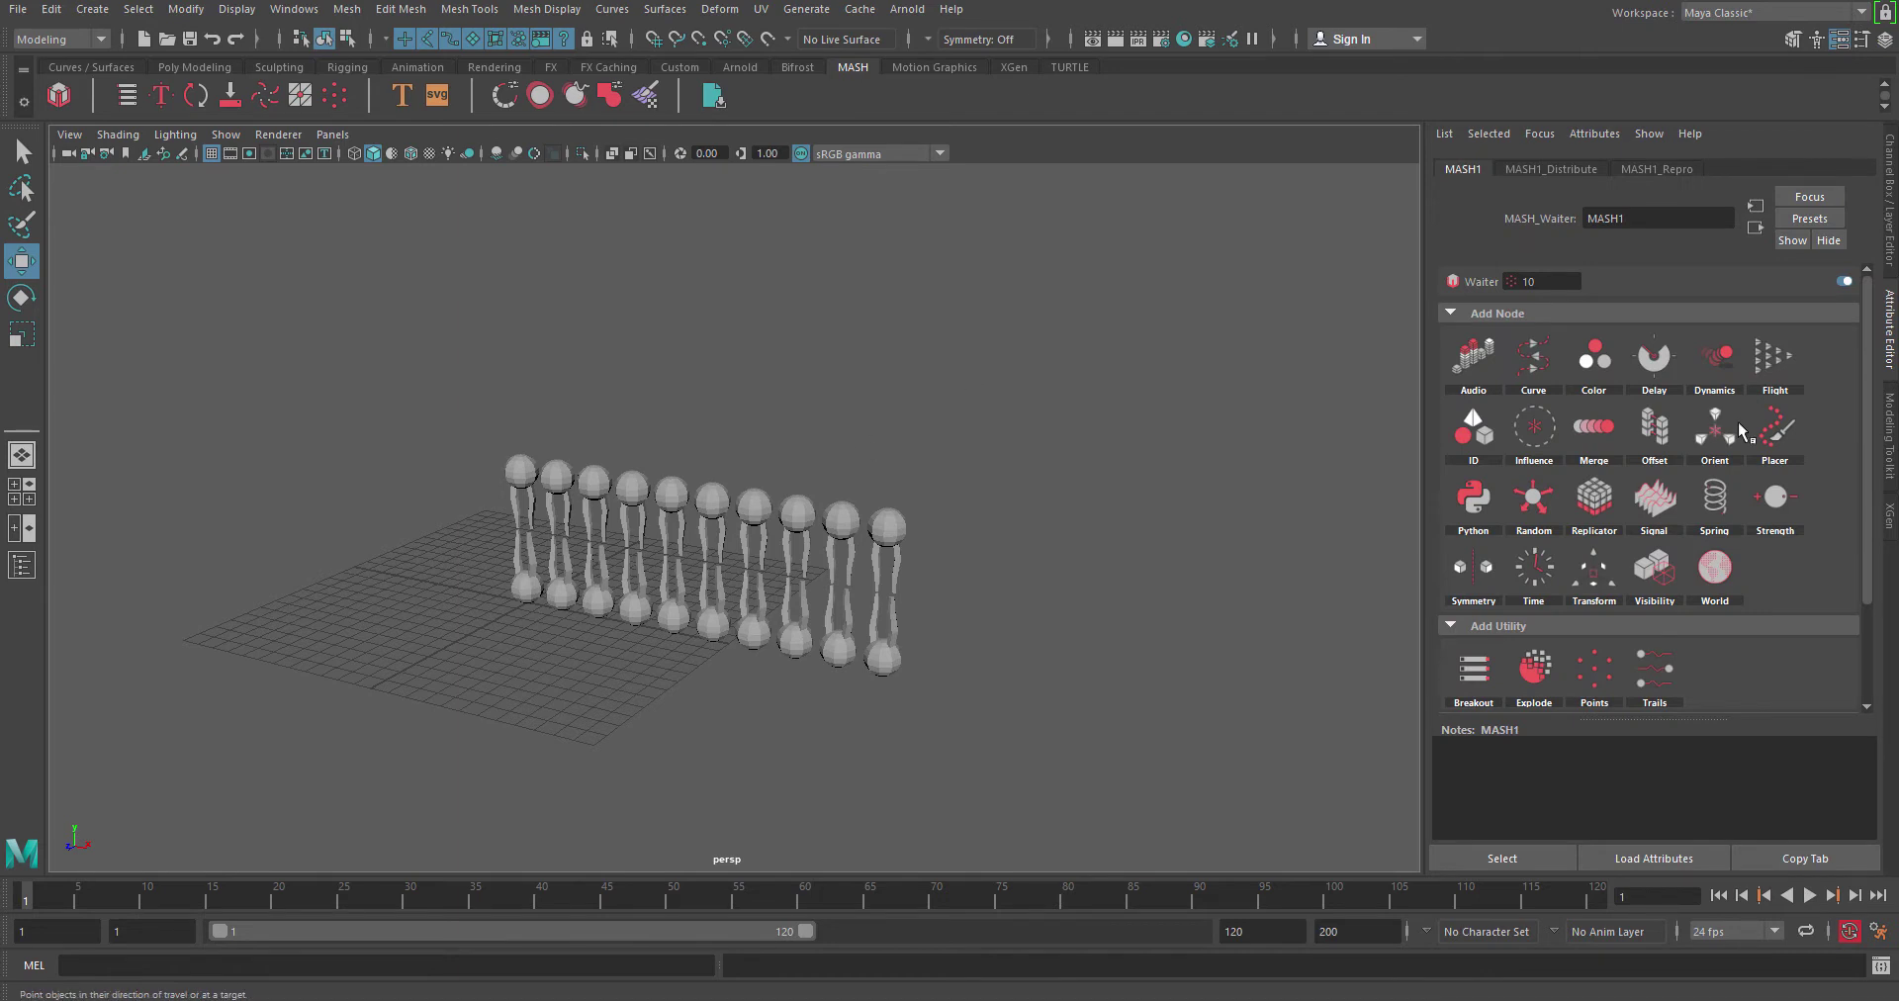
{"action": "middle_click_drag", "start_coordinate": [1124, 530], "coordinate": [1059, 551], "text": "alt"}
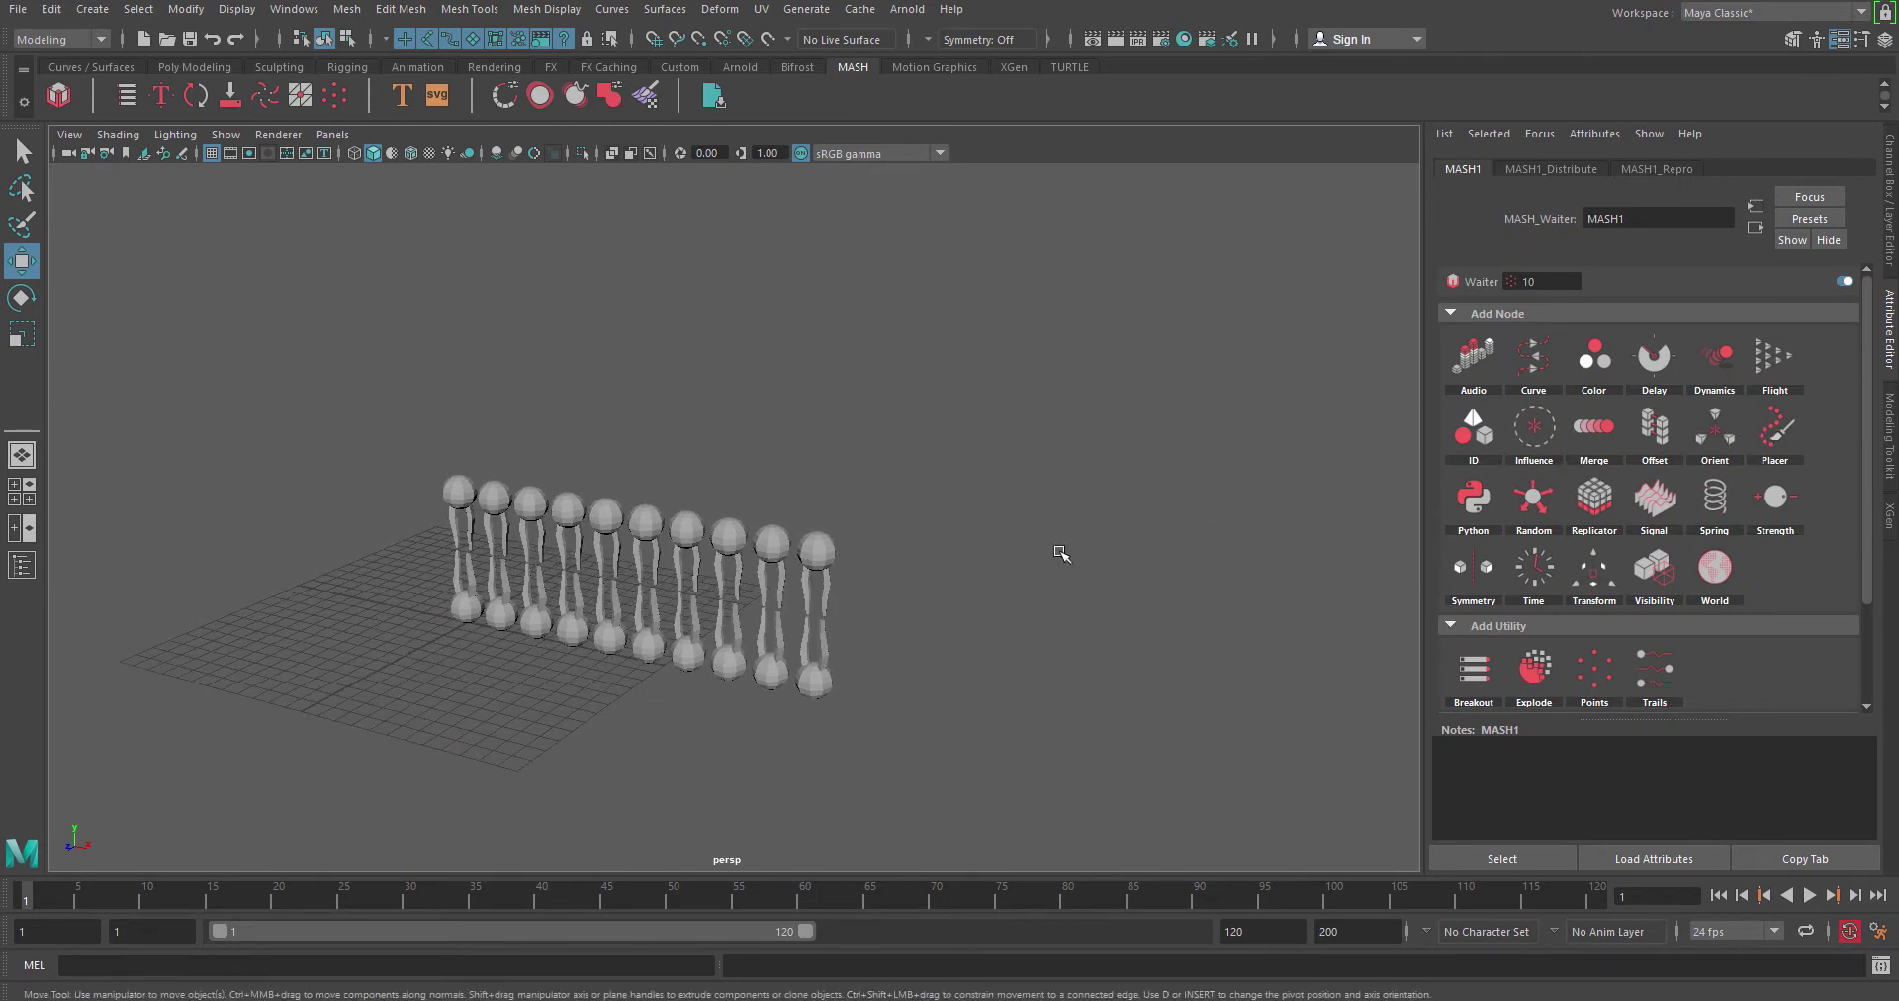
{"action": "left_click_drag", "start_coordinate": [1059, 551], "coordinate": [1055, 569], "text": "alt"}
{"action": "right_click_drag", "start_coordinate": [1026, 603], "coordinate": [1115, 594], "text": "alt"}
{"action": "middle_click_drag", "start_coordinate": [1115, 594], "coordinate": [1115, 556], "text": "alt"}
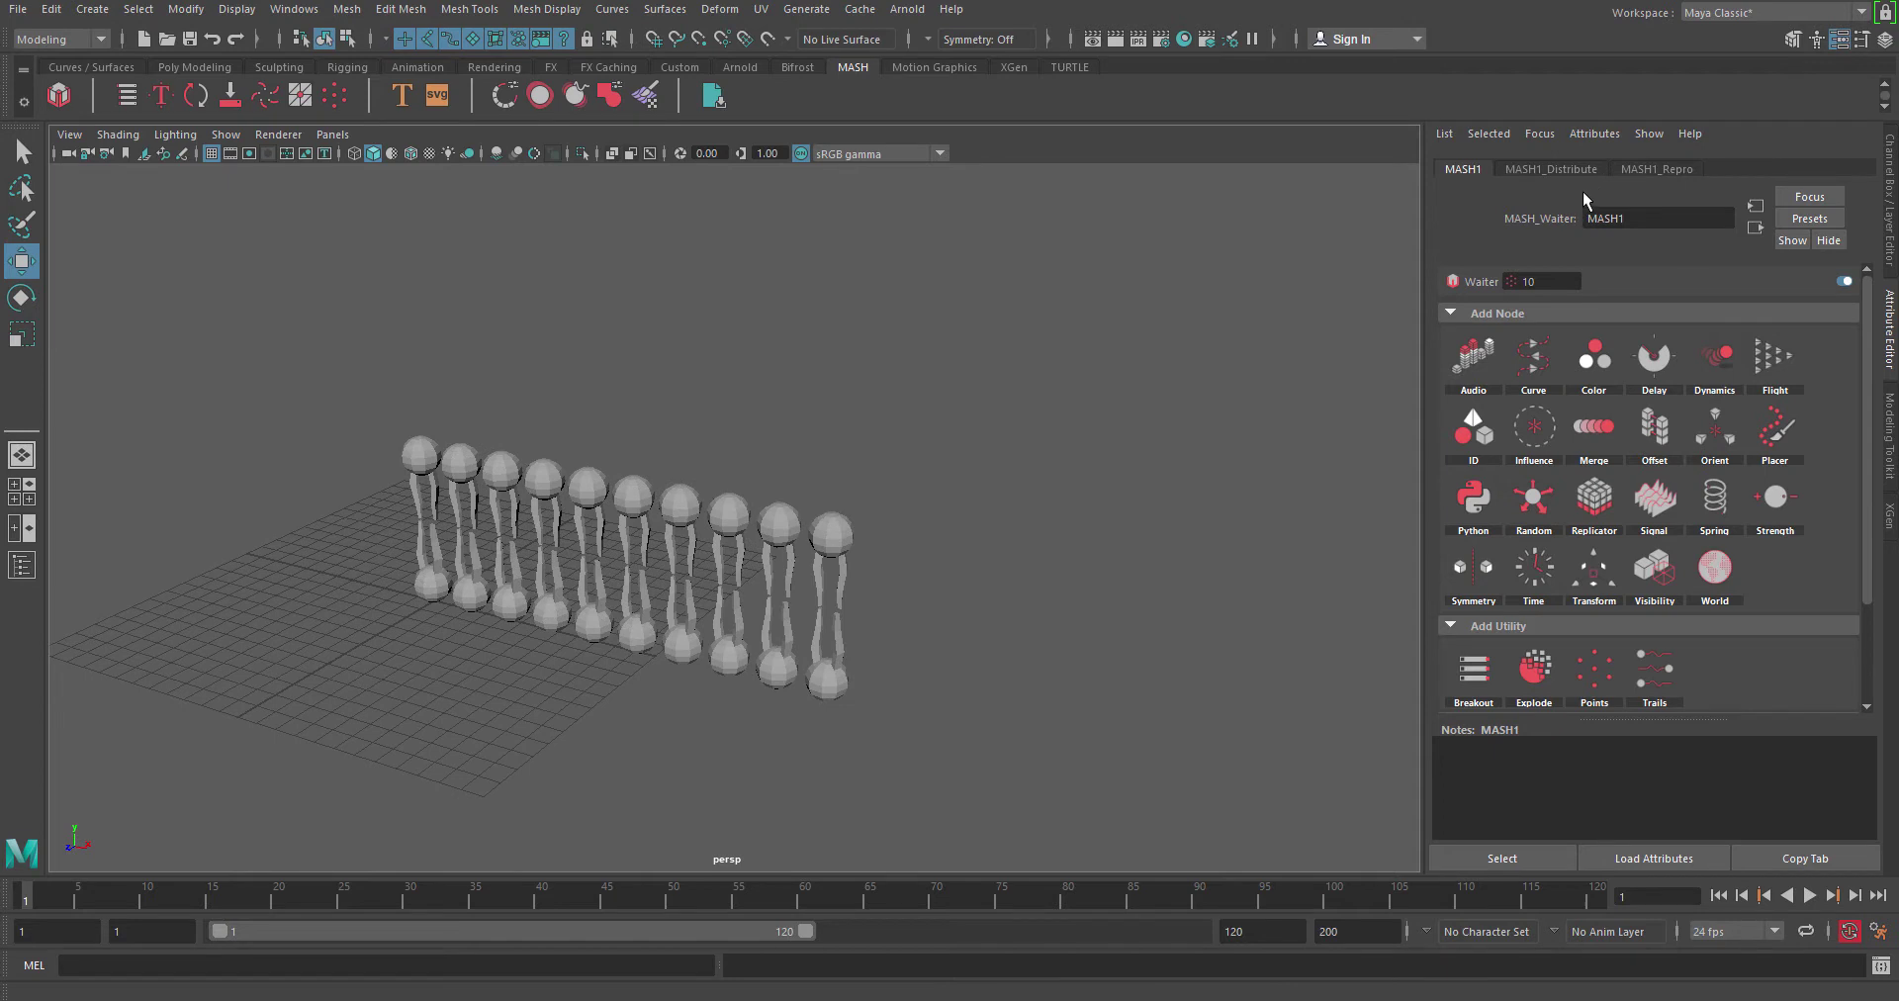
{"action": "left_click", "coordinate": [1635, 170]}
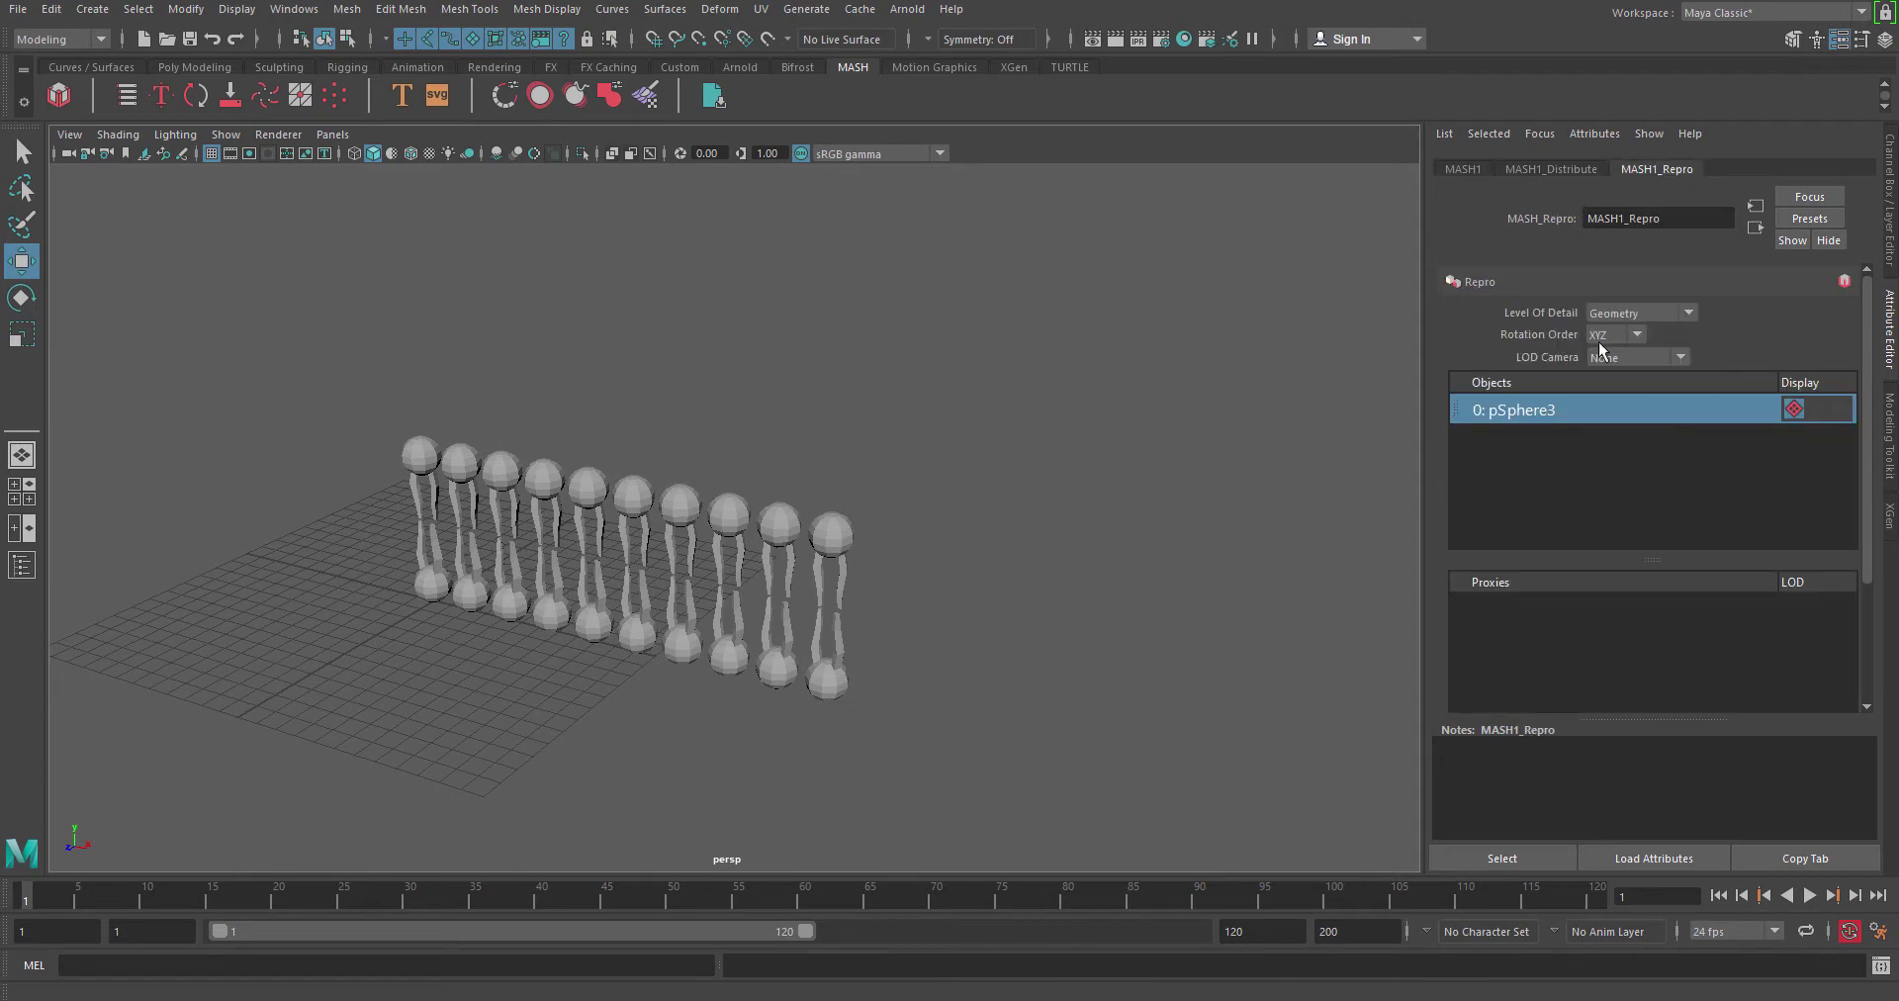
{"action": "left_click", "coordinate": [1565, 170]}
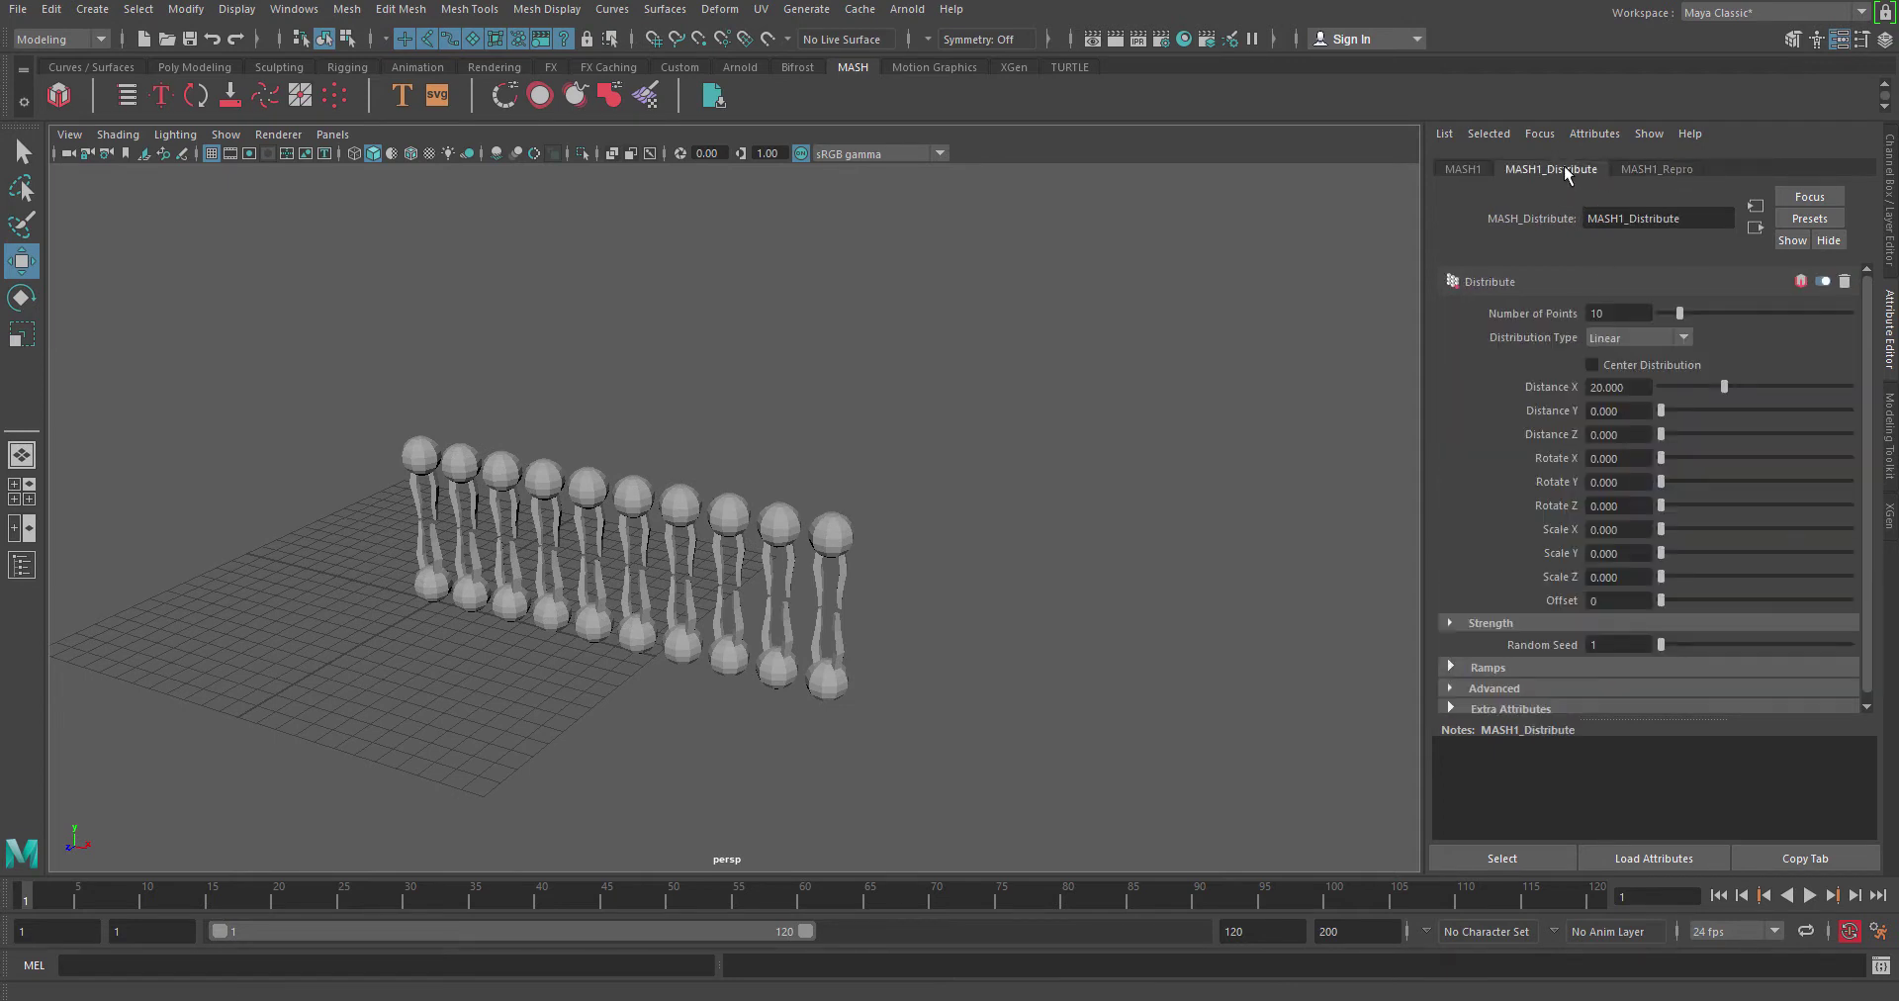
{"action": "left_click", "coordinate": [1624, 309]}
{"action": "key", "text": "BackSpace"}
{"action": "type", "text": "5"}
{"action": "key", "text": "Return"}
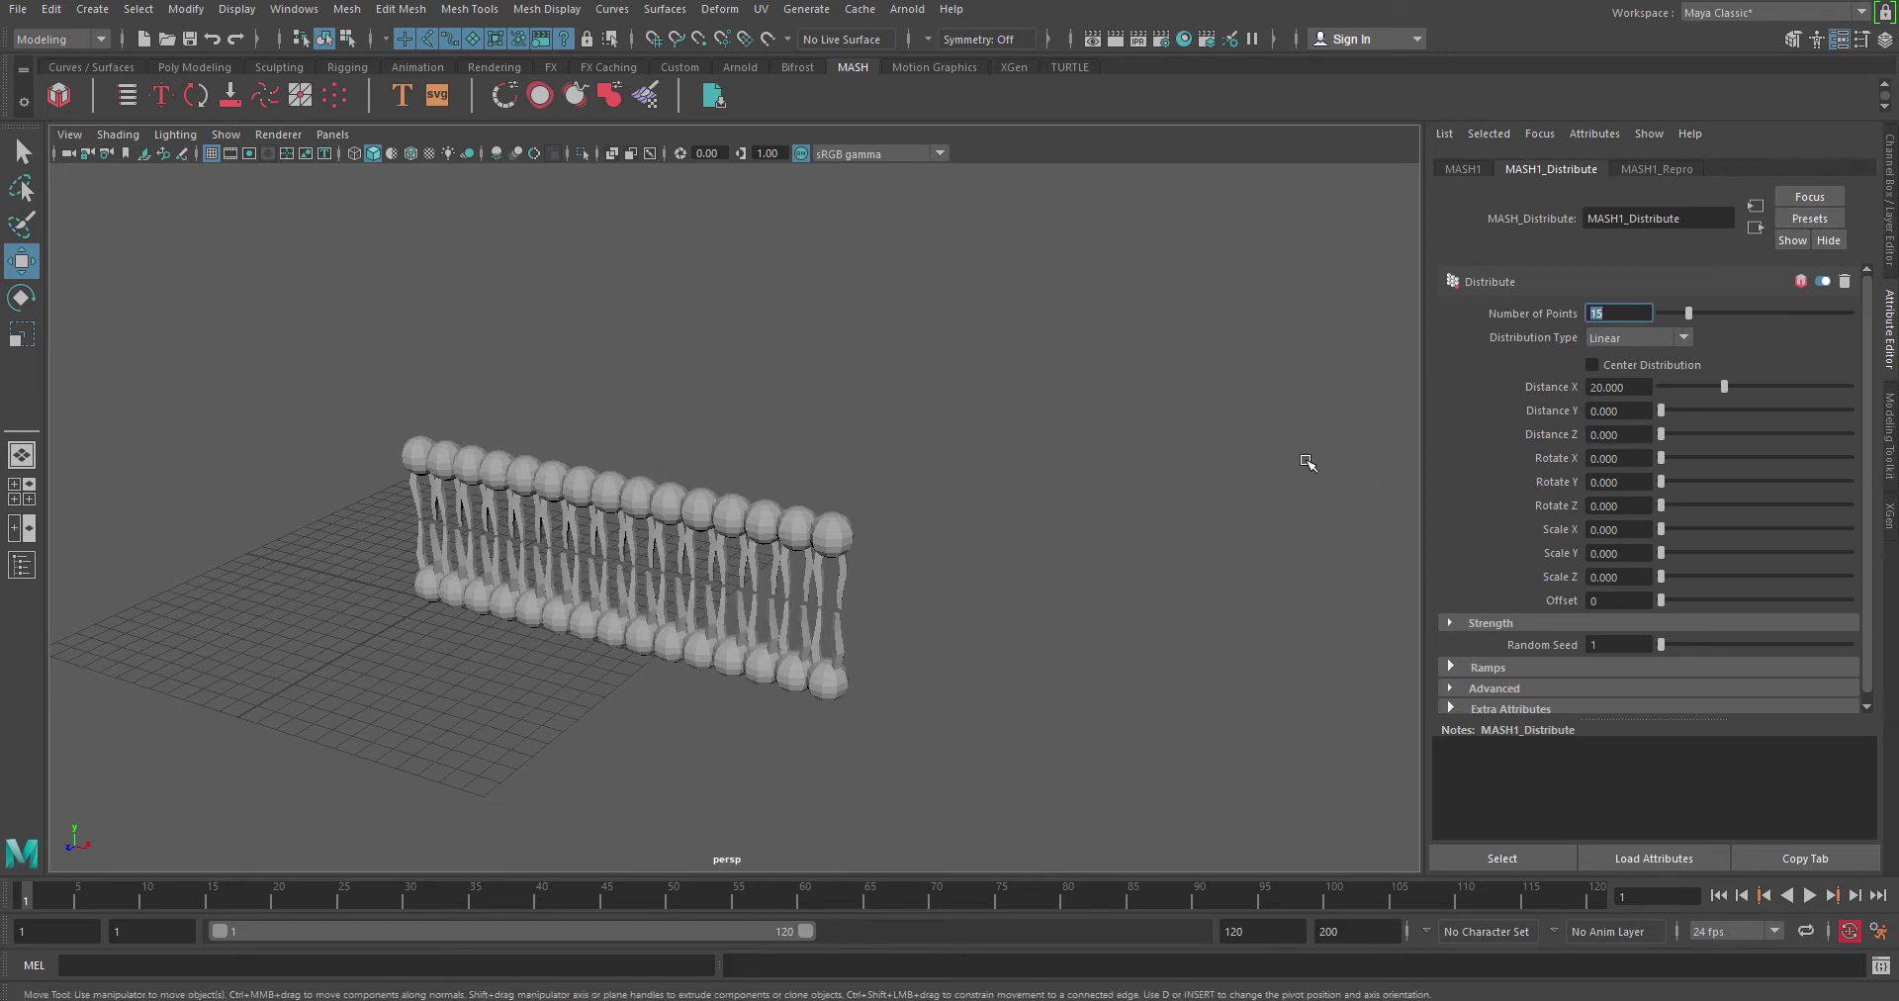
{"action": "left_click_drag", "start_coordinate": [797, 458], "coordinate": [653, 462], "text": "alt"}
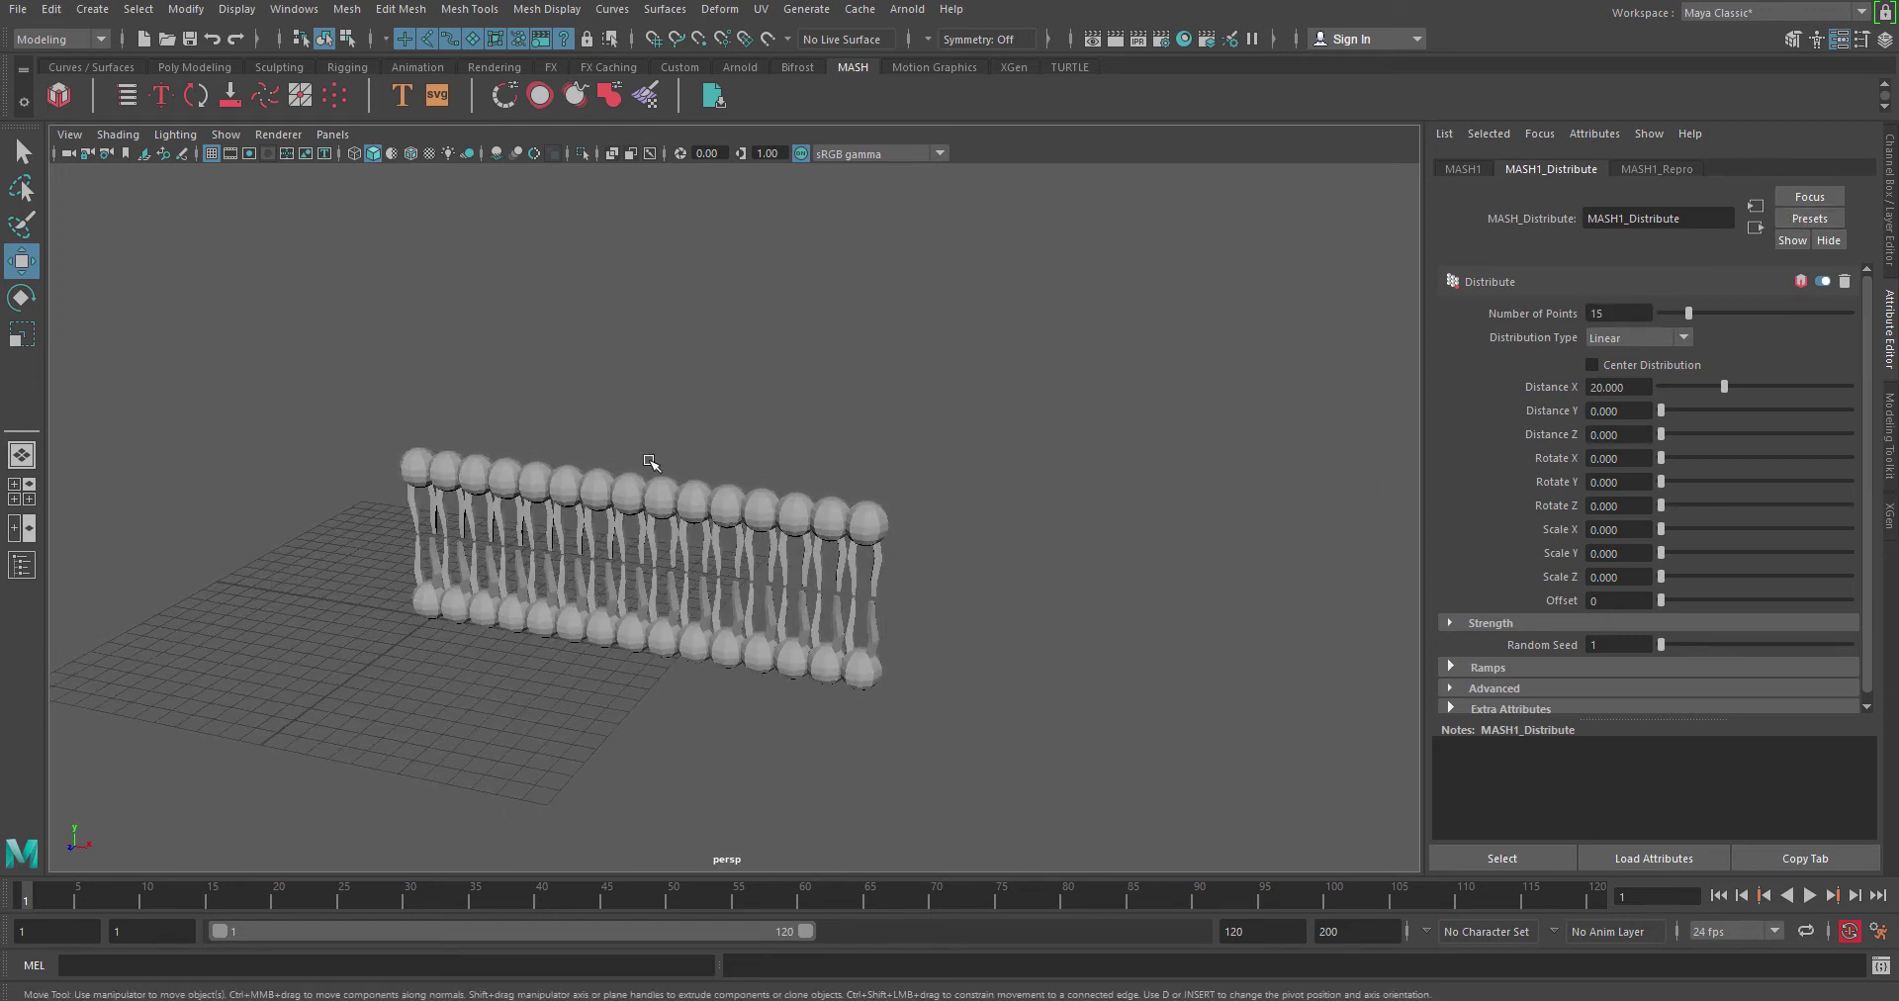
- Add a Replicator node to the MASH network and raise its Replicants to 11
{"action": "left_click", "coordinate": [1465, 168]}
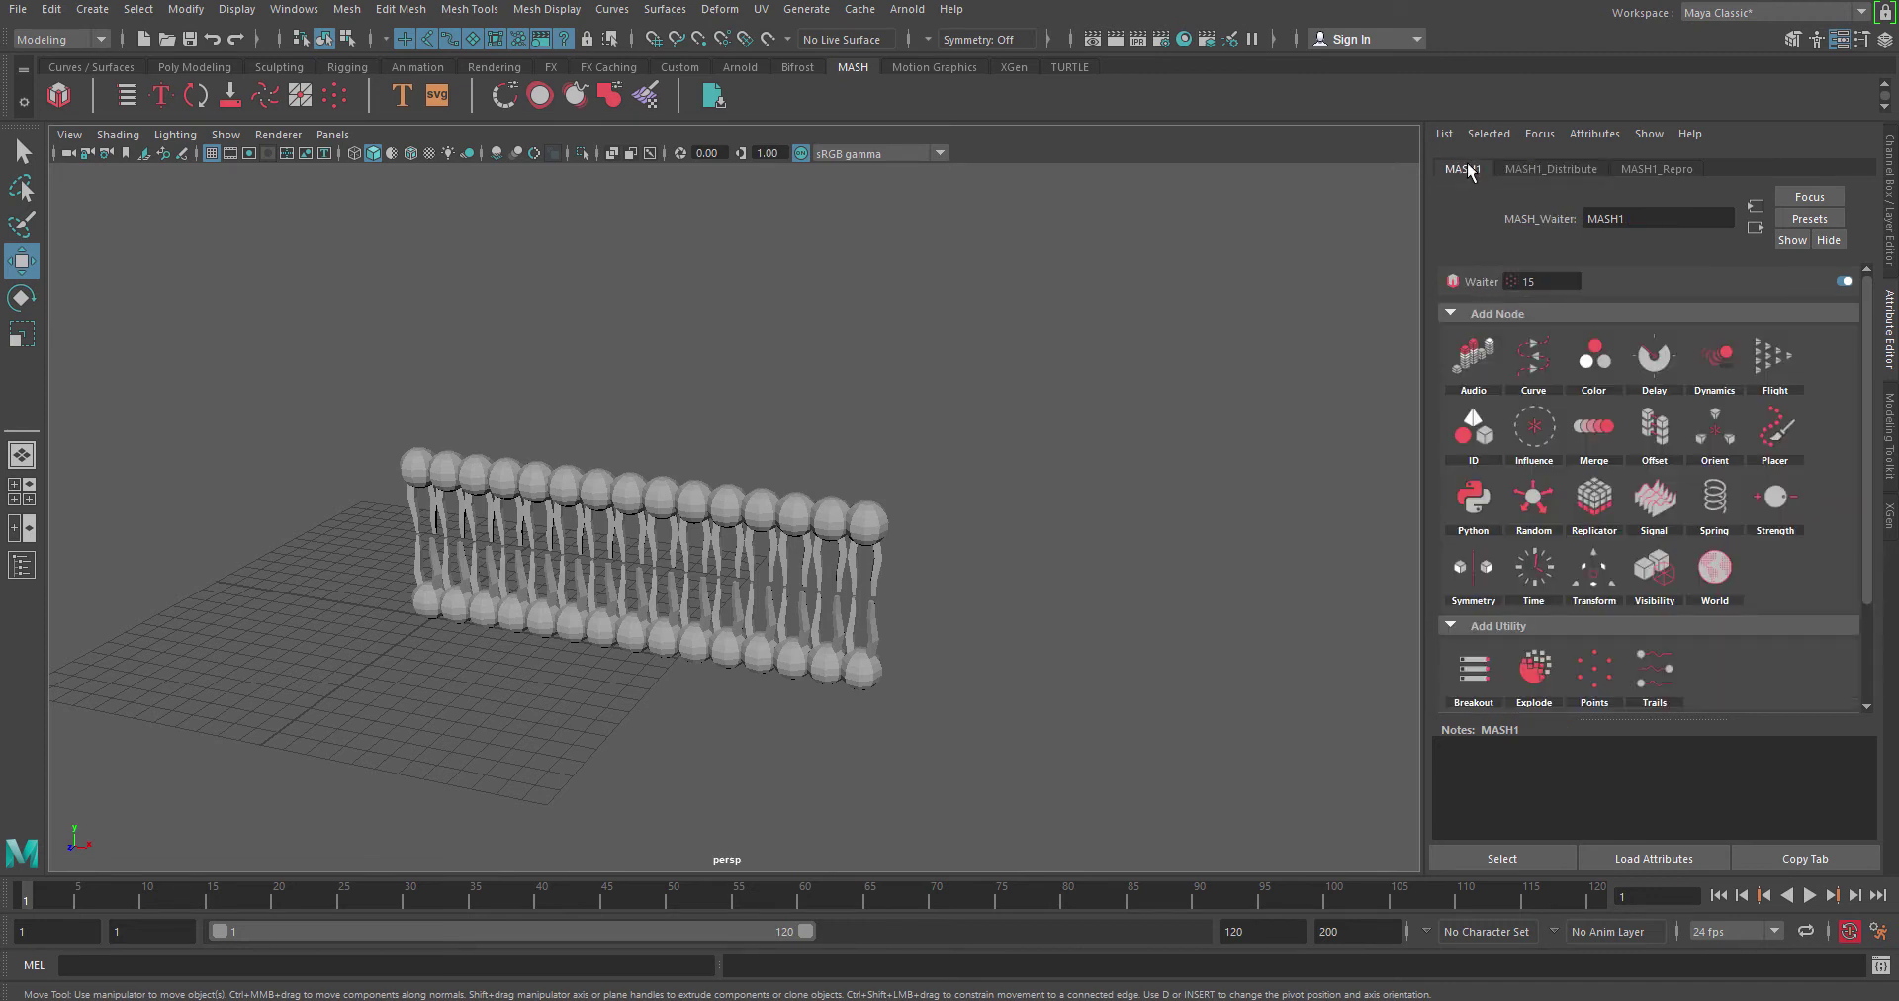
{"action": "right_click", "coordinate": [1614, 504]}
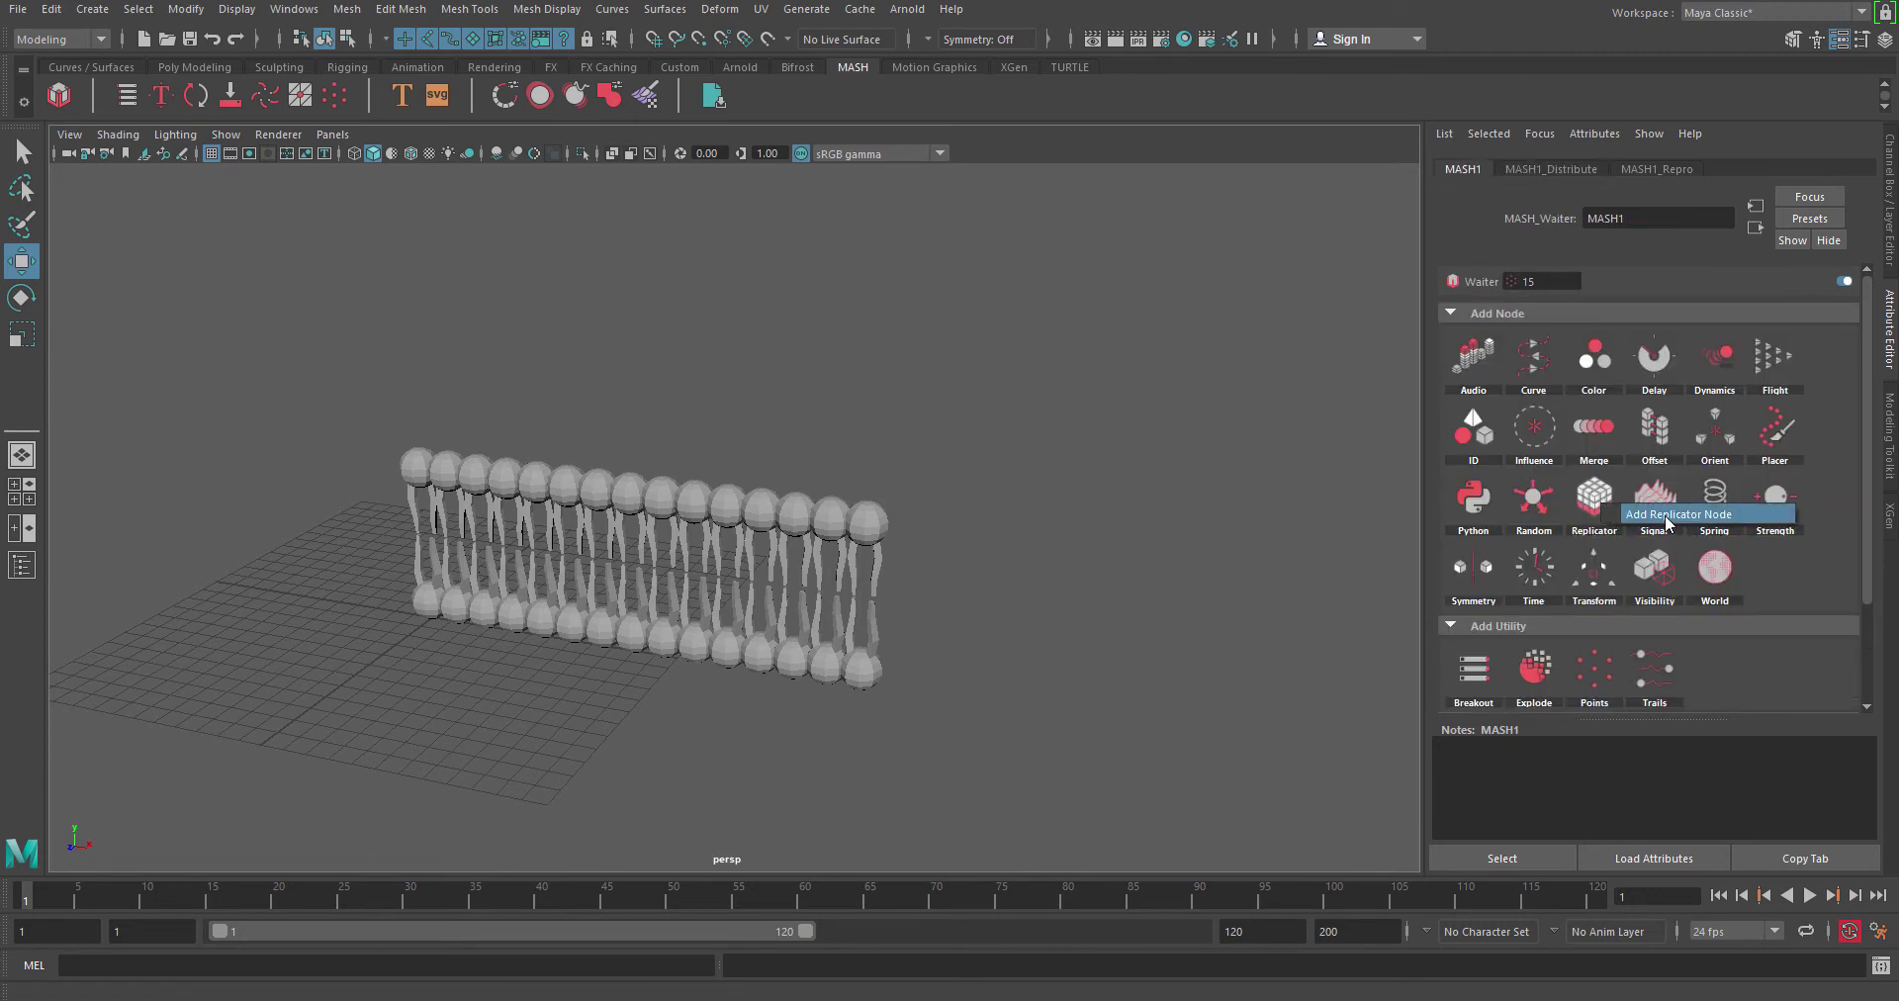
{"action": "left_click", "coordinate": [1666, 515]}
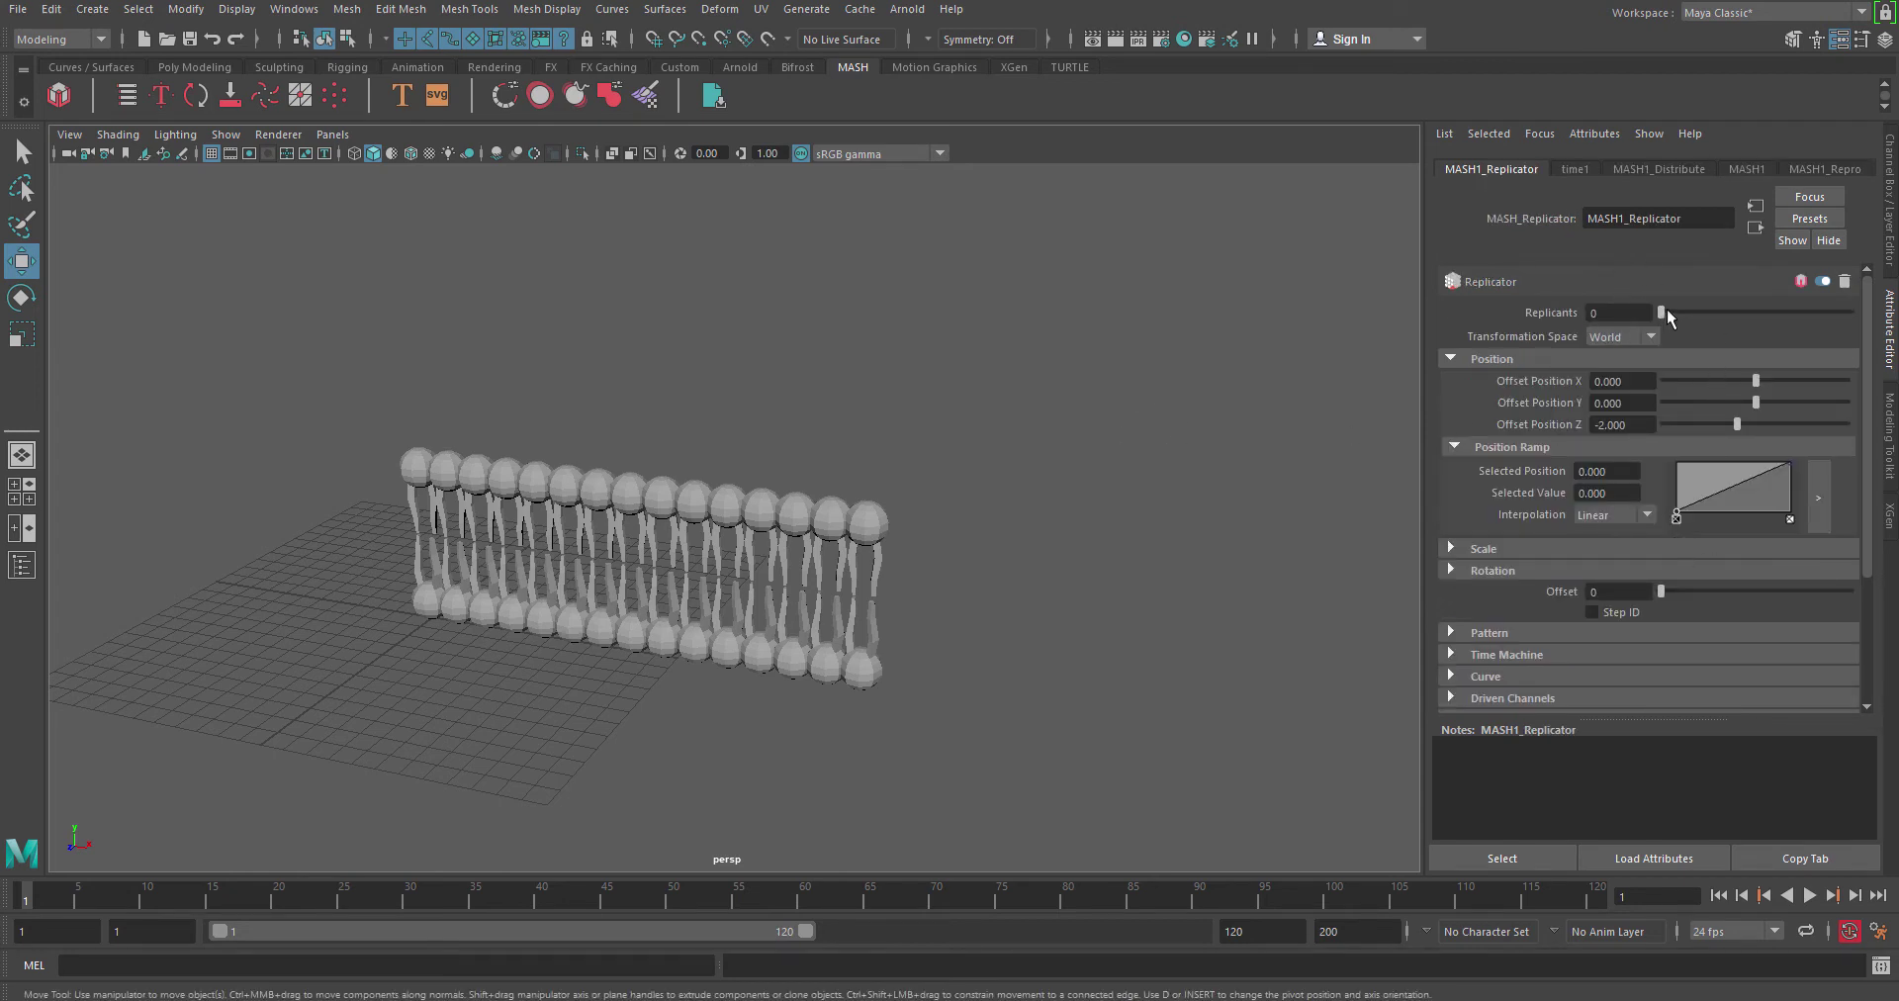
{"action": "left_click_drag", "start_coordinate": [1668, 315], "coordinate": [1682, 317]}
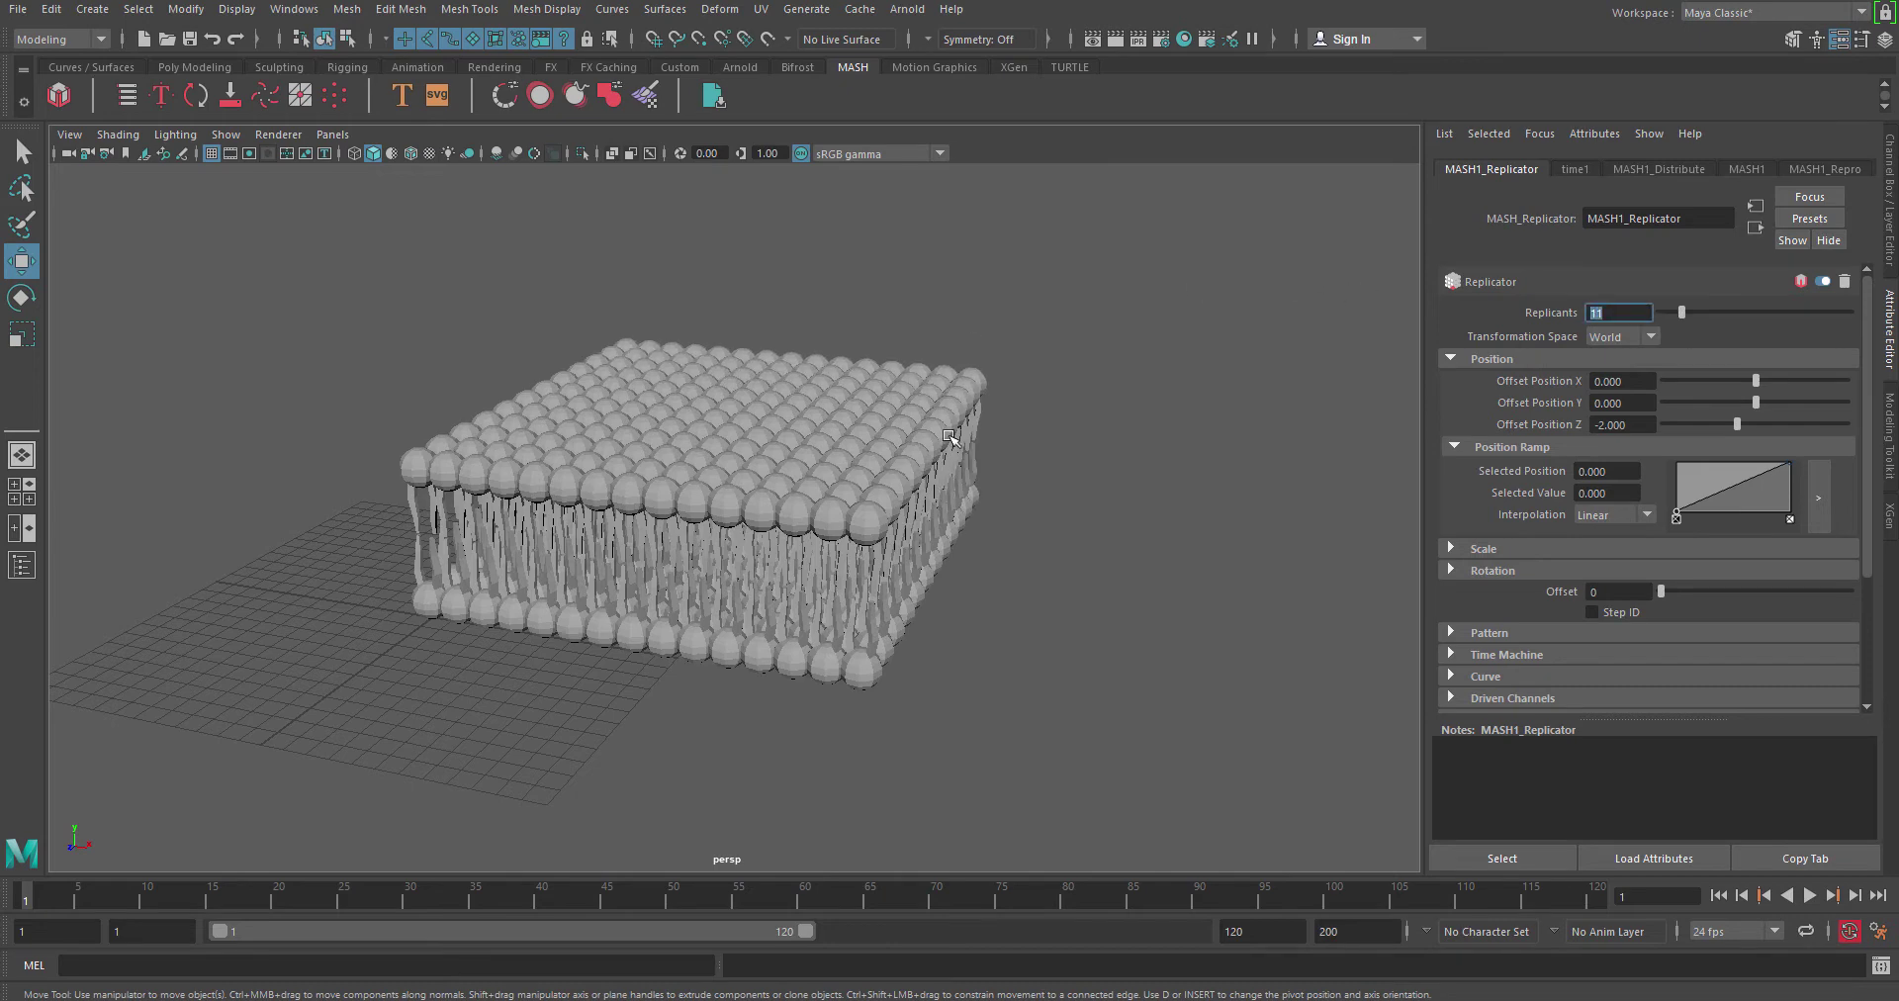
{"action": "left_click_drag", "start_coordinate": [947, 435], "coordinate": [732, 440], "text": "alt"}
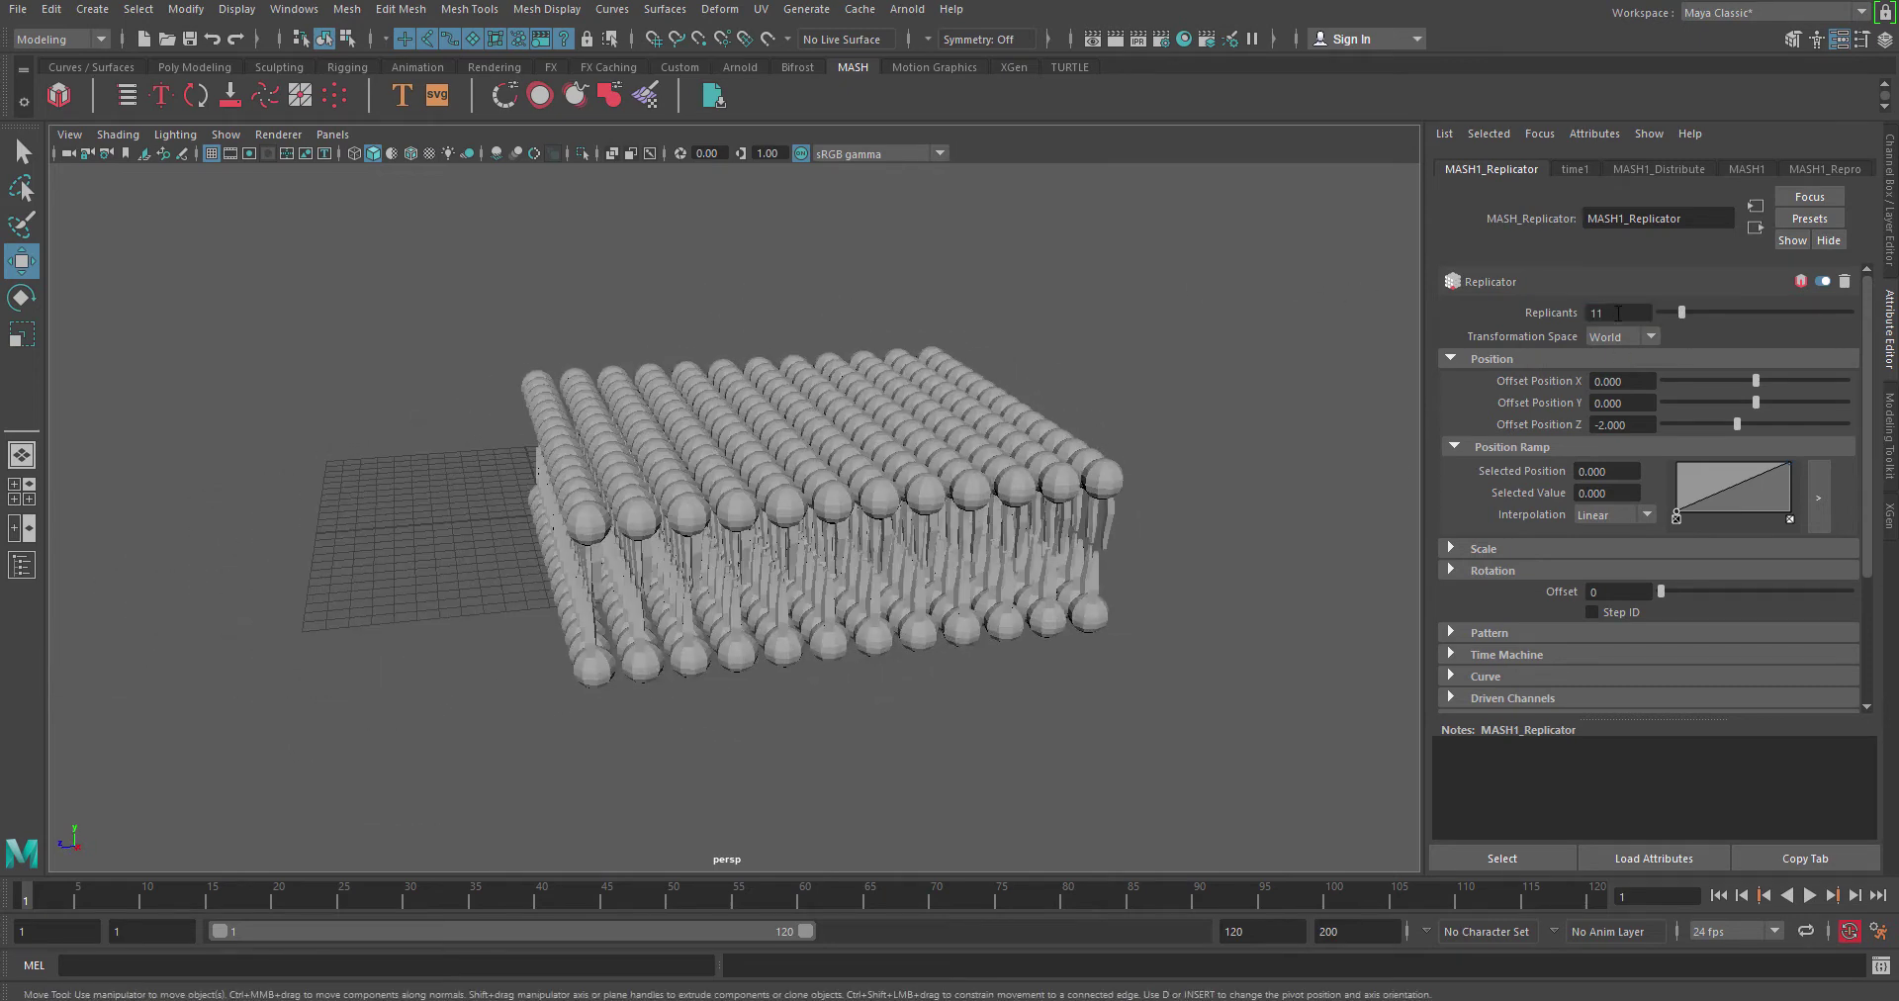
- Set the Replicator's Replicants to 20 to extend the phospholipid sheet
{"action": "double_click", "coordinate": [1619, 313]}
{"action": "type", "text": "20"}
{"action": "key", "text": "Return"}
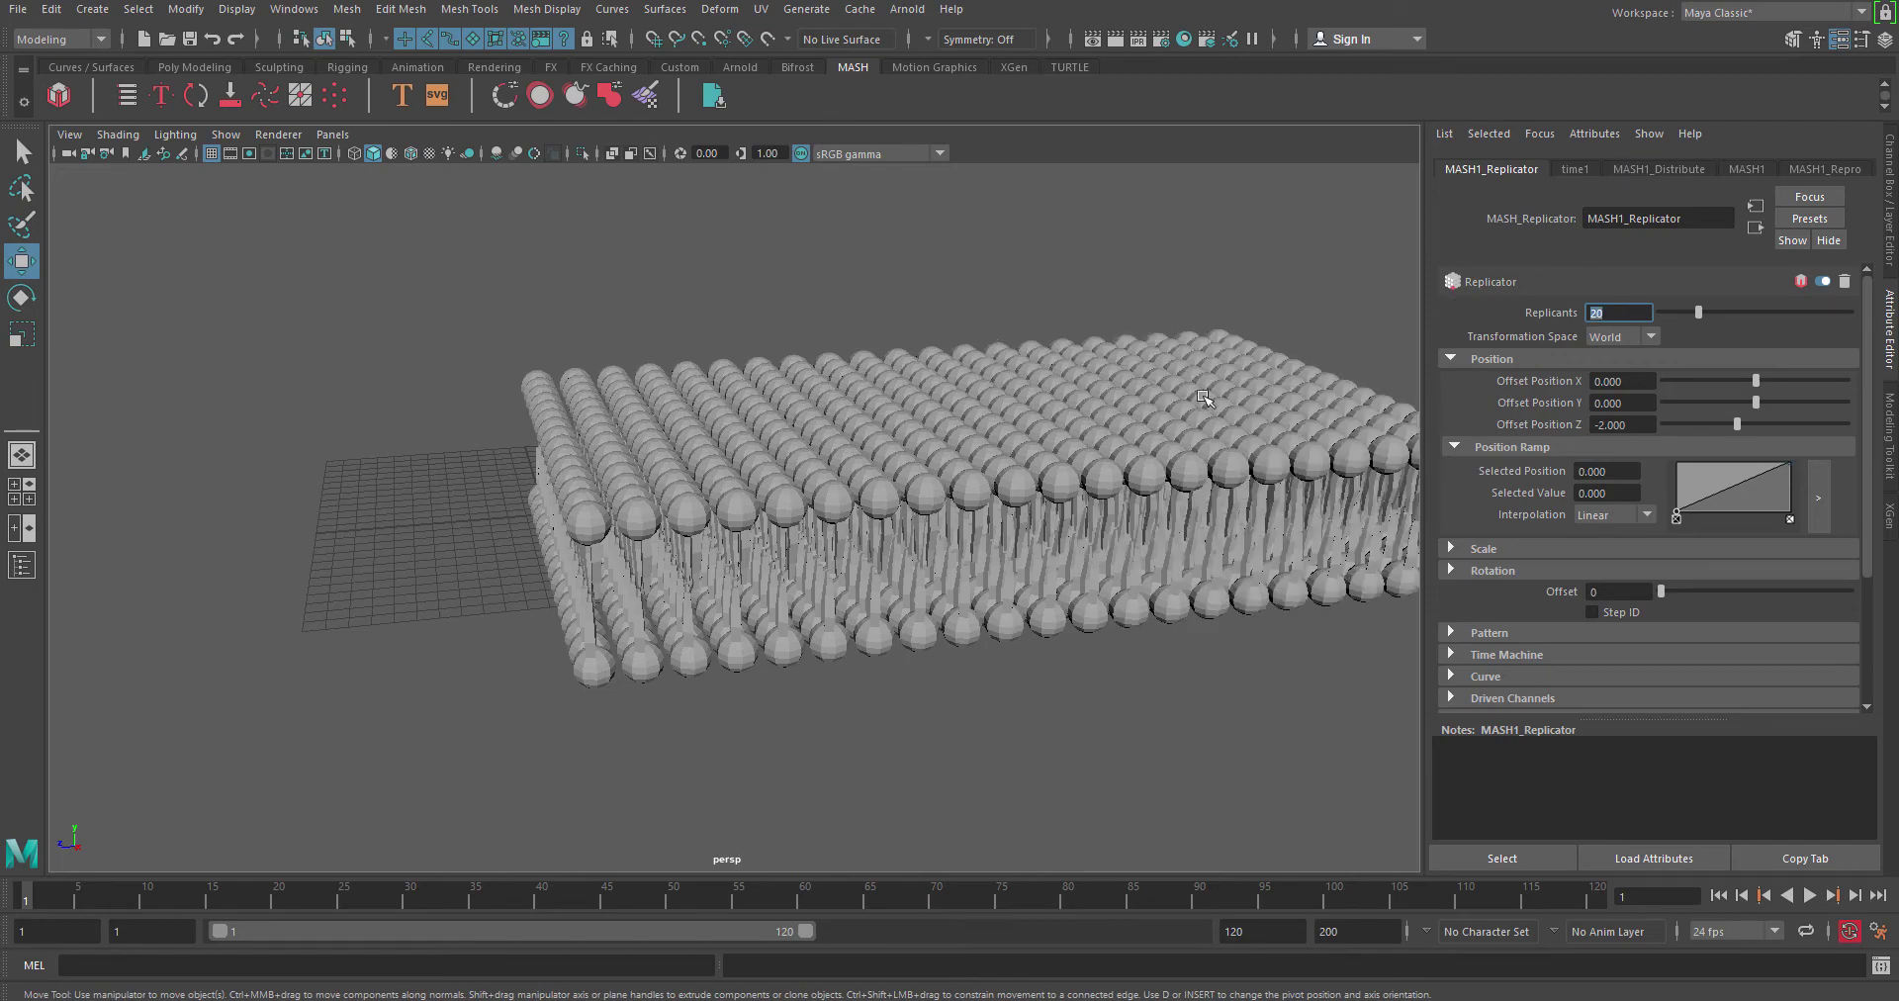
{"action": "left_click_drag", "start_coordinate": [1204, 397], "coordinate": [945, 533], "text": "alt"}
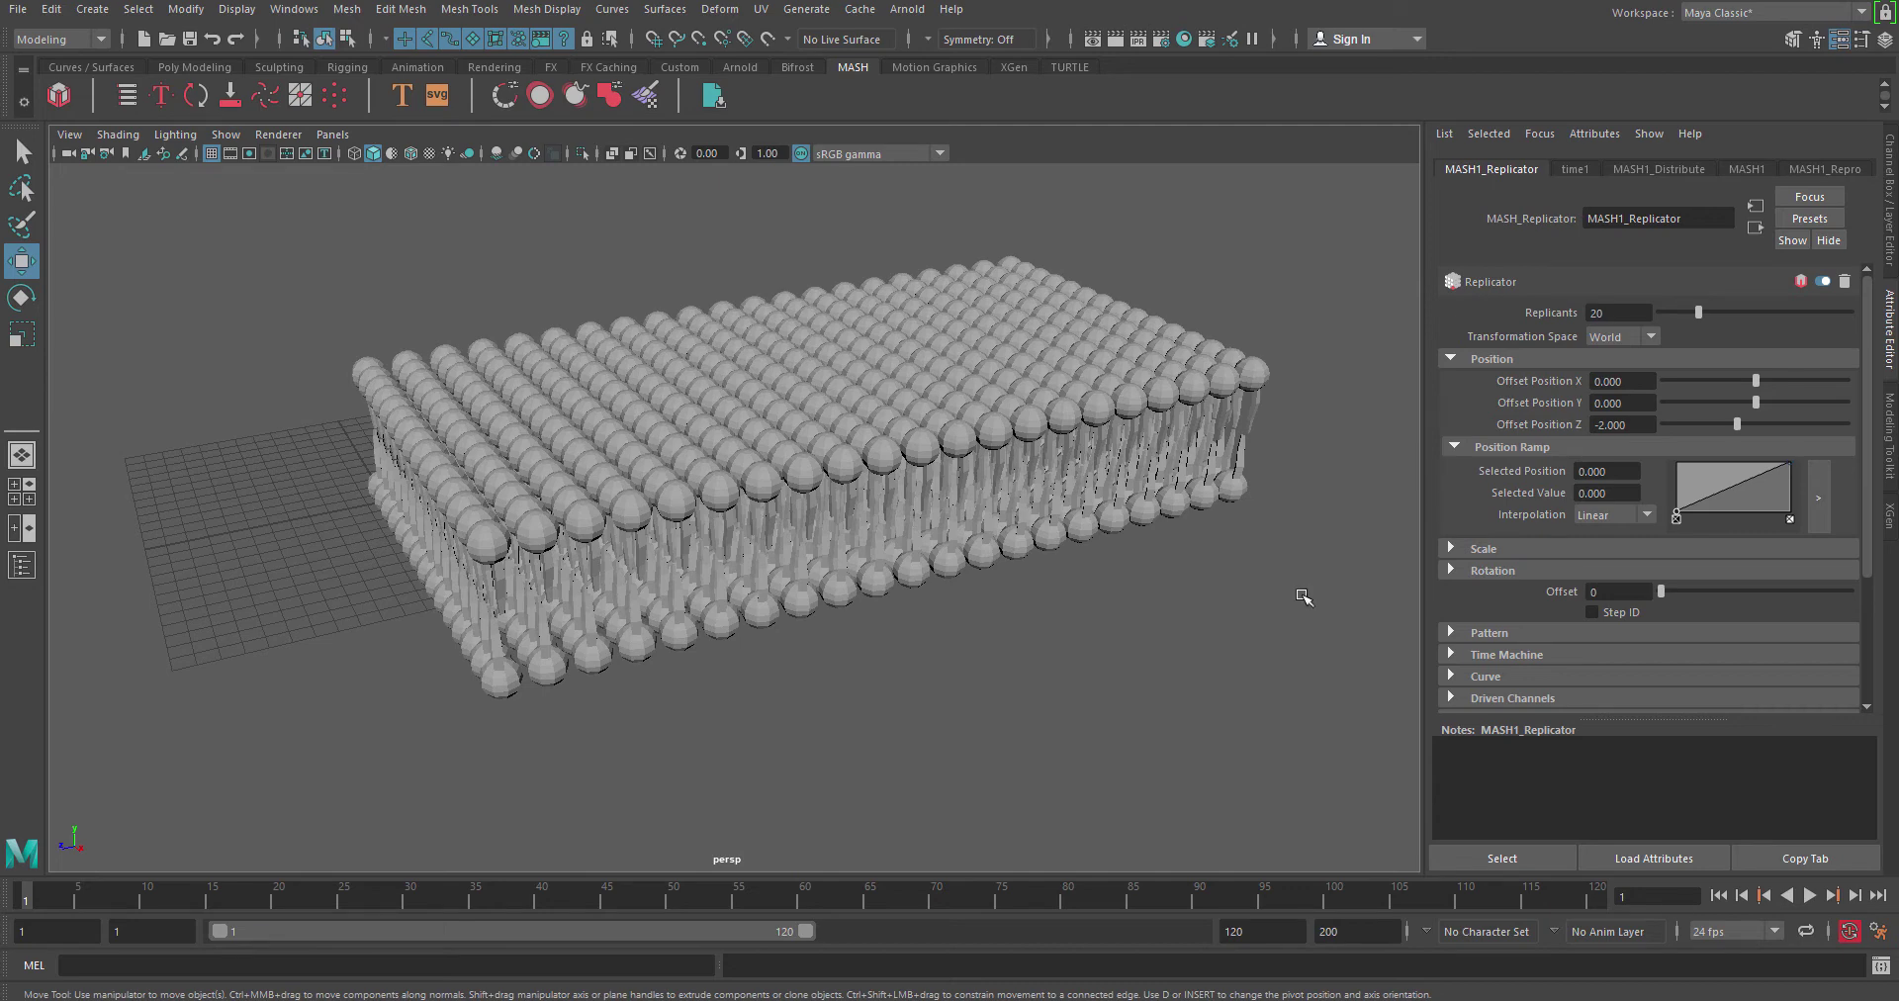
{"action": "left_click_drag", "start_coordinate": [657, 657], "coordinate": [674, 633], "text": "alt"}
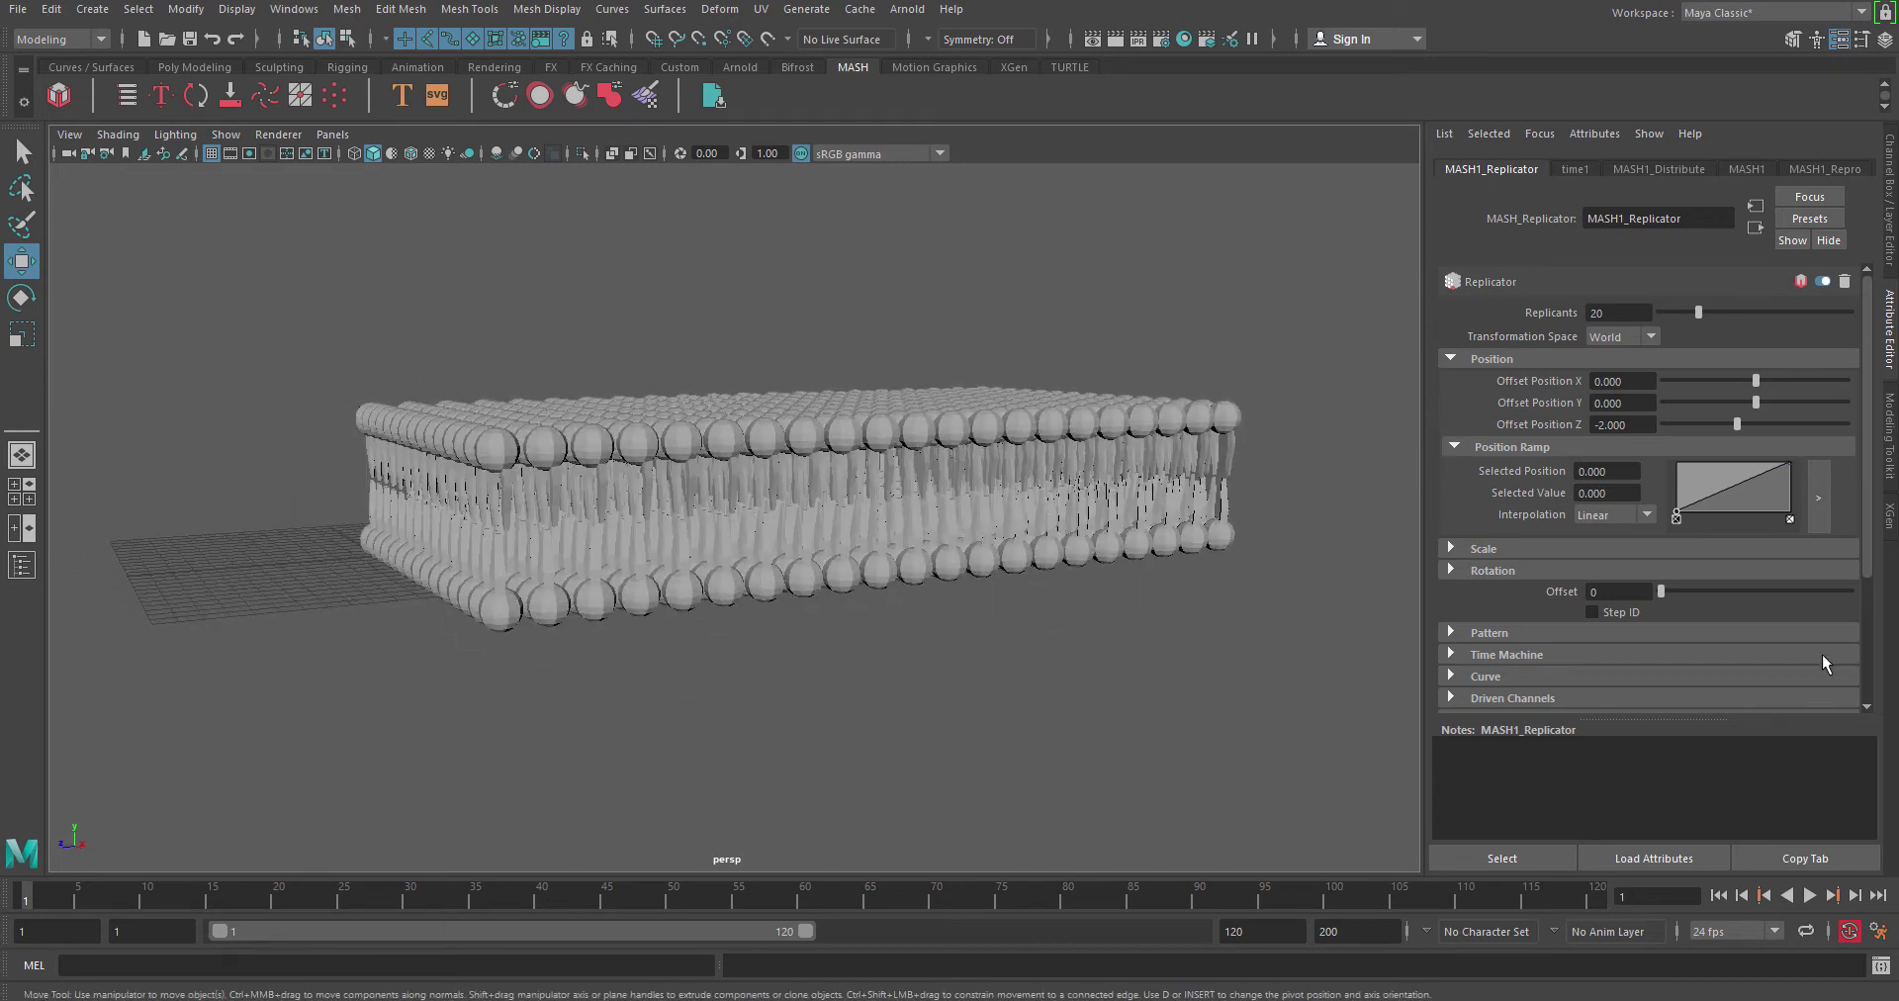
- Try a higher Offset value on the Replicator node and undo it
{"action": "left_click_drag", "start_coordinate": [1666, 591], "coordinate": [1682, 590]}
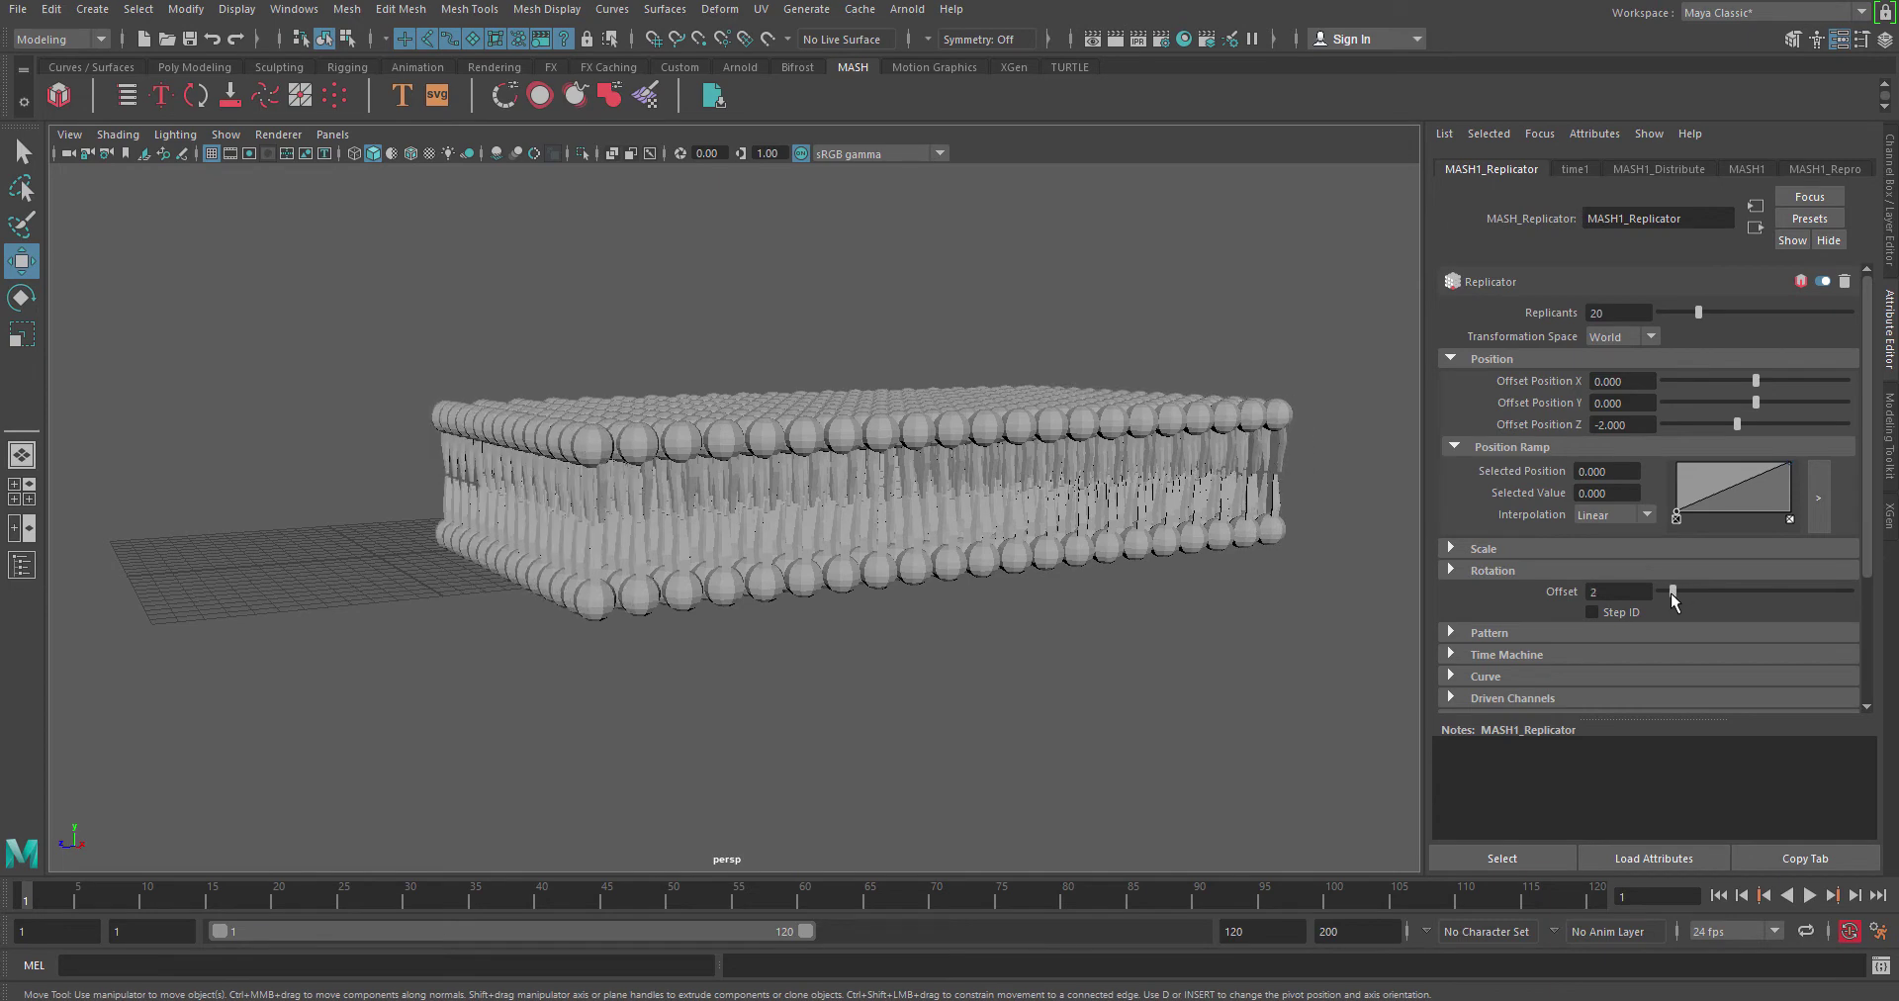
{"action": "key", "text": "ctrl+z"}
{"action": "left_click_drag", "start_coordinate": [870, 636], "coordinate": [930, 645], "text": "alt"}
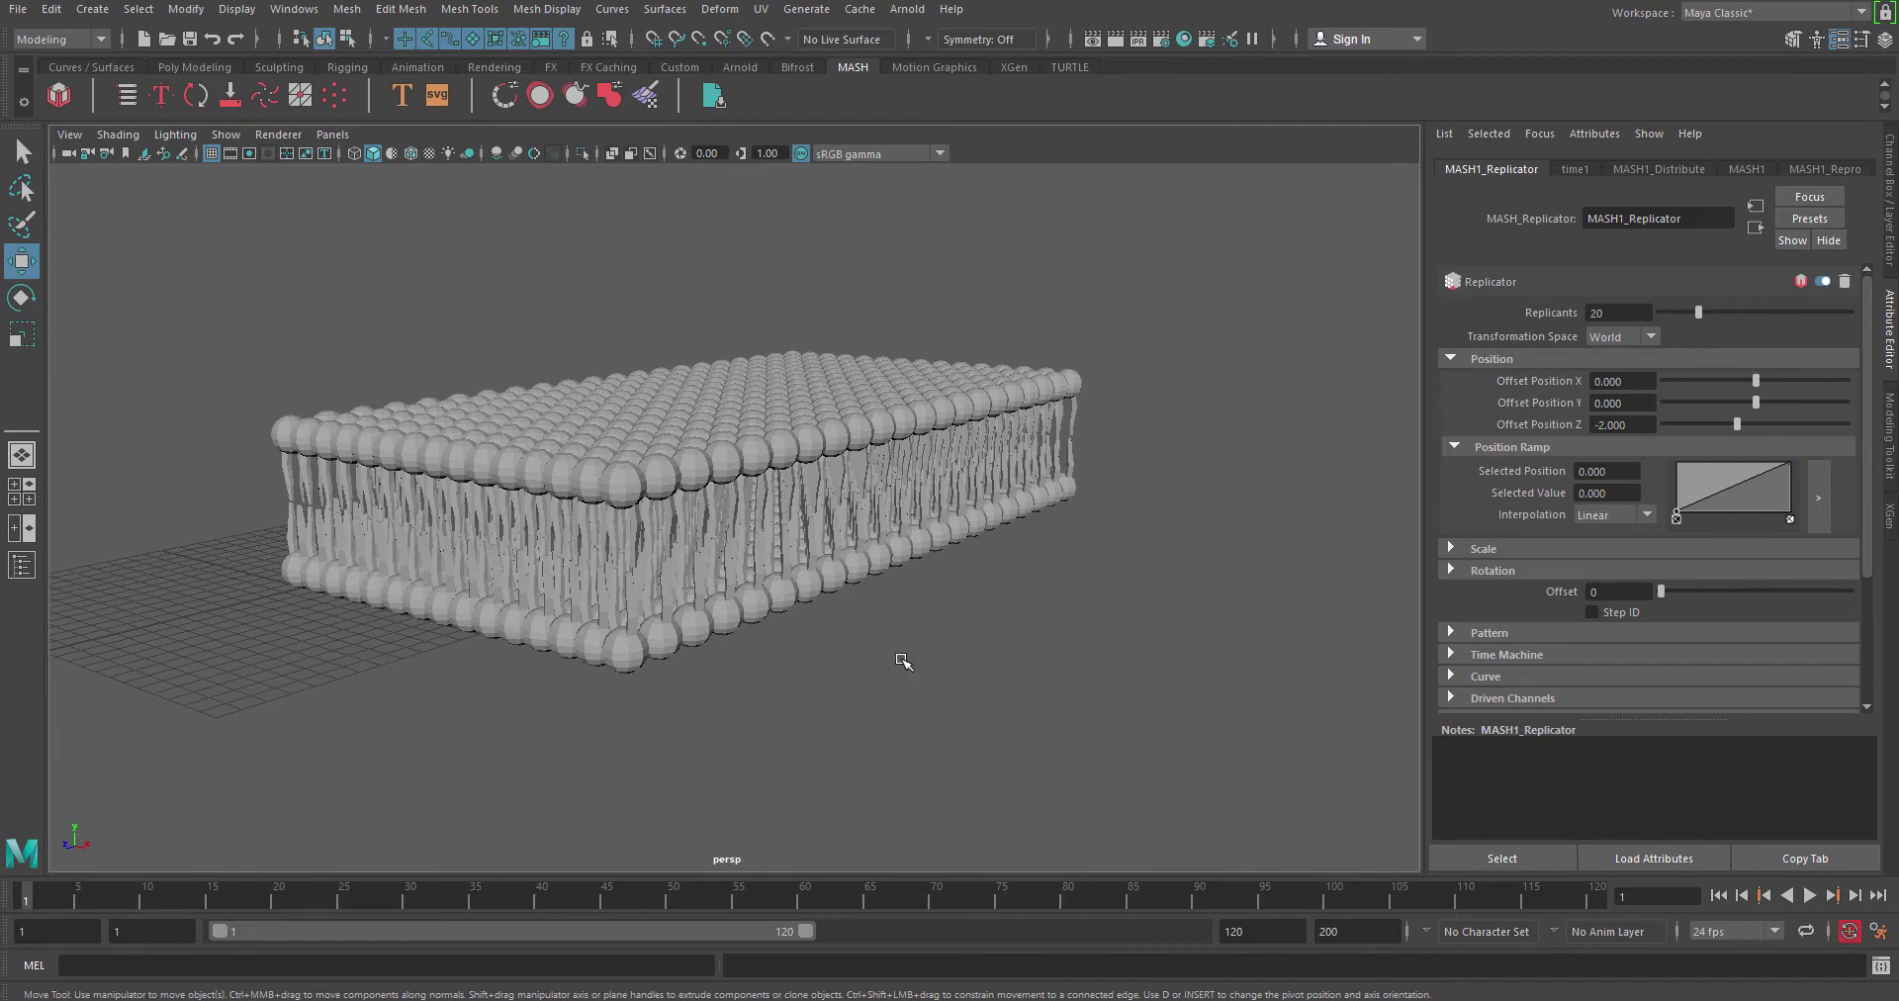
{"action": "left_click_drag", "start_coordinate": [950, 712], "coordinate": [907, 749], "text": "alt"}
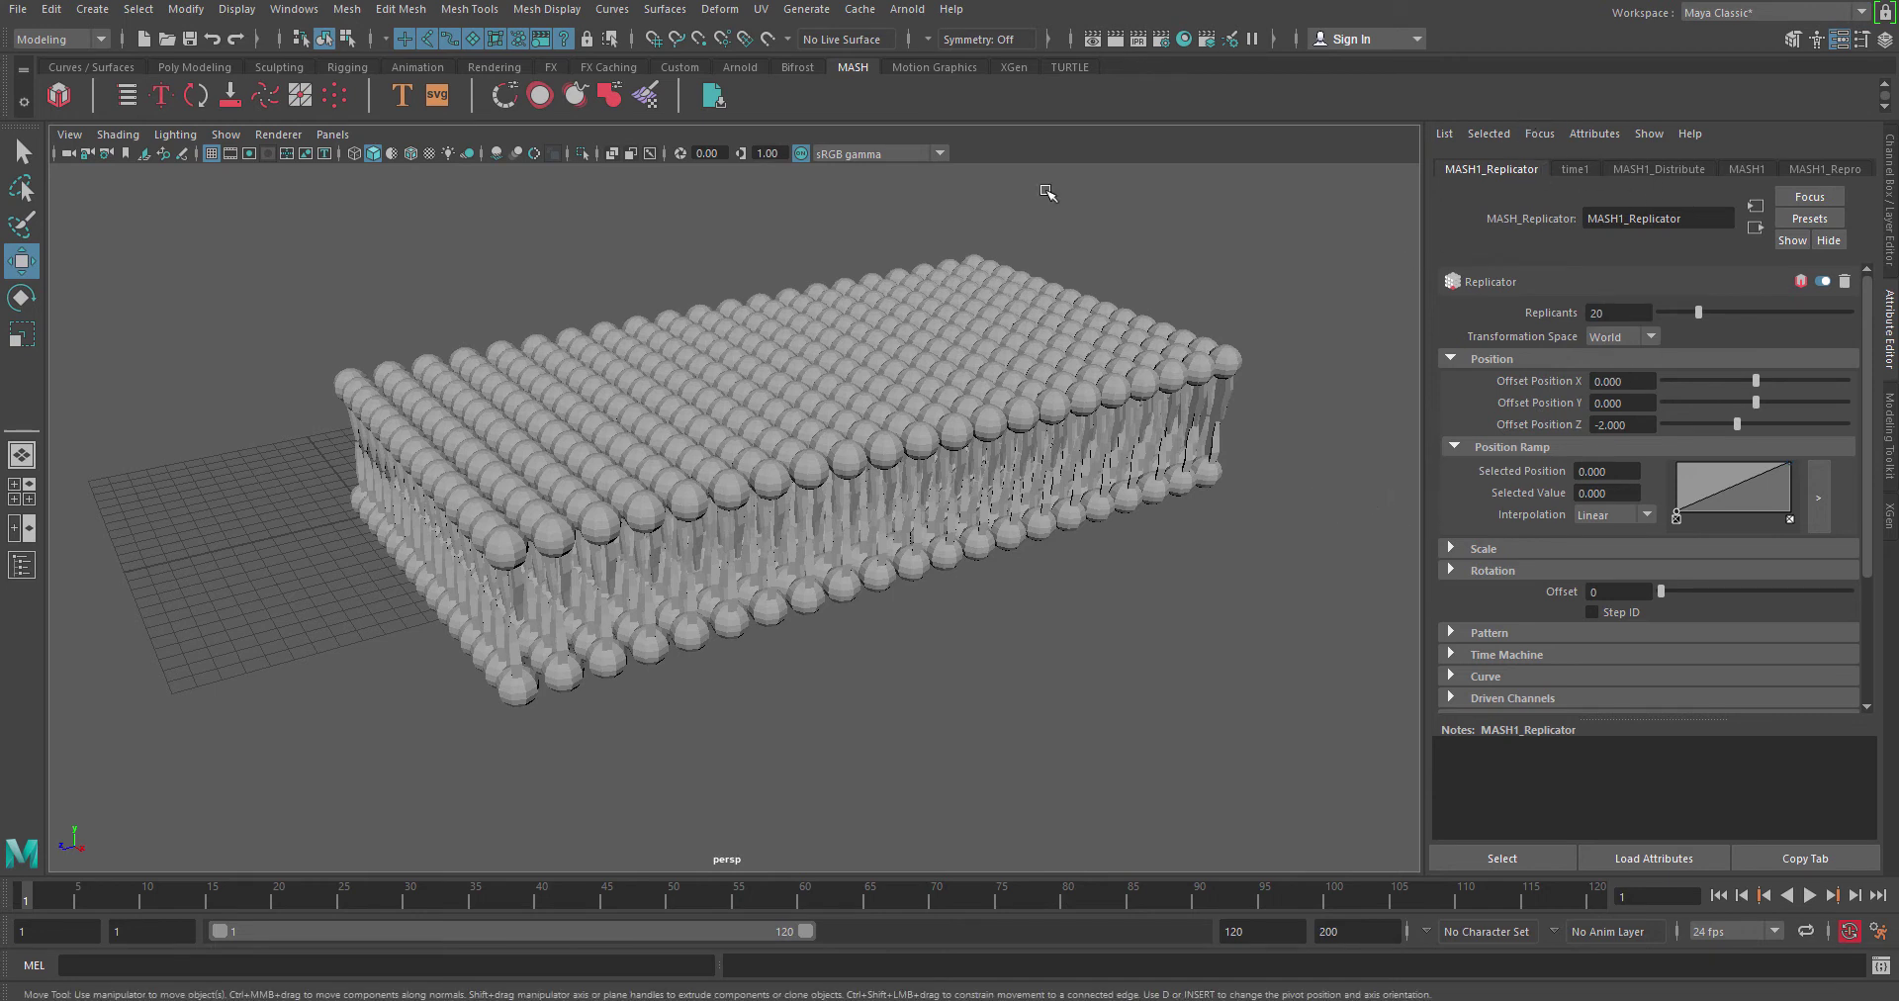
- Select the MASH1 network in the Outliner and add a Signal node to it
{"action": "left_click", "coordinate": [294, 9]}
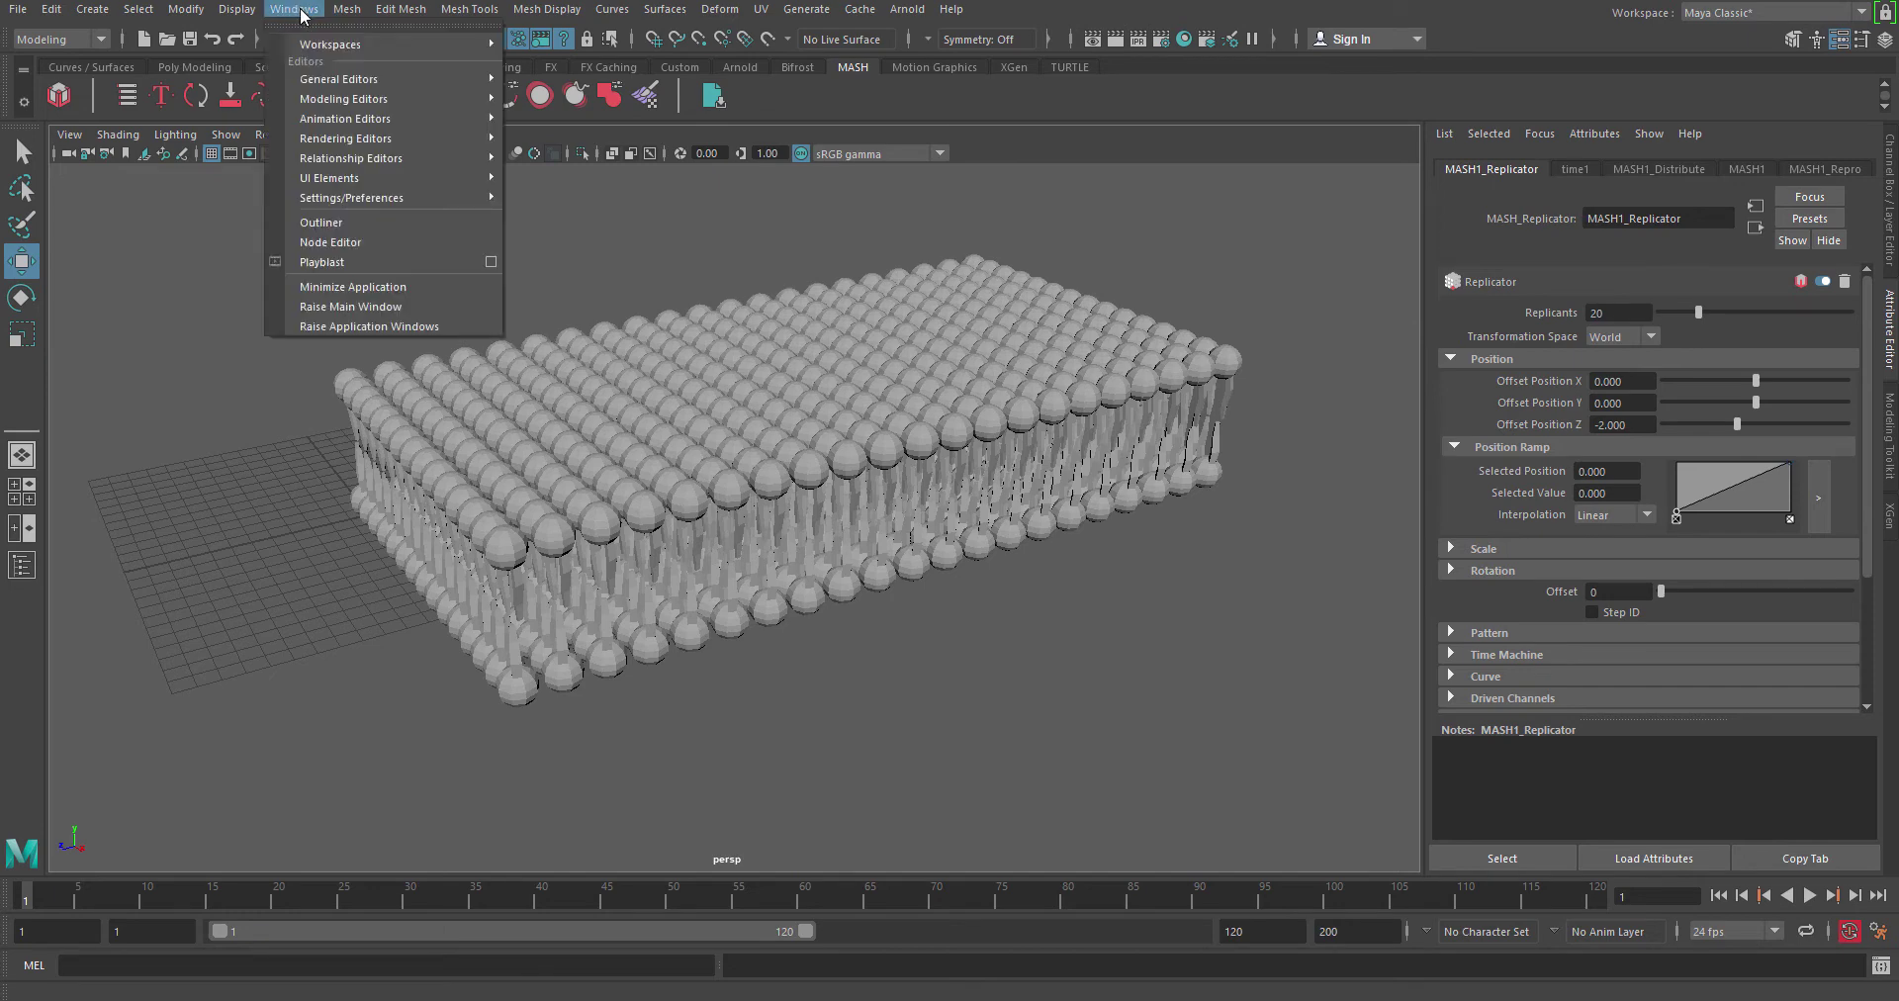
{"action": "left_click", "coordinate": [362, 229]}
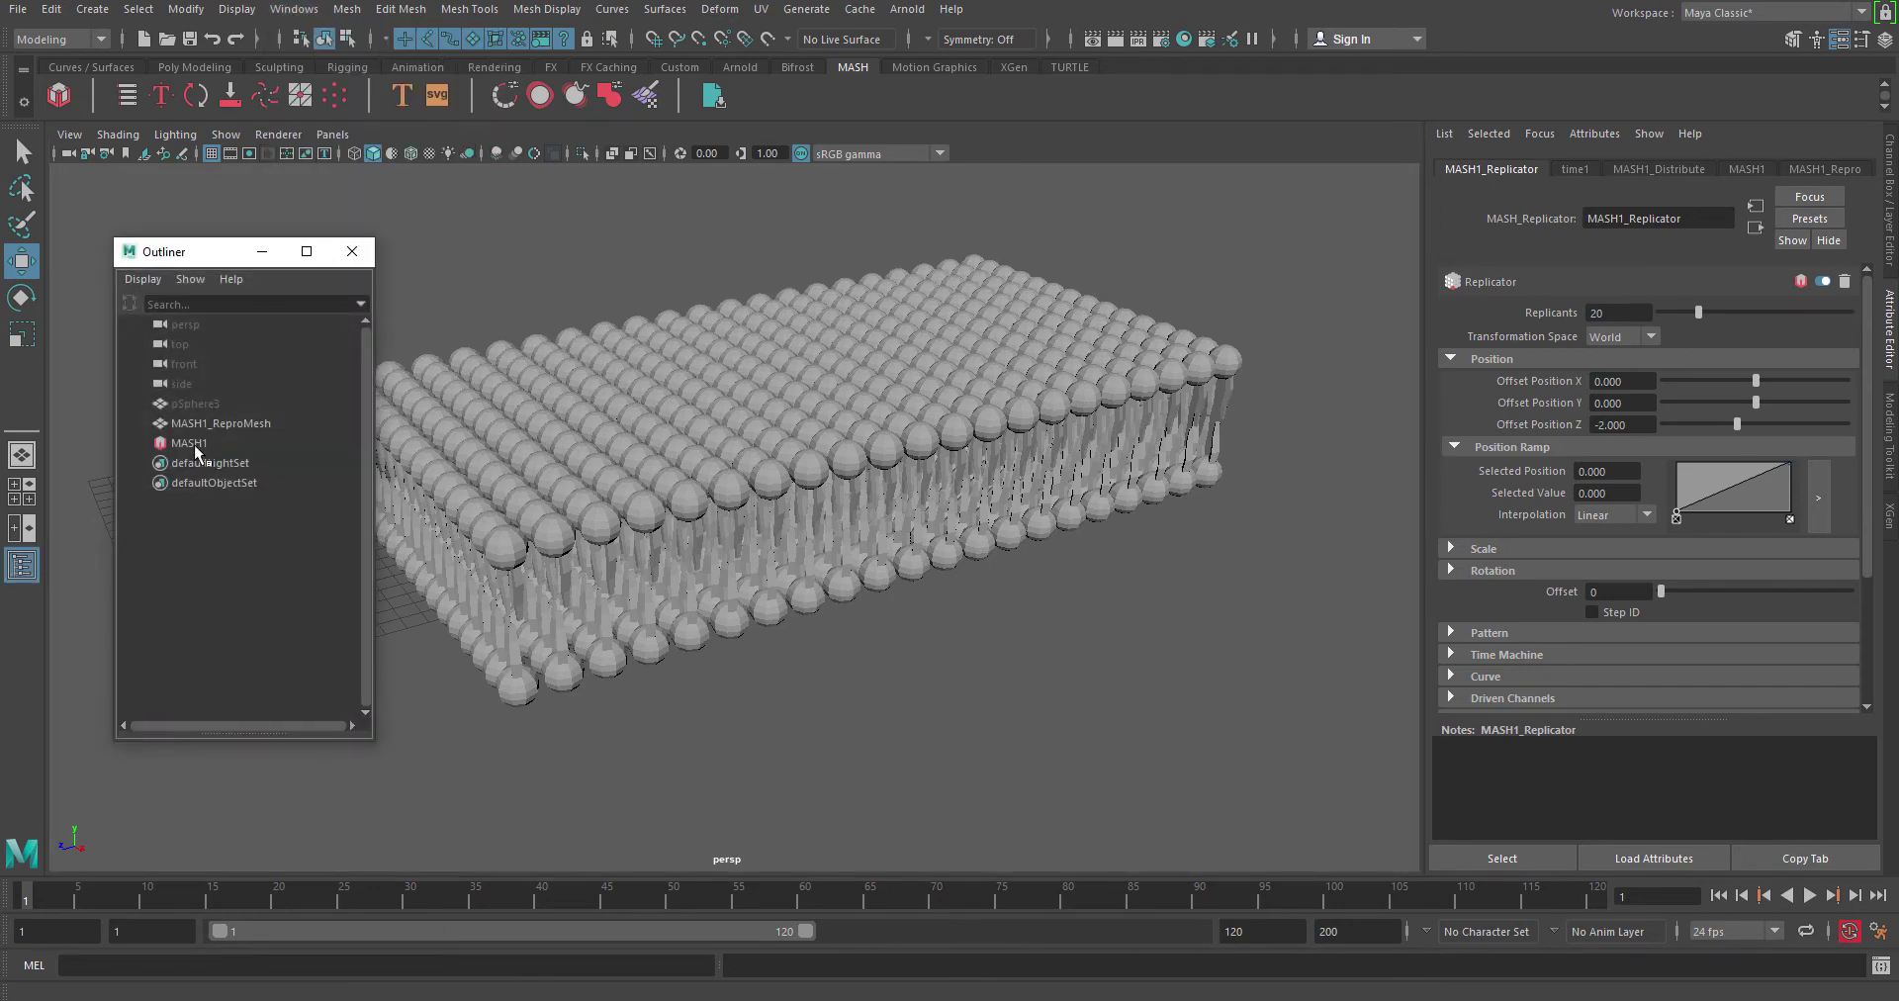
{"action": "left_click", "coordinate": [202, 443]}
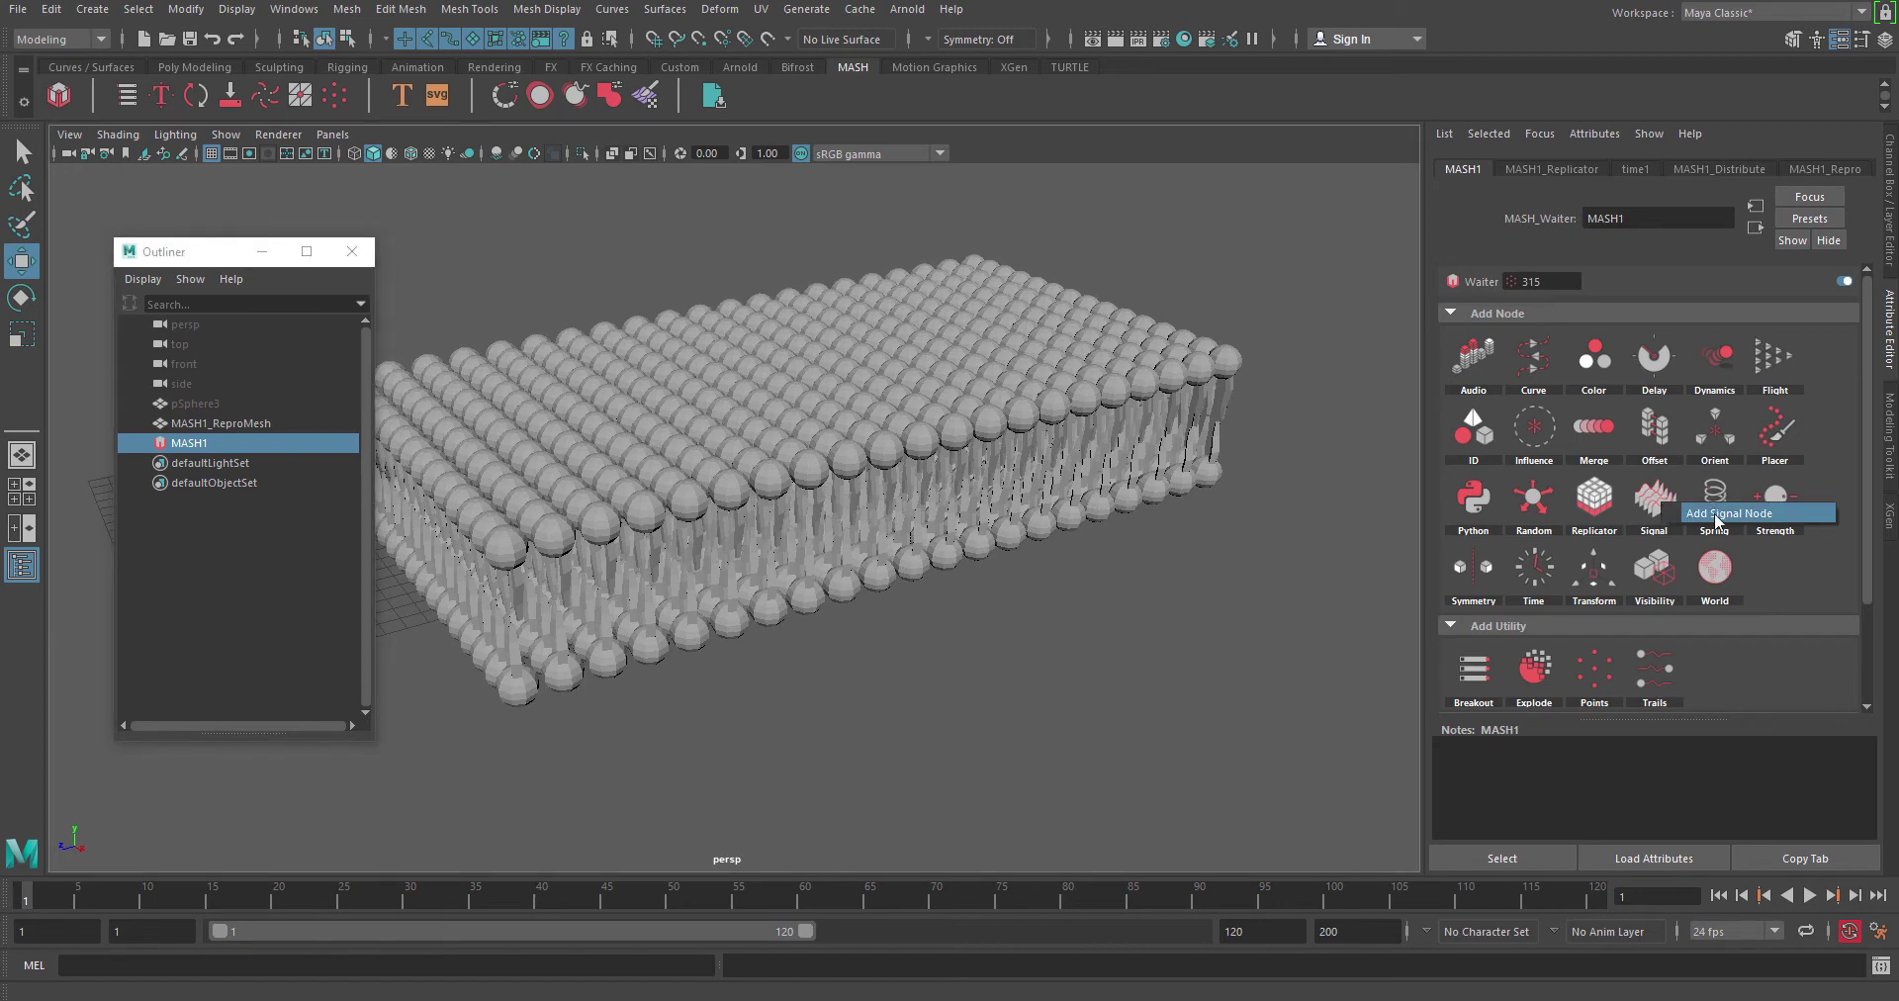
{"action": "left_click", "coordinate": [1717, 522]}
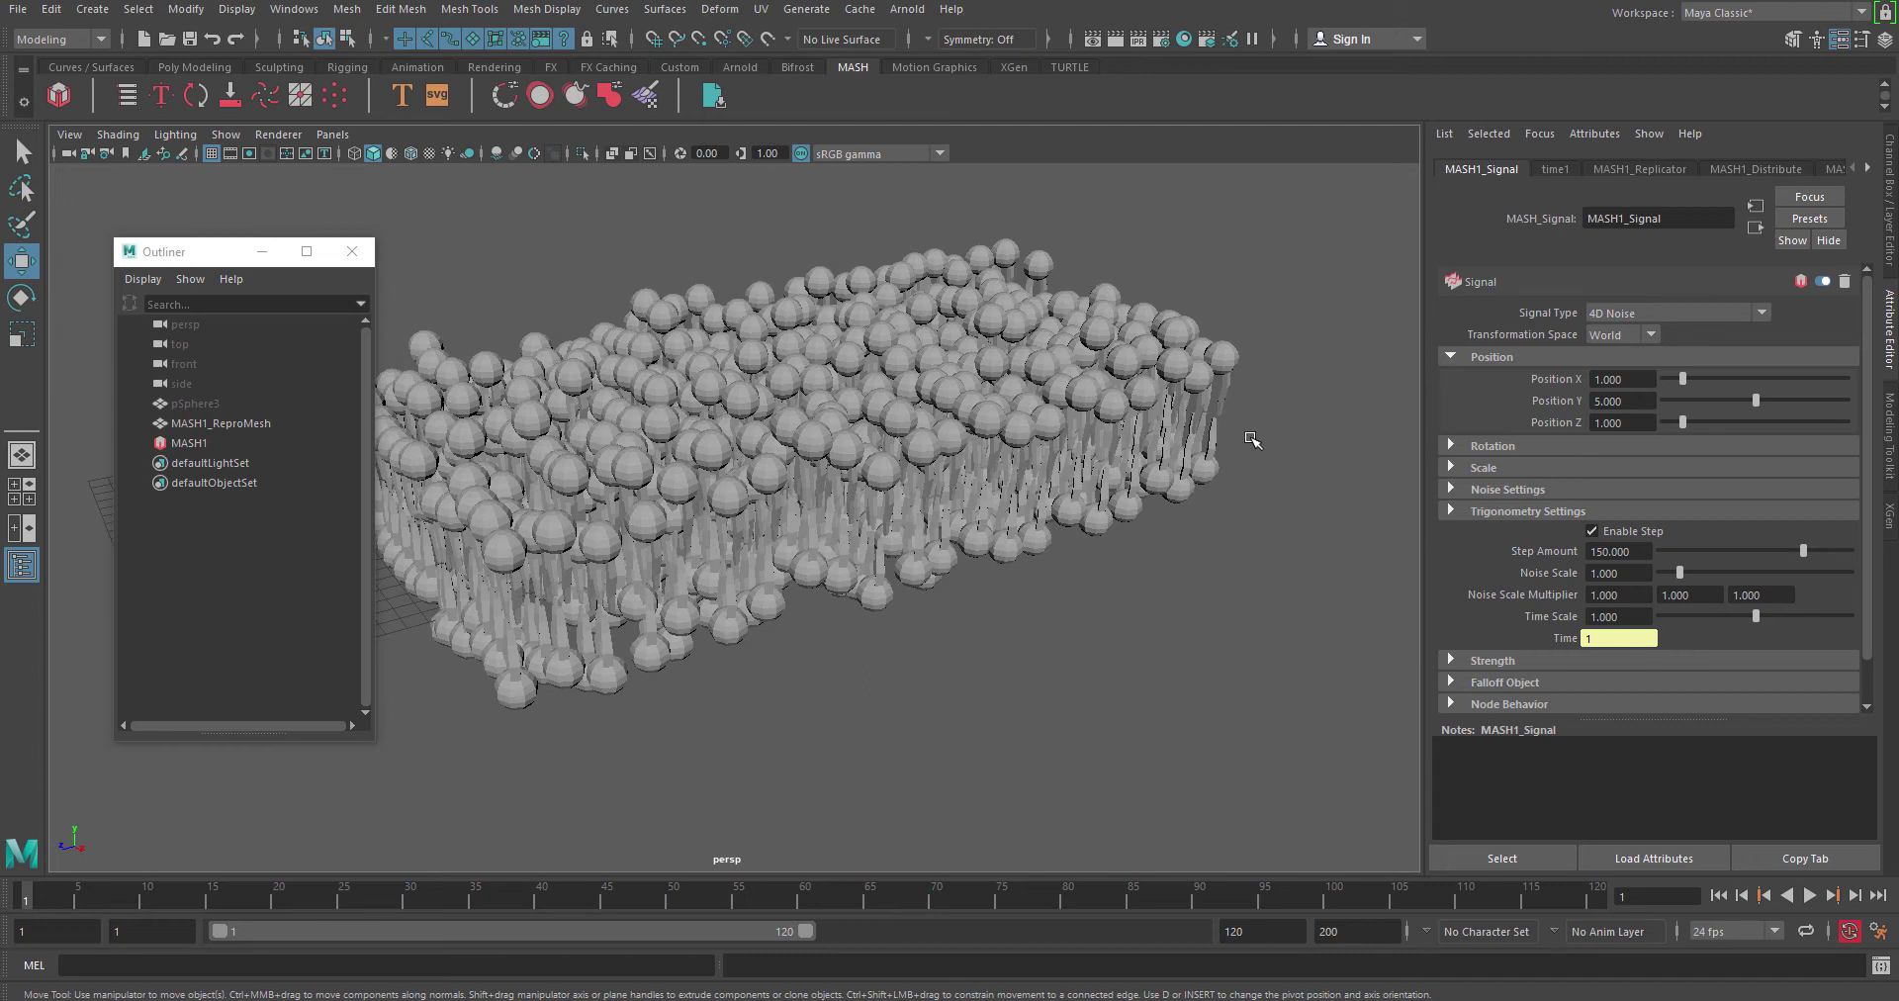
- Change the Signal node's Signal Type to Fractional Brownian Motion
{"action": "left_click", "coordinate": [1670, 310]}
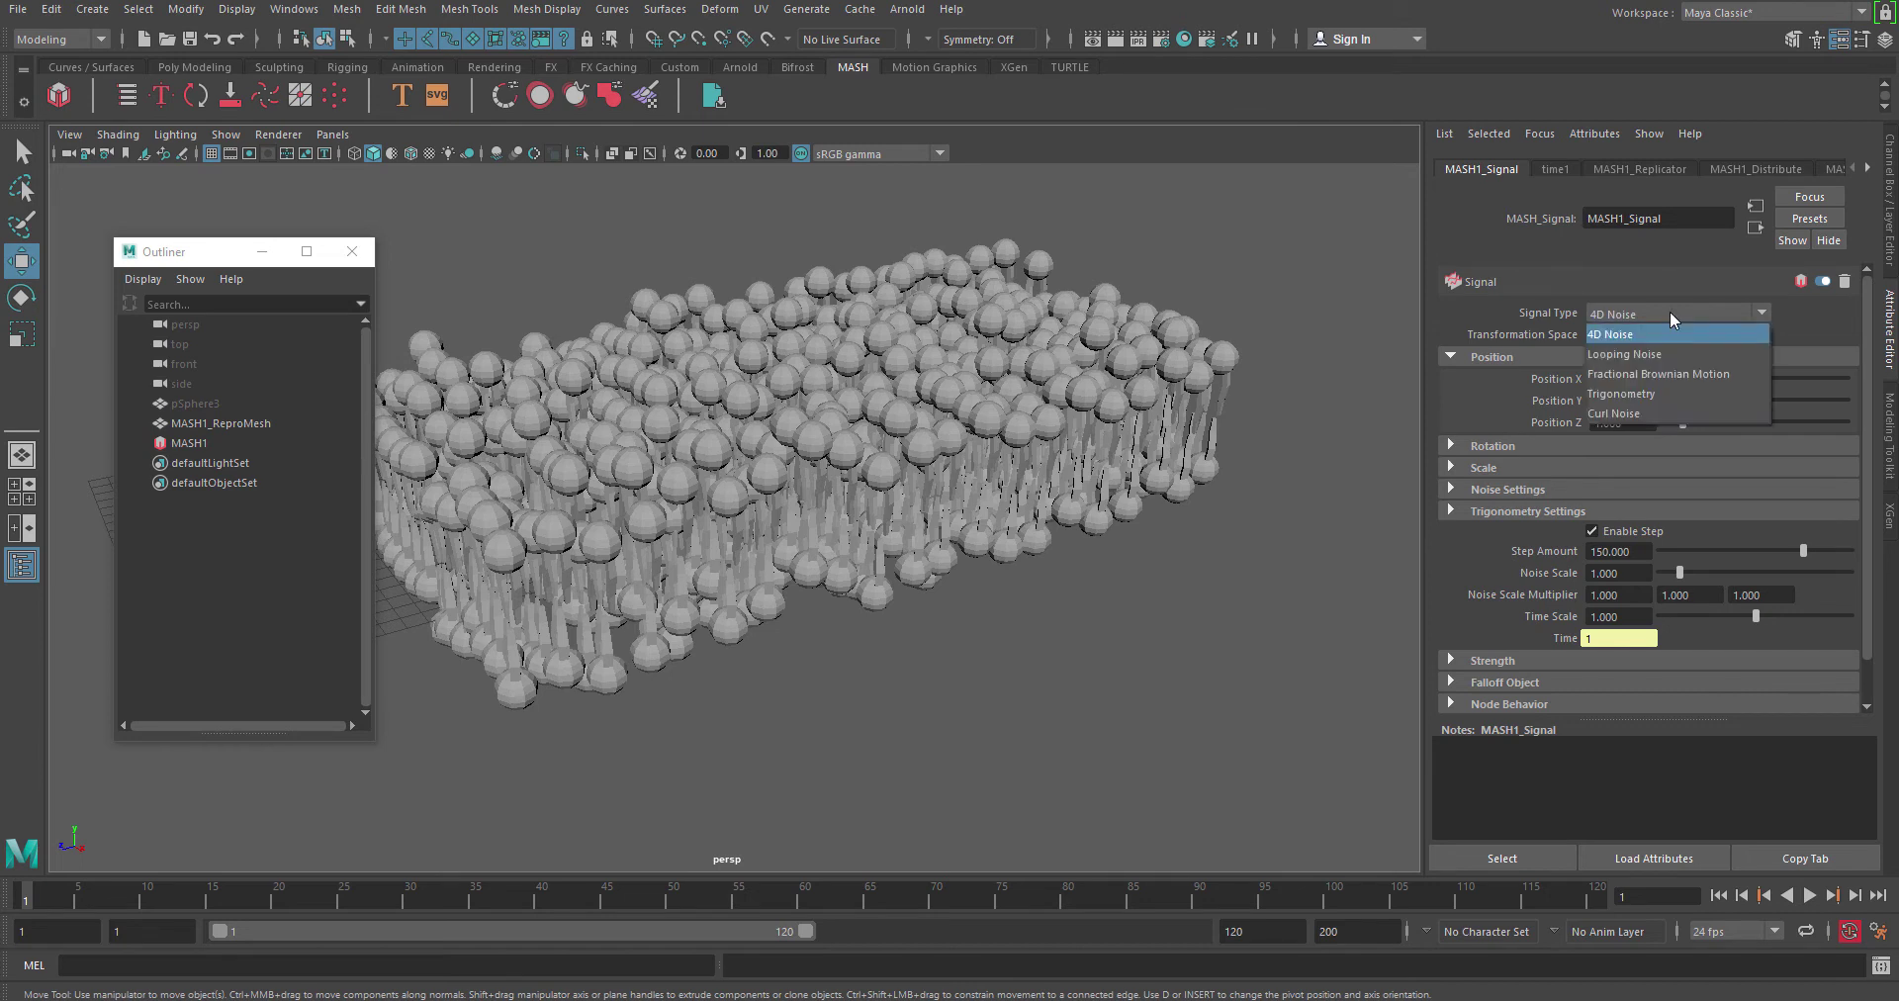
{"action": "left_click", "coordinate": [1678, 376]}
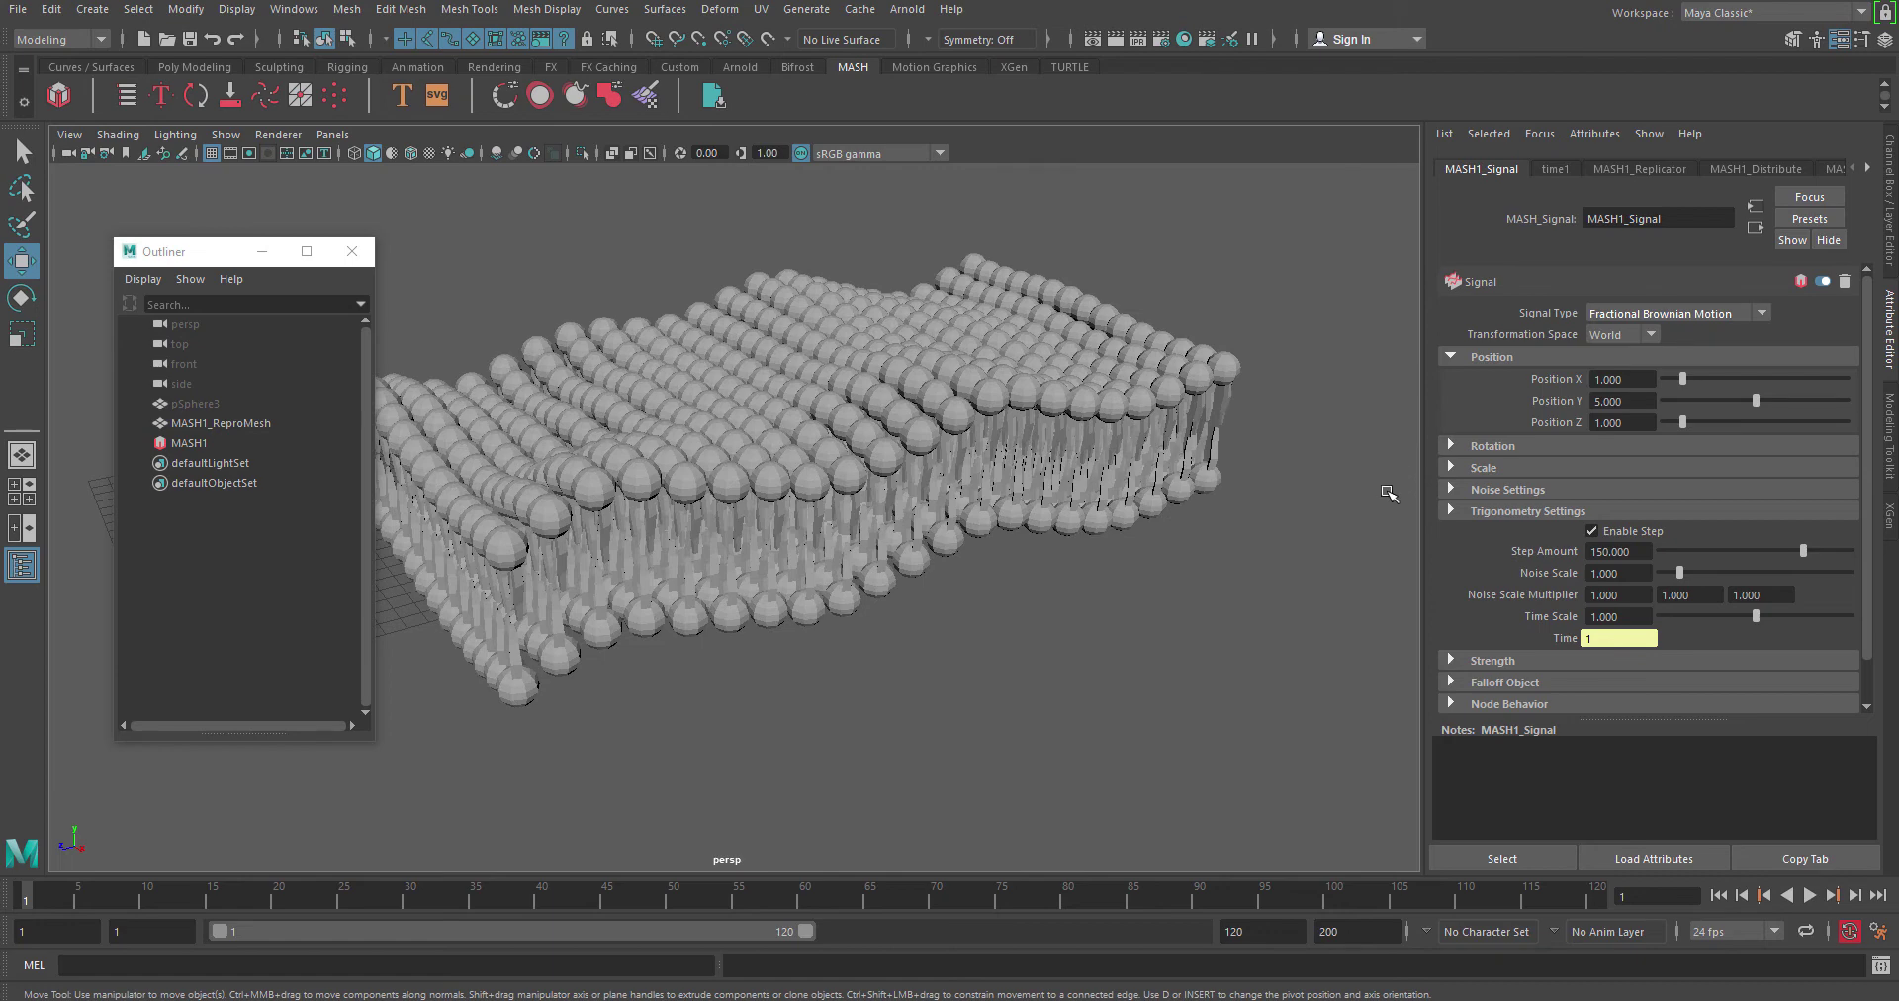
{"action": "left_click_drag", "start_coordinate": [858, 600], "coordinate": [1098, 643], "text": "alt"}
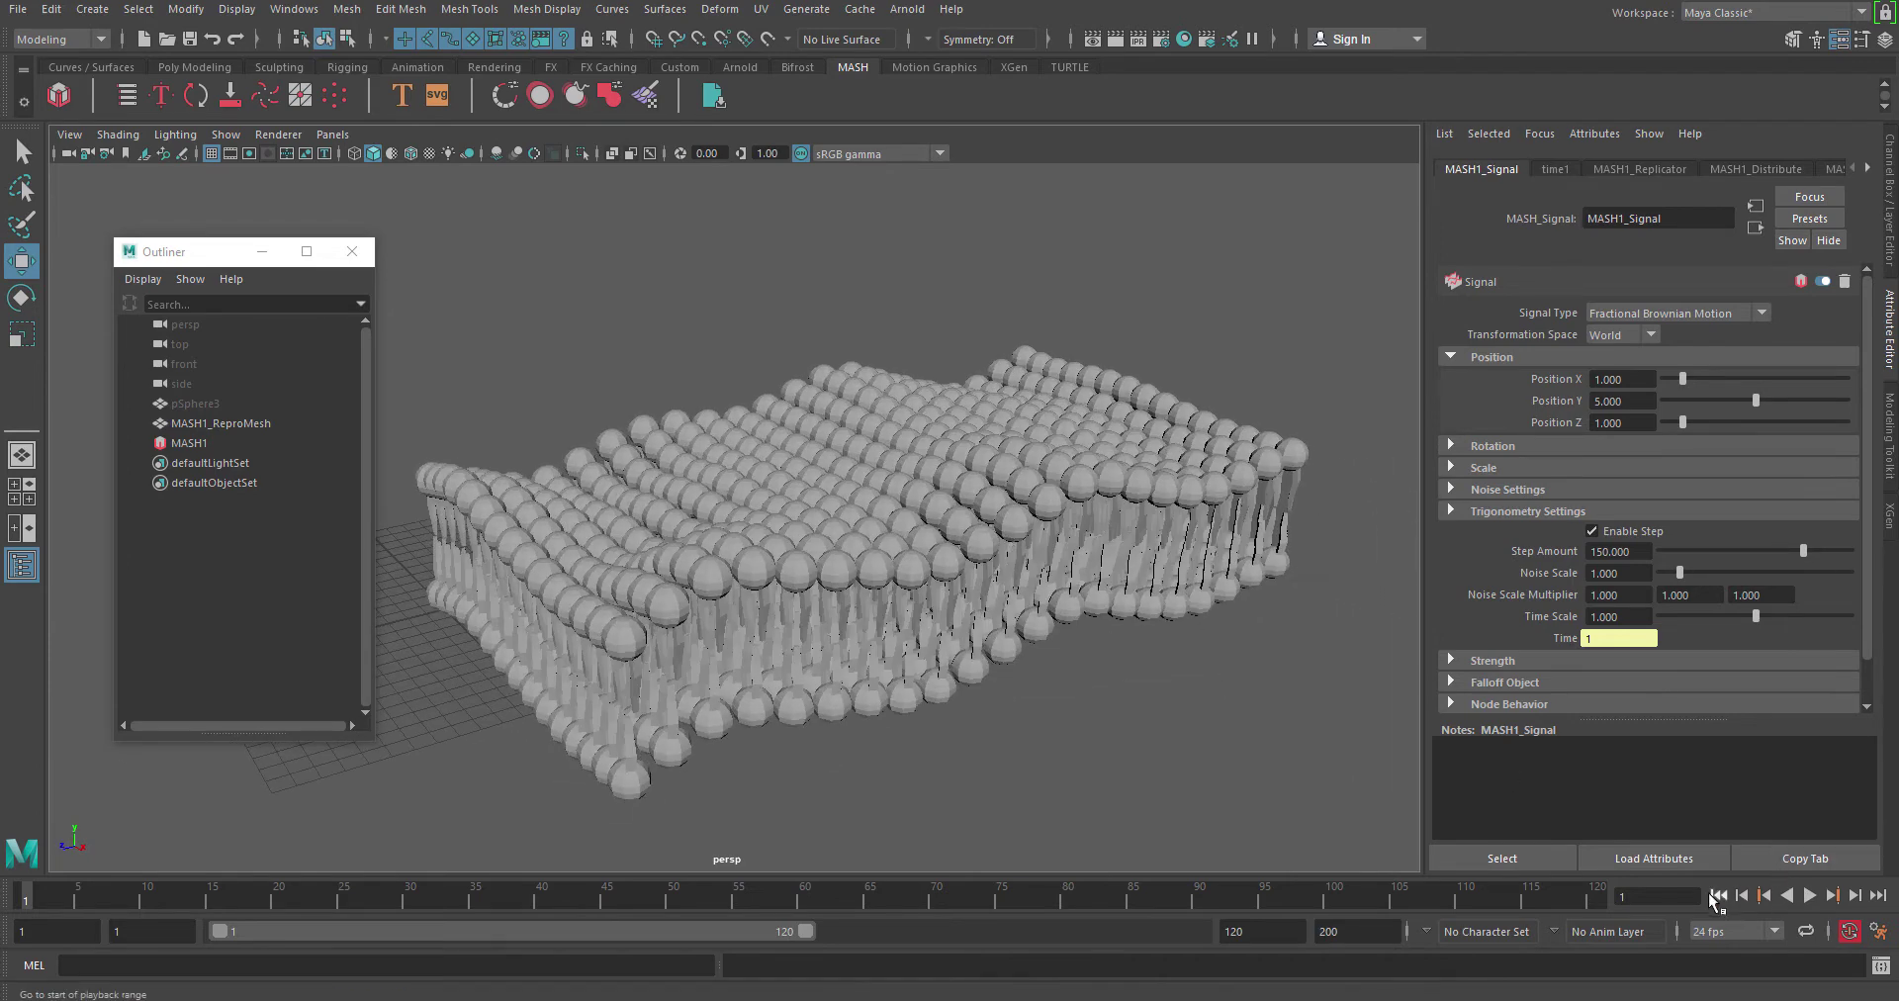
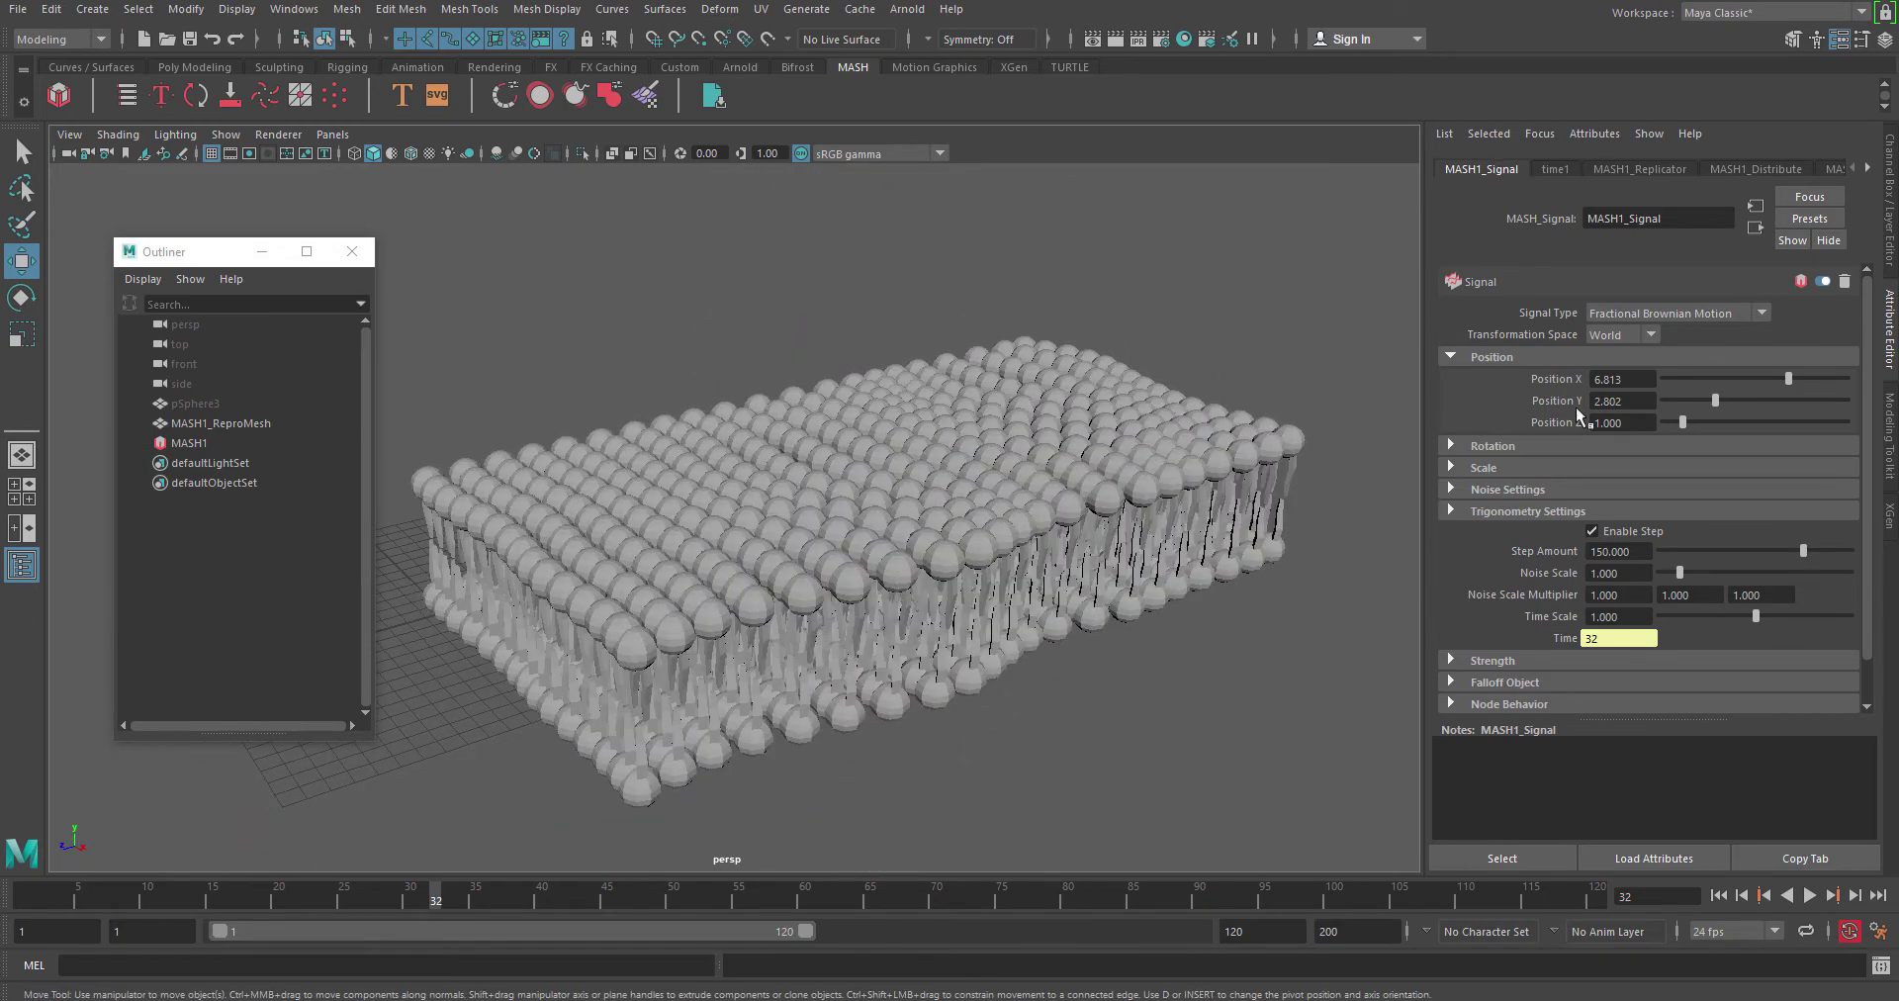
- Set the Signal node's Position X to 4.011 and Position Z to 1.923, and play the animation from the first frame
{"action": "left_click_drag", "start_coordinate": [1788, 378], "coordinate": [1699, 424]}
{"action": "left_click_drag", "start_coordinate": [1147, 573], "coordinate": [1147, 633], "text": "alt"}
{"action": "left_click", "coordinate": [1715, 896]}
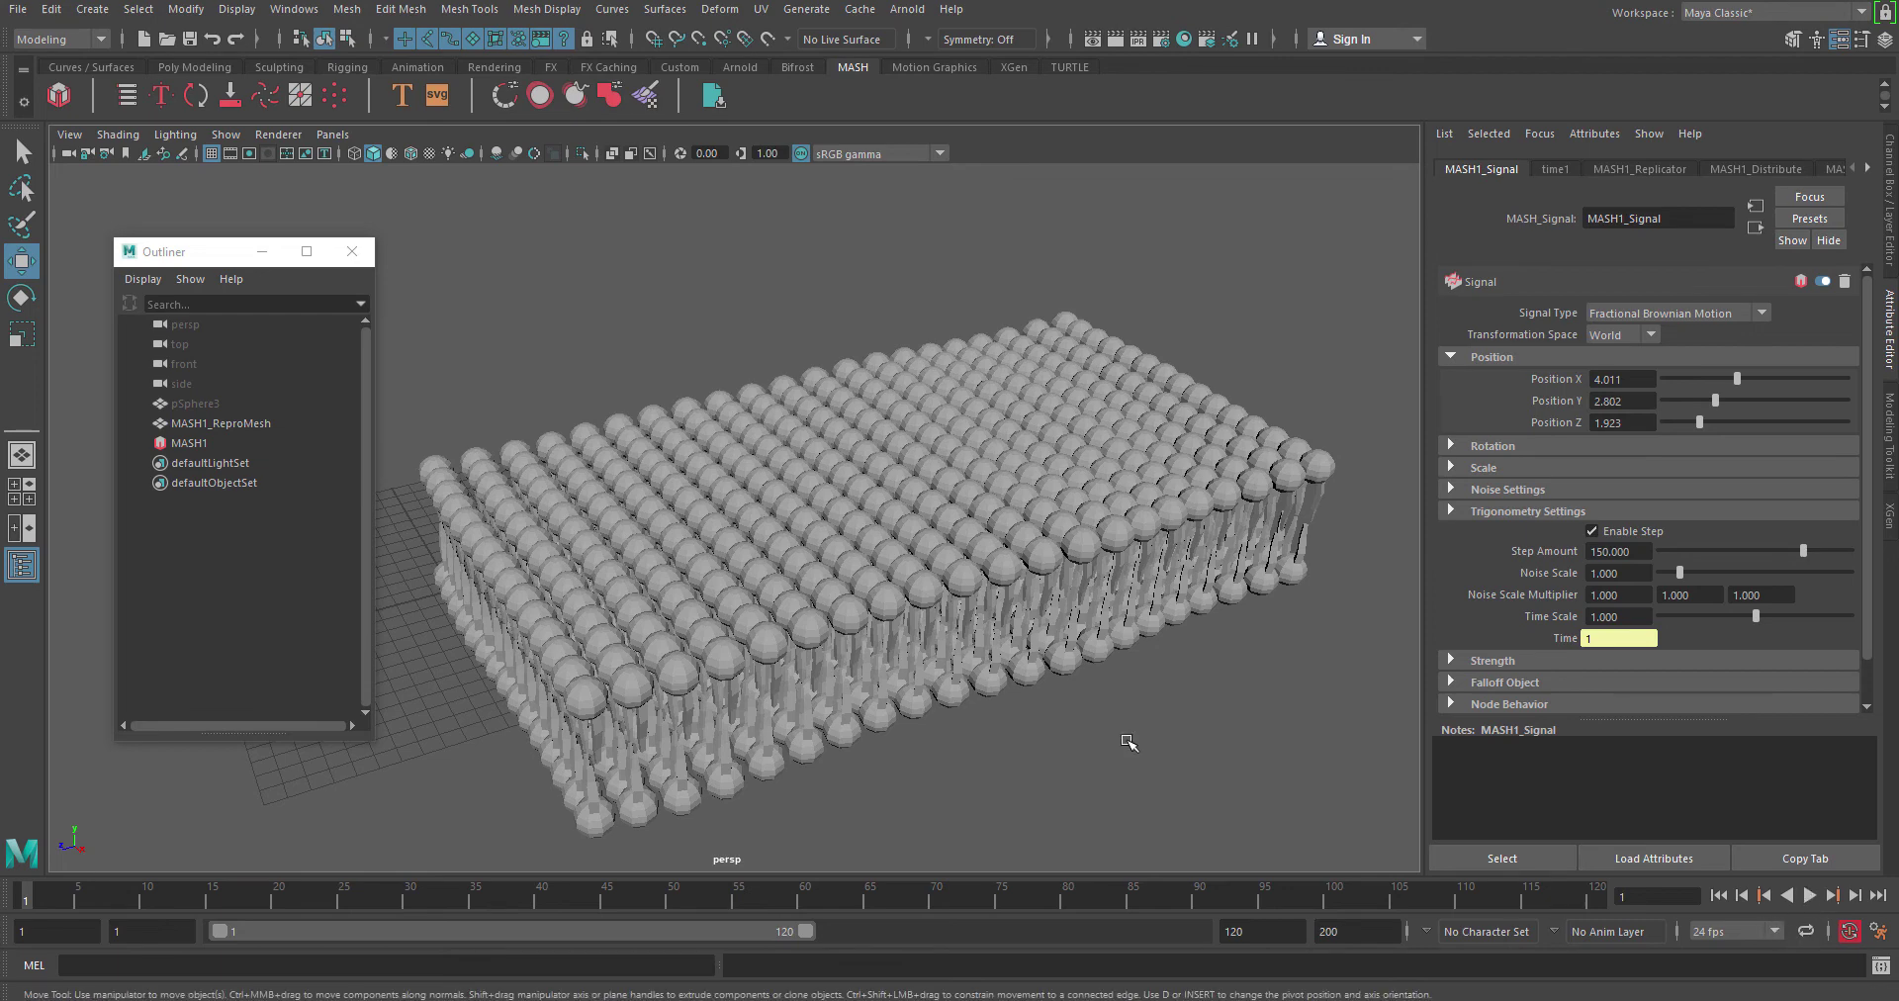
{"action": "left_click_drag", "start_coordinate": [1128, 742], "coordinate": [1019, 696], "text": "alt"}
{"action": "left_click", "coordinate": [1811, 895]}
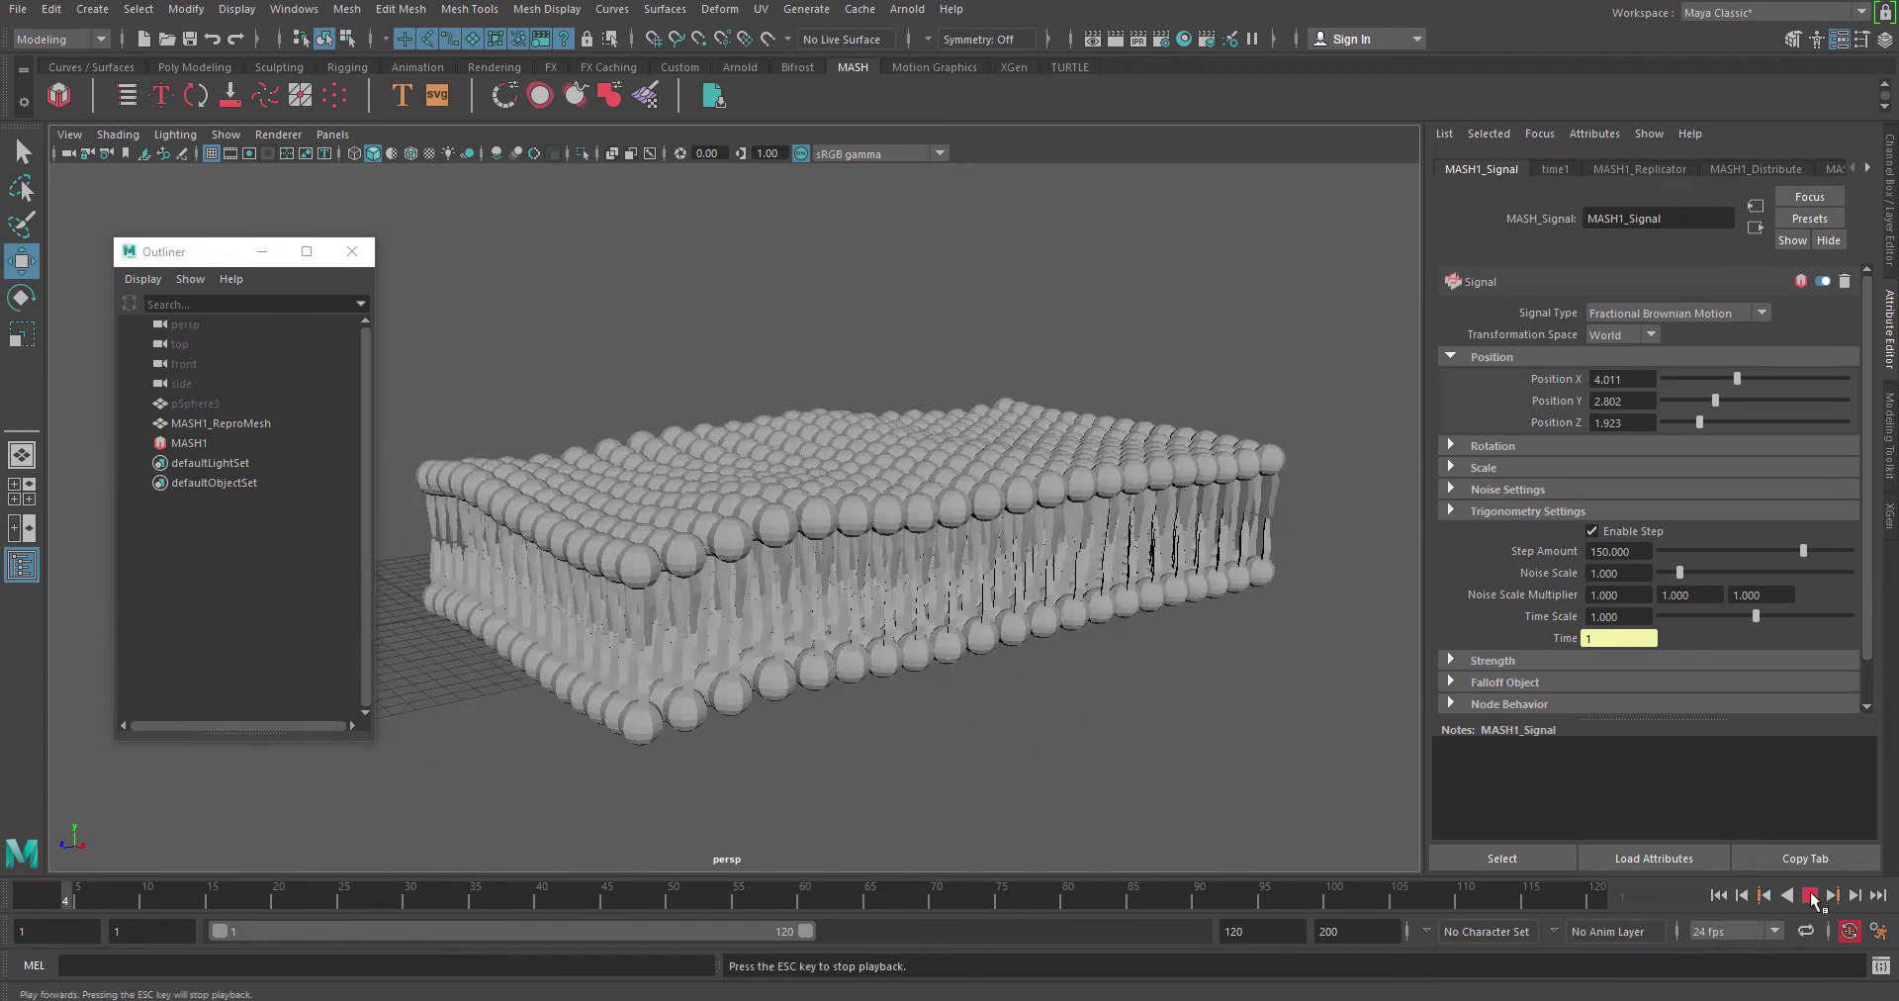
{"action": "left_click", "coordinate": [1810, 896]}
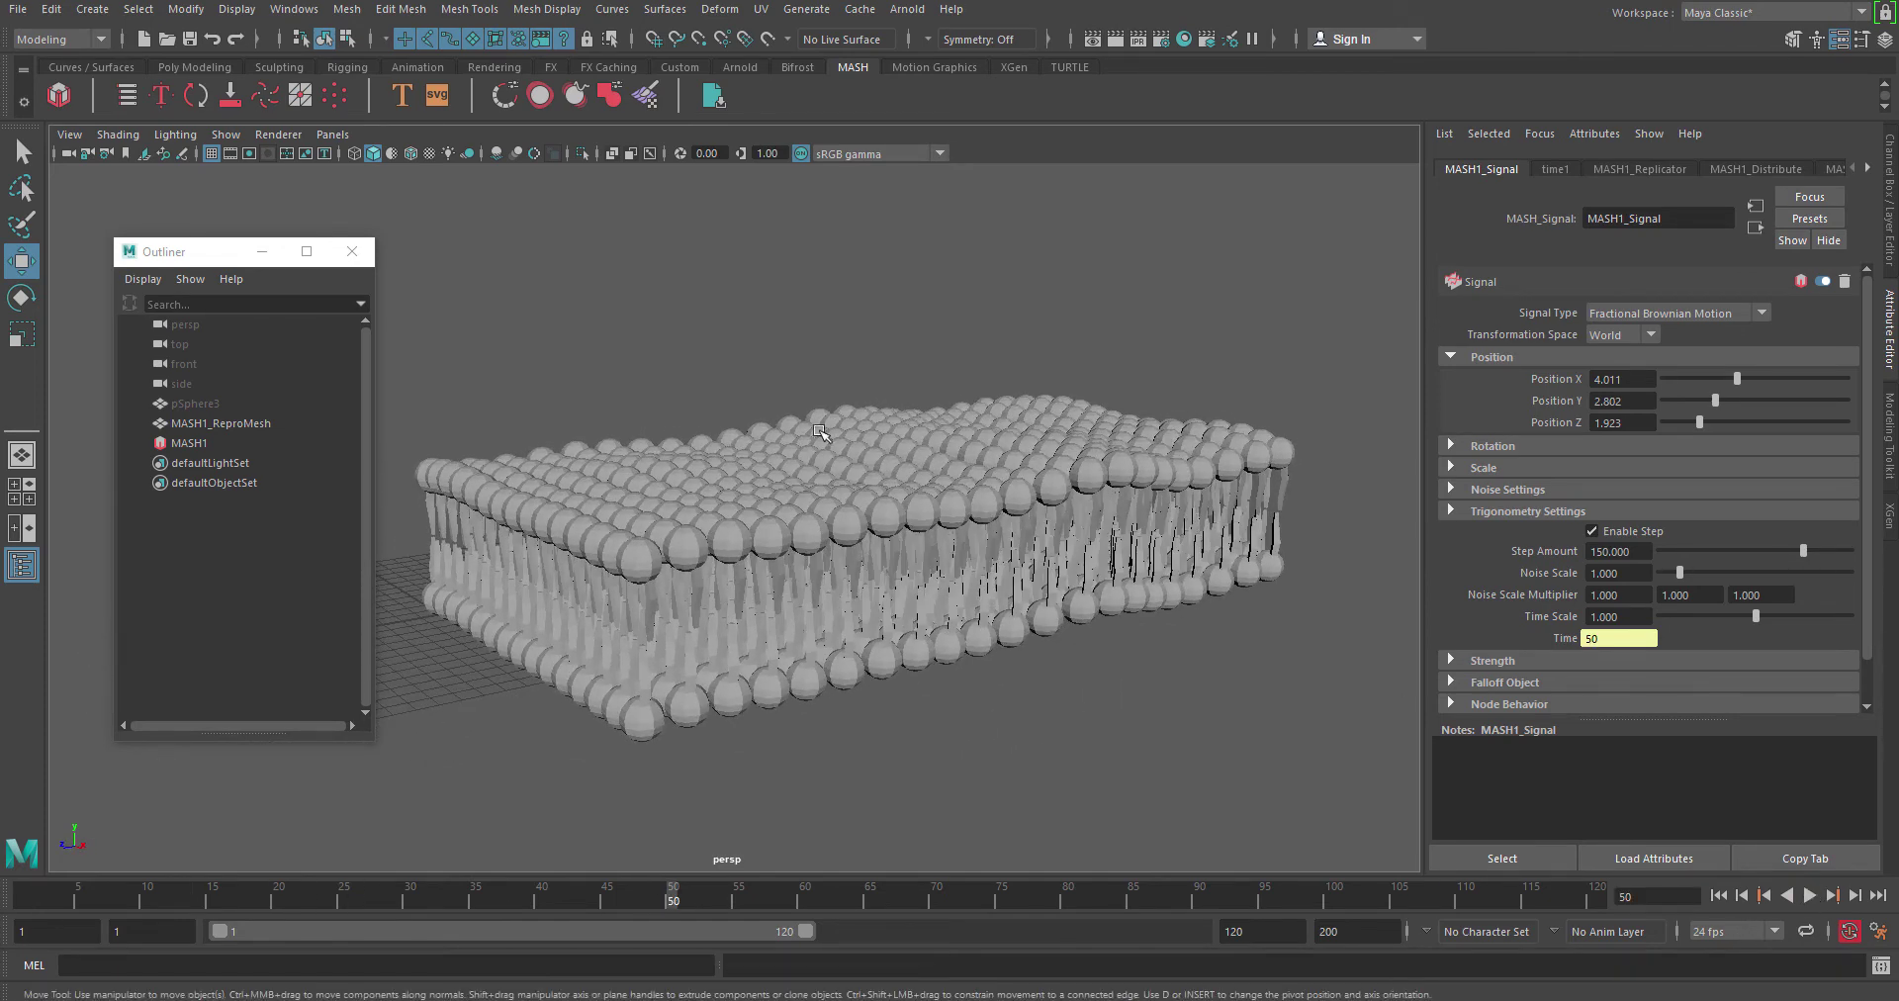
{"action": "left_click_drag", "start_coordinate": [762, 538], "coordinate": [811, 584], "text": "alt"}
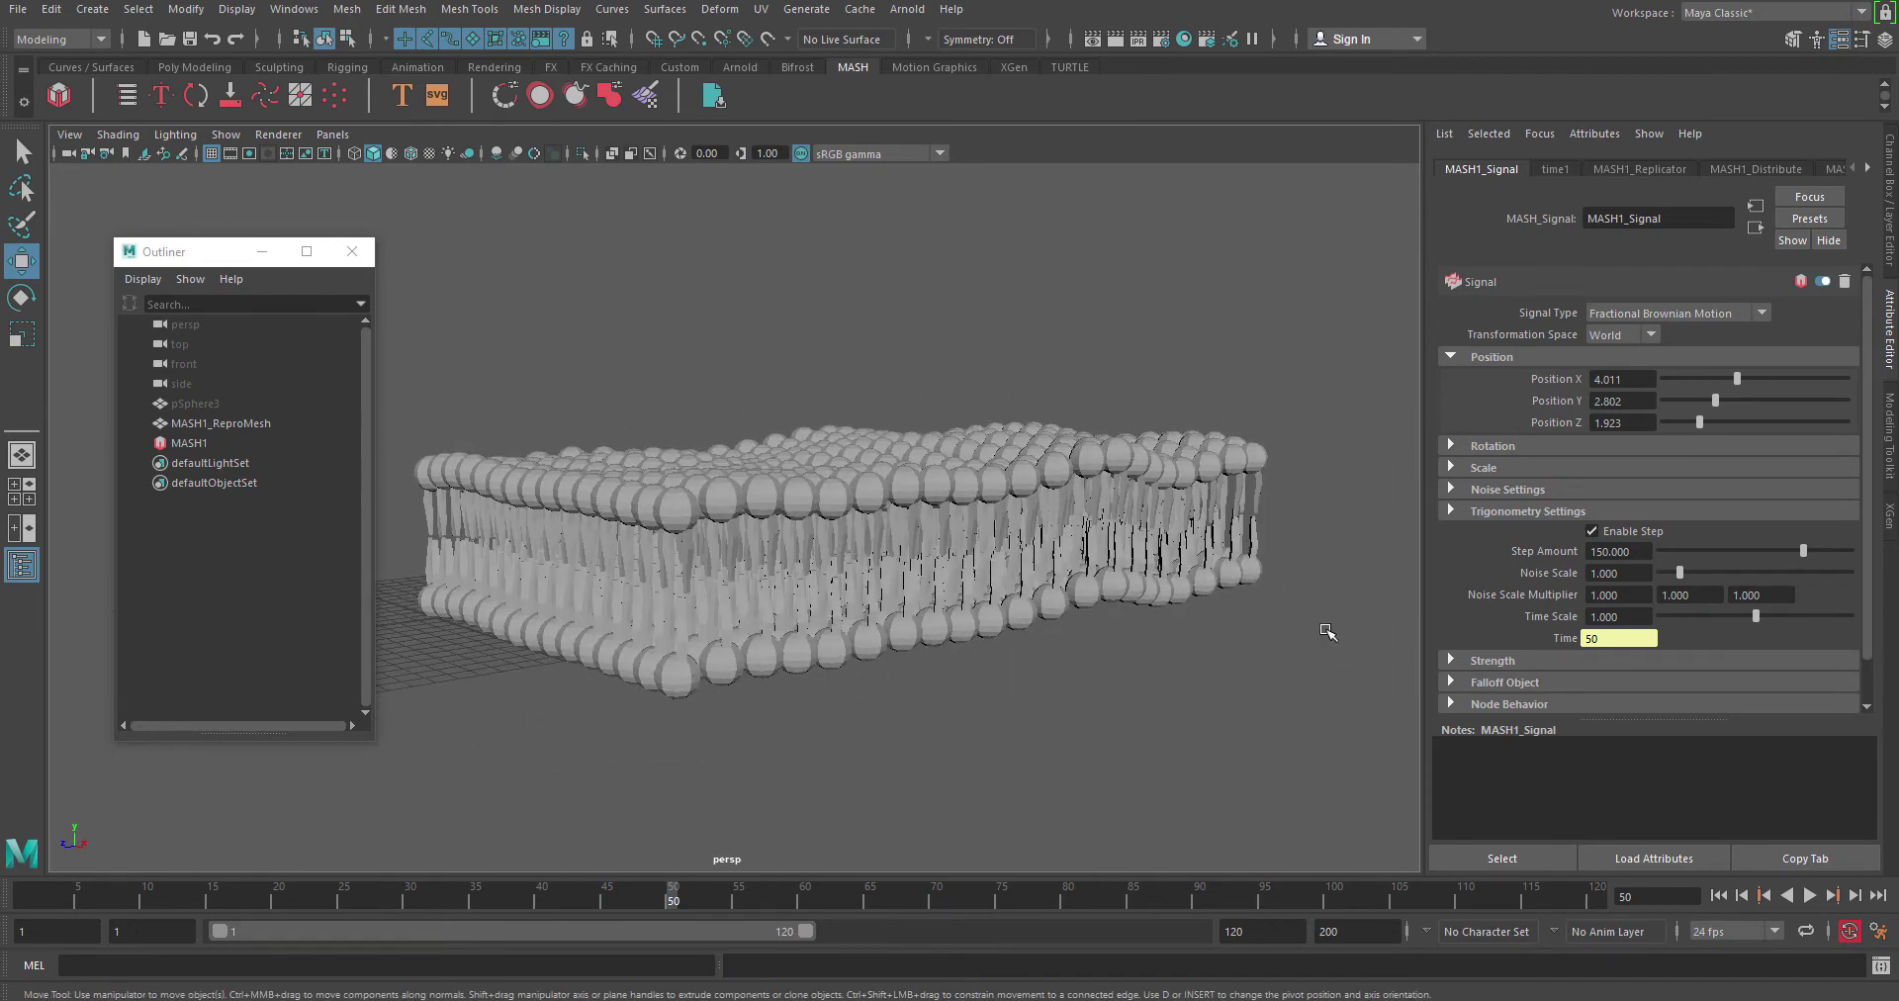
- Try the Trigonometry signal type with Position X and Z at 0 and Position Y at 0.604
{"action": "left_click", "coordinate": [1689, 314]}
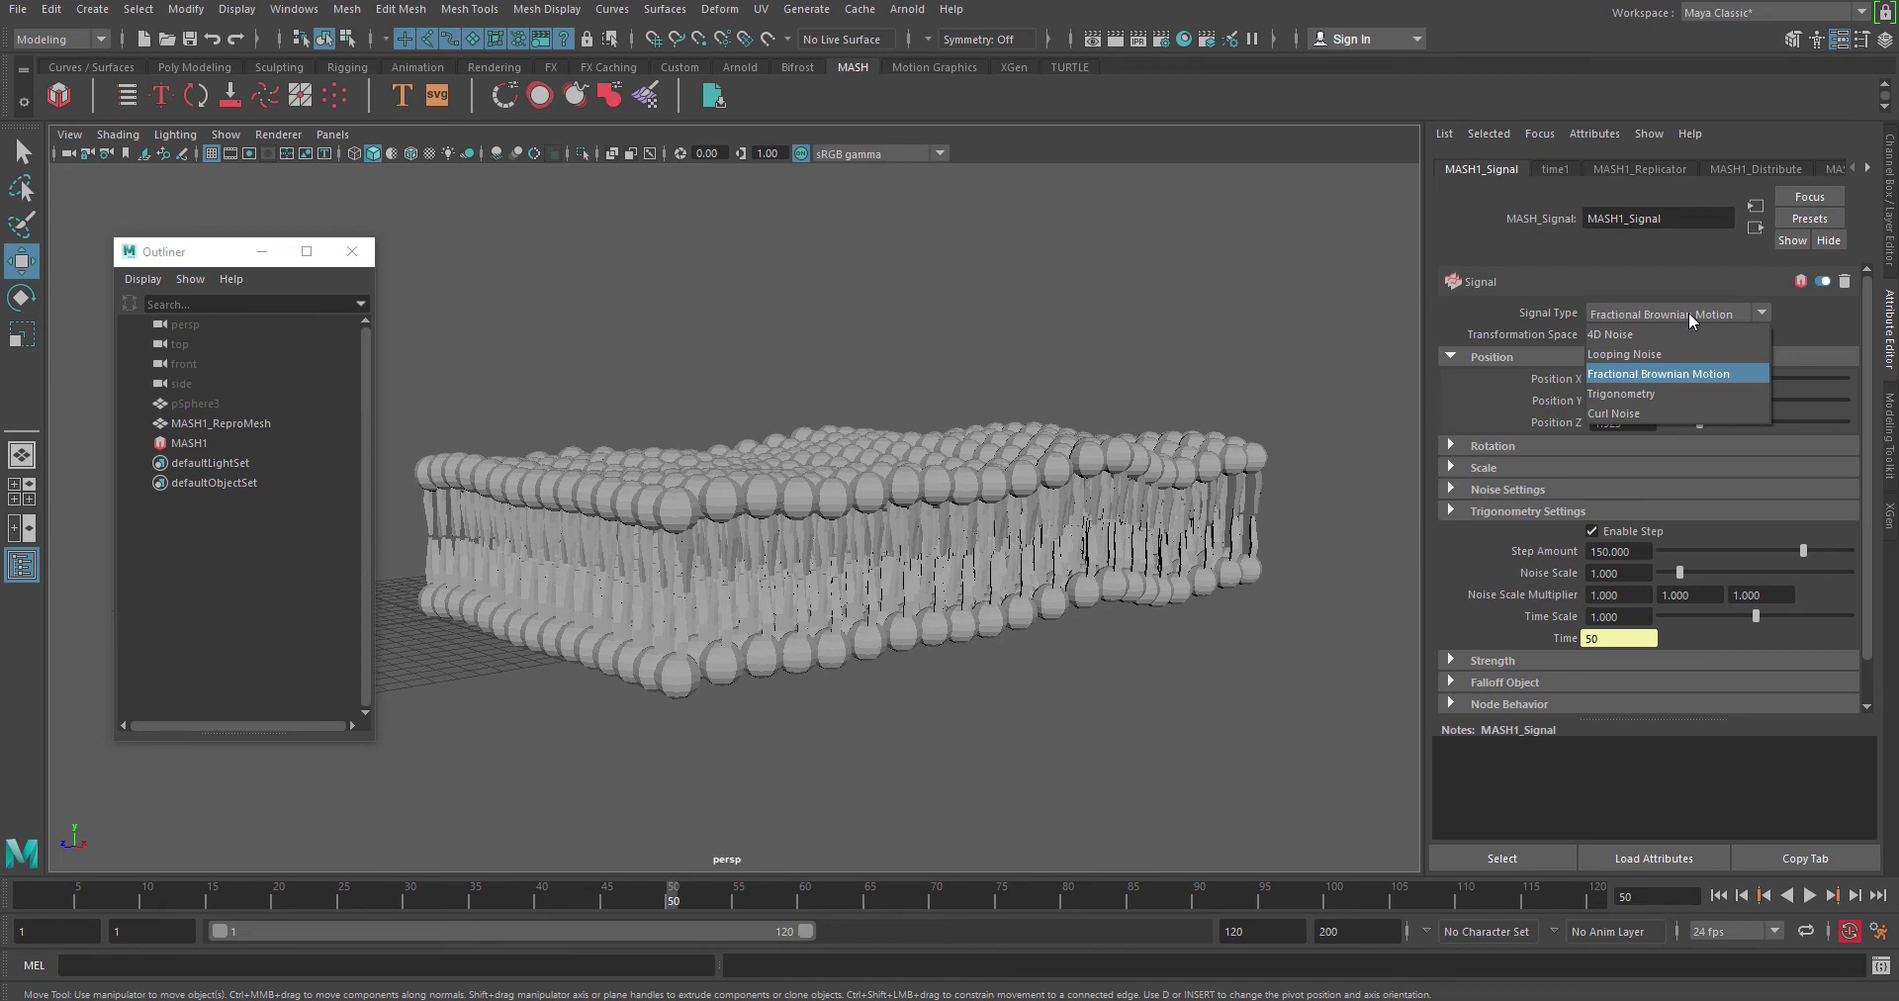
{"action": "left_click", "coordinate": [1660, 393]}
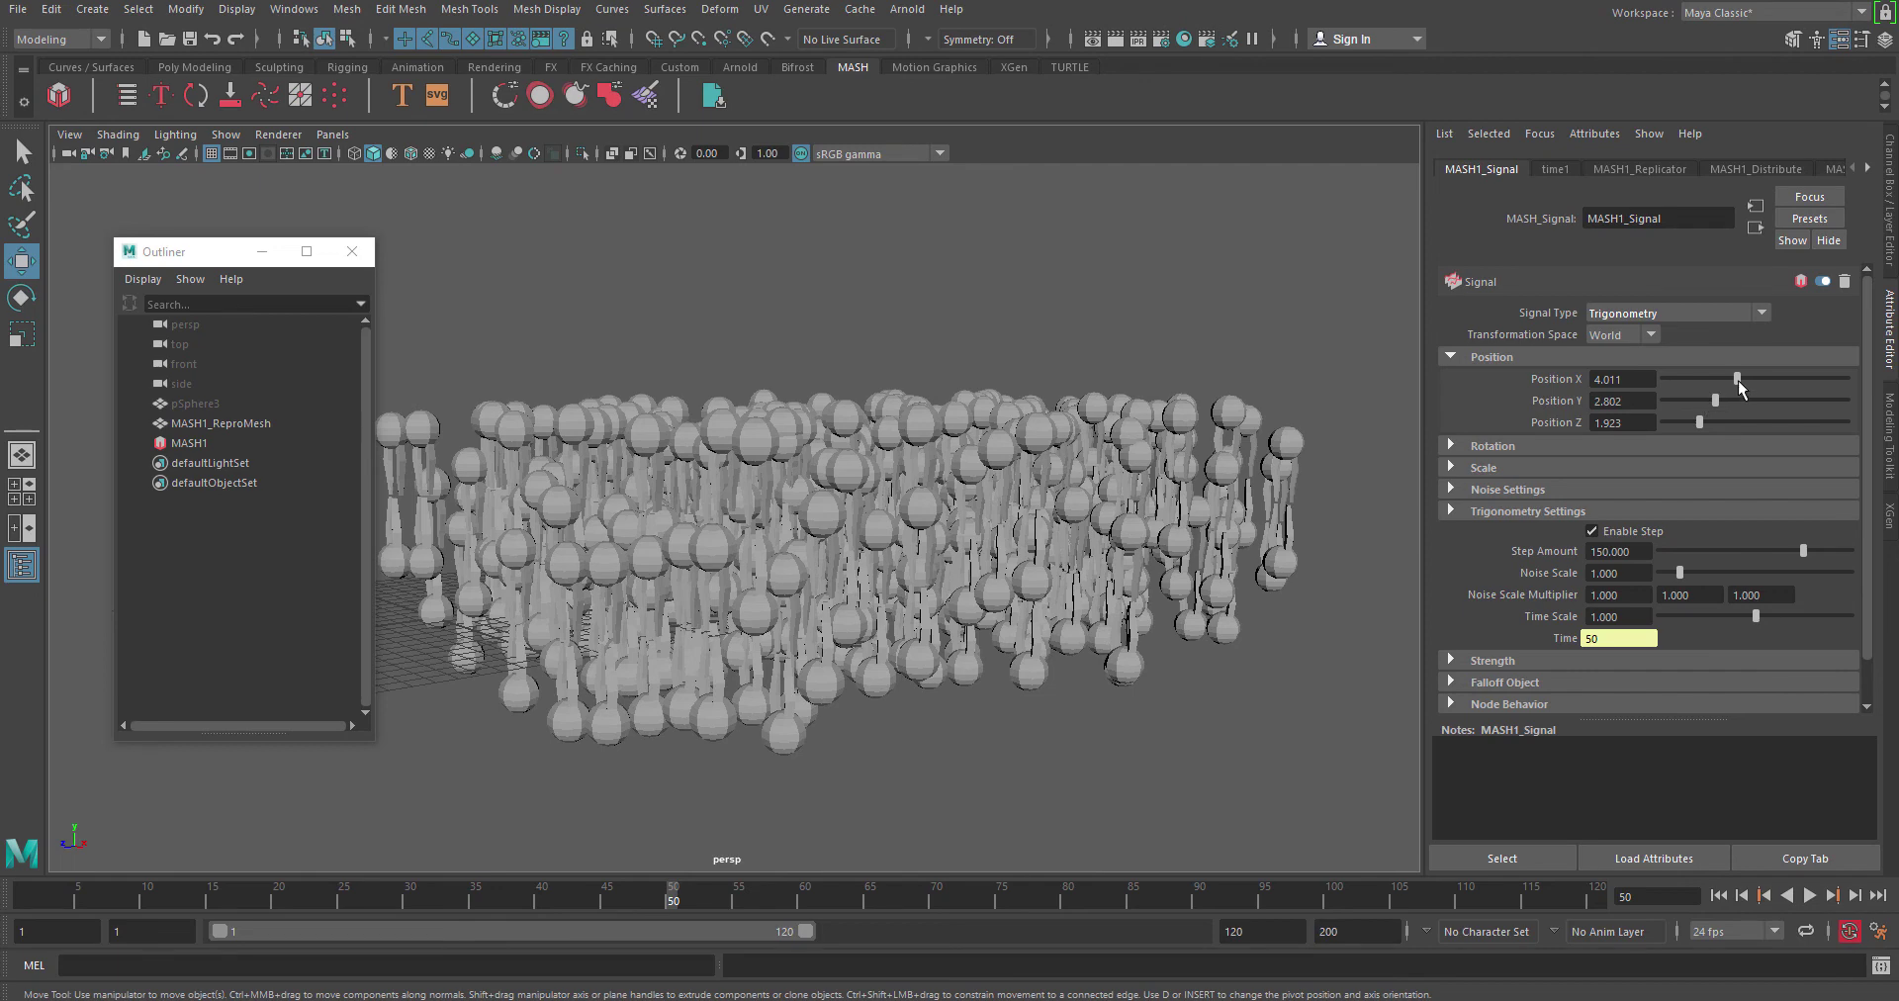
{"action": "left_click_drag", "start_coordinate": [1738, 380], "coordinate": [1547, 368]}
{"action": "left_click_drag", "start_coordinate": [1694, 424], "coordinate": [1594, 421]}
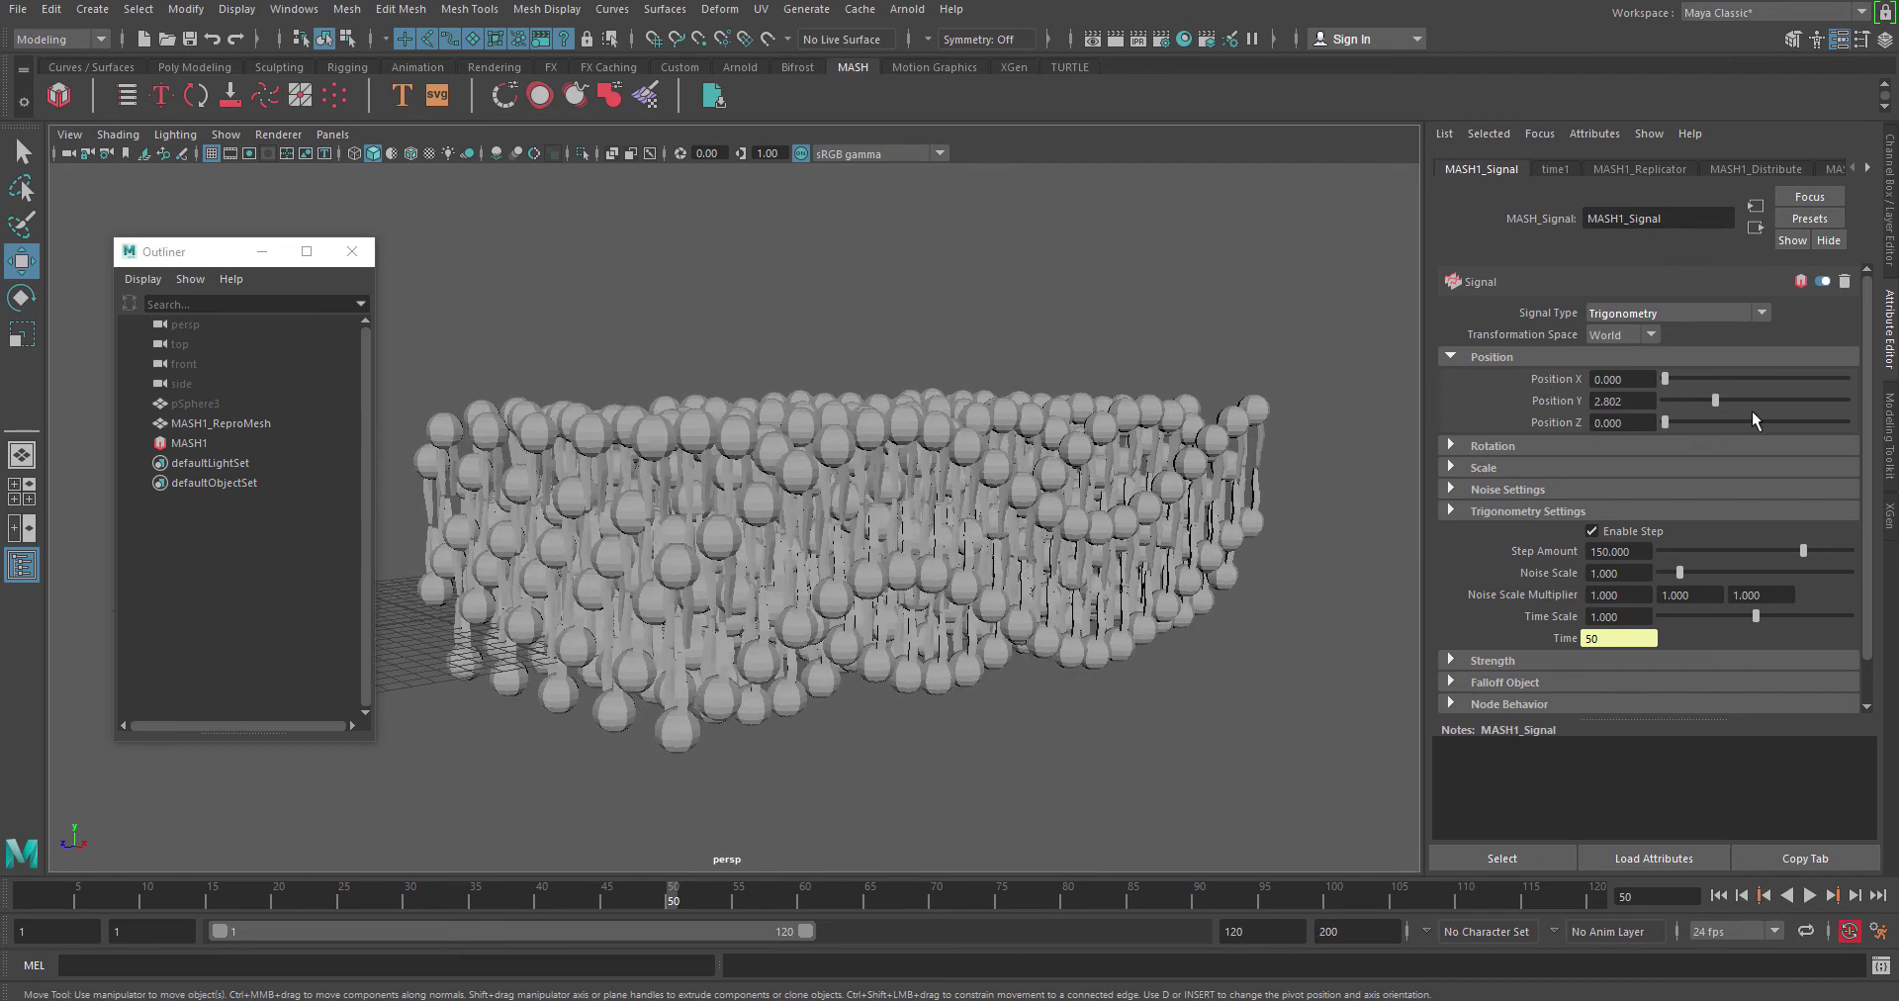
{"action": "left_click_drag", "start_coordinate": [1714, 402], "coordinate": [1678, 401]}
- Try a Position Z of 0.659 on the Signal node, undo it, and set Position X to 0.165
{"action": "left_click_drag", "start_coordinate": [974, 550], "coordinate": [983, 579], "text": "alt"}
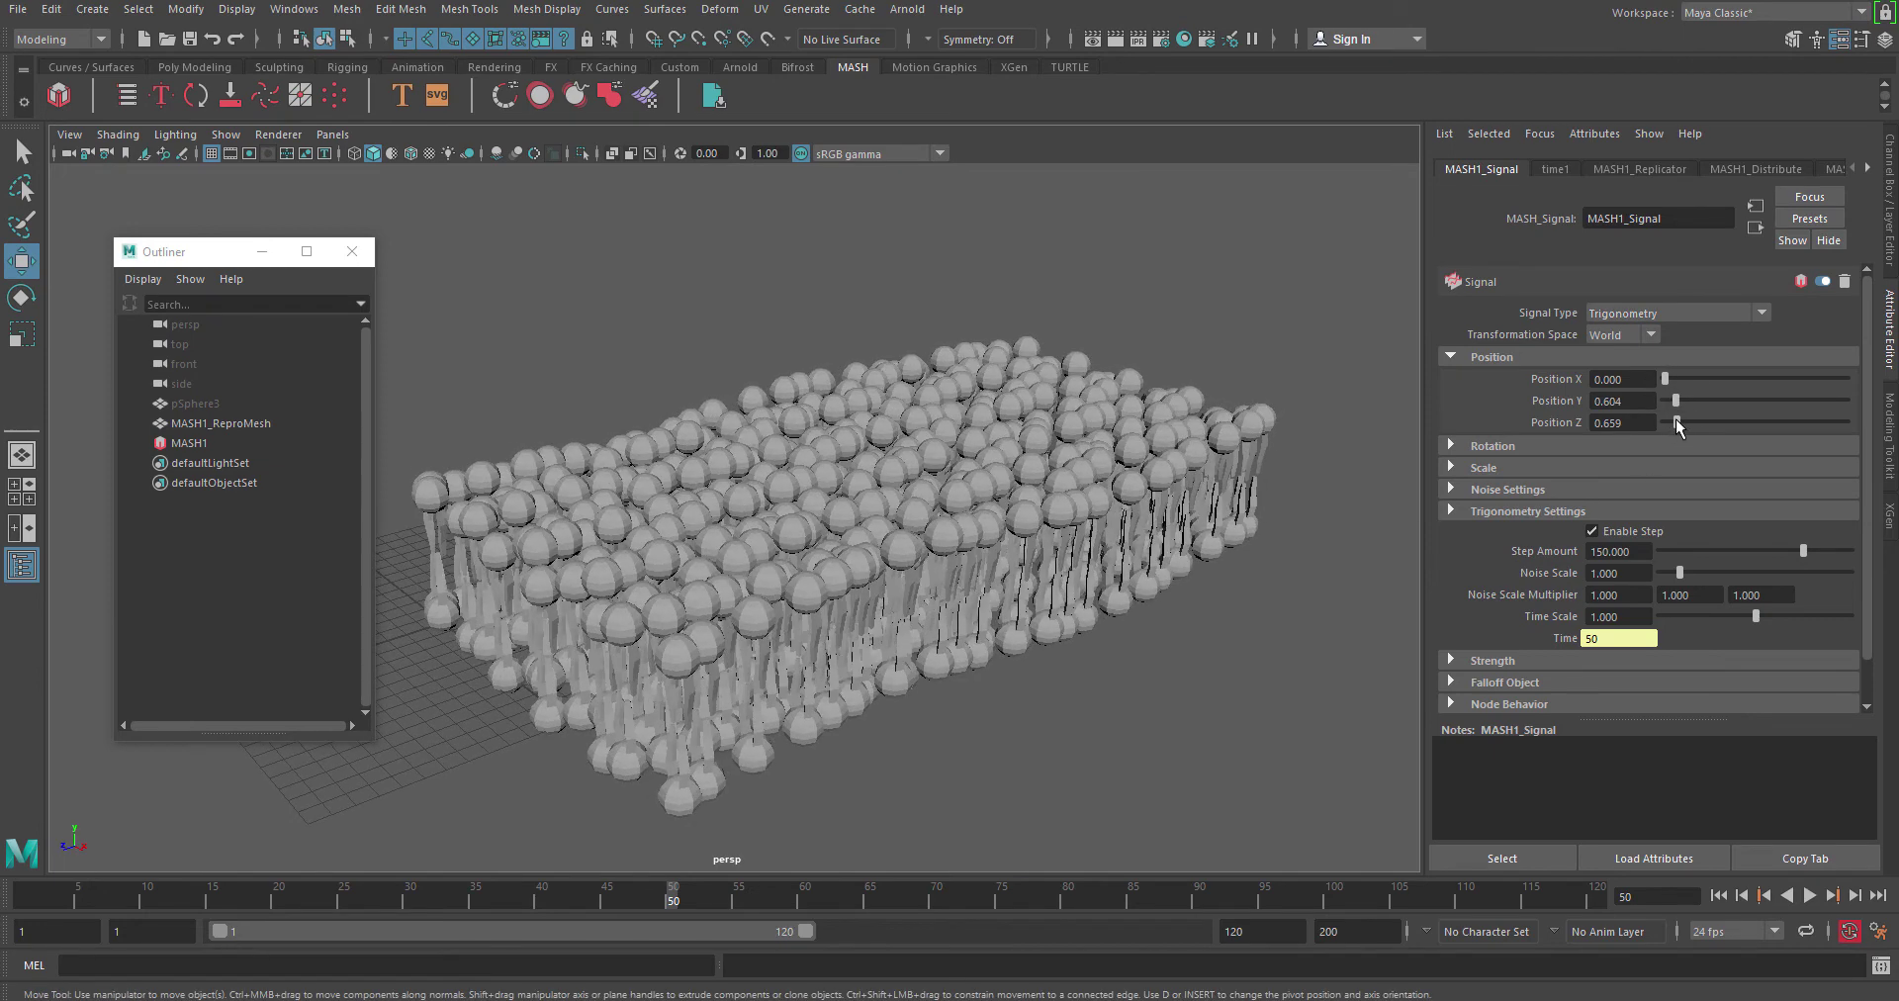
{"action": "key", "text": "ctrl+z"}
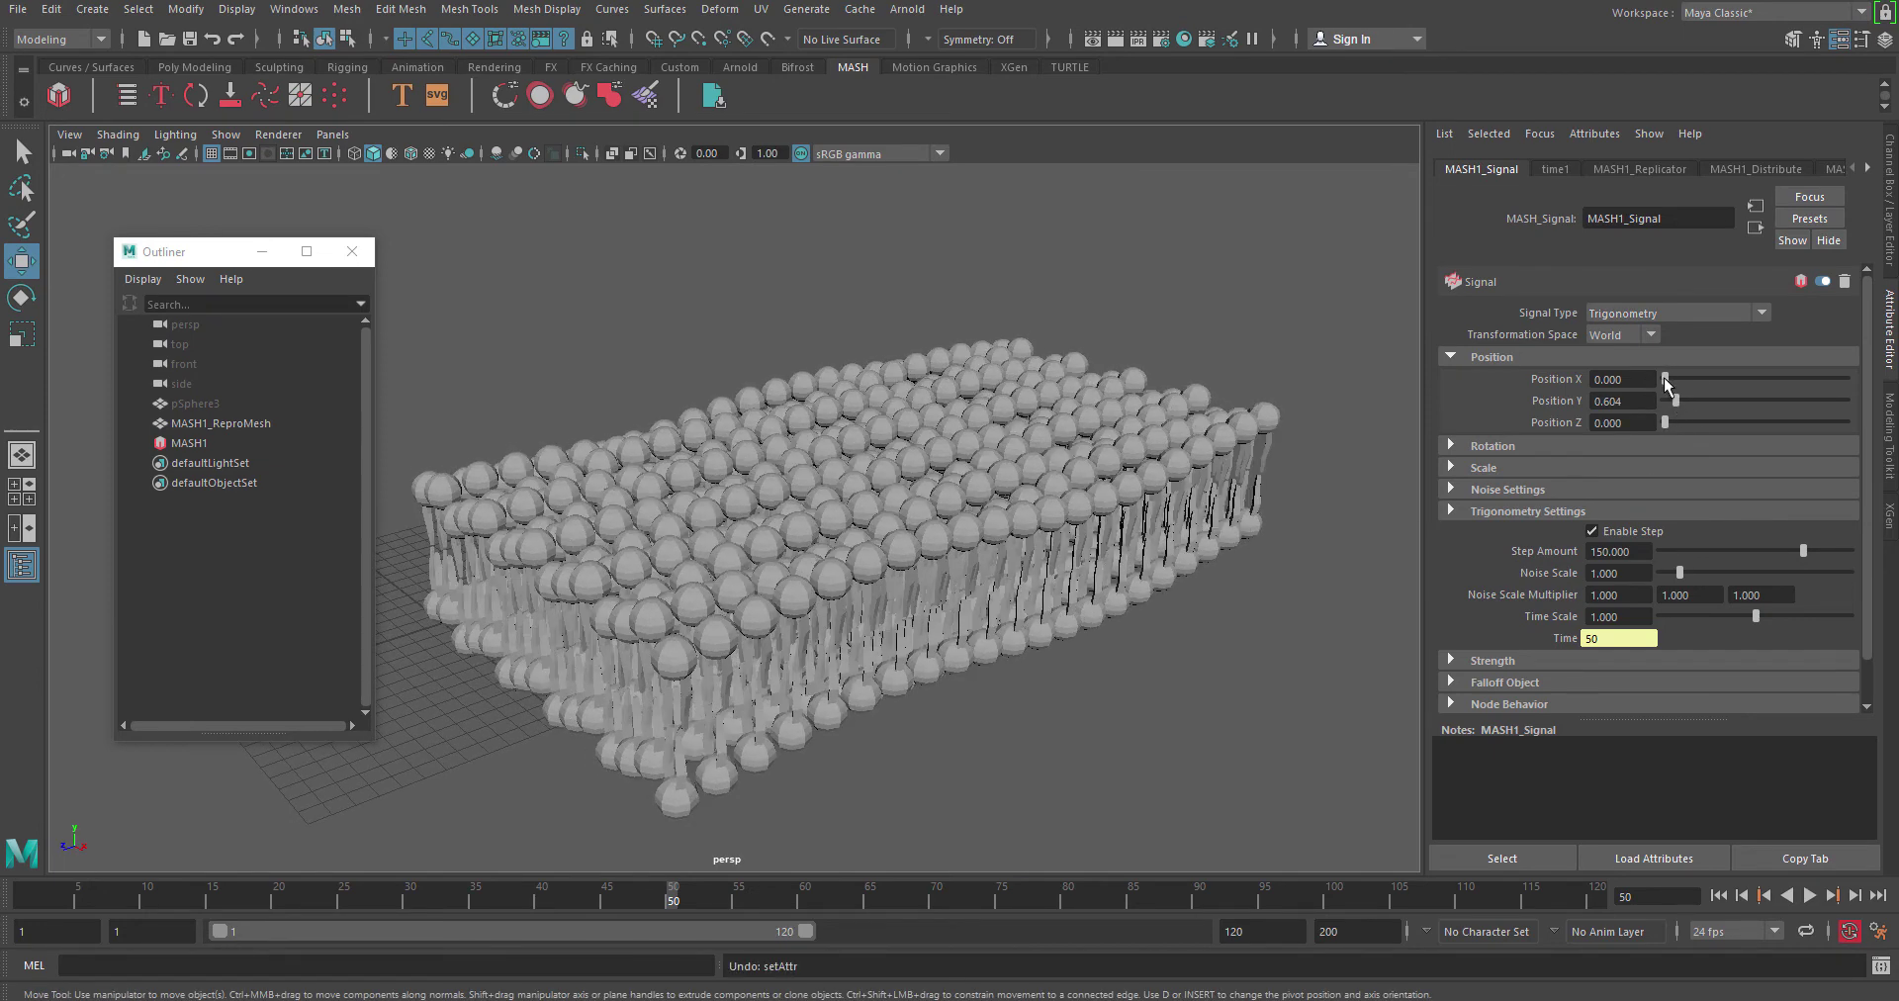
{"action": "left_click_drag", "start_coordinate": [1664, 377], "coordinate": [1666, 377]}
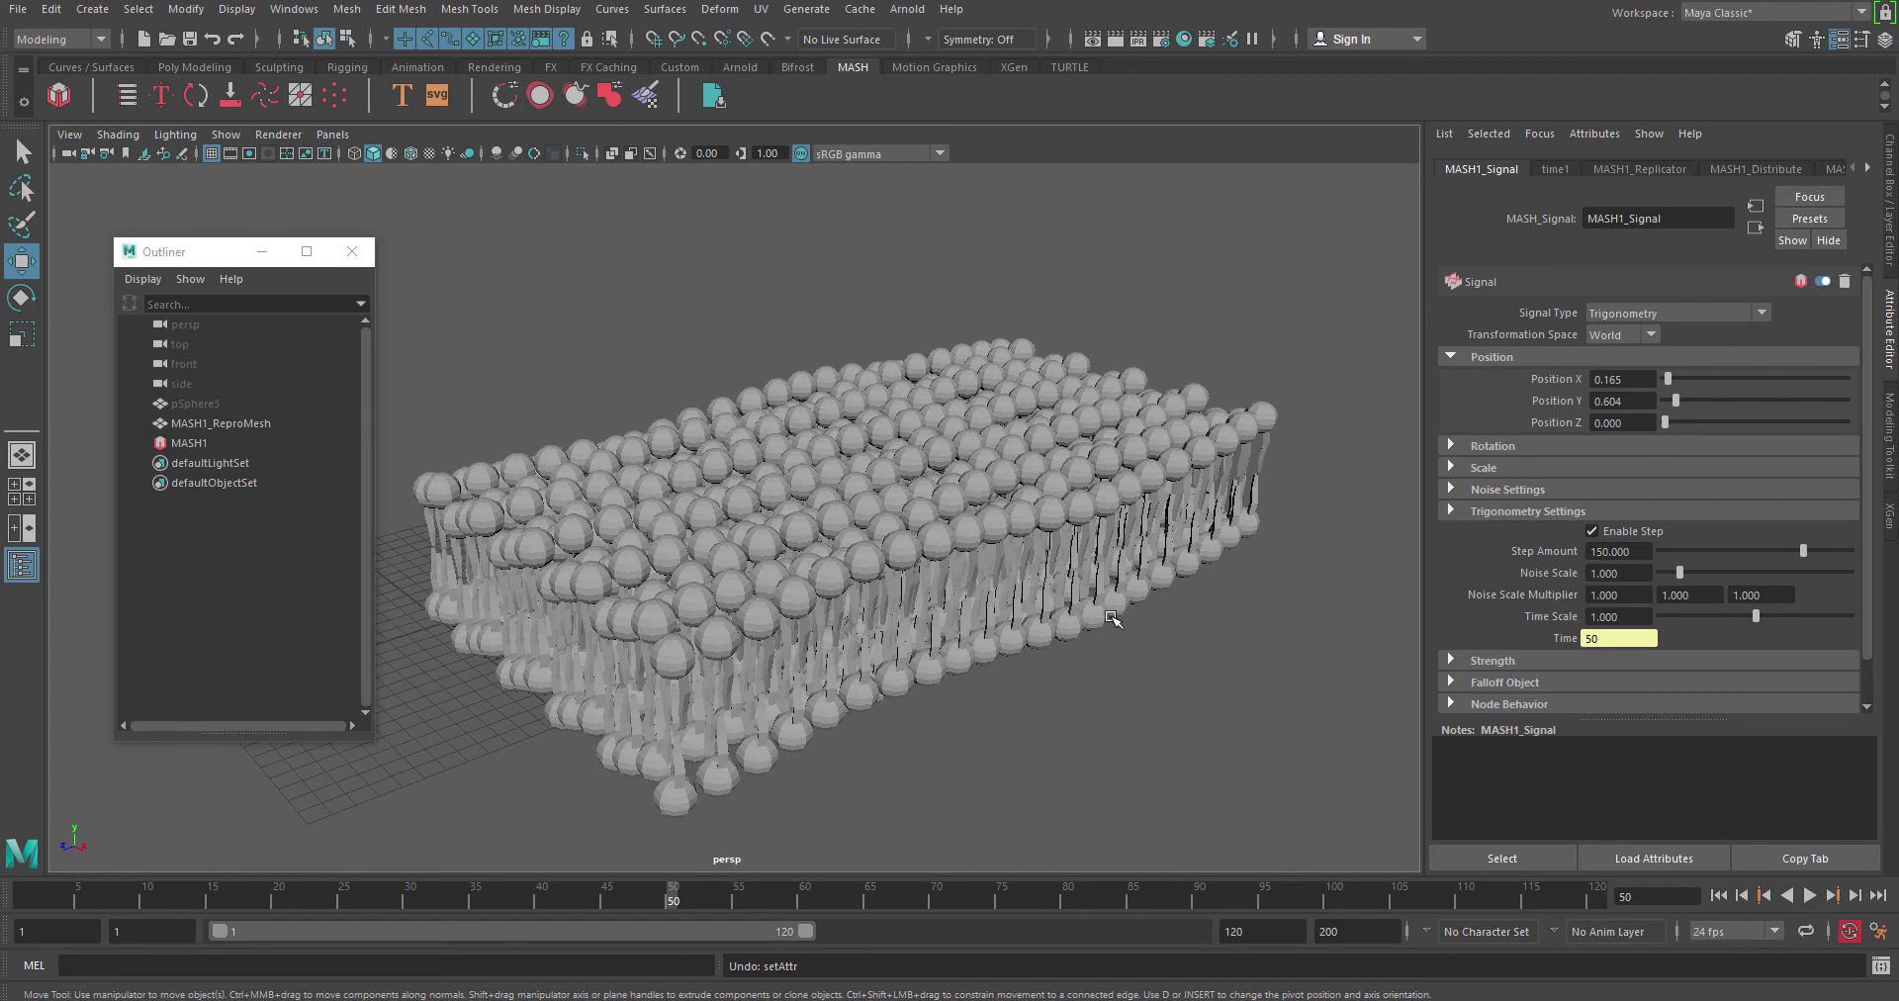
- Return the Signal Type to Fractional Brownian Motion and set Position X to 0.714, Y to 1.923 and Z to 1.044
{"action": "left_click", "coordinate": [1707, 312]}
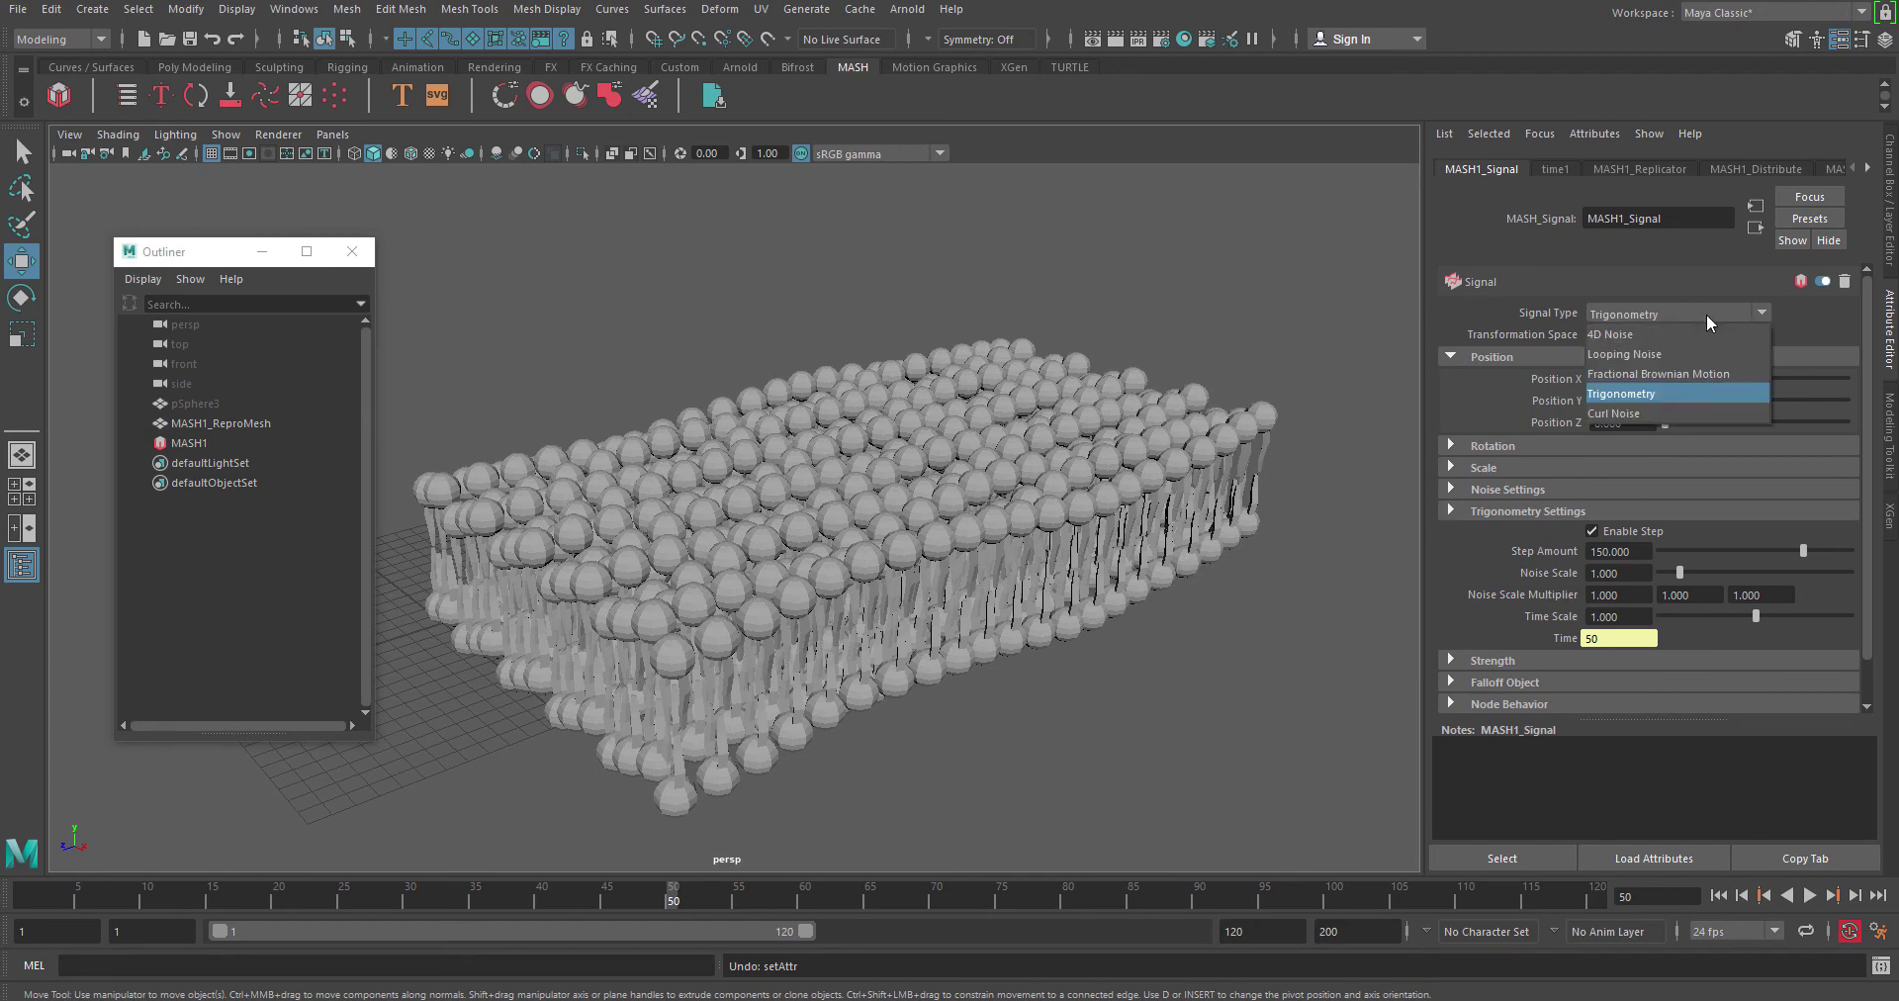
{"action": "left_click", "coordinate": [1690, 375]}
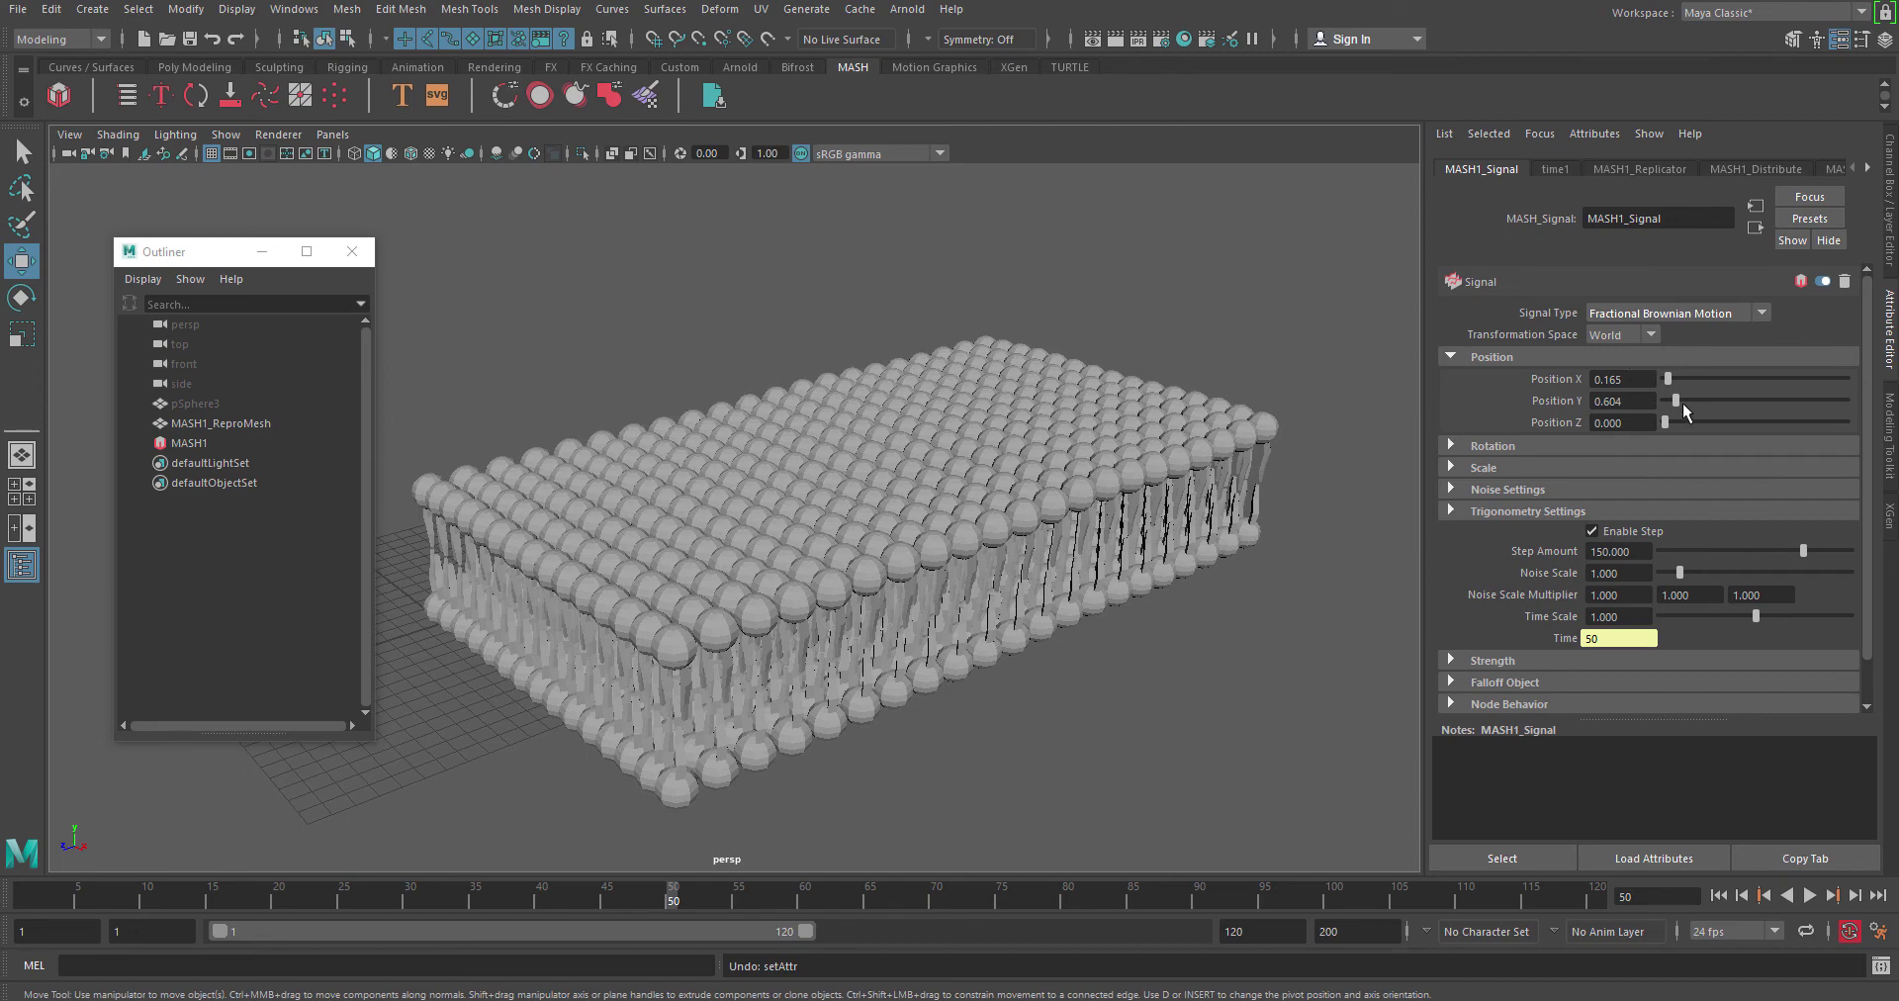
{"action": "mouse_move", "coordinate": [1682, 404]}
{"action": "left_mouse_down"}
{"action": "mouse_move", "coordinate": [1674, 376]}
{"action": "mouse_move", "coordinate": [1688, 425]}
{"action": "left_mouse_up"}
{"action": "mouse_move", "coordinate": [931, 684]}
{"action": "left_mouse_down", "text": "alt"}
{"action": "mouse_move", "coordinate": [897, 655]}
{"action": "mouse_move", "coordinate": [861, 713]}
{"action": "mouse_move", "coordinate": [931, 699]}
{"action": "left_mouse_up", "text": "alt"}
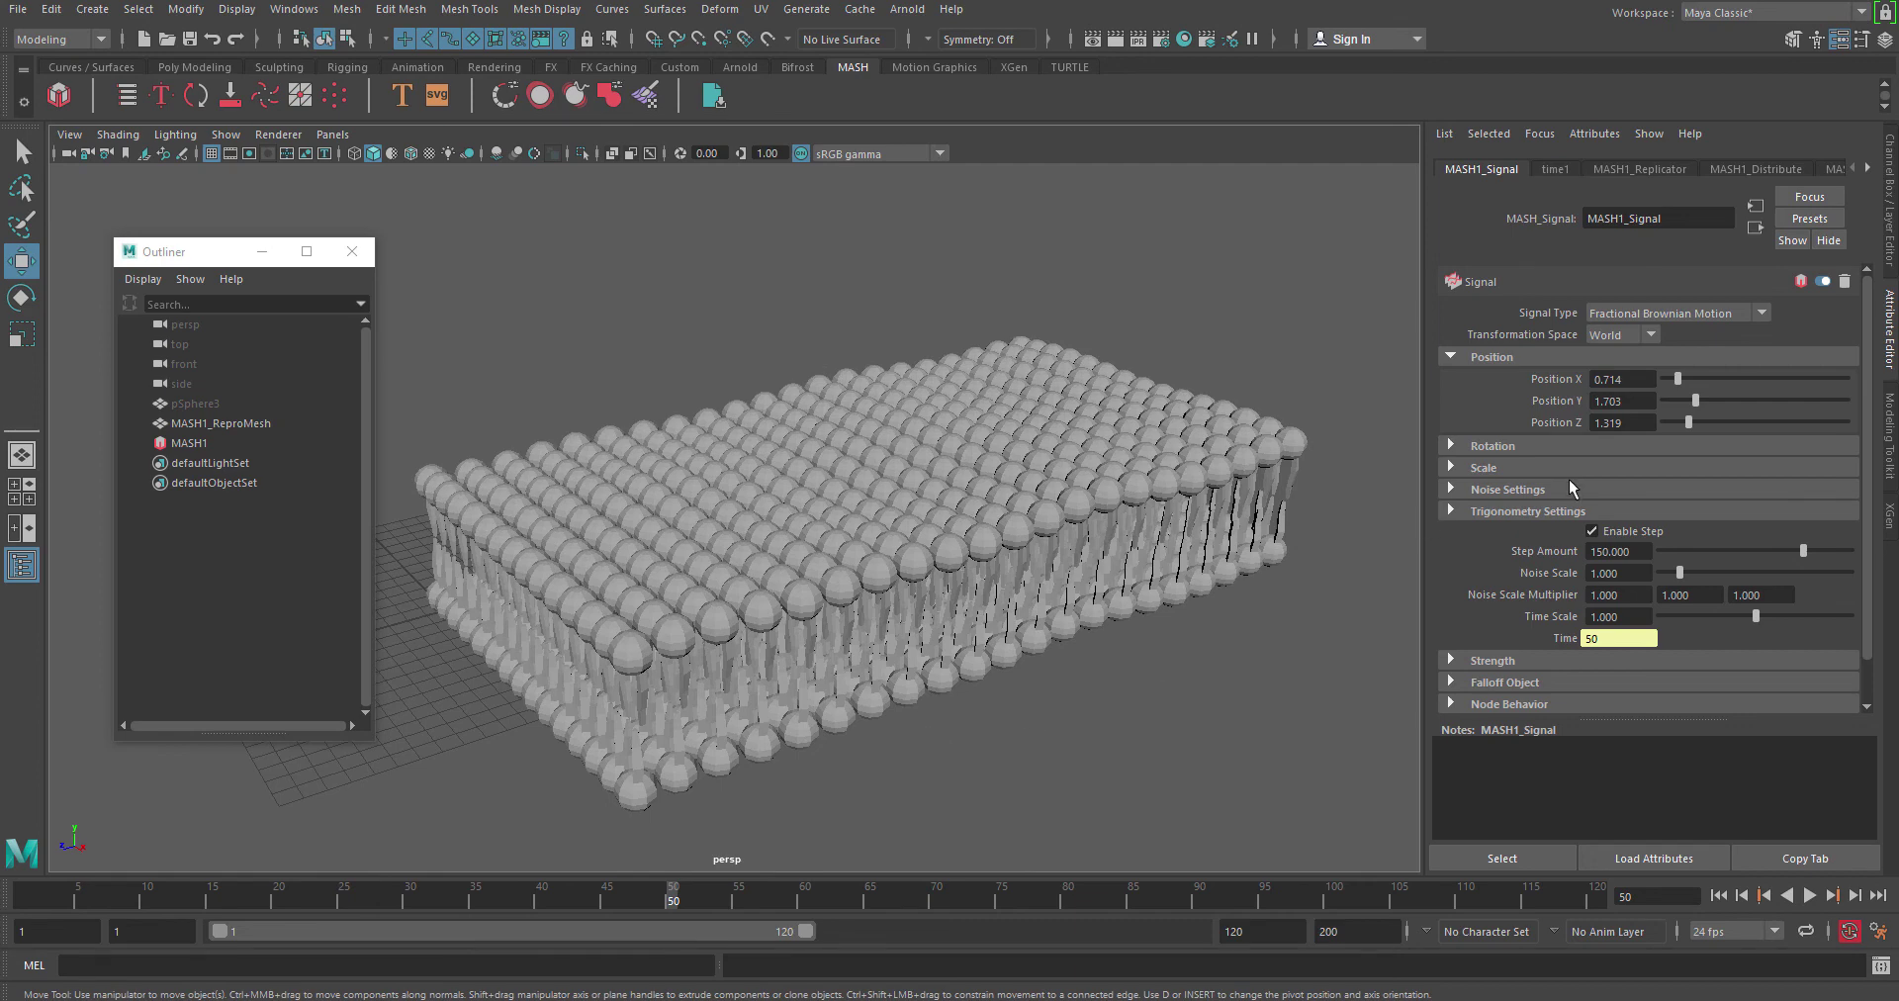
{"action": "left_click_drag", "start_coordinate": [1692, 421], "coordinate": [1701, 407]}
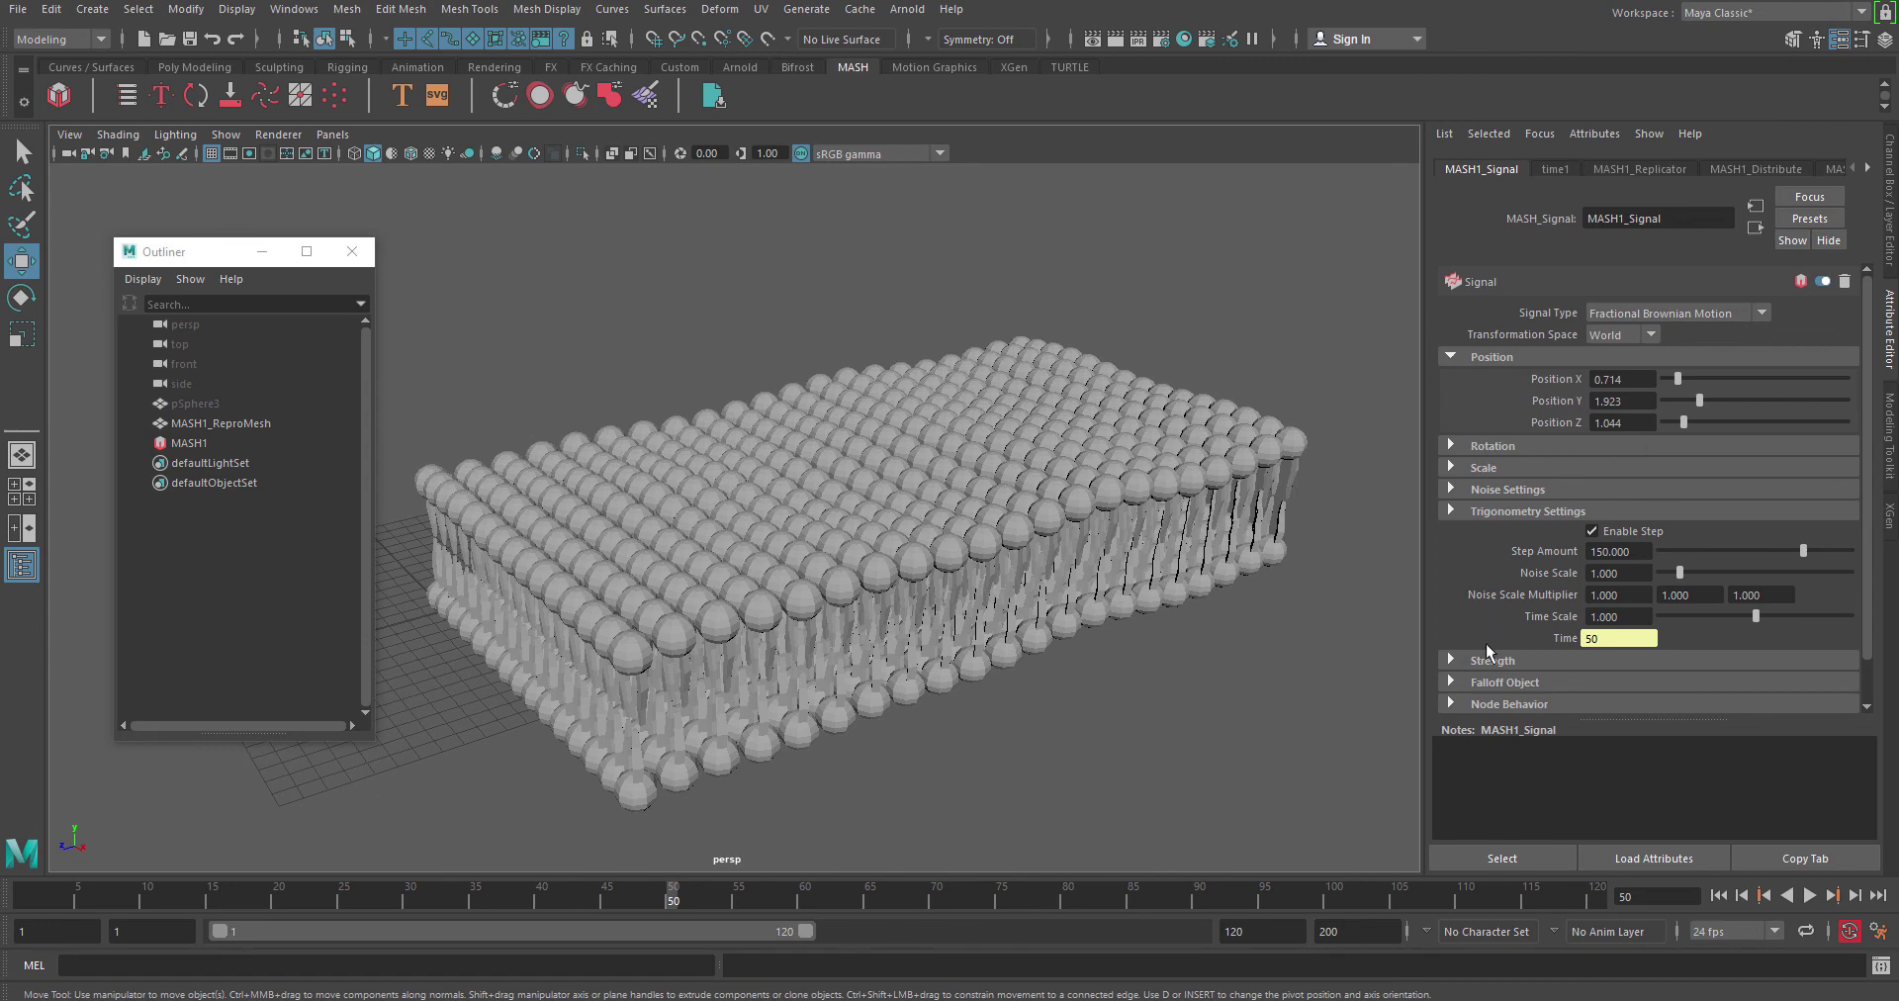
- Set the Signal node's Noise Scale to 0.5 and play the animation from the first frame to check the membrane's motion
{"action": "left_click", "coordinate": [1633, 578]}
{"action": "type", "text": "0.5"}
{"action": "key", "text": "Return"}
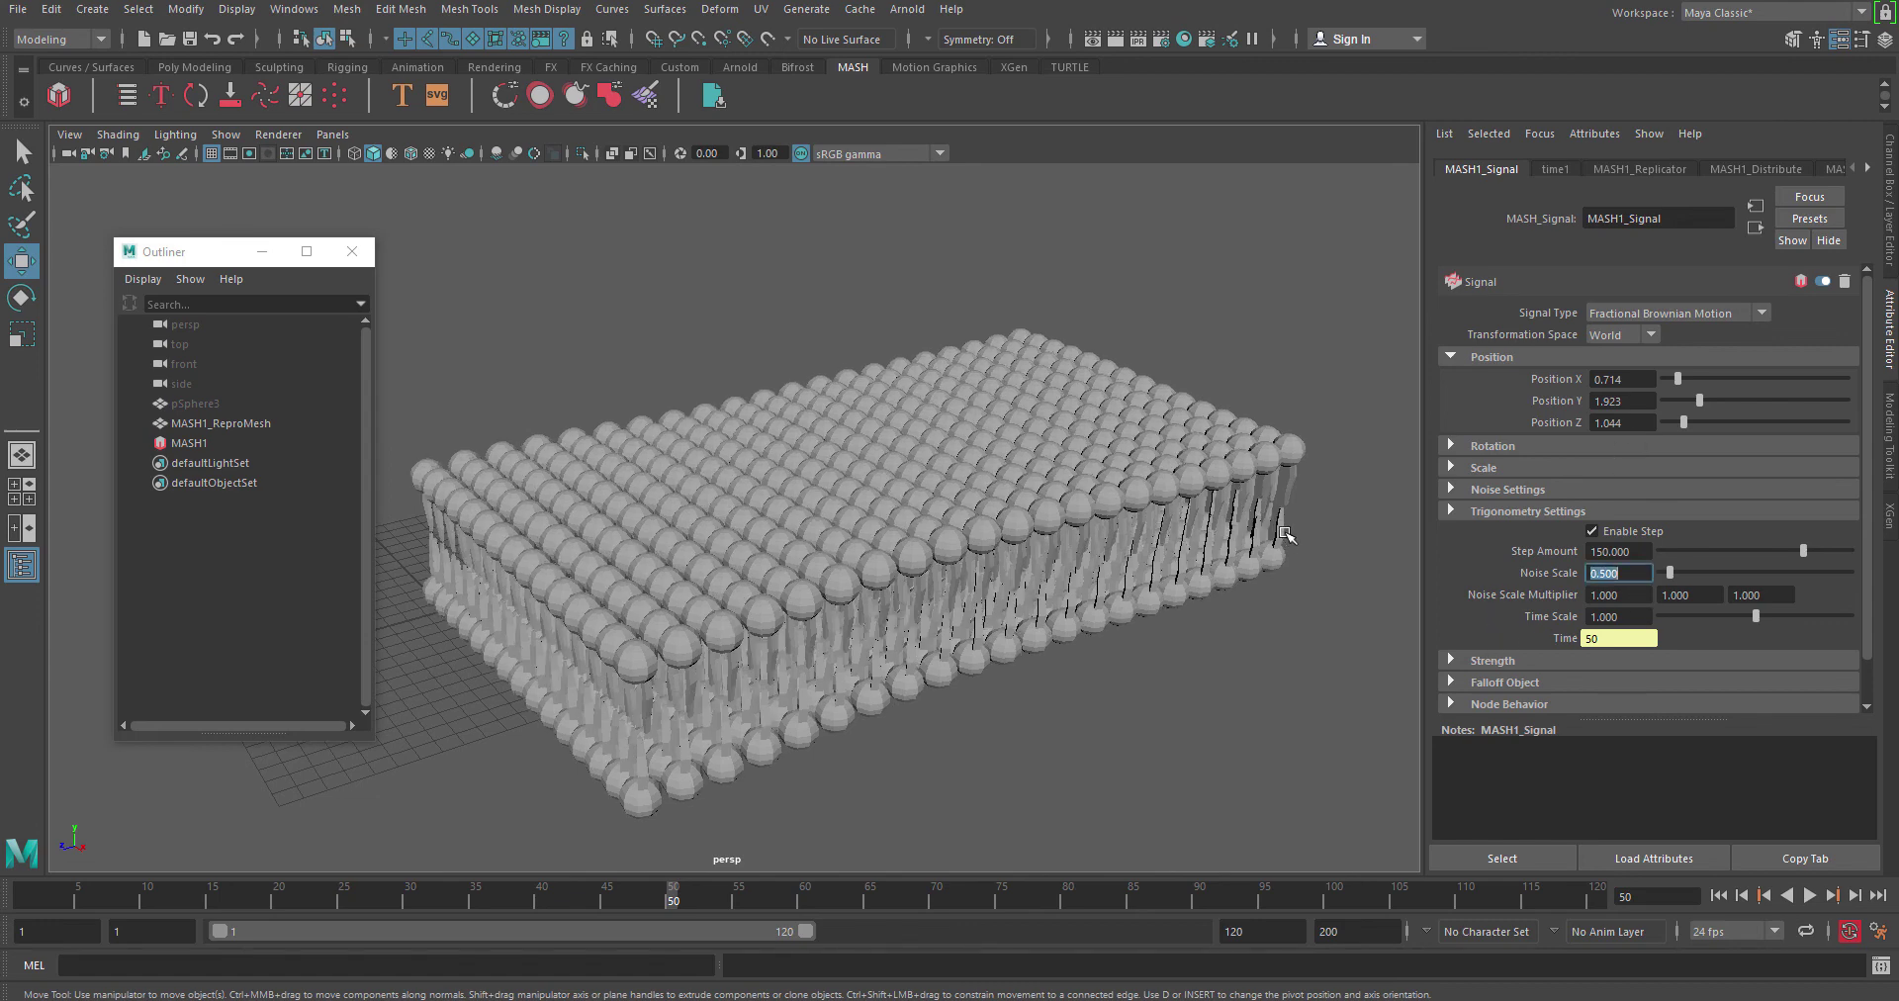
{"action": "left_click", "coordinate": [1719, 895]}
{"action": "left_click", "coordinate": [1810, 896]}
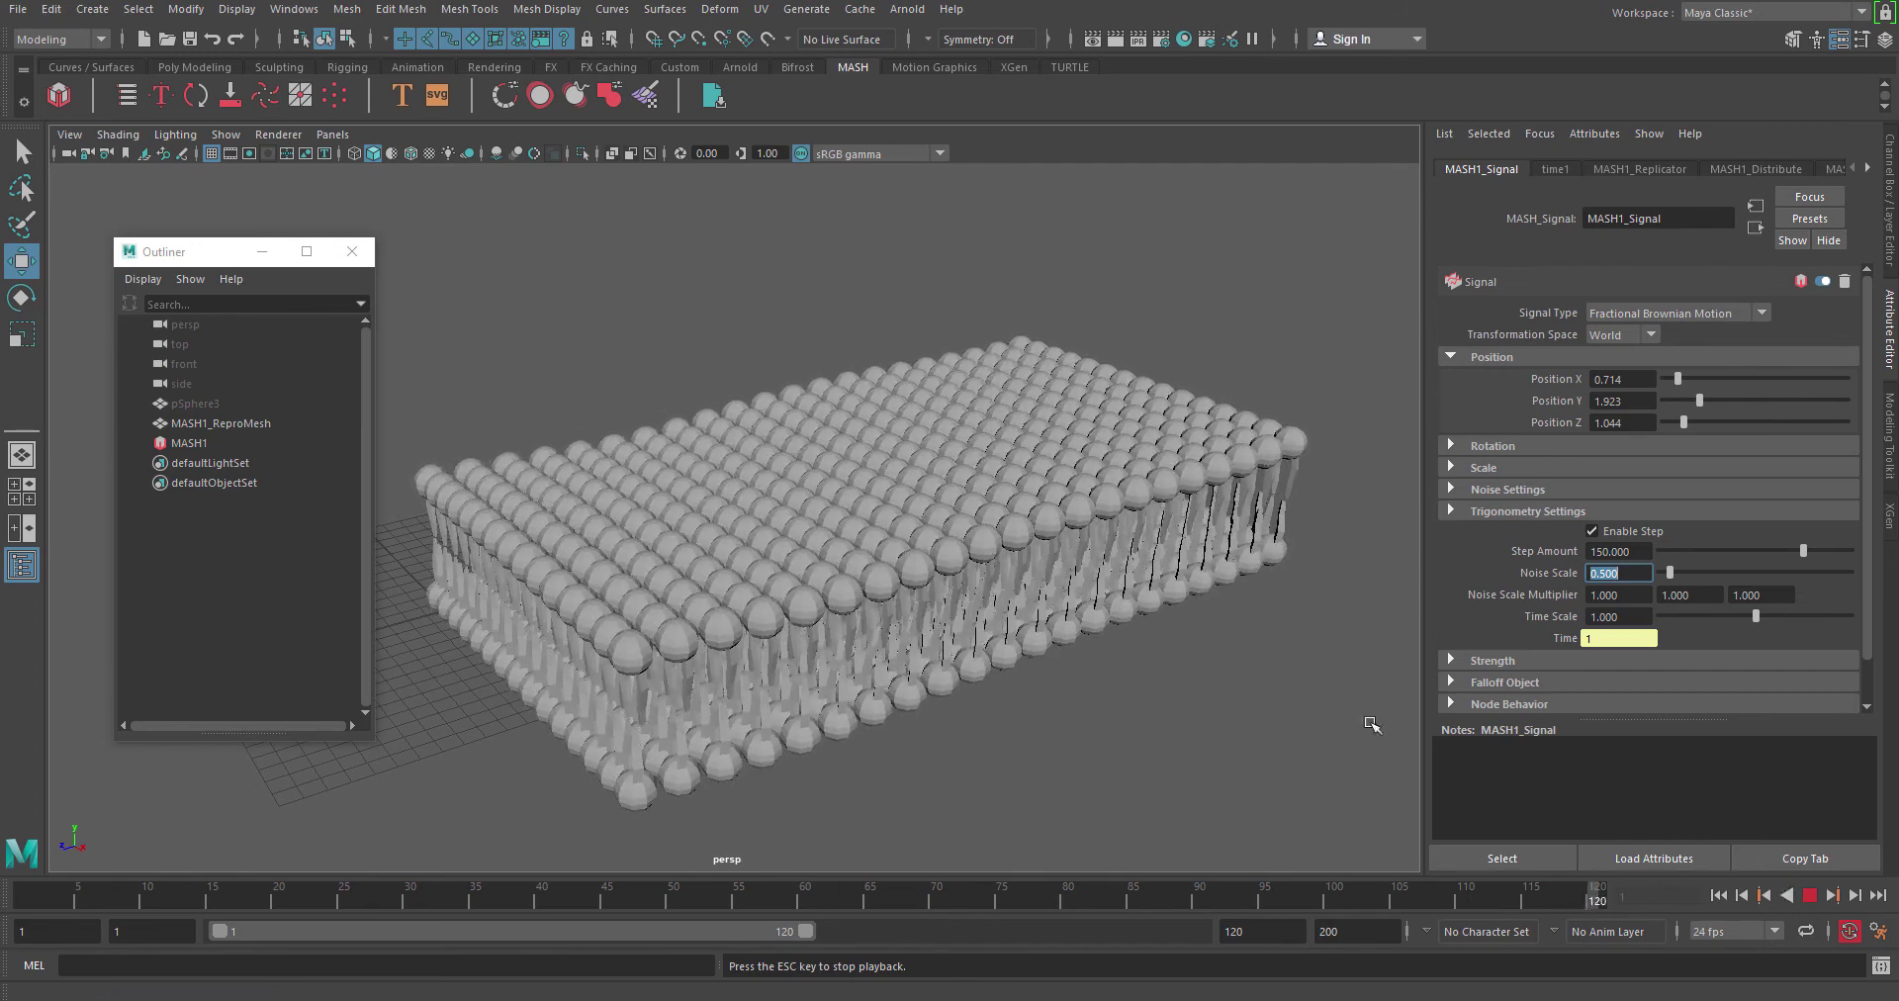
{"action": "left_click_drag", "start_coordinate": [920, 692], "coordinate": [1006, 674], "text": "alt"}
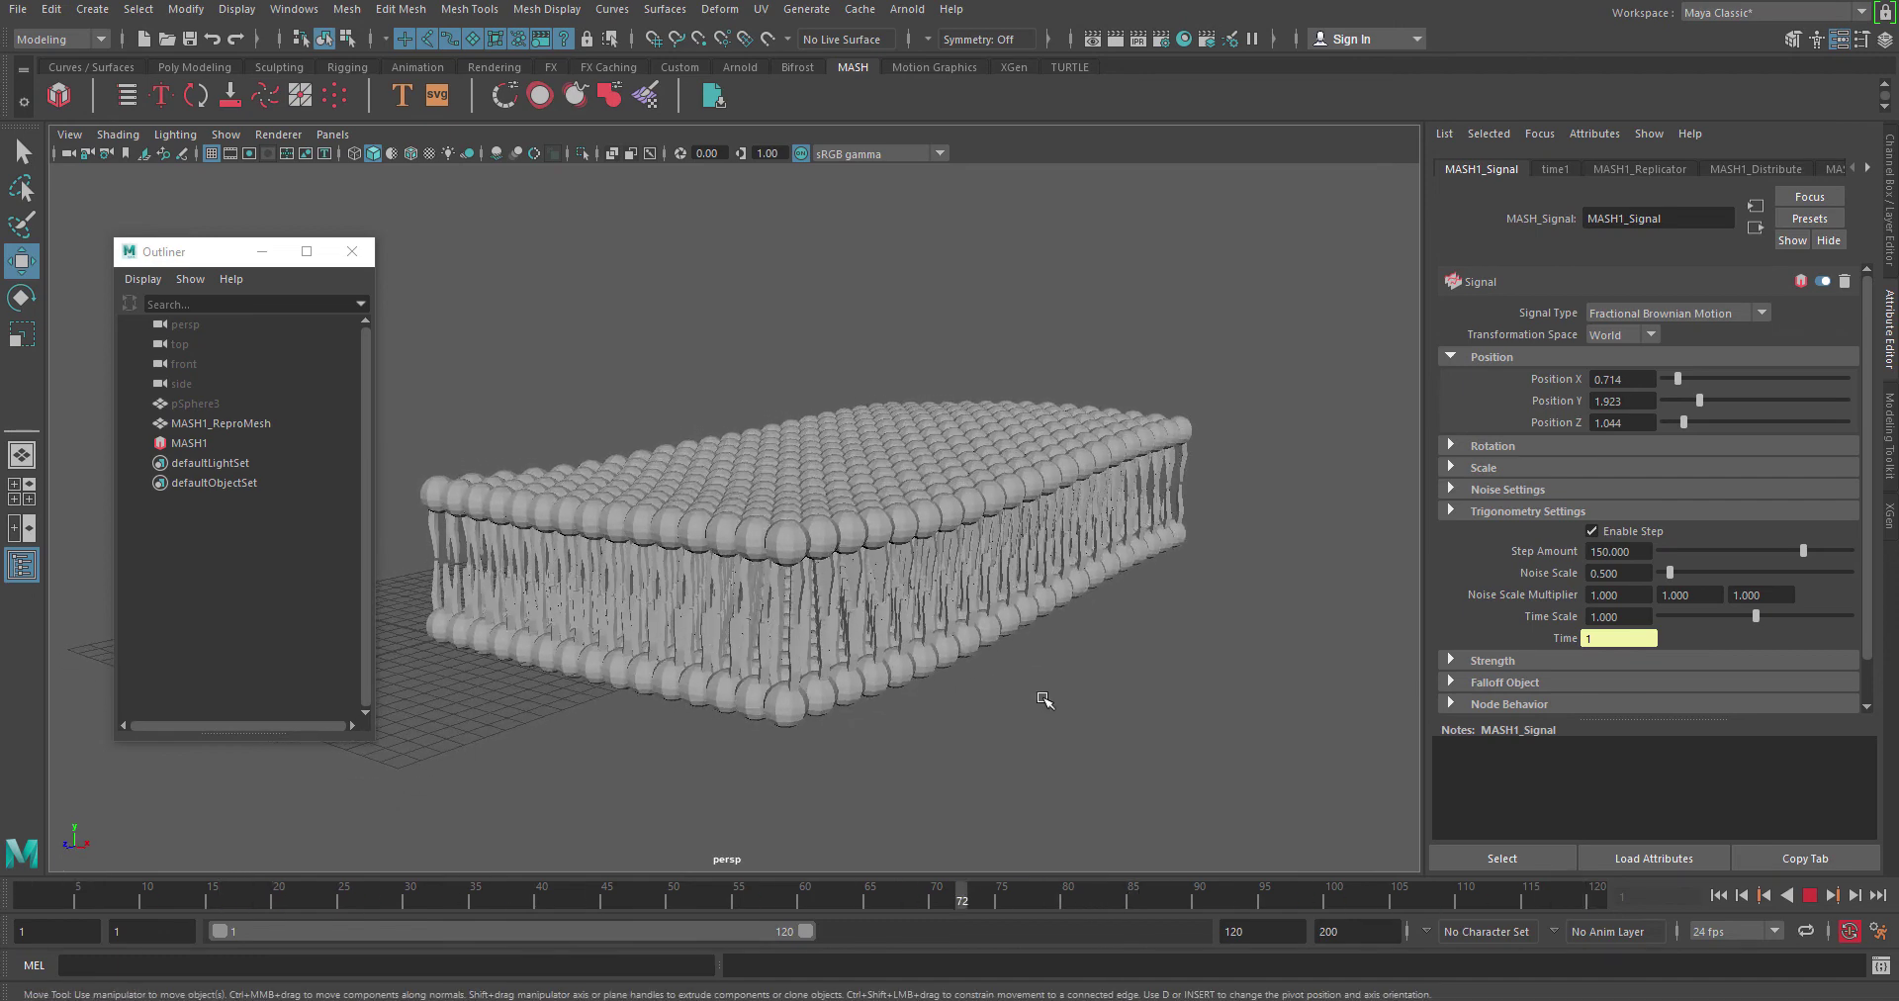
{"action": "left_click", "coordinate": [1811, 896]}
{"action": "left_click_drag", "start_coordinate": [870, 622], "coordinate": [994, 620], "text": "alt"}
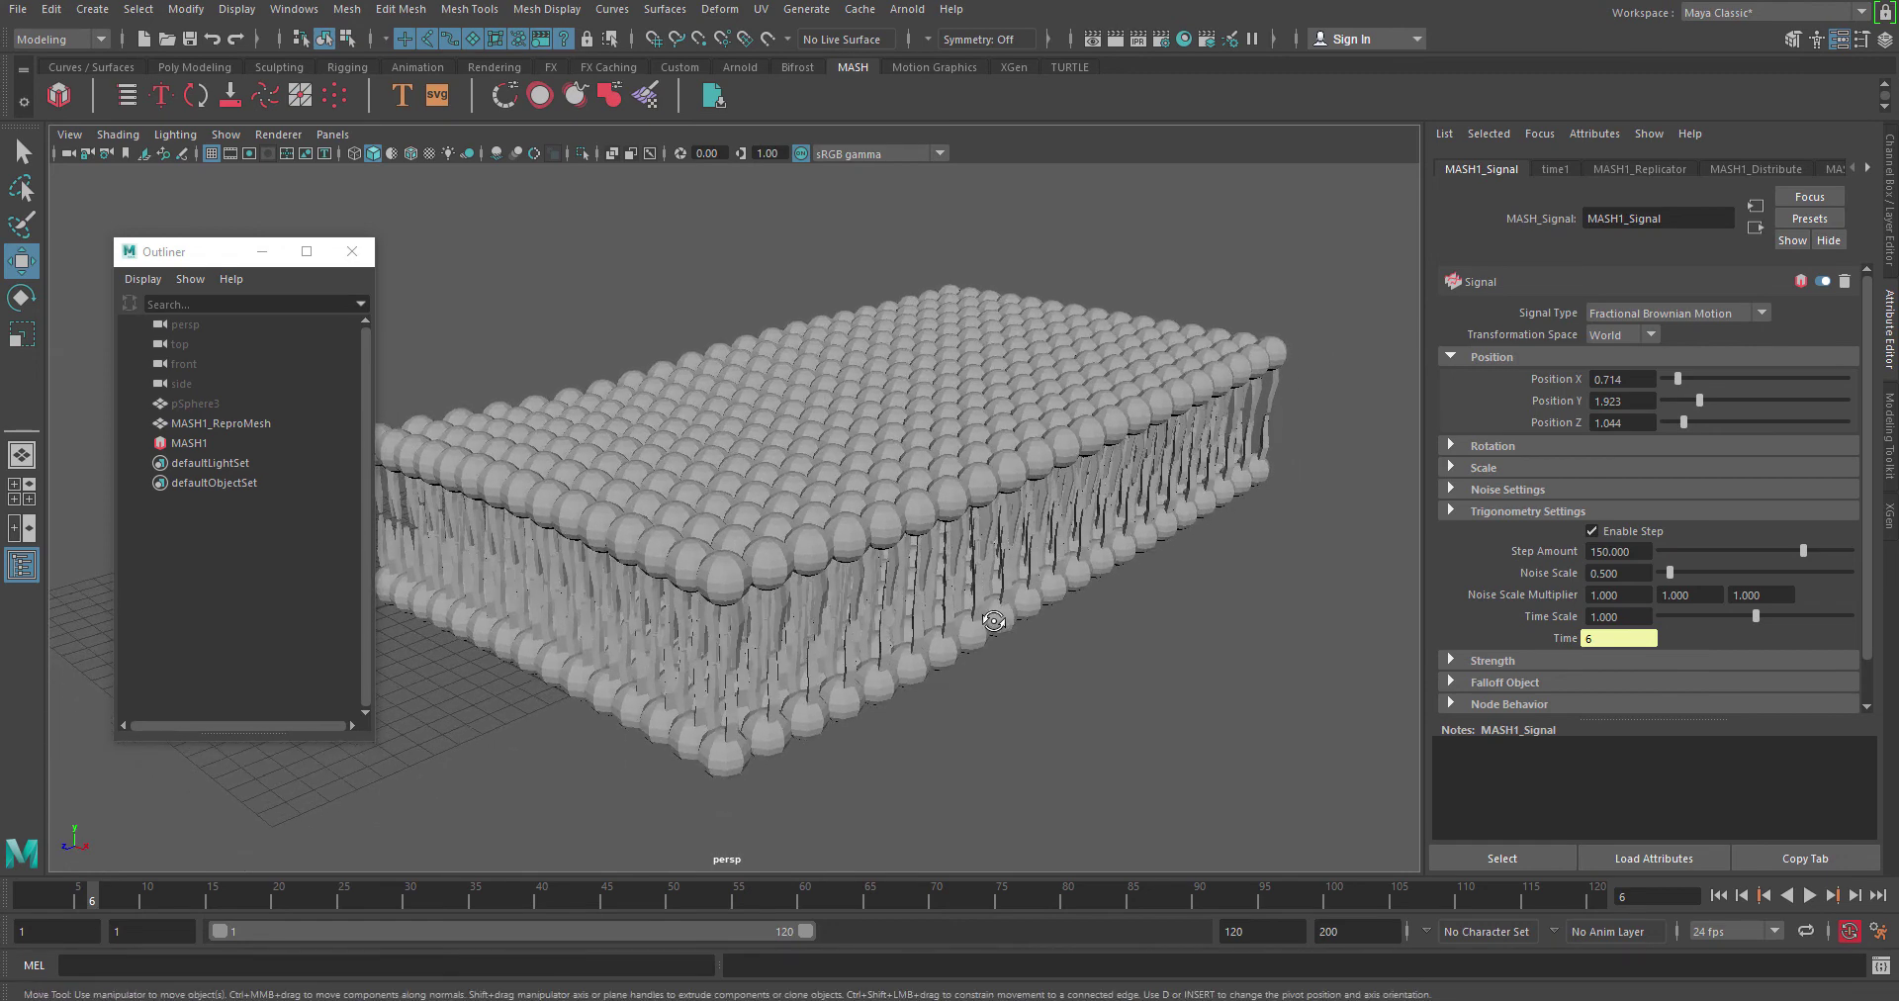